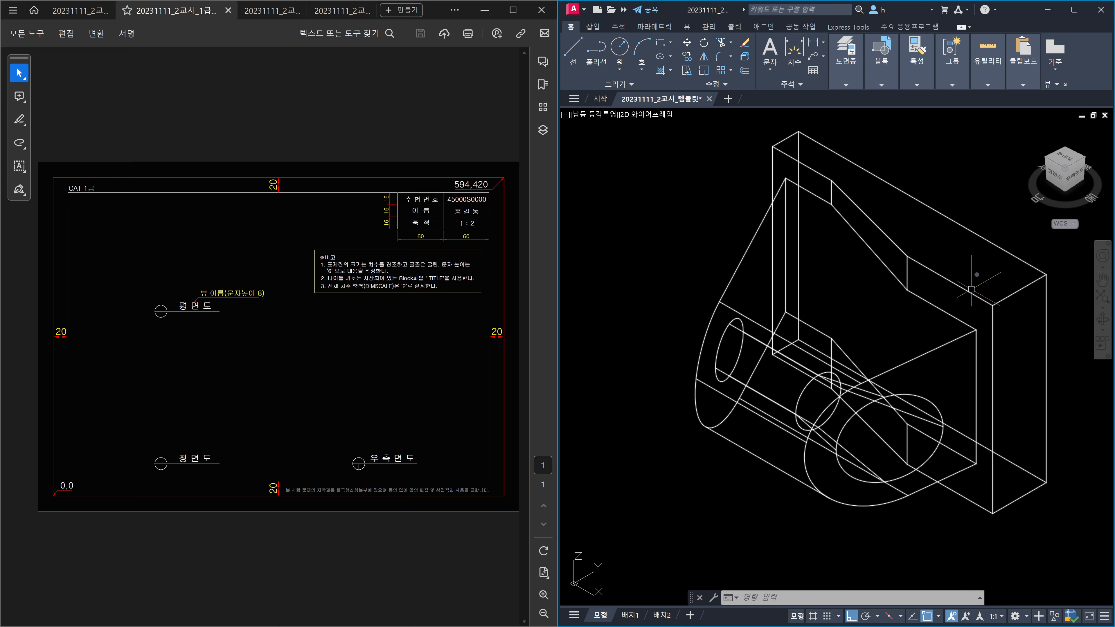
Step: Switch to top view and move the solid straight down about 217.67 units, below the origin
{"action": "left_click", "coordinate": [1066, 159]}
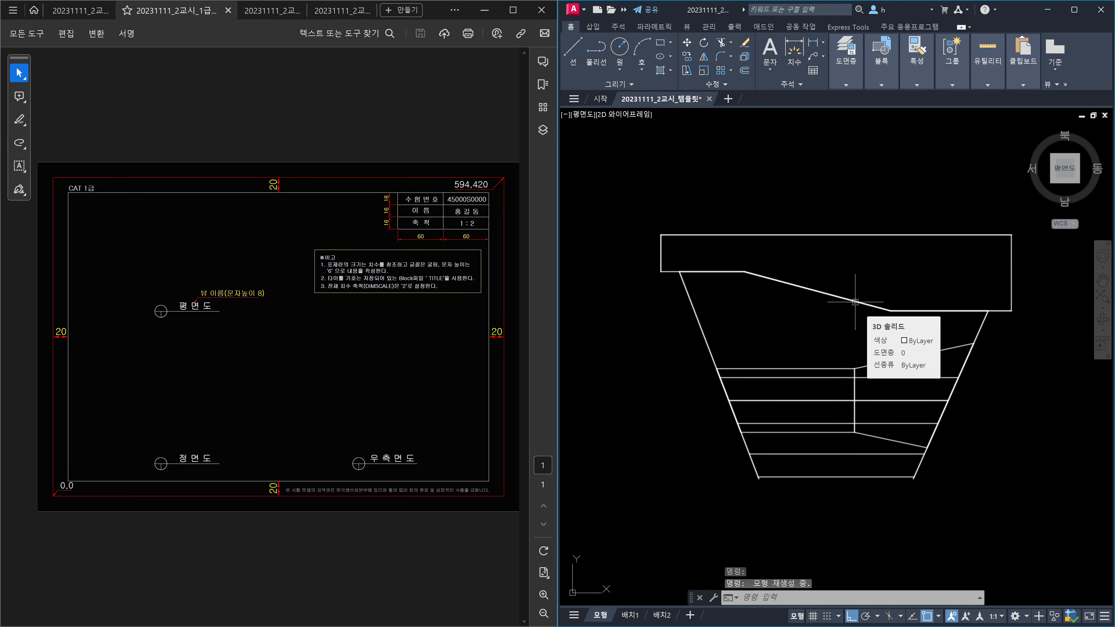
{"action": "scroll", "coordinate": [855, 301], "scroll_direction": "down", "scroll_amount": 4}
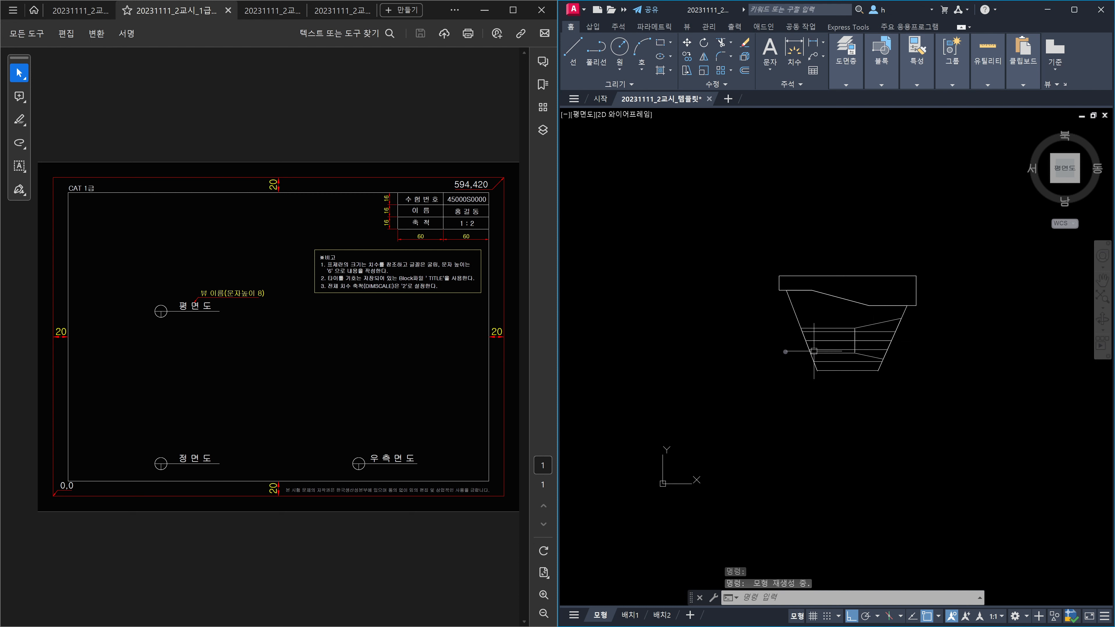
{"action": "type", "text": "m"}
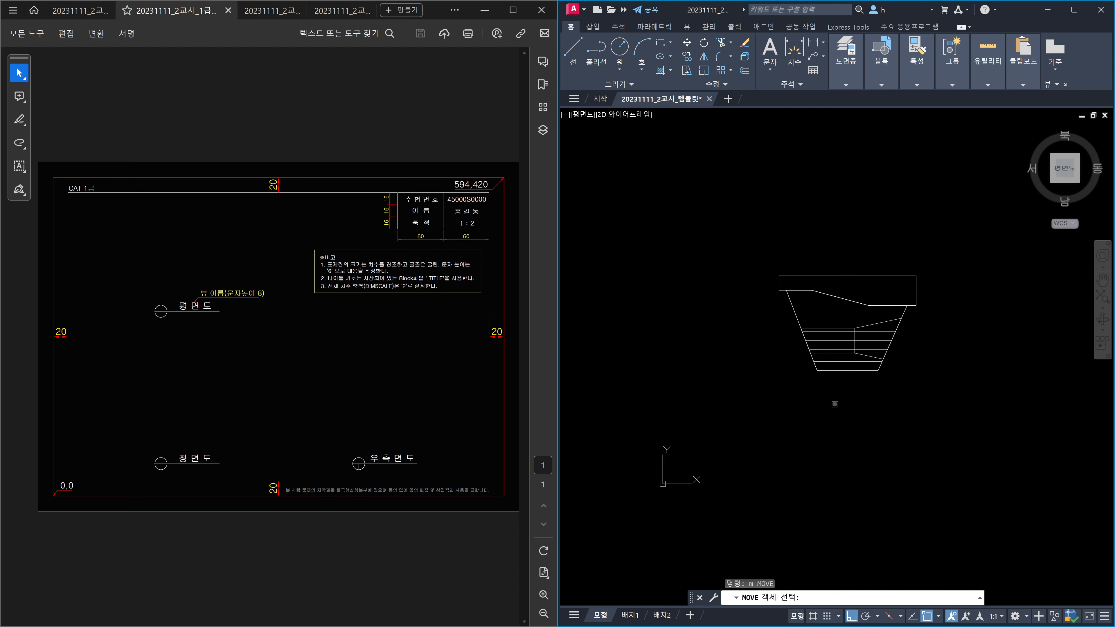
{"action": "key", "text": "Return"}
{"action": "left_click", "coordinate": [896, 387]}
{"action": "left_click", "coordinate": [780, 338]}
{"action": "key", "text": "Return"}
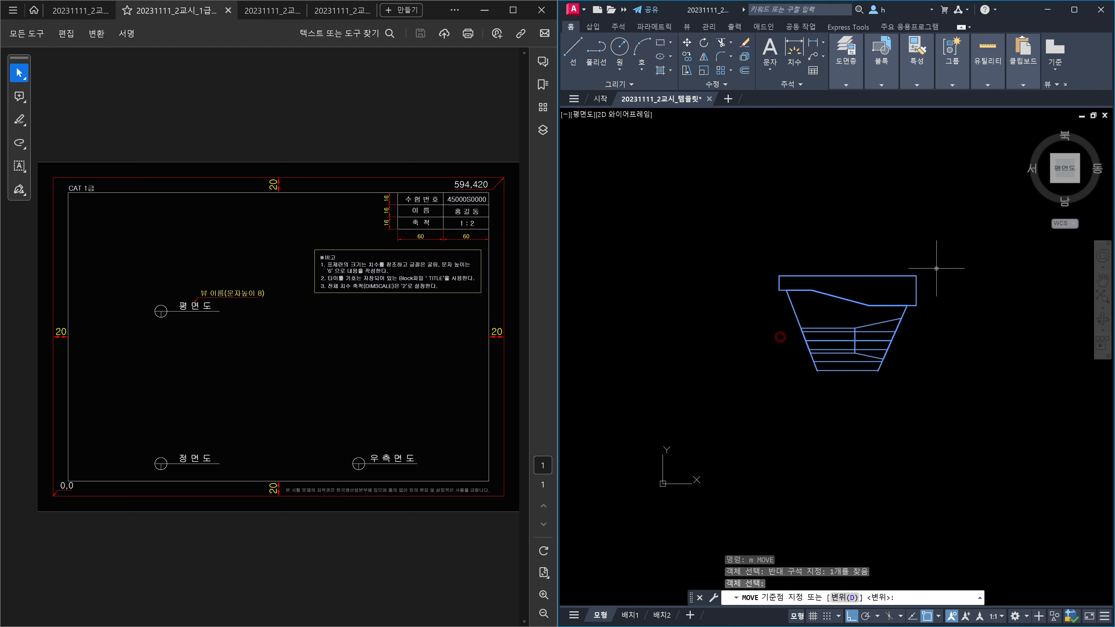
{"action": "left_click", "coordinate": [939, 263]}
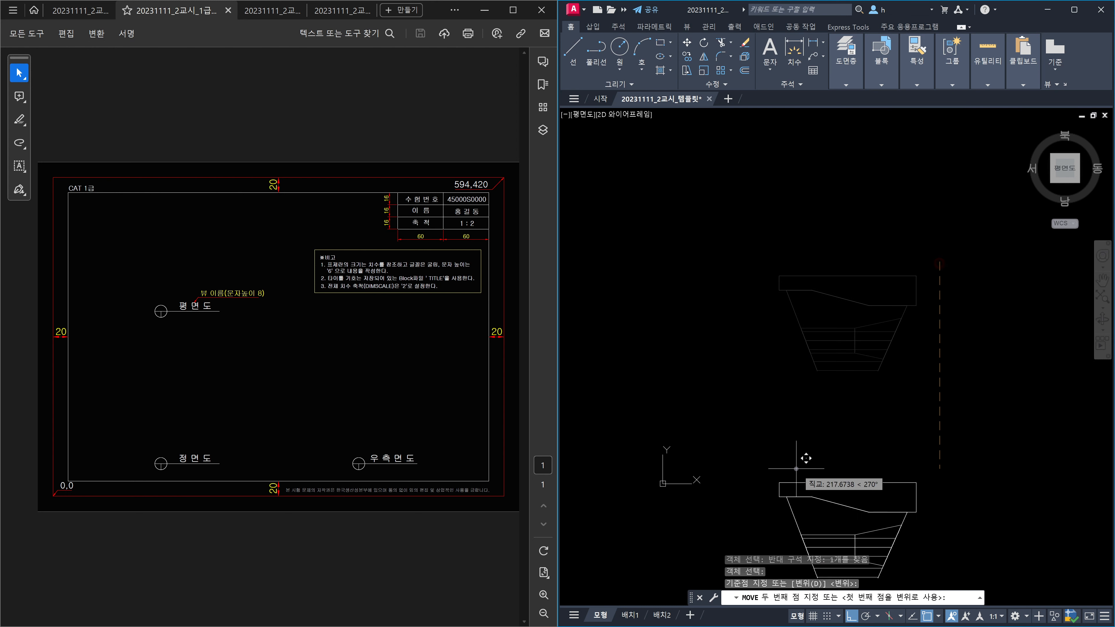
{"action": "left_click", "coordinate": [954, 509]}
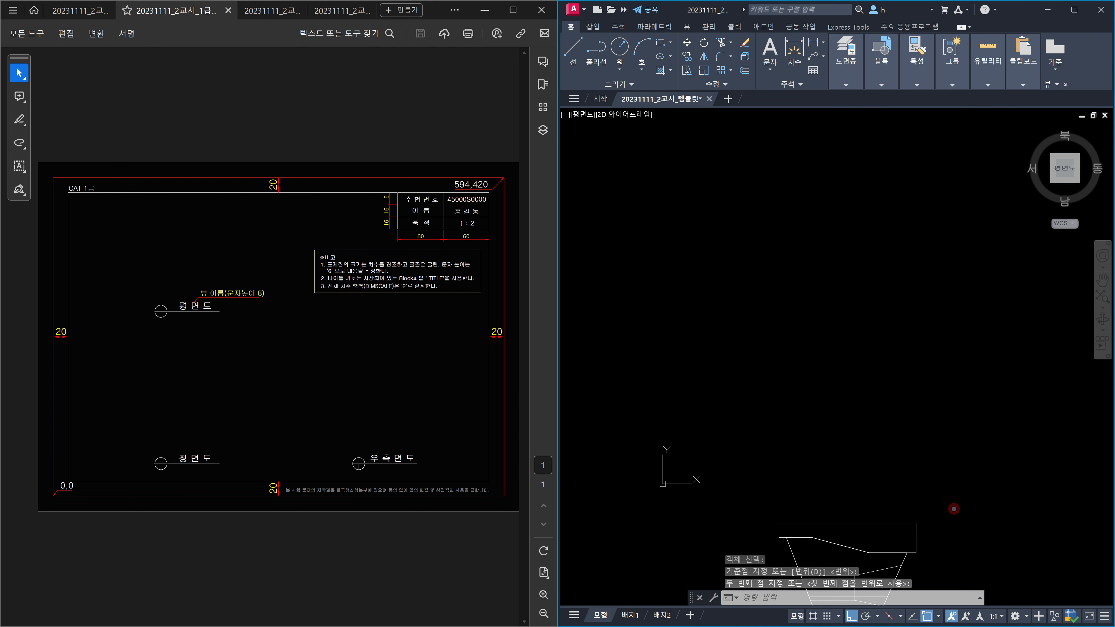
{"action": "key", "text": "Escape"}
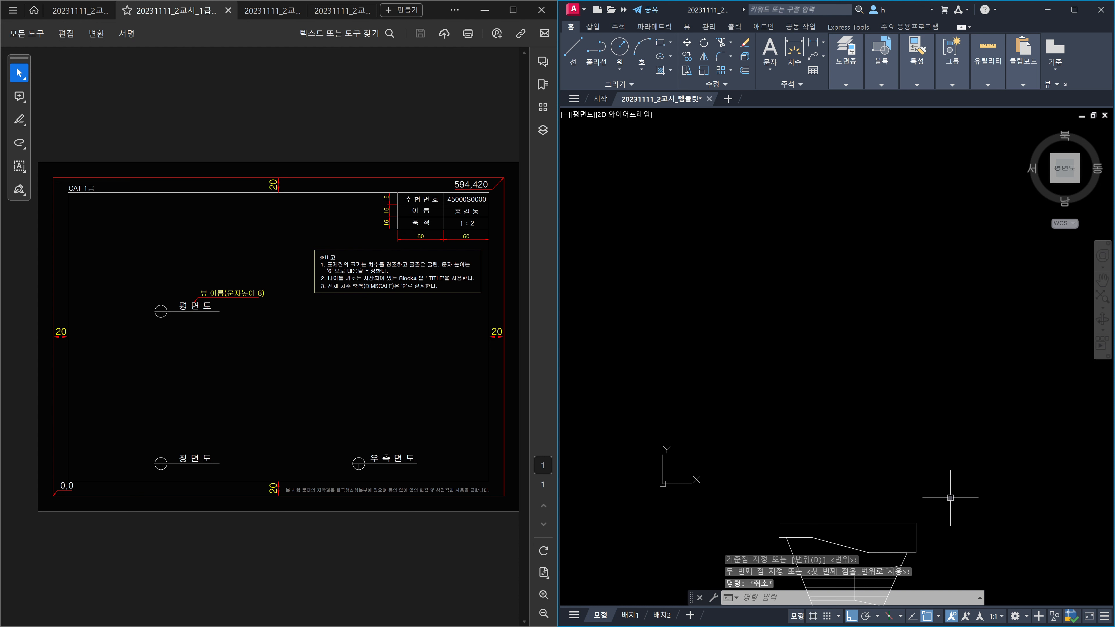
{"action": "mouse_move", "coordinate": [945, 485]}
{"action": "middle_mouse_down"}
{"action": "mouse_move", "coordinate": [867, 369]}
{"action": "mouse_move", "coordinate": [969, 421]}
{"action": "middle_mouse_up"}
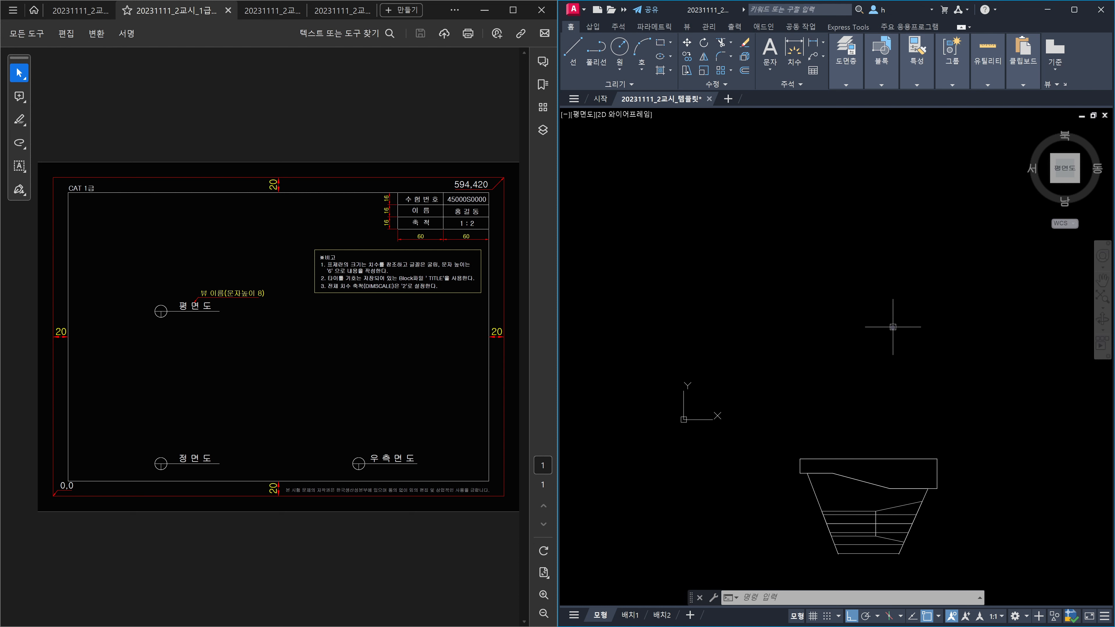
{"action": "middle_click_drag", "start_coordinate": [893, 327], "coordinate": [841, 371]}
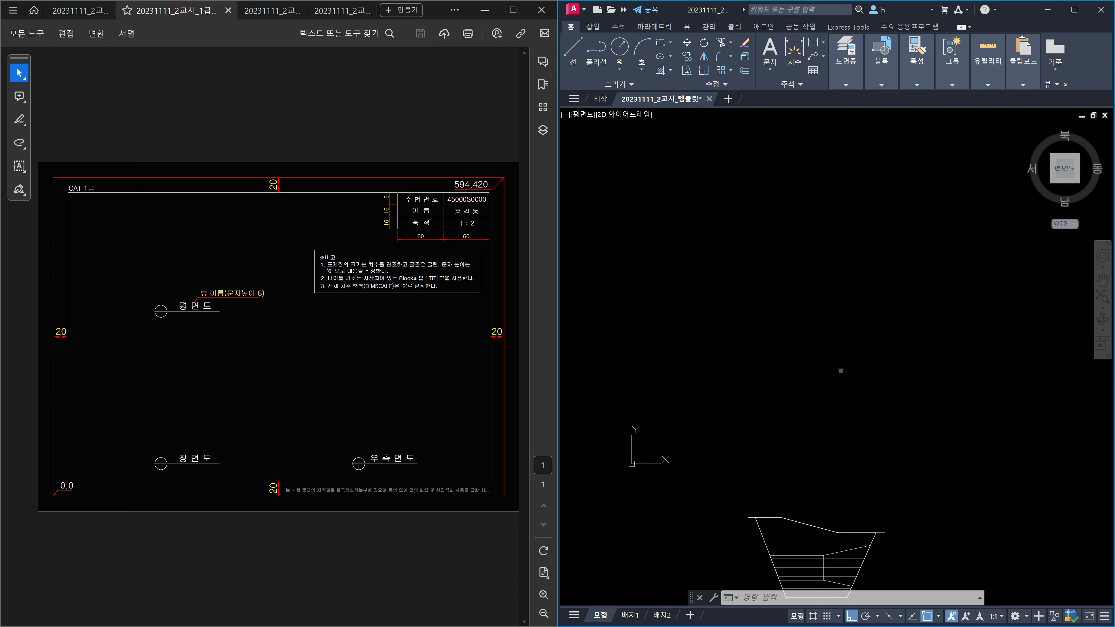
Step: Open the Layer Properties Manager and create layers 외형선 and 숨은선
{"action": "type", "text": "LA"}
{"action": "key", "text": "Return"}
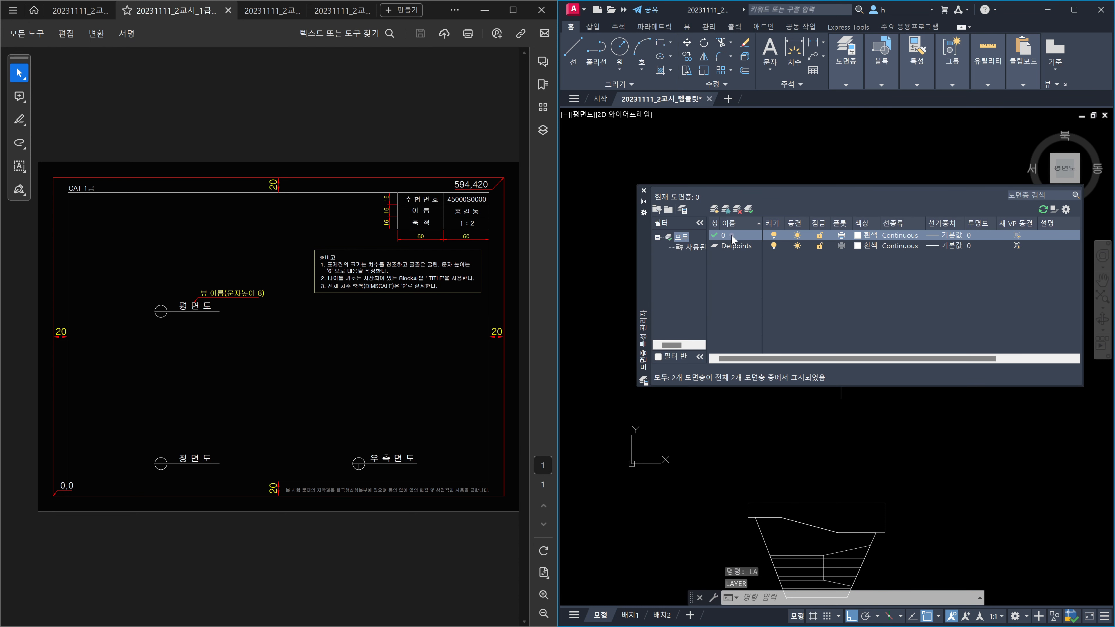
{"action": "left_click", "coordinate": [731, 235]}
{"action": "key", "text": "alt+n"}
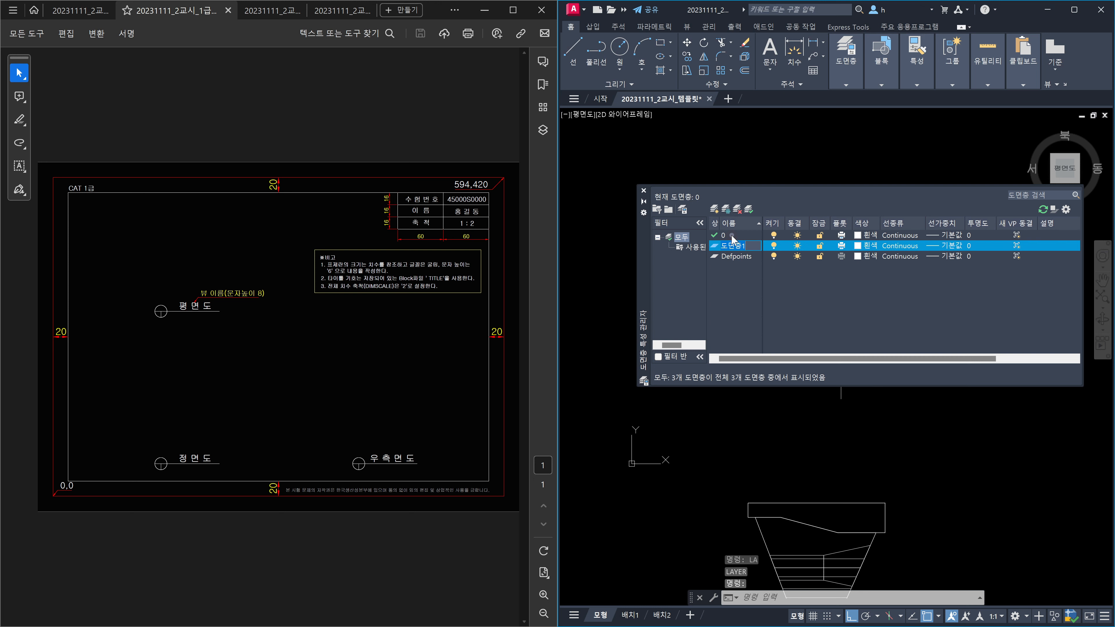
{"action": "type", "text": "외형서"}
{"action": "key", "text": "Return"}
{"action": "key", "text": "alt+n"}
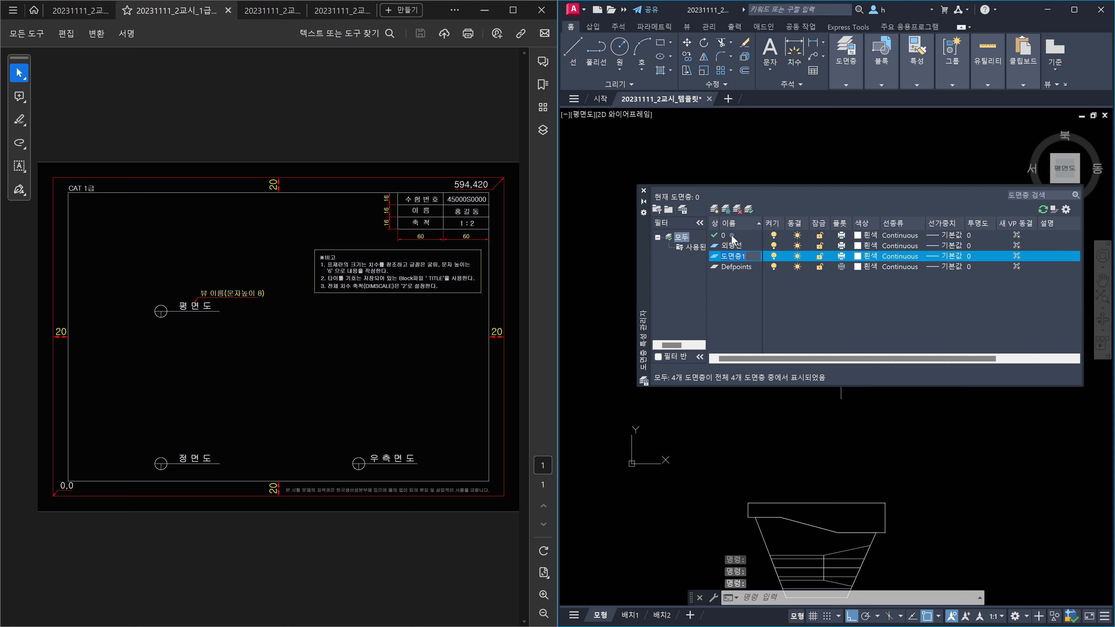
{"action": "type", "text": "숨은선"}
{"action": "key", "text": "Return"}
Step: Add new layers 중심선, 가상선, 치수 and 문자
{"action": "key", "text": "alt+n"}
{"action": "type", "text": "중ㅅ"}
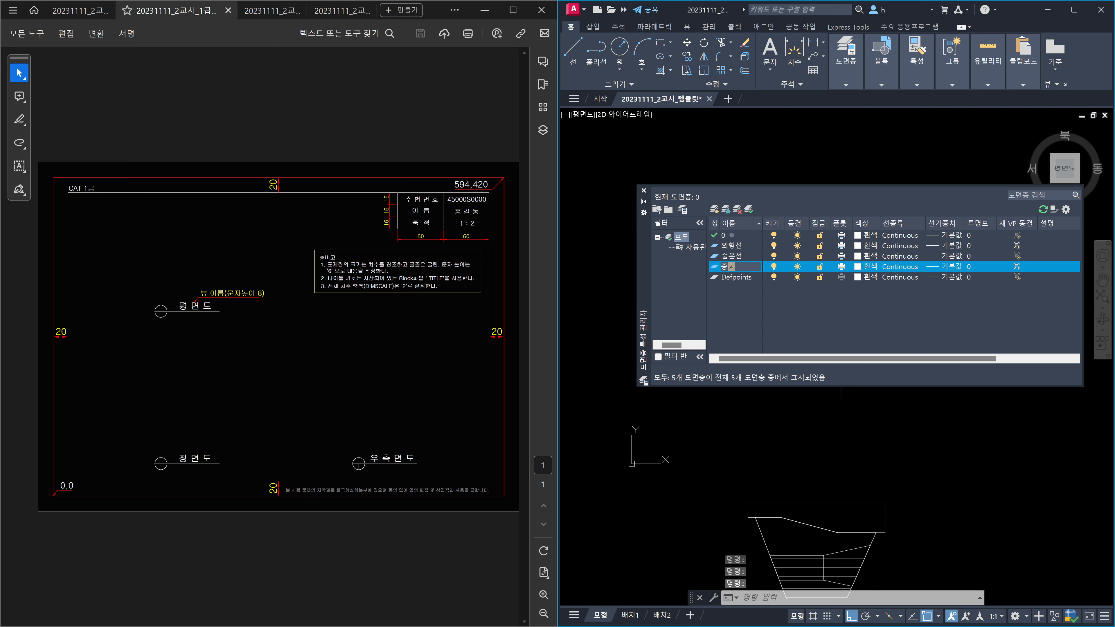
{"action": "type", "text": "선"}
{"action": "key", "text": "Return"}
{"action": "key", "text": "alt+n"}
{"action": "type", "text": "가상서"}
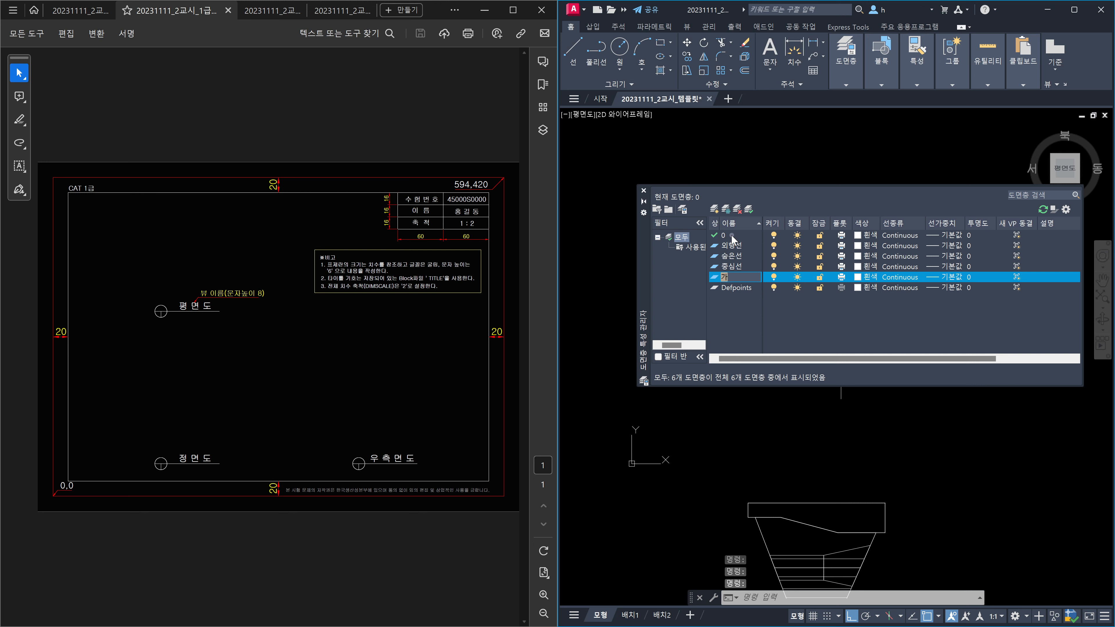
{"action": "key", "text": "Return"}
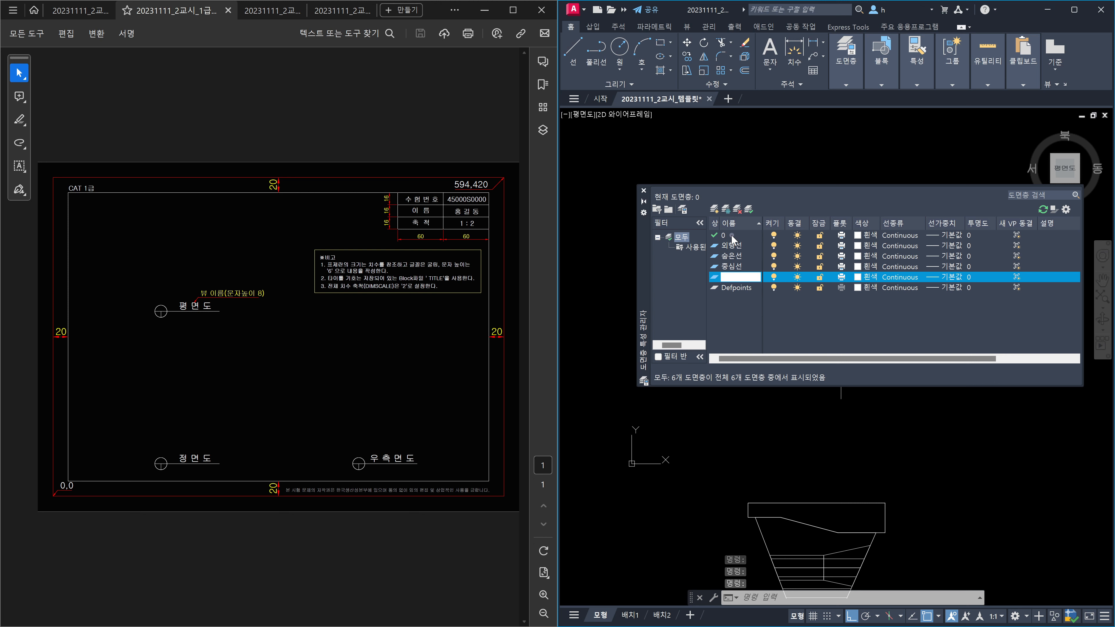
{"action": "key", "text": "alt+n"}
{"action": "type", "text": "치수"}
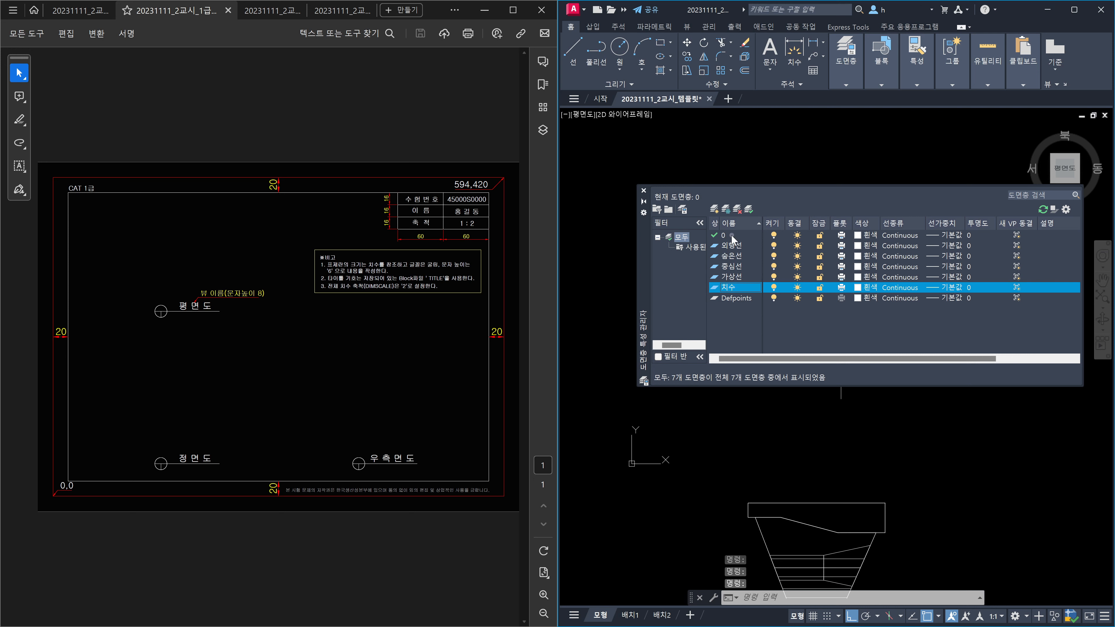
{"action": "key", "text": "Return"}
{"action": "key", "text": "alt+n"}
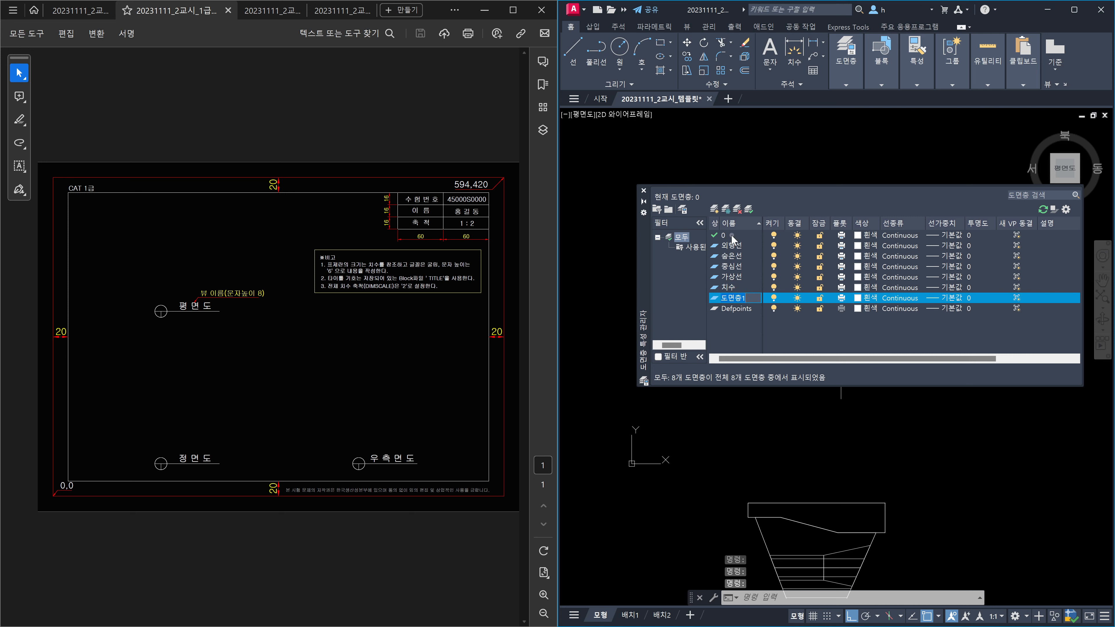
{"action": "type", "text": "무"}
{"action": "type", "text": "자"}
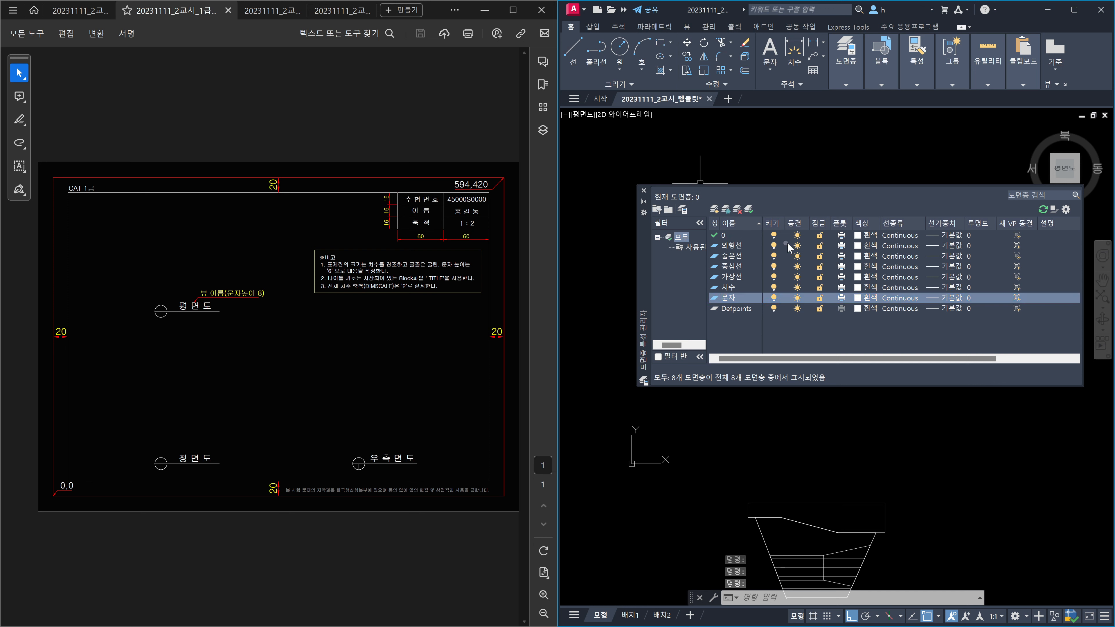
Step: Colour 외형선 green, 숨은선 yellow (2), 가상선 magenta (6) and 치수 red (1)
{"action": "left_click", "coordinate": [858, 245]}
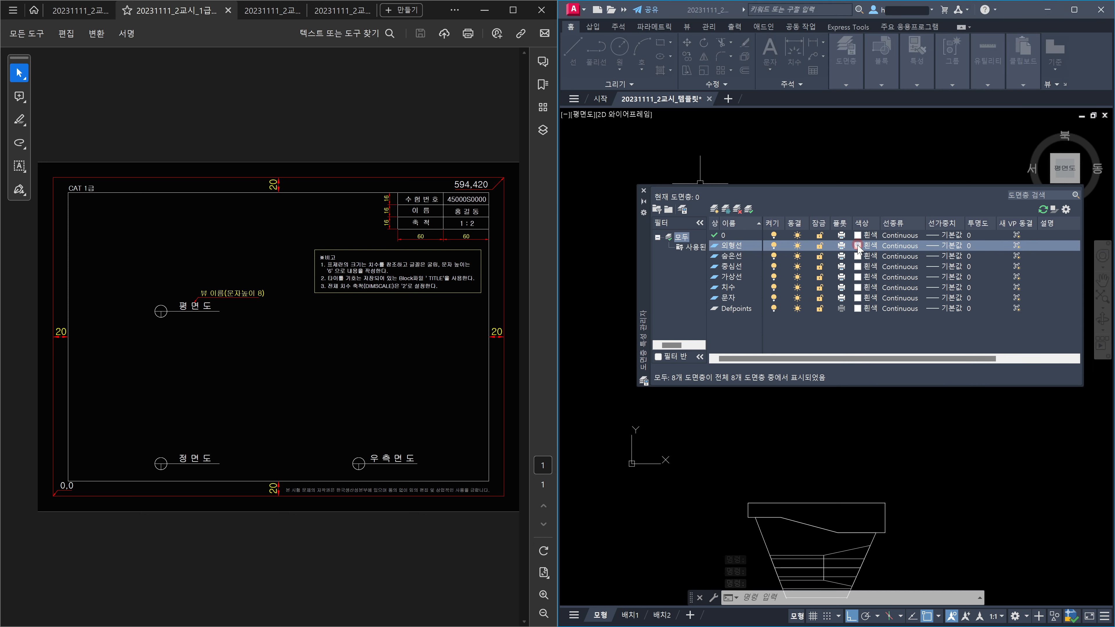
{"action": "key", "text": "Return"}
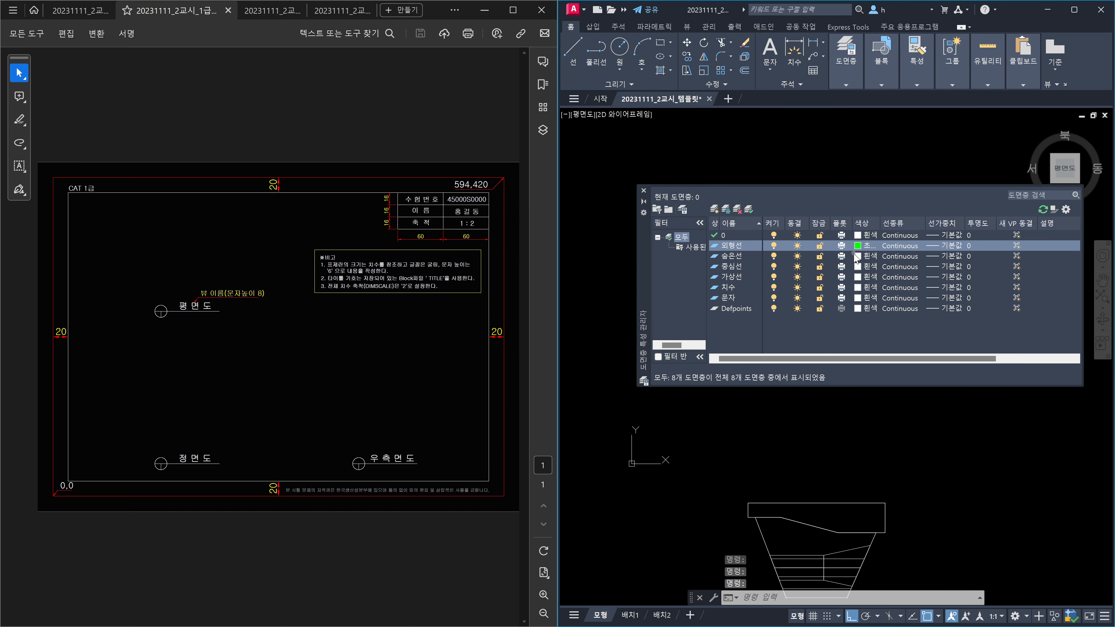
{"action": "left_click", "coordinate": [857, 256]}
{"action": "type", "text": "2"}
{"action": "key", "text": "Return"}
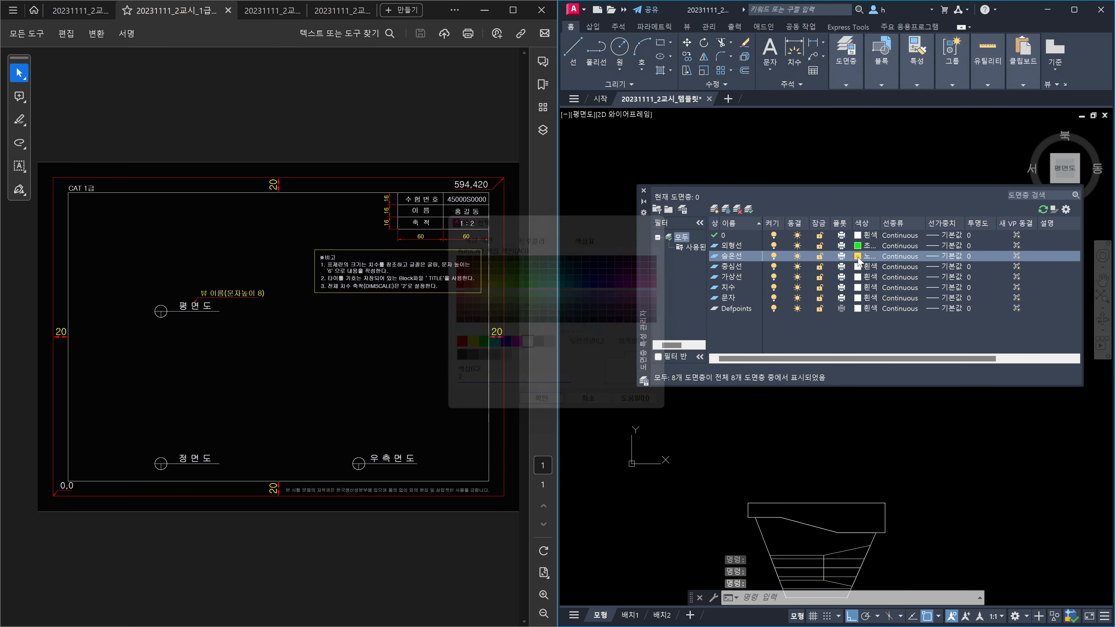
{"action": "left_click", "coordinate": [858, 277]}
{"action": "type", "text": "6"}
{"action": "key", "text": "Return"}
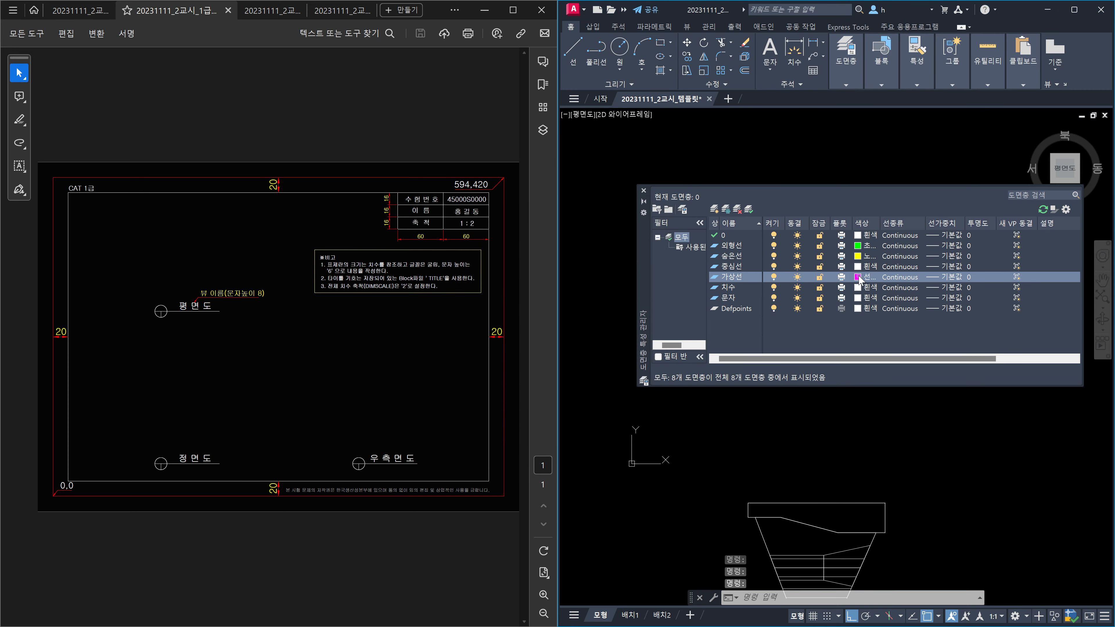
{"action": "left_click", "coordinate": [857, 288]}
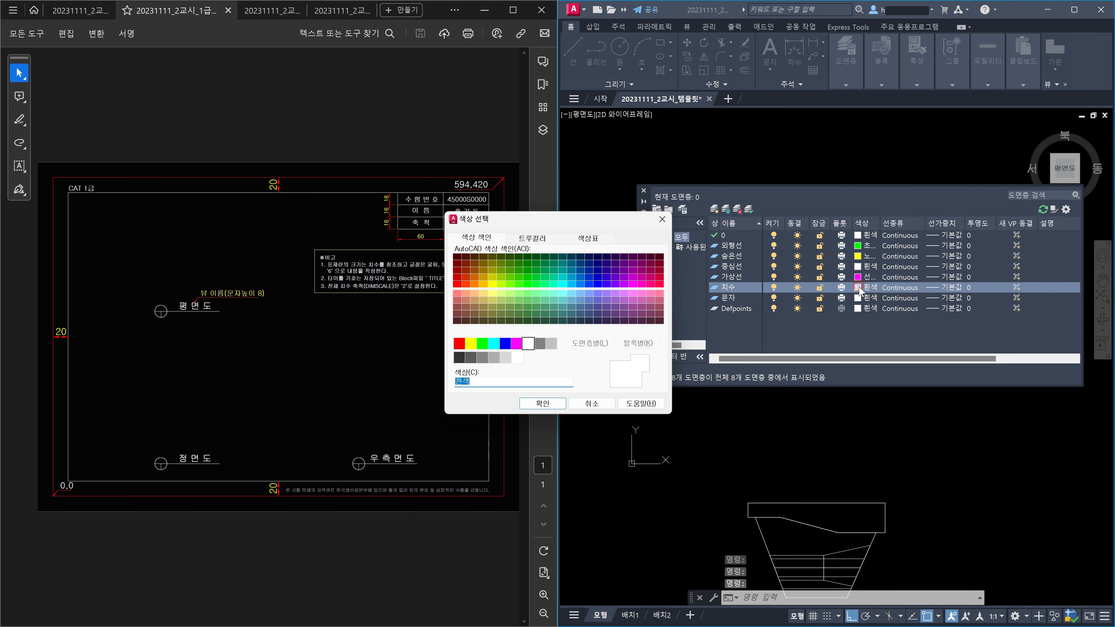
{"action": "type", "text": "1"}
{"action": "key", "text": "Return"}
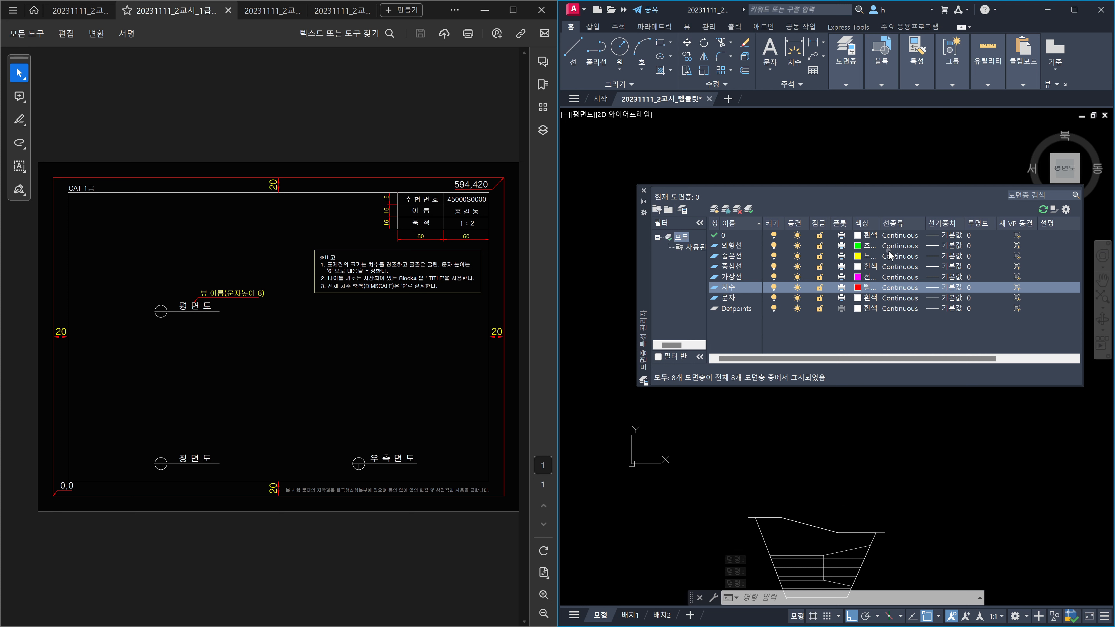
Step: Load the PHANTOM linetype and assign HIDDEN to the 숨은선 layer
{"action": "left_click", "coordinate": [897, 257]}
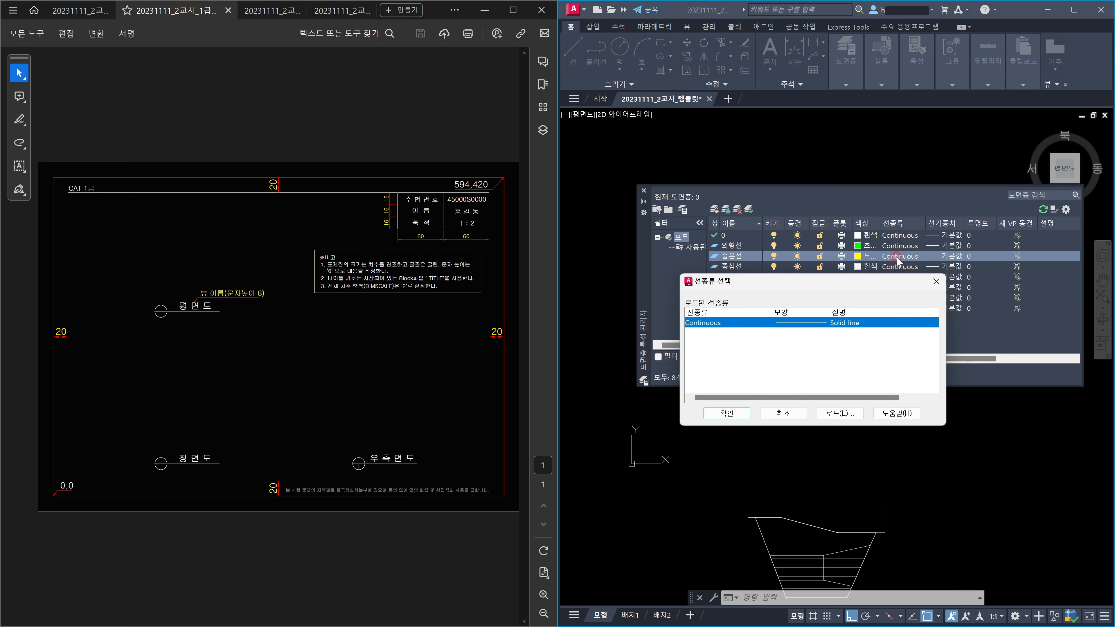
{"action": "left_click", "coordinate": [838, 413]}
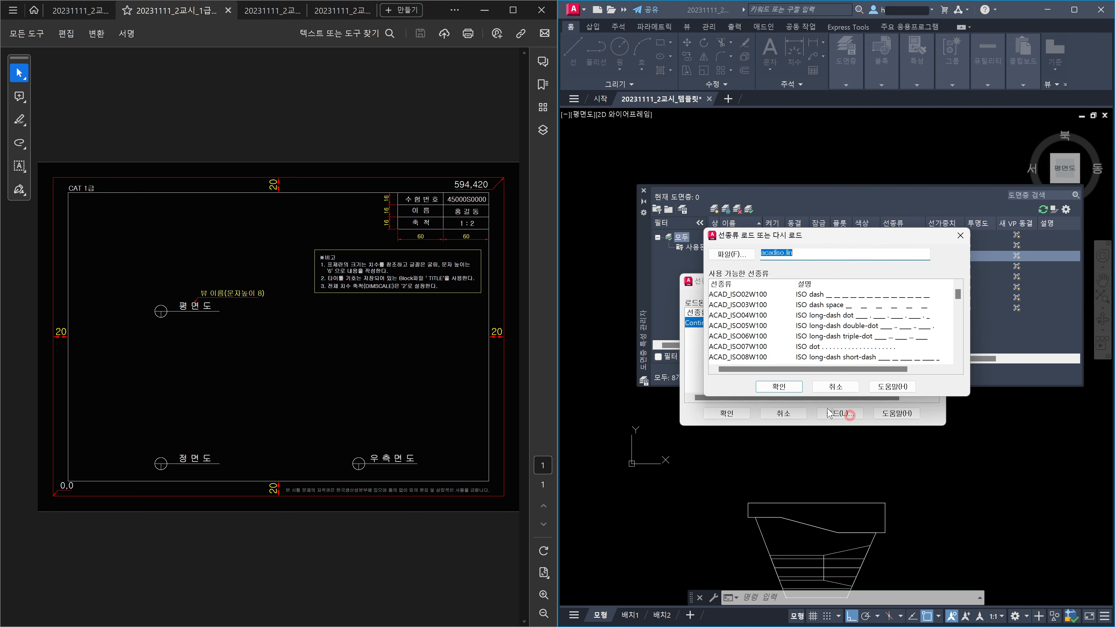
{"action": "left_click", "coordinate": [724, 327]}
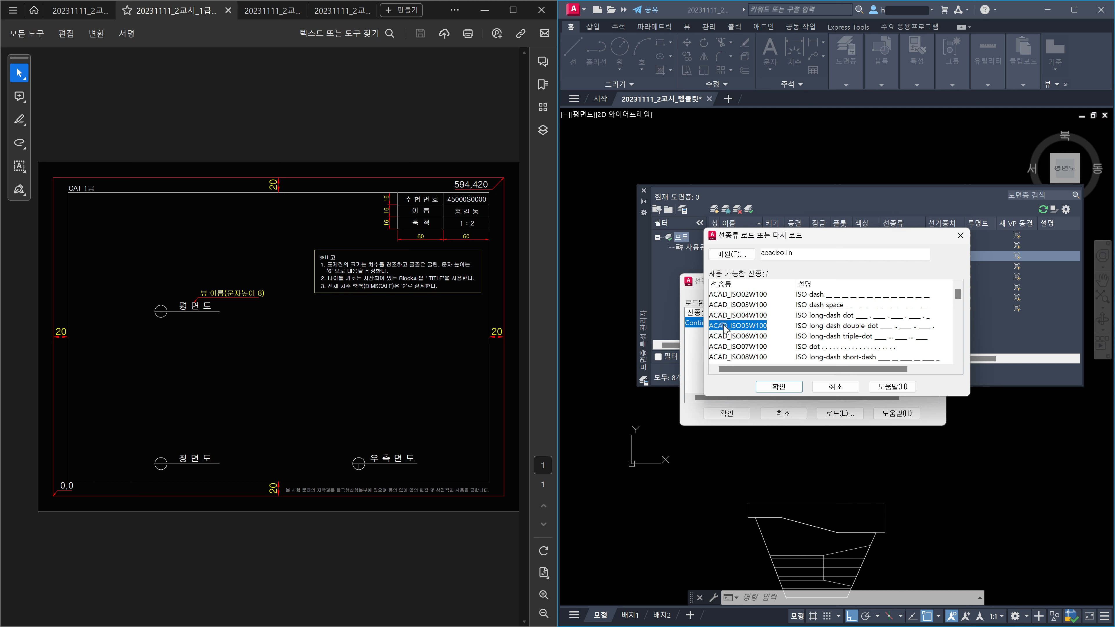
{"action": "key", "text": "c"}
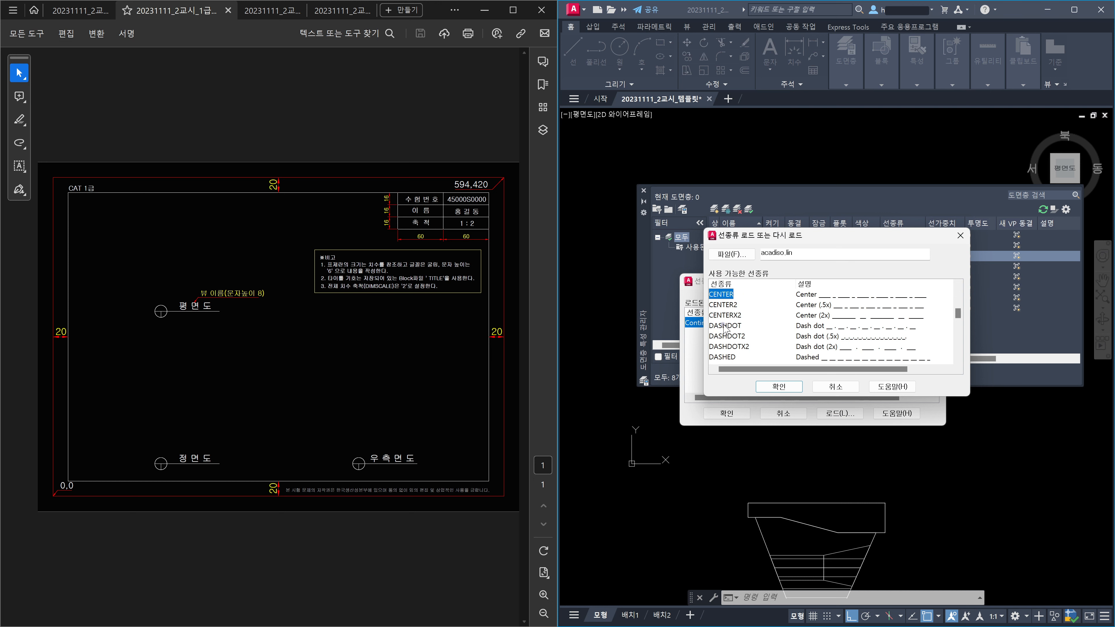
{"action": "left_click", "coordinate": [958, 347]}
{"action": "left_click", "coordinate": [958, 347]}
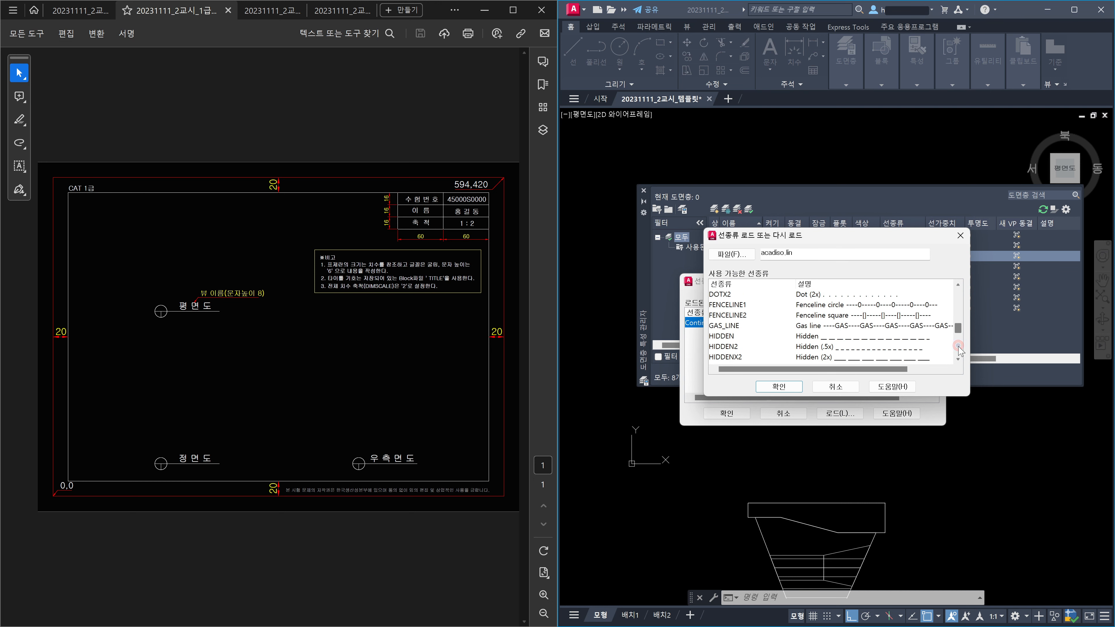
{"action": "left_click", "coordinate": [733, 338]}
{"action": "left_click_drag", "start_coordinate": [960, 334], "coordinate": [957, 356]}
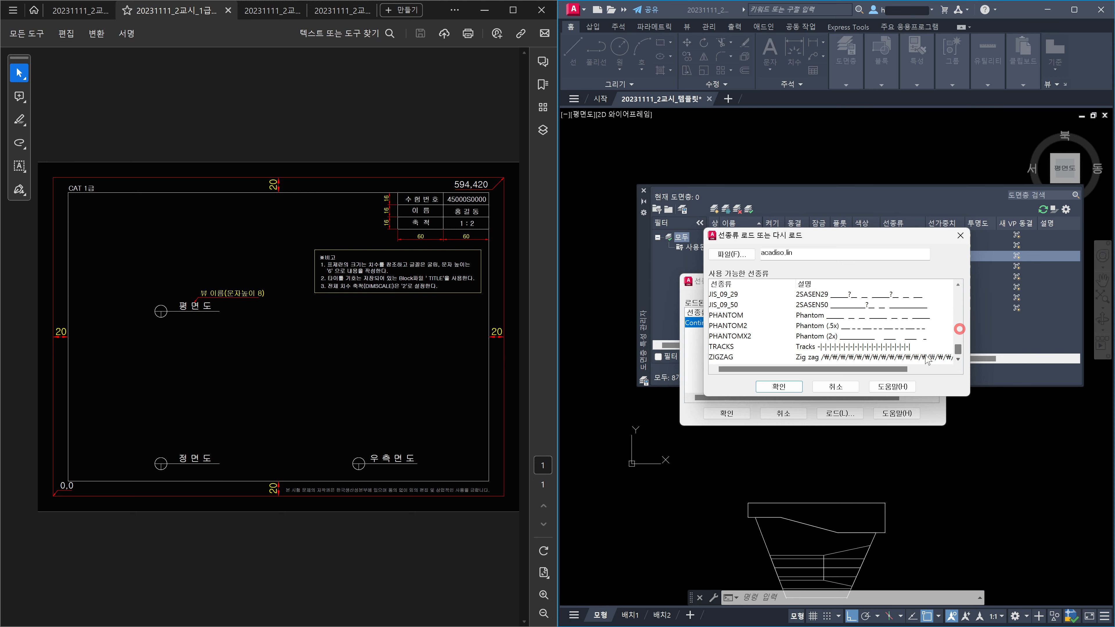
{"action": "left_click", "coordinate": [727, 316]}
{"action": "left_click", "coordinate": [779, 387]}
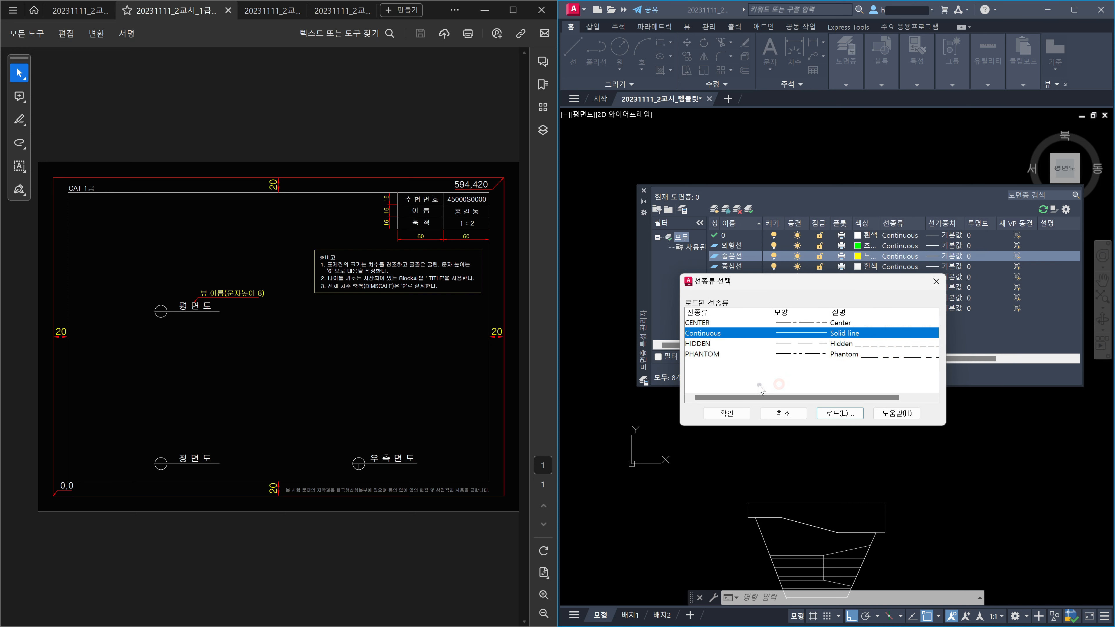
{"action": "left_click", "coordinate": [702, 344]}
{"action": "left_click", "coordinate": [726, 413]}
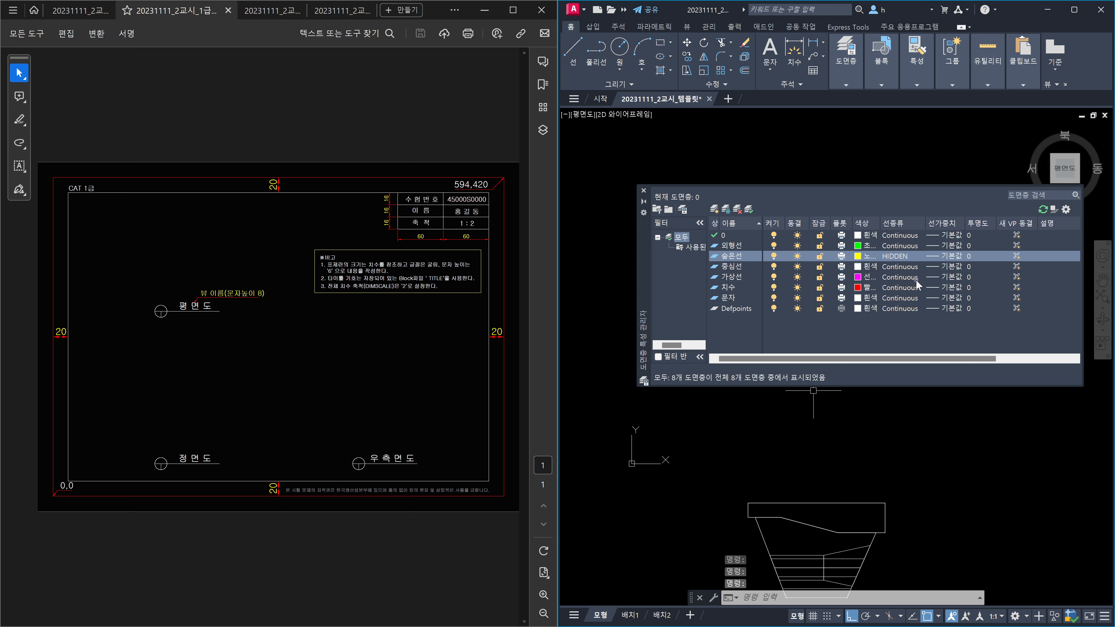
Step: Assign CENTER to the 중심선 layer and PHANTOM to the 가상선 layer
{"action": "left_click", "coordinate": [903, 268]}
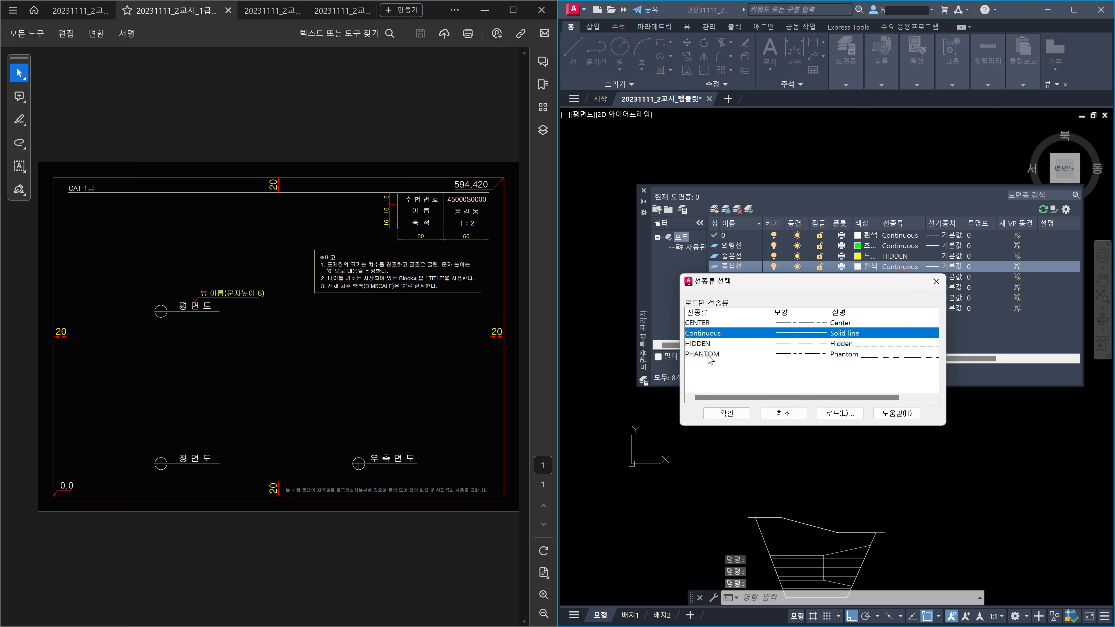
{"action": "left_click", "coordinate": [700, 323]}
{"action": "left_click", "coordinate": [717, 417]}
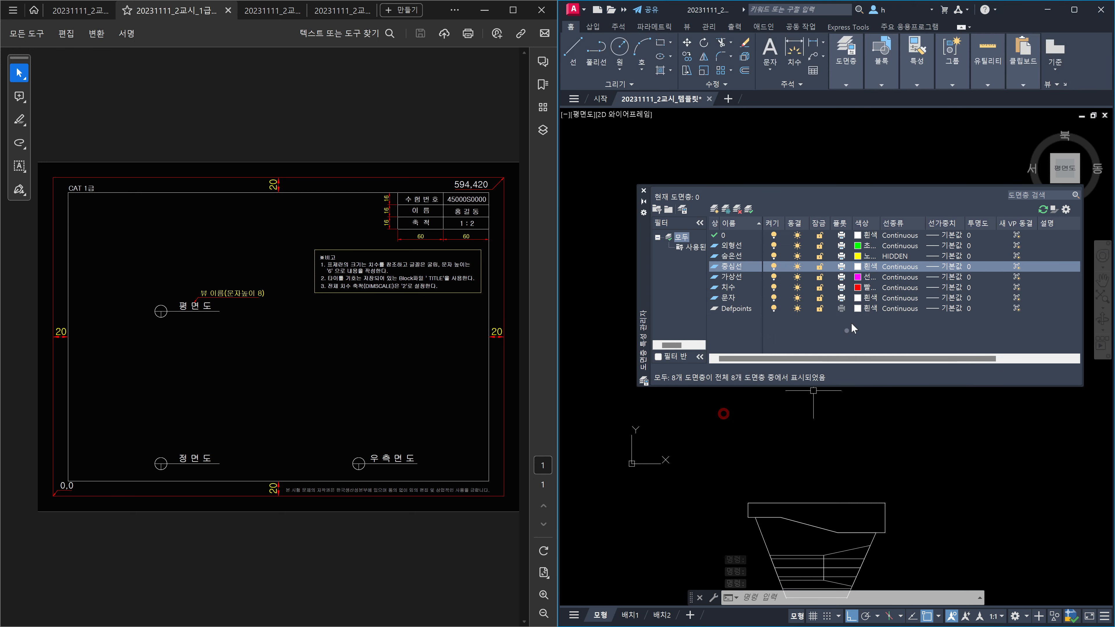
{"action": "left_click", "coordinate": [900, 278]}
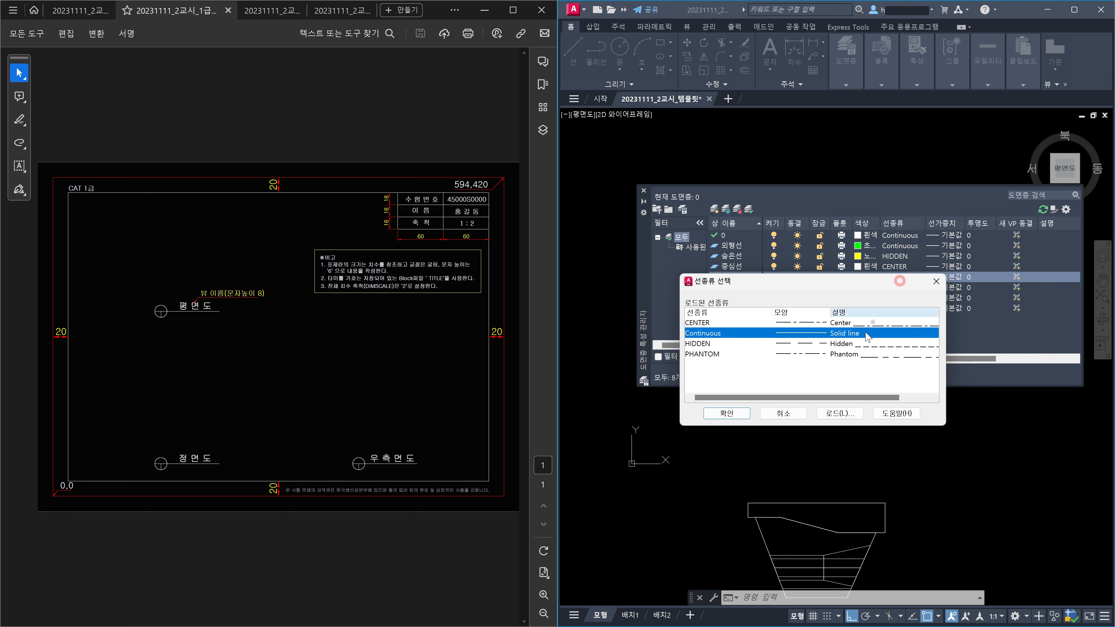
{"action": "left_click", "coordinate": [693, 355]}
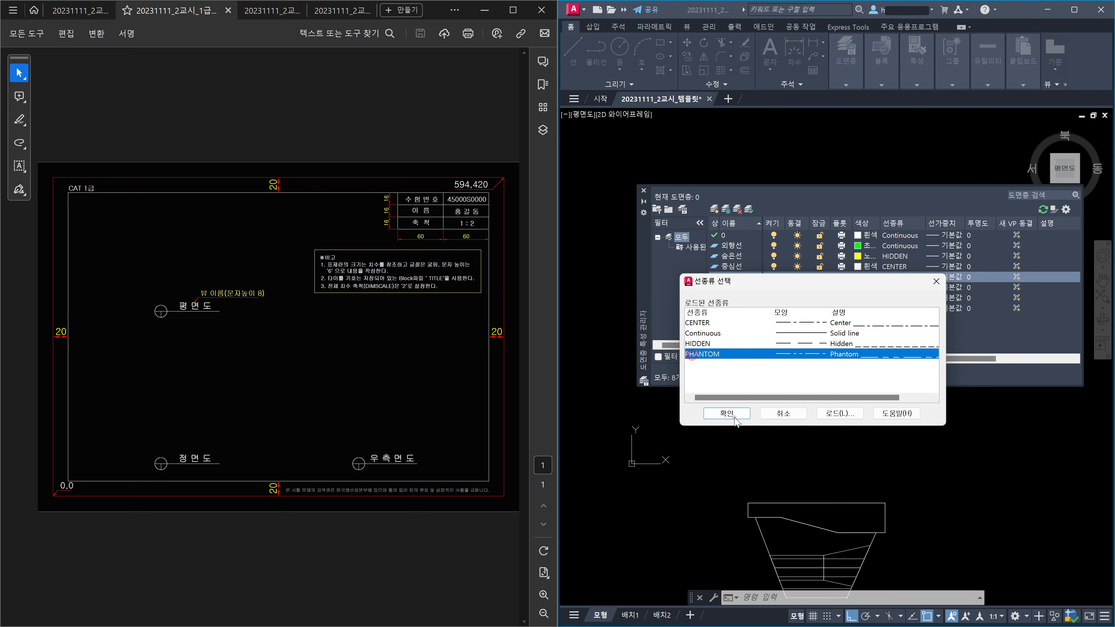
{"action": "left_click", "coordinate": [726, 413]}
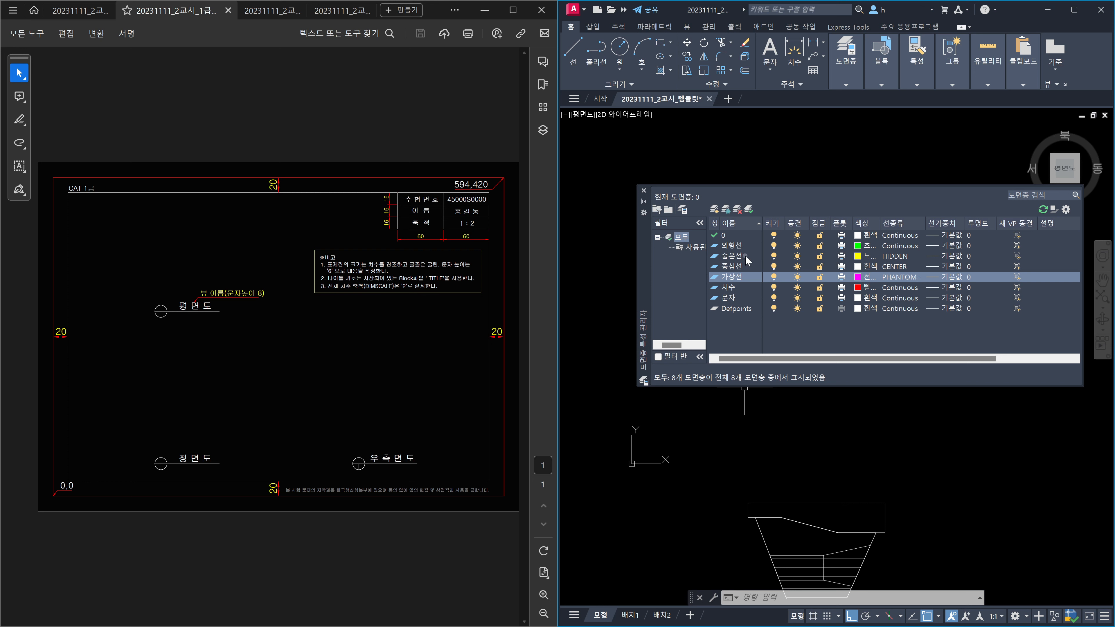
Step: Make 치수 the current layer and close the Layer Properties palette
{"action": "double_click", "coordinate": [727, 289]}
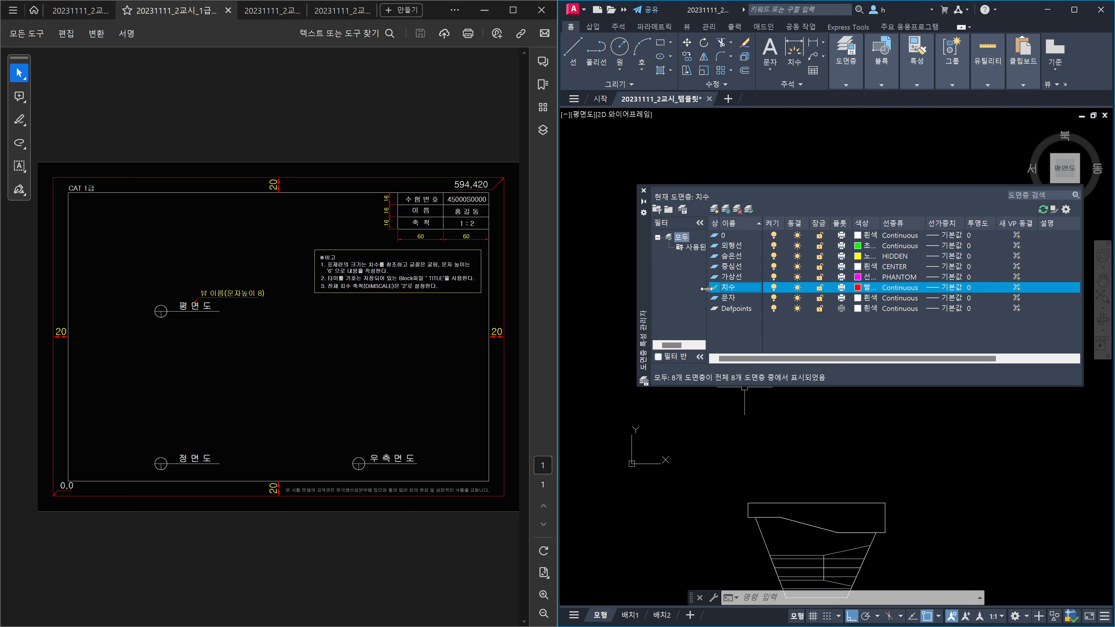
{"action": "left_click", "coordinate": [644, 190]}
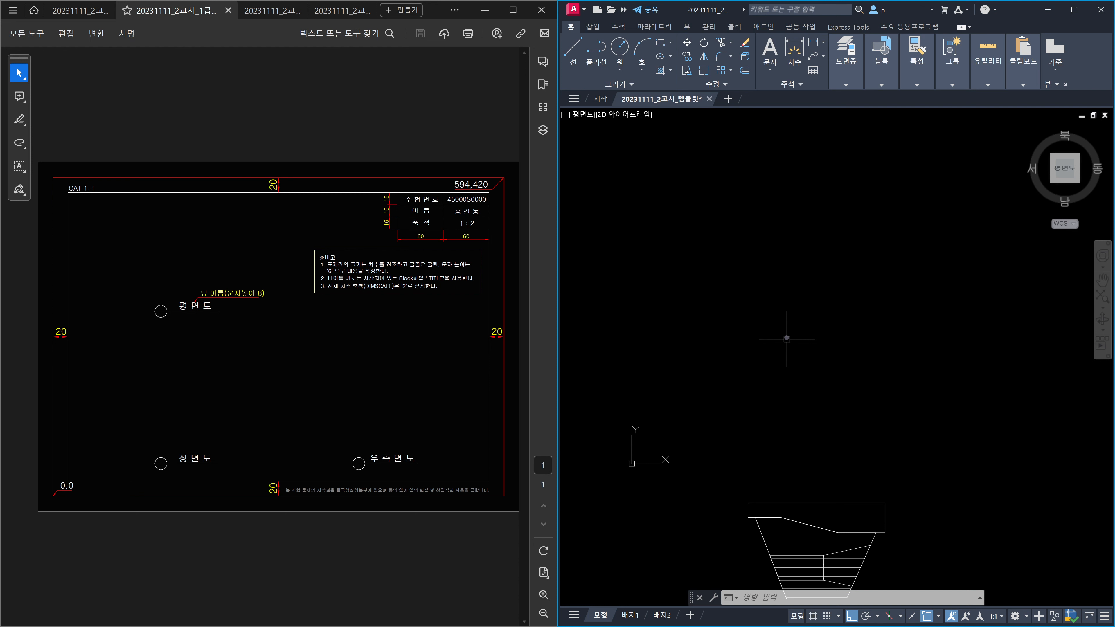
Step: With ortho on, draw a rectangle from 0,0 to 594,420 and zoom to fit it
{"action": "type", "text": "REC"}
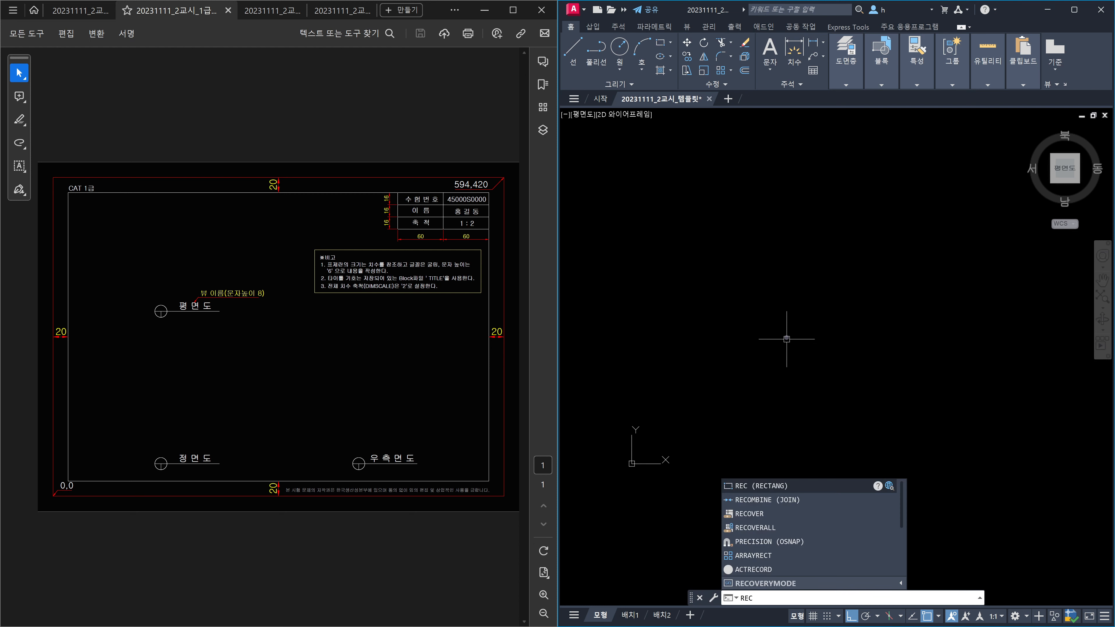
{"action": "key", "text": "Return"}
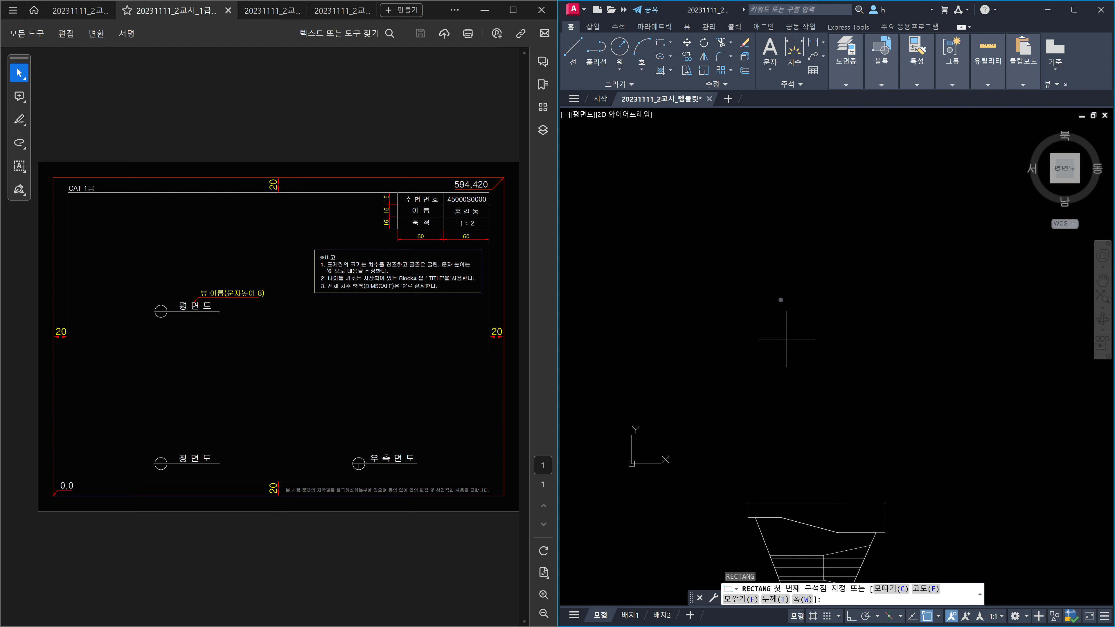
{"action": "left_click", "coordinate": [721, 376]}
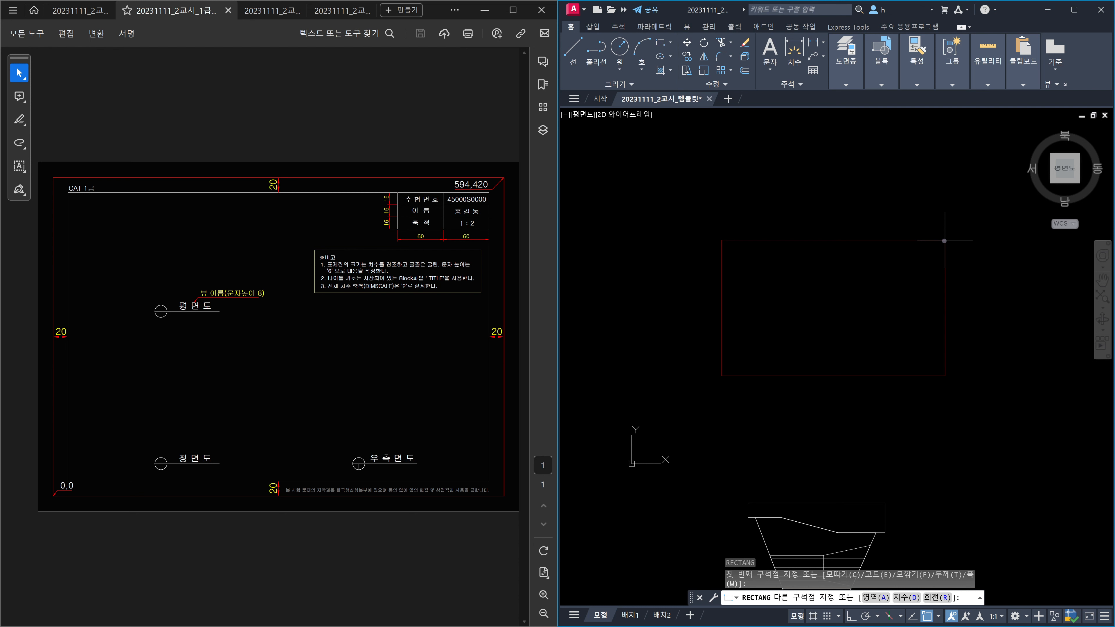
{"action": "key", "text": "Escape"}
{"action": "key", "text": "F8"}
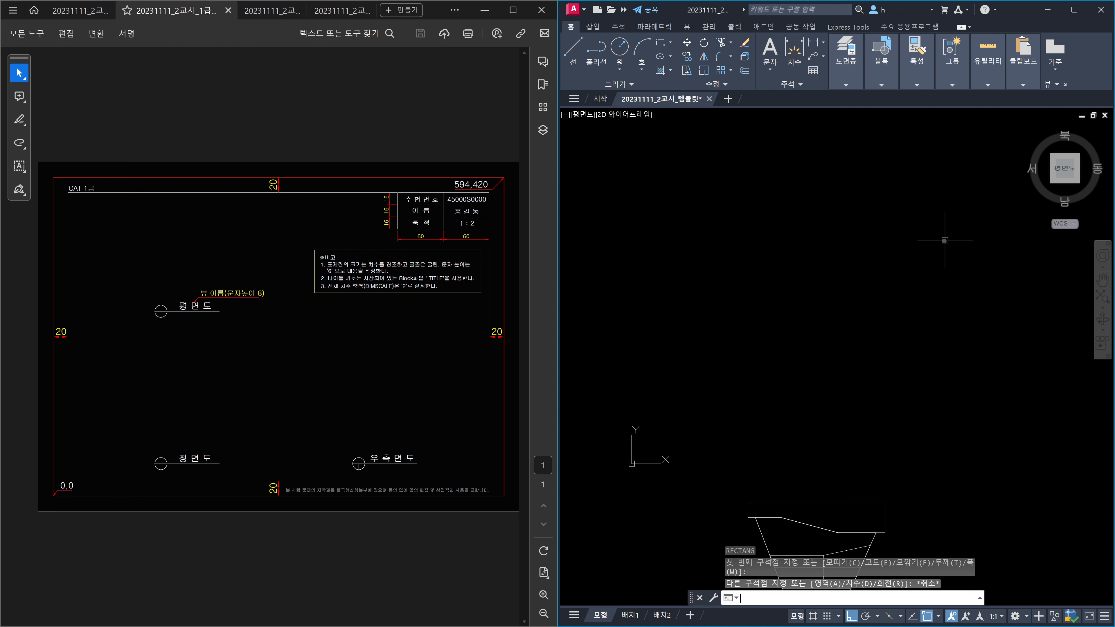
{"action": "type", "text": "rec"}
{"action": "key", "text": "Return"}
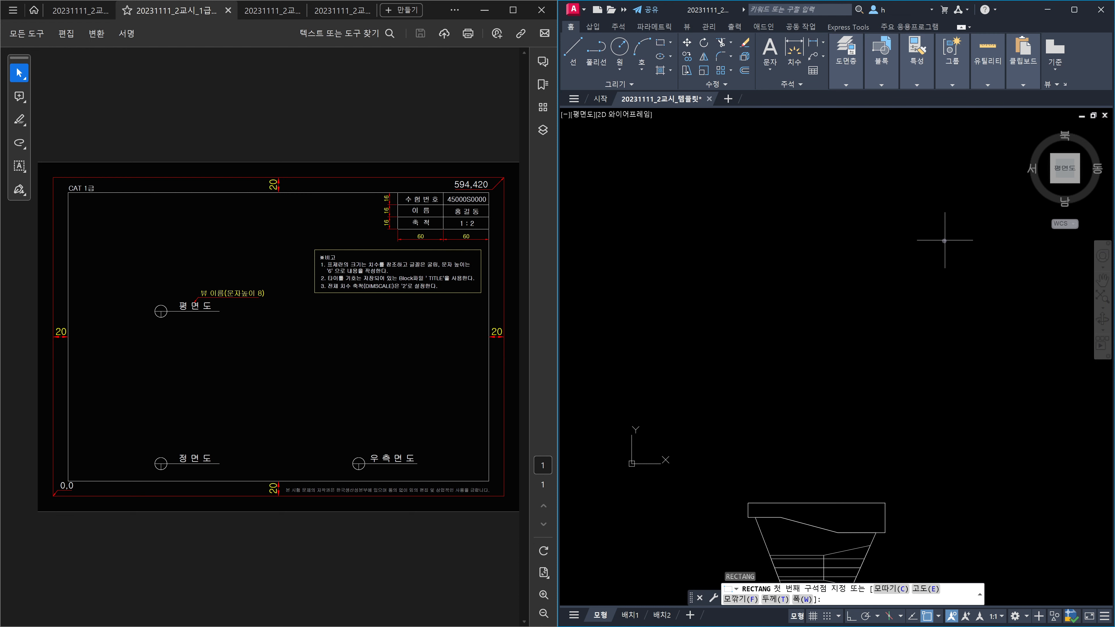
{"action": "type", "text": "0,0"}
{"action": "key", "text": "Return"}
{"action": "type", "text": "594"}
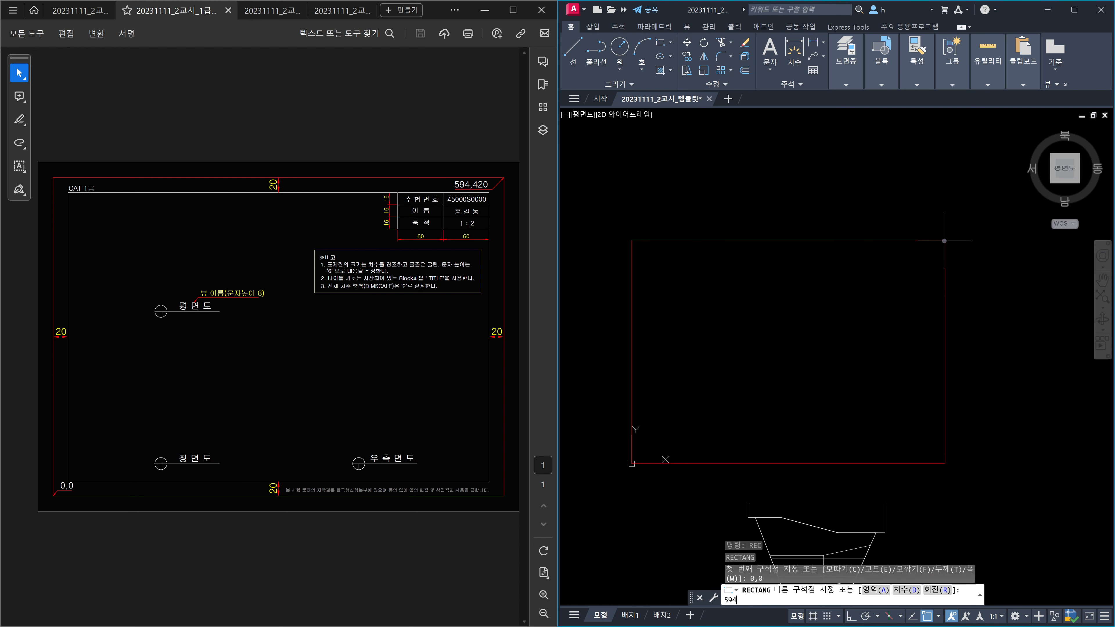
{"action": "type", "text": ",420"}
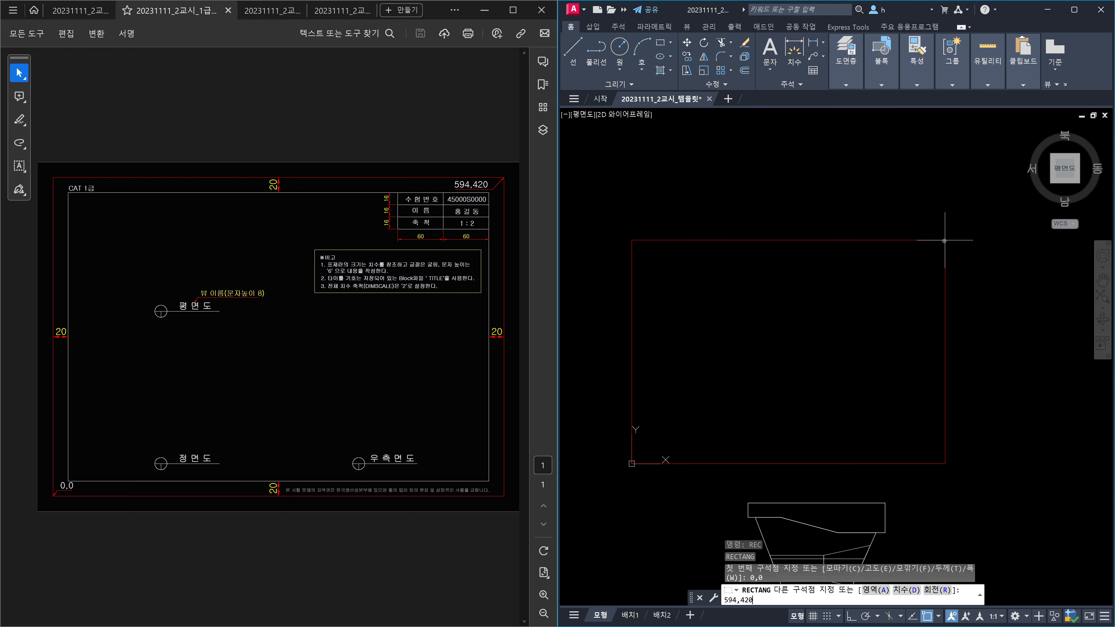
{"action": "key", "text": "Return"}
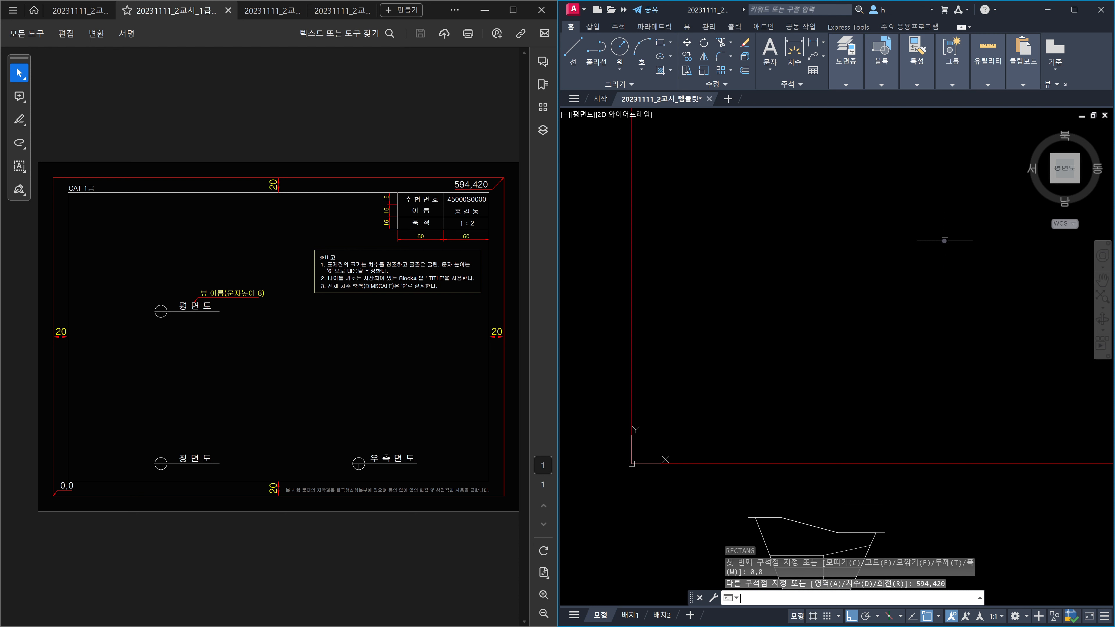
{"action": "scroll", "coordinate": [945, 240], "scroll_direction": "down", "scroll_amount": 3}
{"action": "middle_click_drag", "start_coordinate": [946, 241], "coordinate": [862, 302]}
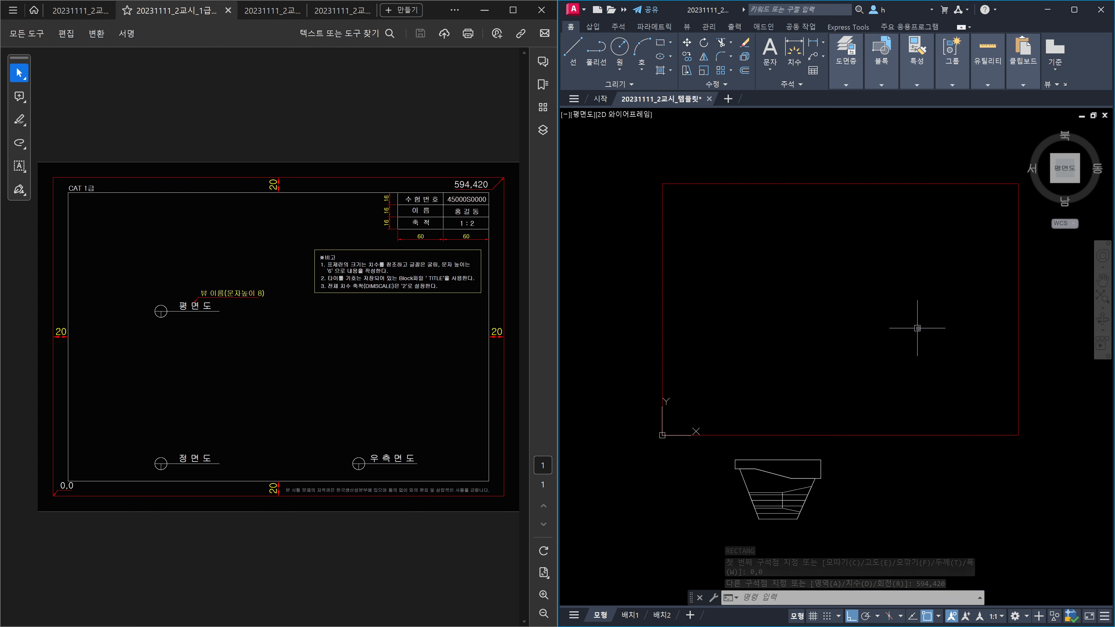
Step: Offset the 594 × 420 rectangle 20 units inward
{"action": "type", "text": "o"}
{"action": "key", "text": "Return"}
{"action": "type", "text": "20"}
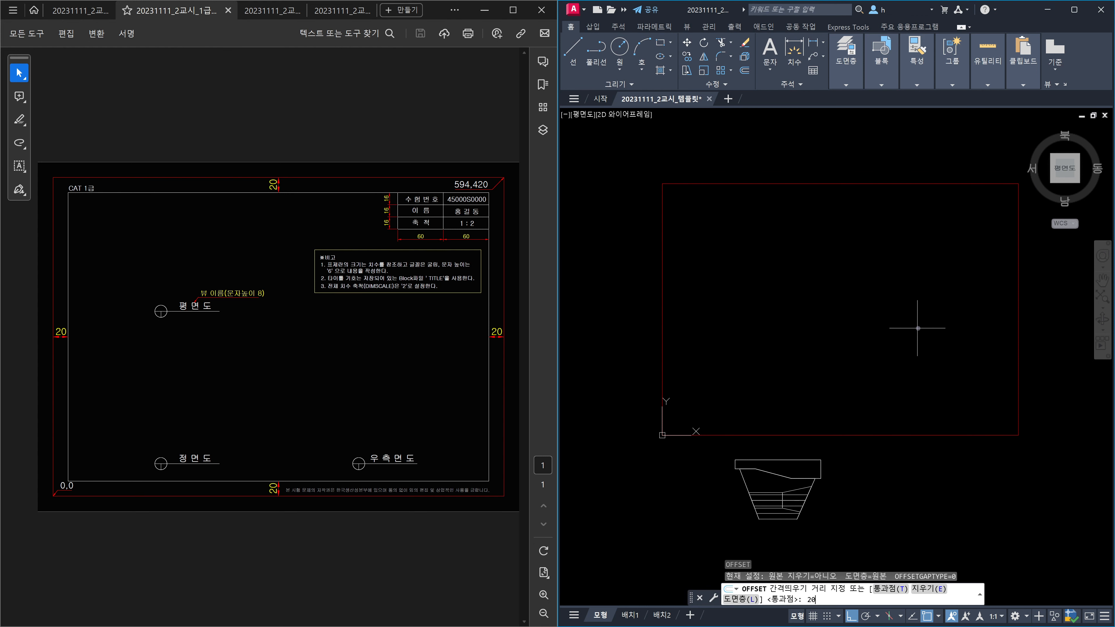
{"action": "key", "text": "Return"}
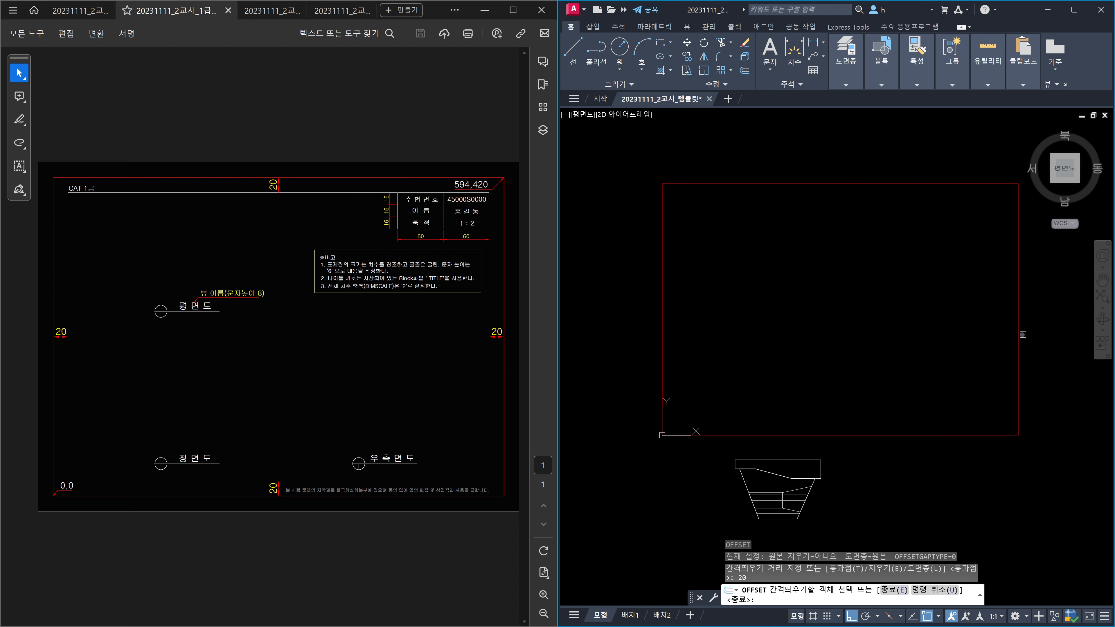
{"action": "left_click", "coordinate": [1019, 335]}
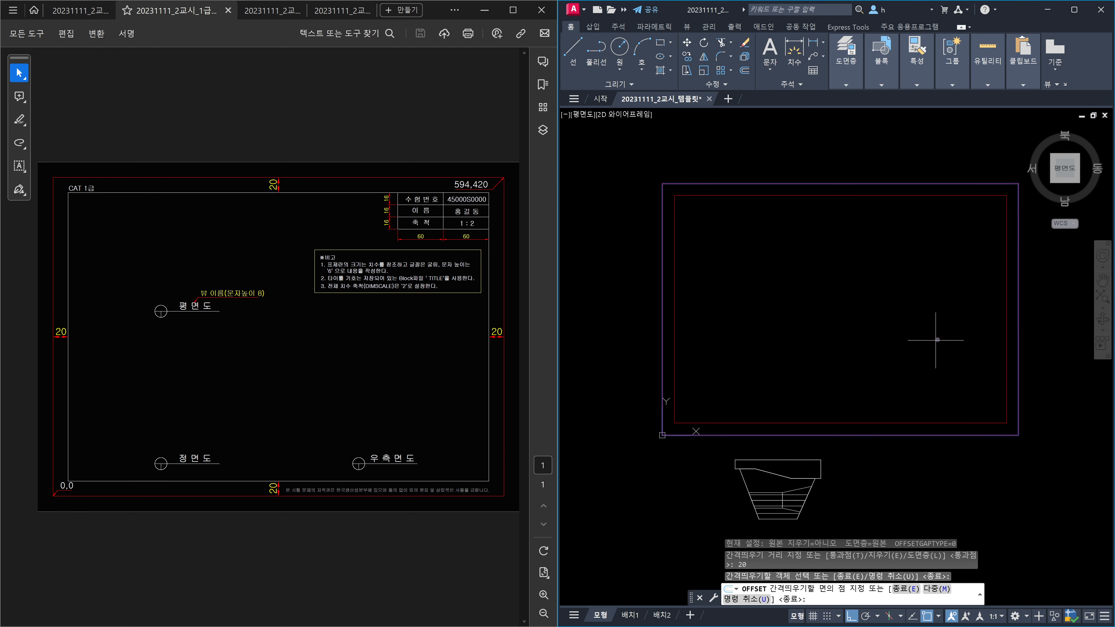
{"action": "left_click", "coordinate": [936, 340]}
{"action": "key", "text": "Escape"}
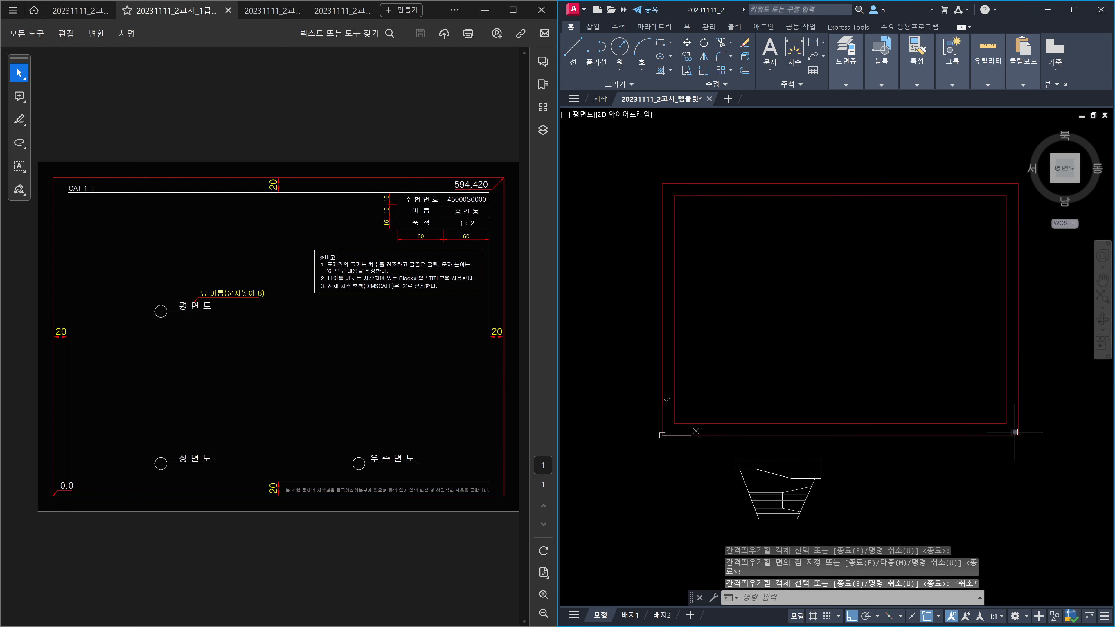
Step: Delete the outer rectangle and select the remaining inset one
{"action": "left_click", "coordinate": [1013, 435]}
{"action": "key", "text": "Delete"}
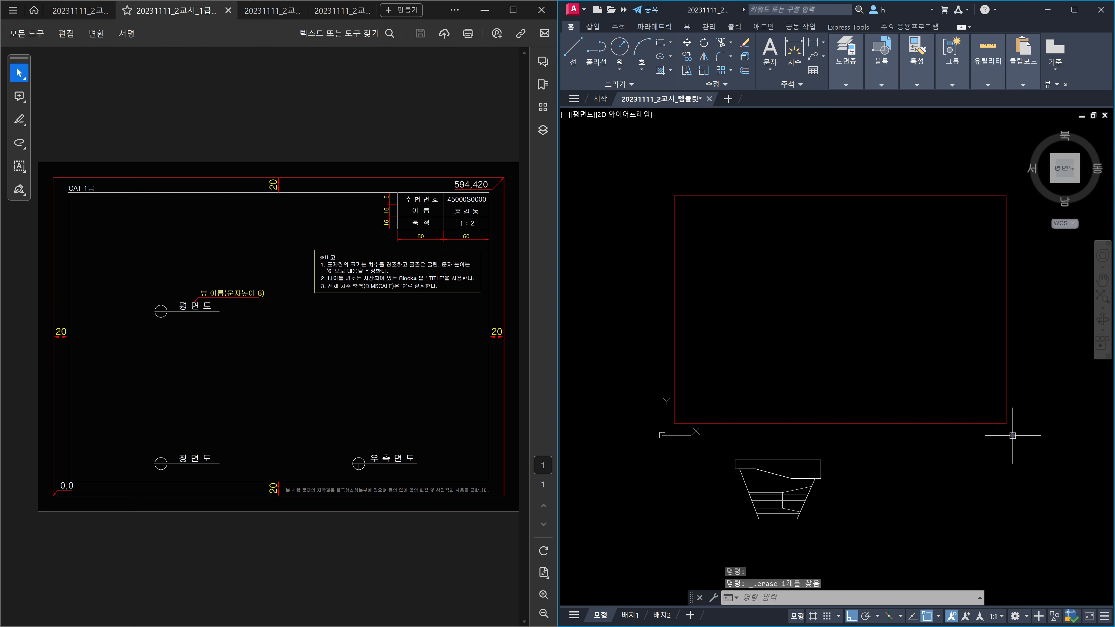
{"action": "left_click", "coordinate": [1013, 435]}
{"action": "left_click", "coordinate": [967, 408]}
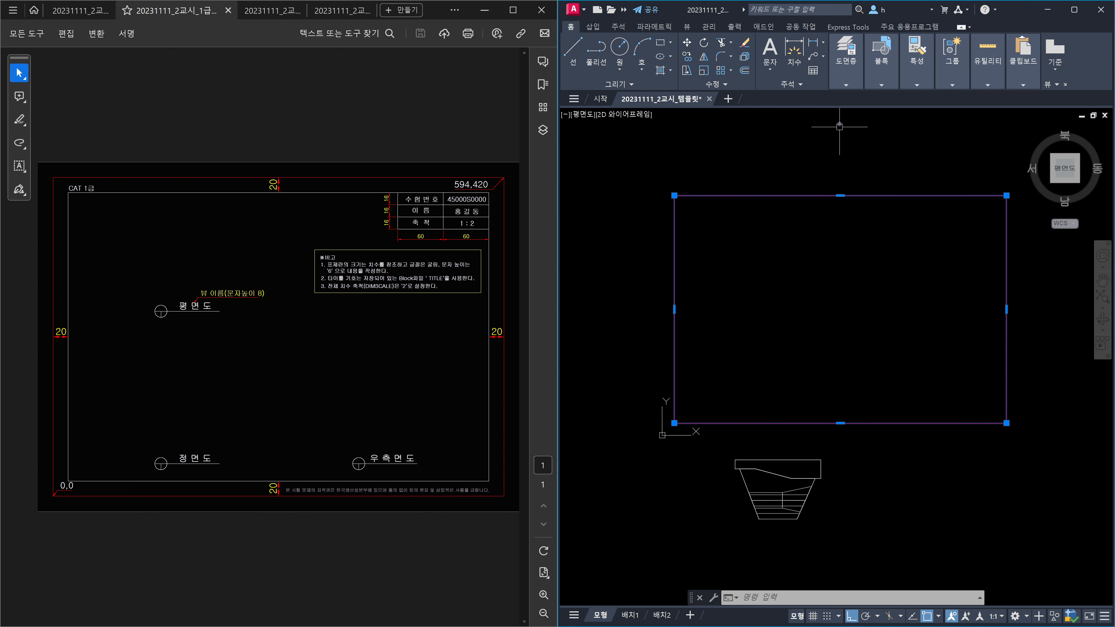
Step: Move the inset rectangle onto layer 0 so it shows white
{"action": "left_click", "coordinate": [843, 88]}
{"action": "left_click", "coordinate": [903, 98]}
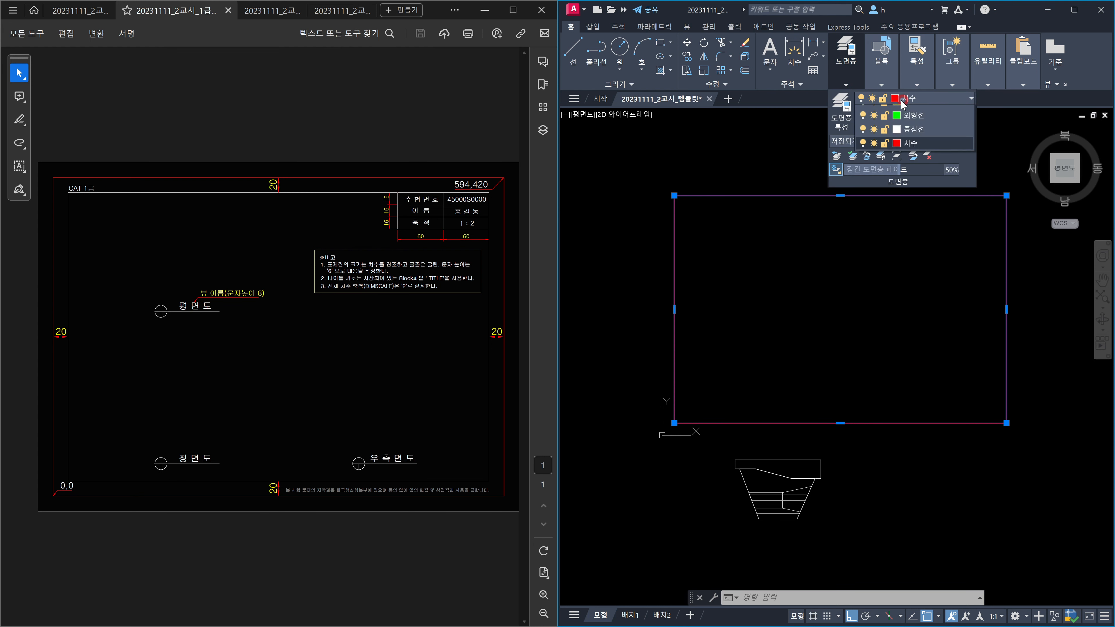
{"action": "left_click", "coordinate": [904, 115]}
{"action": "key", "text": "Escape"}
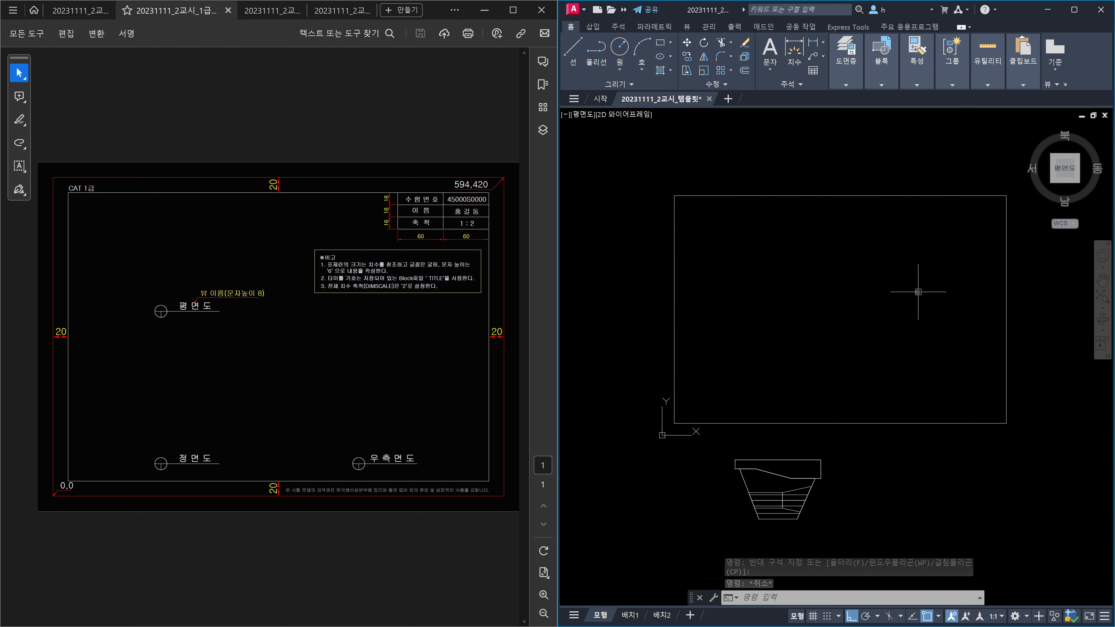
Step: Explode the inset rectangle into separate lines with X
{"action": "type", "text": "x"}
{"action": "key", "text": "Return"}
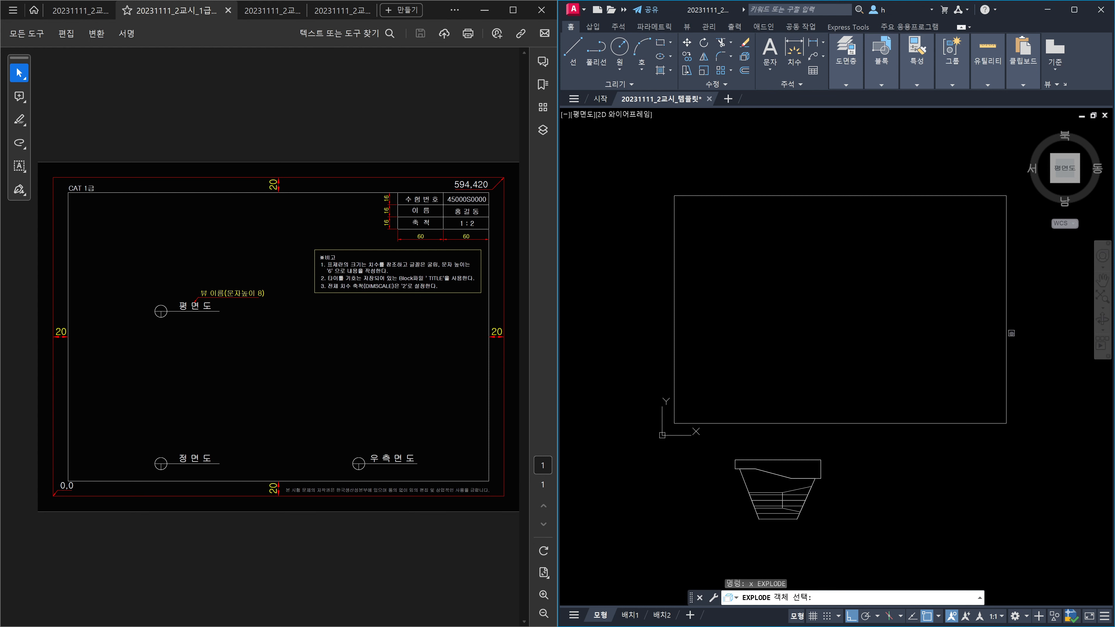
{"action": "left_click", "coordinate": [1006, 330]}
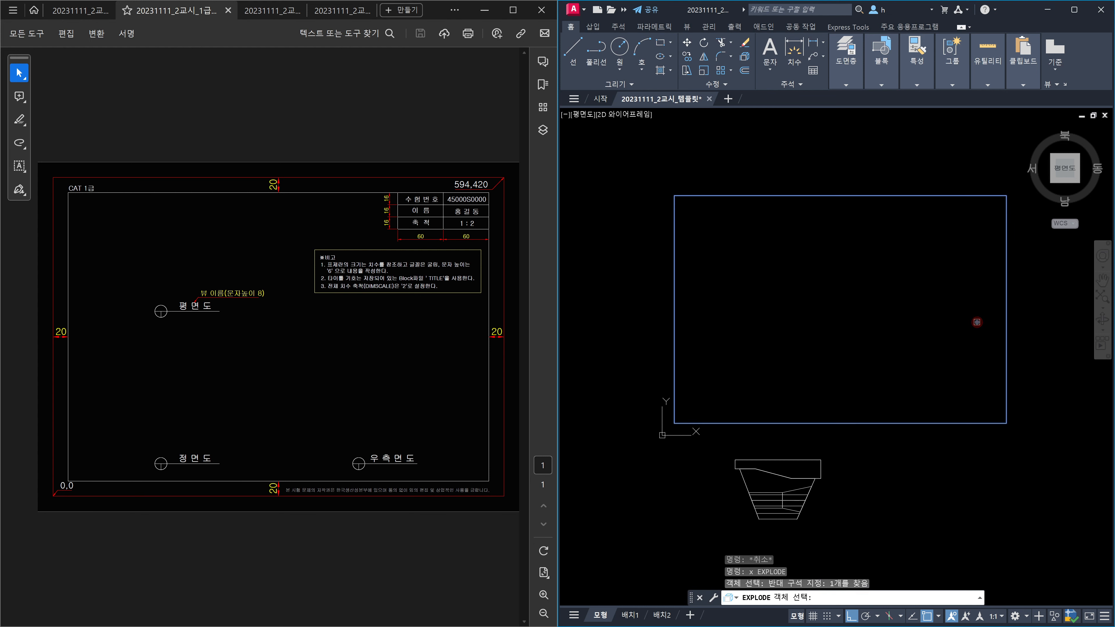
{"action": "key", "text": "Return"}
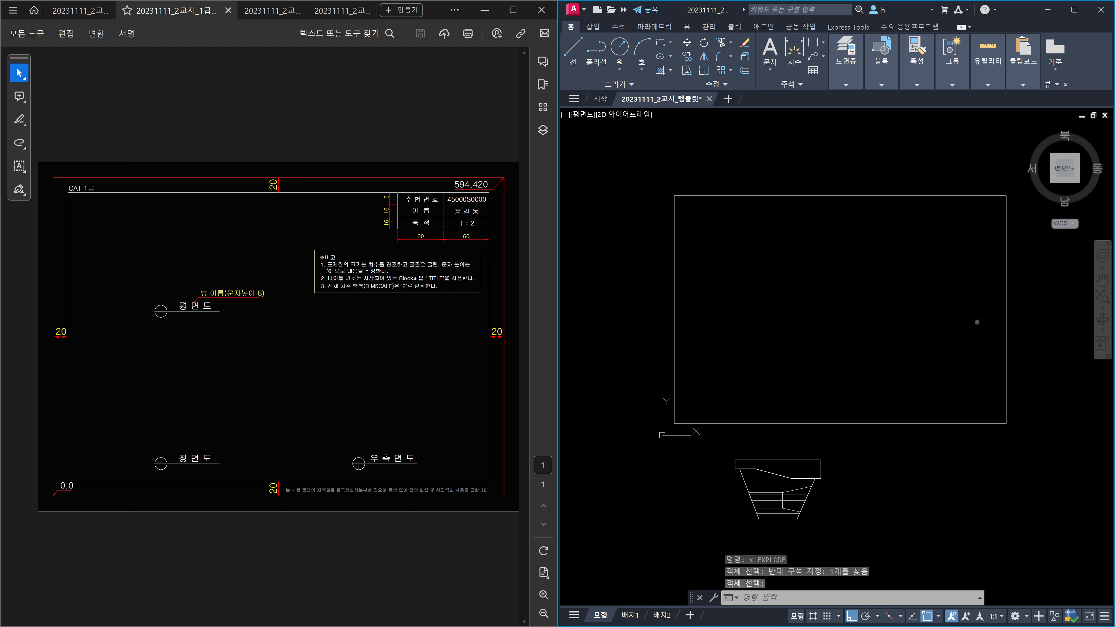
Step: Offset the border's top edge downward three times at 16-unit spacing
{"action": "type", "text": "o"}
{"action": "key", "text": "Return"}
{"action": "type", "text": "16"}
{"action": "key", "text": "Return"}
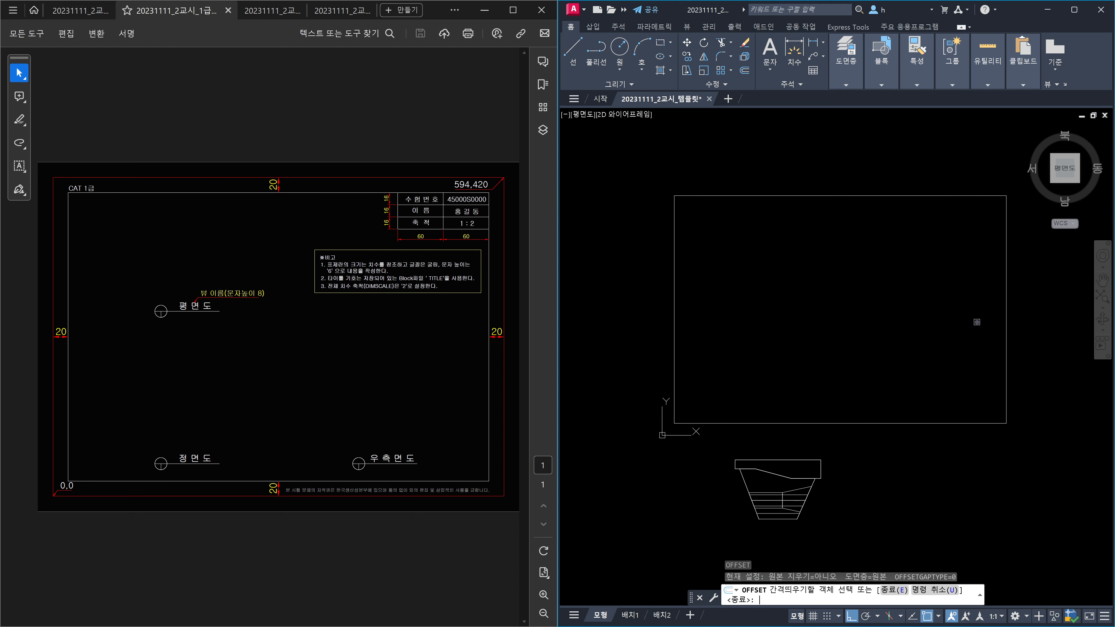
{"action": "left_click", "coordinate": [904, 196]}
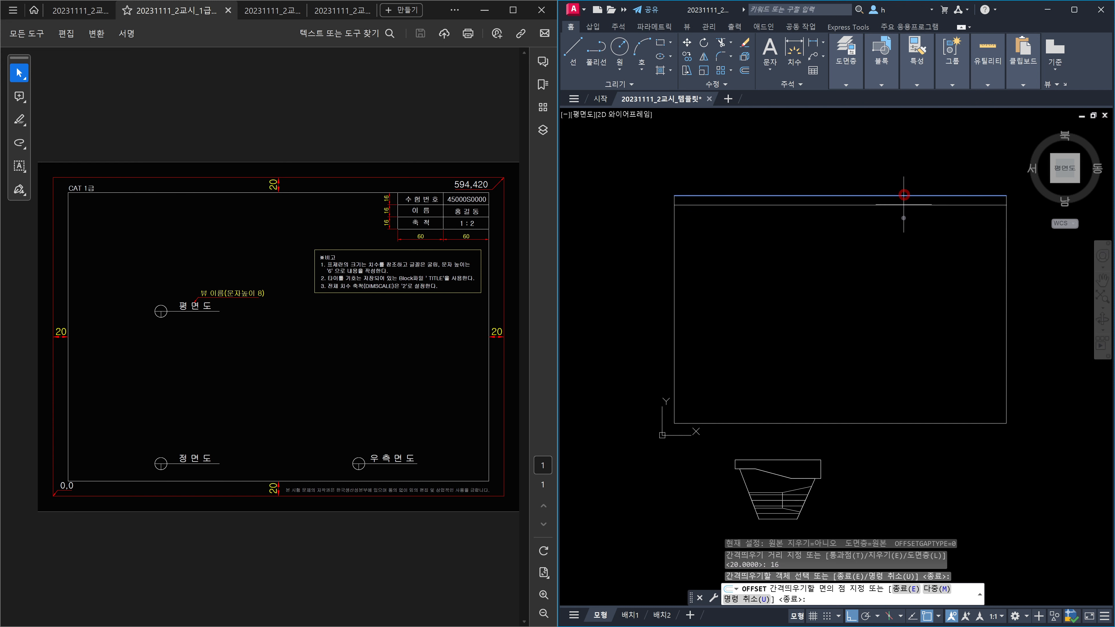
{"action": "type", "text": "m"}
{"action": "key", "text": "Return"}
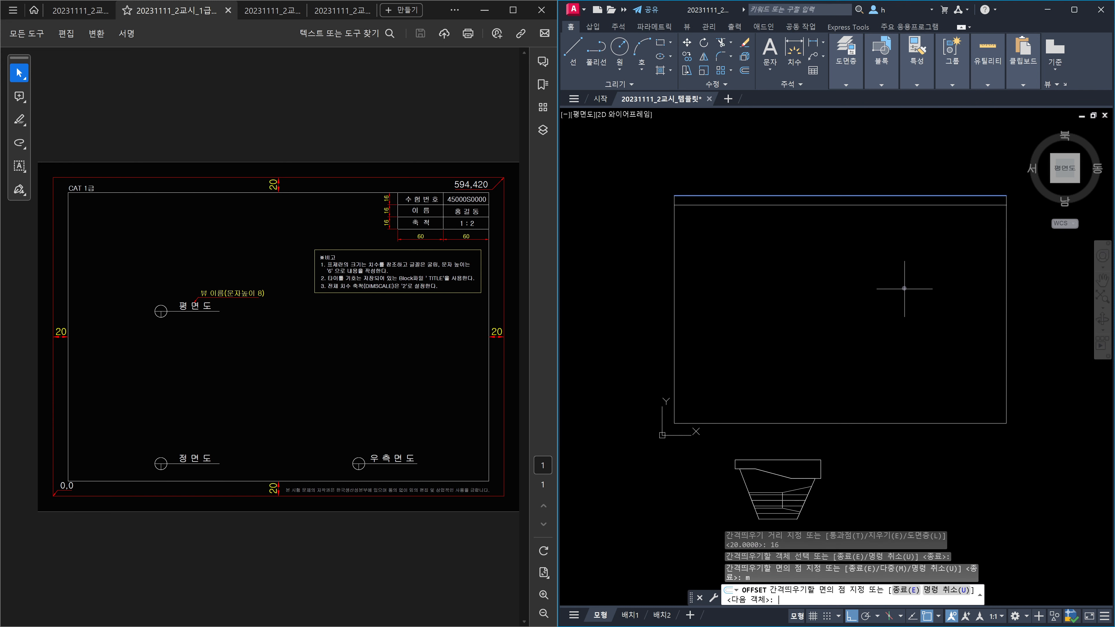
{"action": "left_click", "coordinate": [904, 288]}
{"action": "left_click", "coordinate": [905, 289]}
{"action": "left_click", "coordinate": [904, 288]}
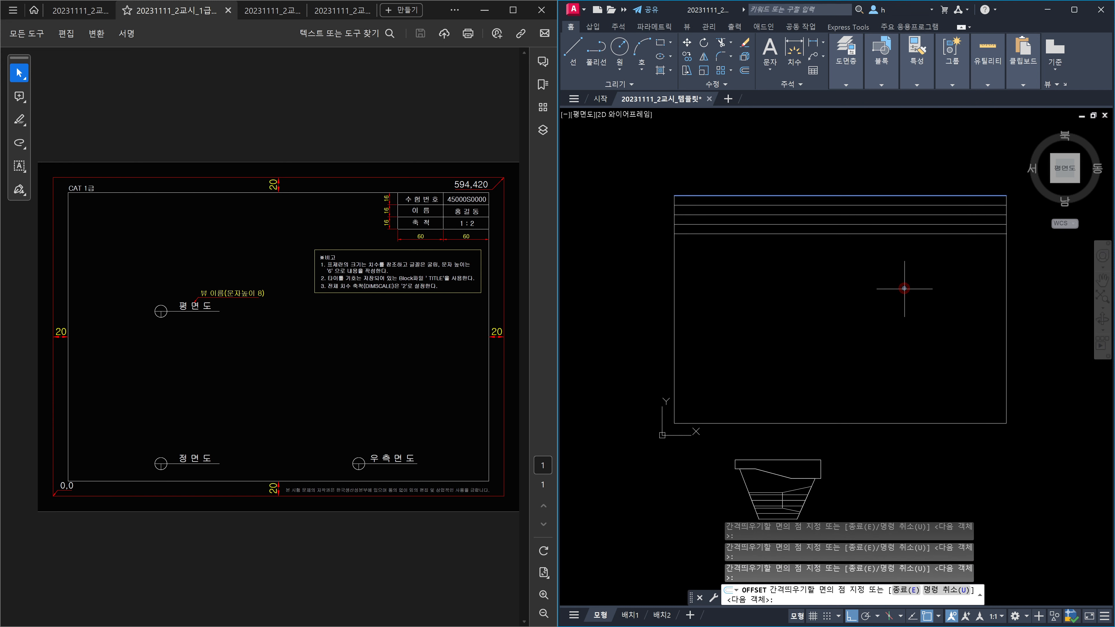
{"action": "key", "text": "Escape"}
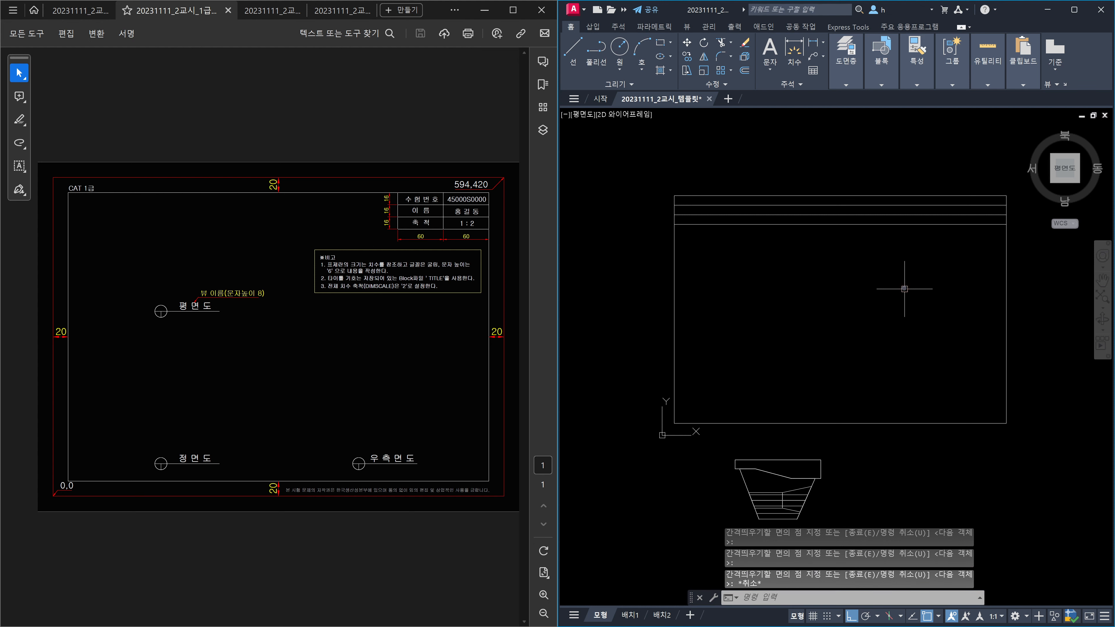
Step: Try offsetting the right edge by 30, then cancel the offset
{"action": "key", "text": "Return"}
{"action": "type", "text": "30"}
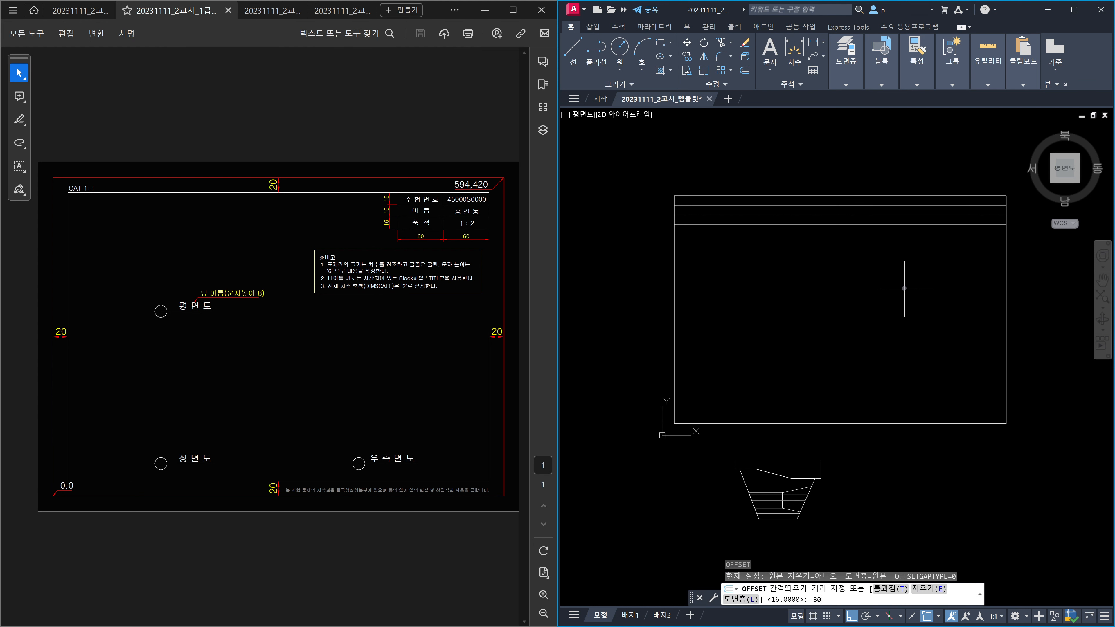
{"action": "key", "text": "Return"}
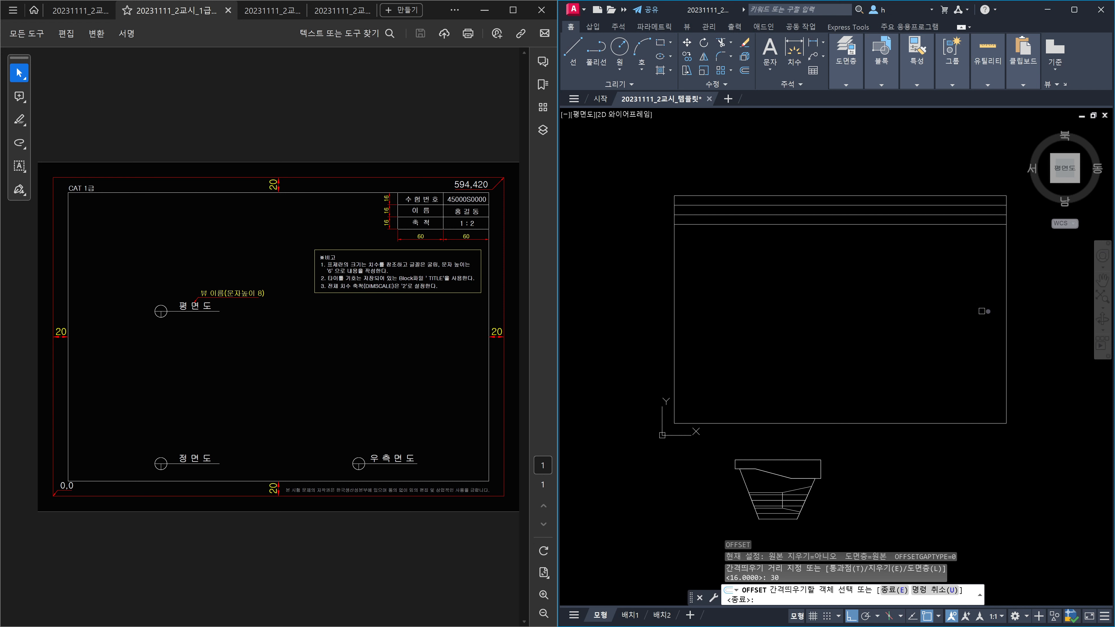
{"action": "left_click", "coordinate": [1006, 313]}
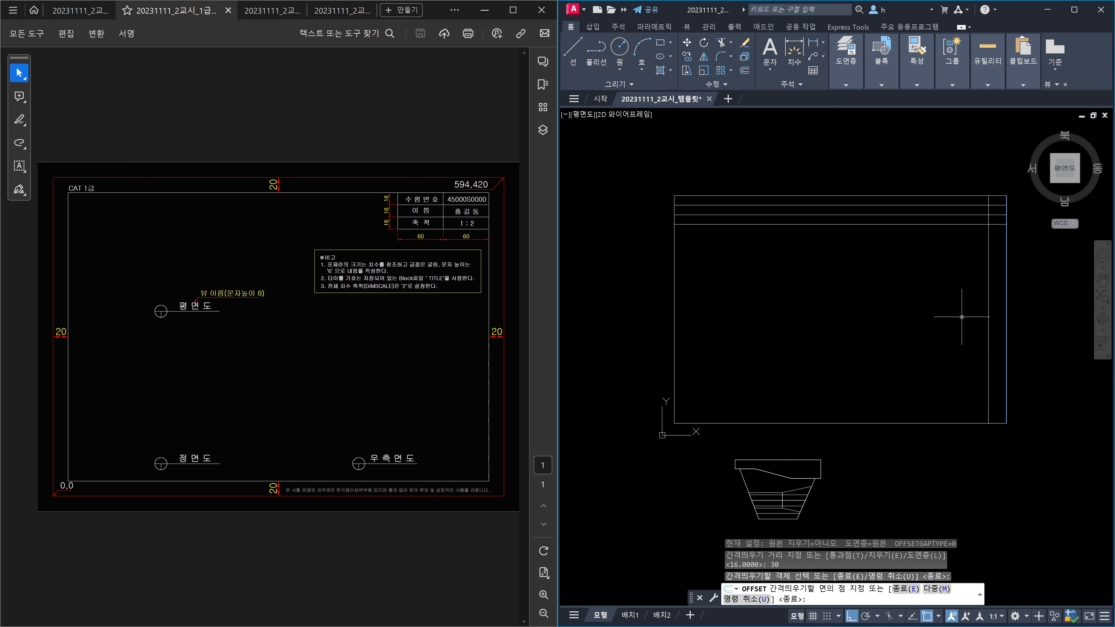
{"action": "key", "text": "Return"}
{"action": "key", "text": "Return"}
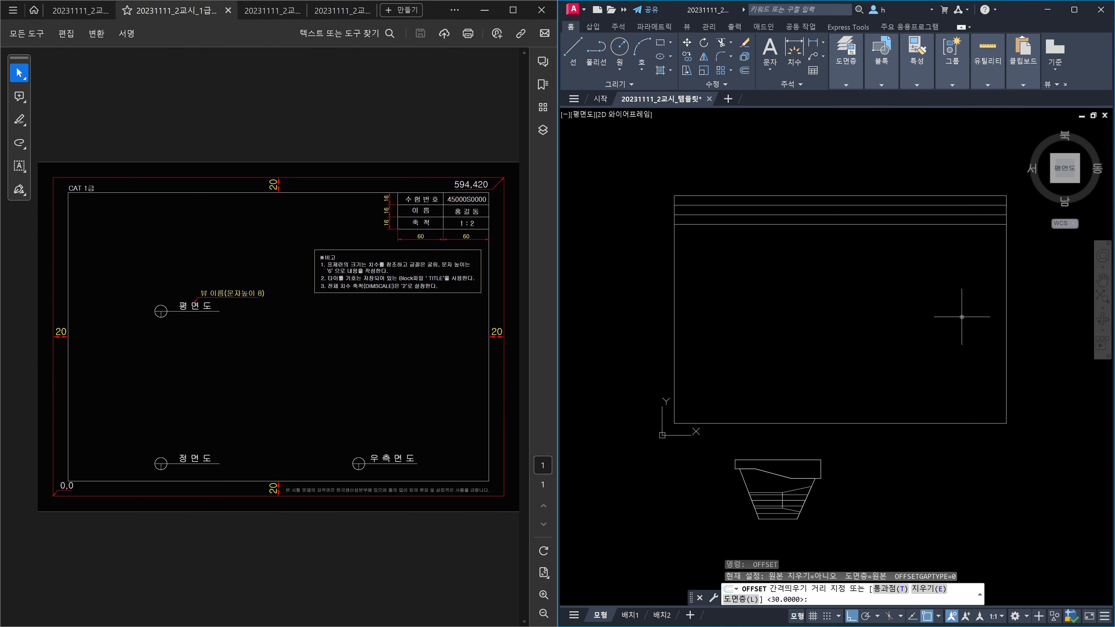
{"action": "key", "text": "Return"}
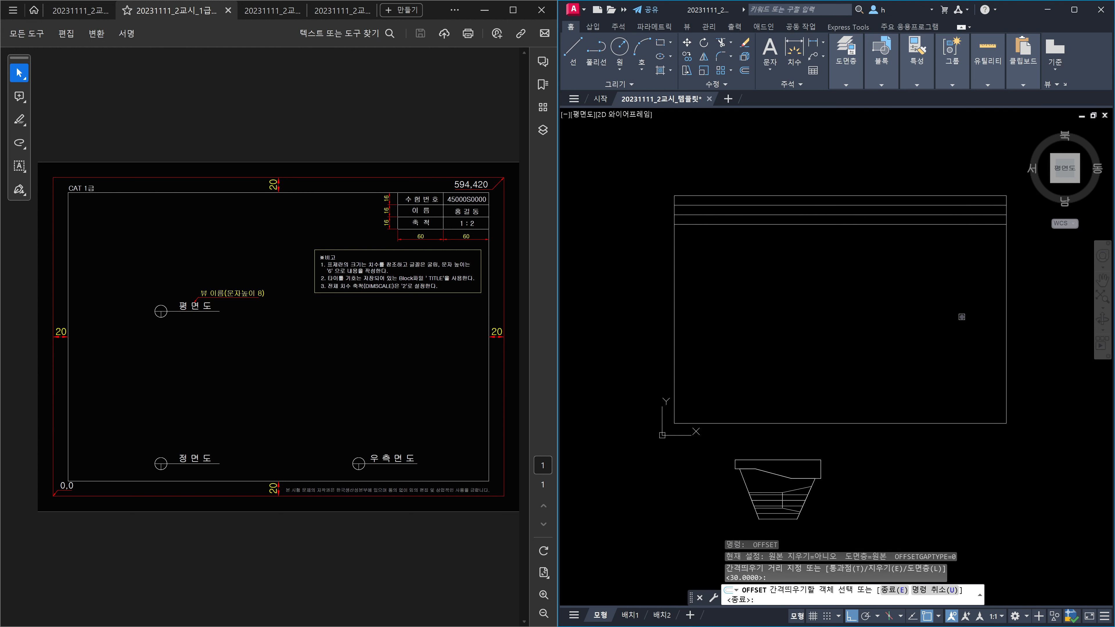
{"action": "left_click", "coordinate": [1006, 317]}
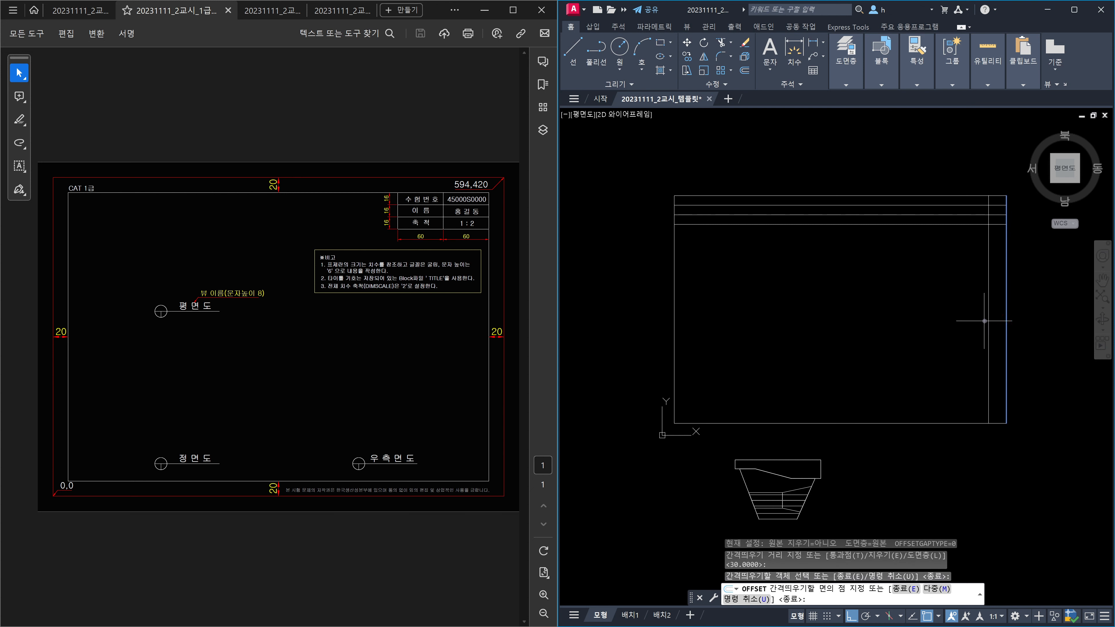
{"action": "type", "text": "m"}
{"action": "key", "text": "Return"}
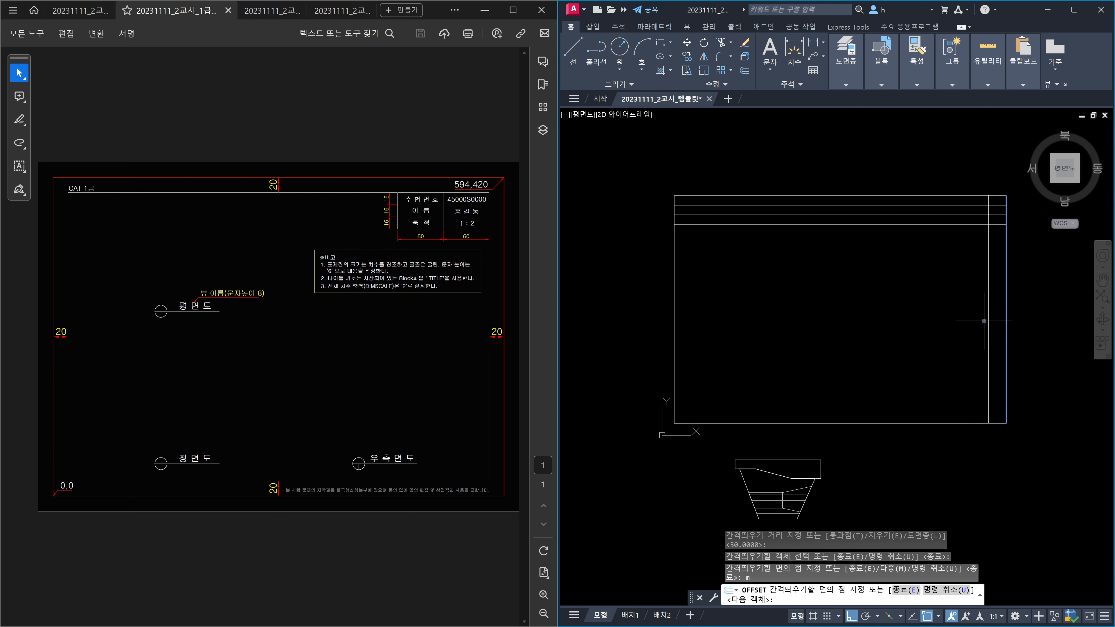
{"action": "key", "text": "Escape"}
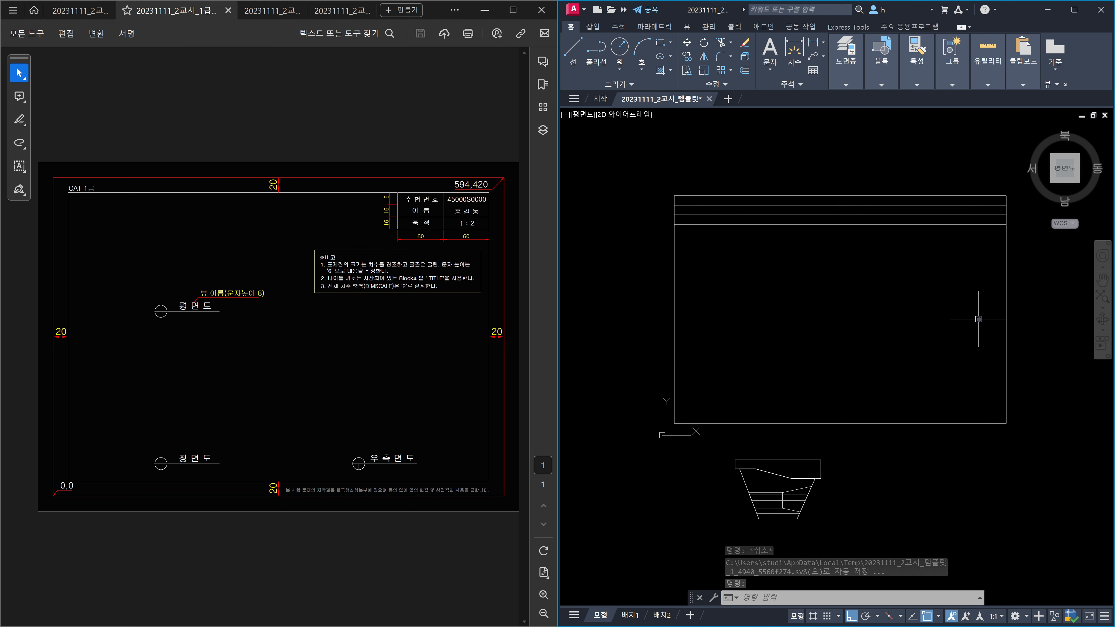
Step: Offset the right edge twice at 60 units to make two vertical lines
{"action": "type", "text": "o"}
{"action": "key", "text": "Return"}
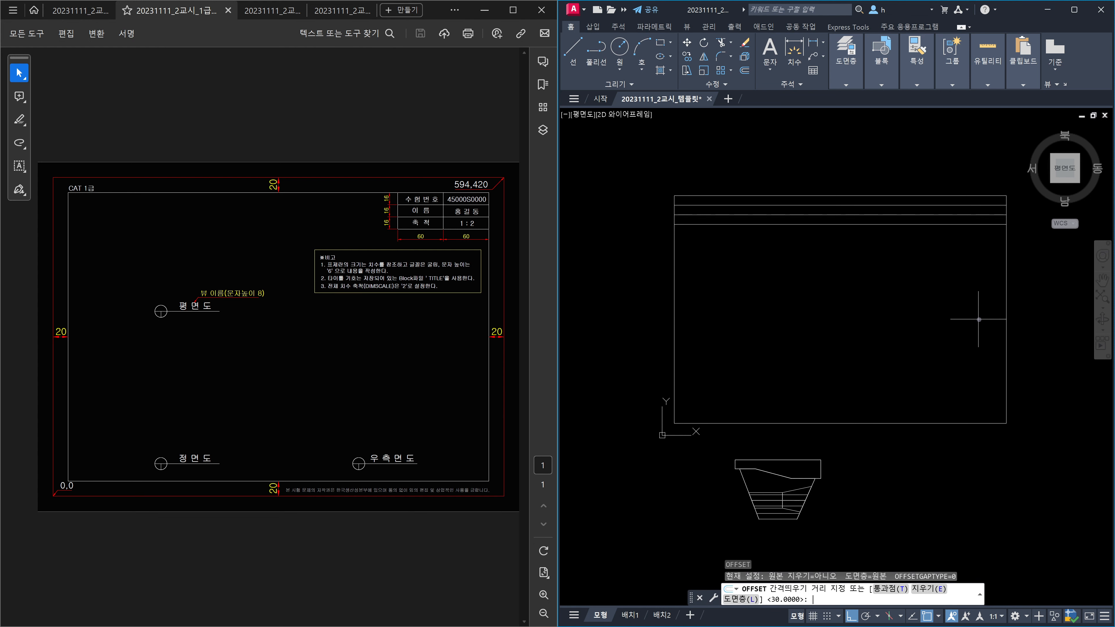
{"action": "type", "text": "60"}
{"action": "key", "text": "Return"}
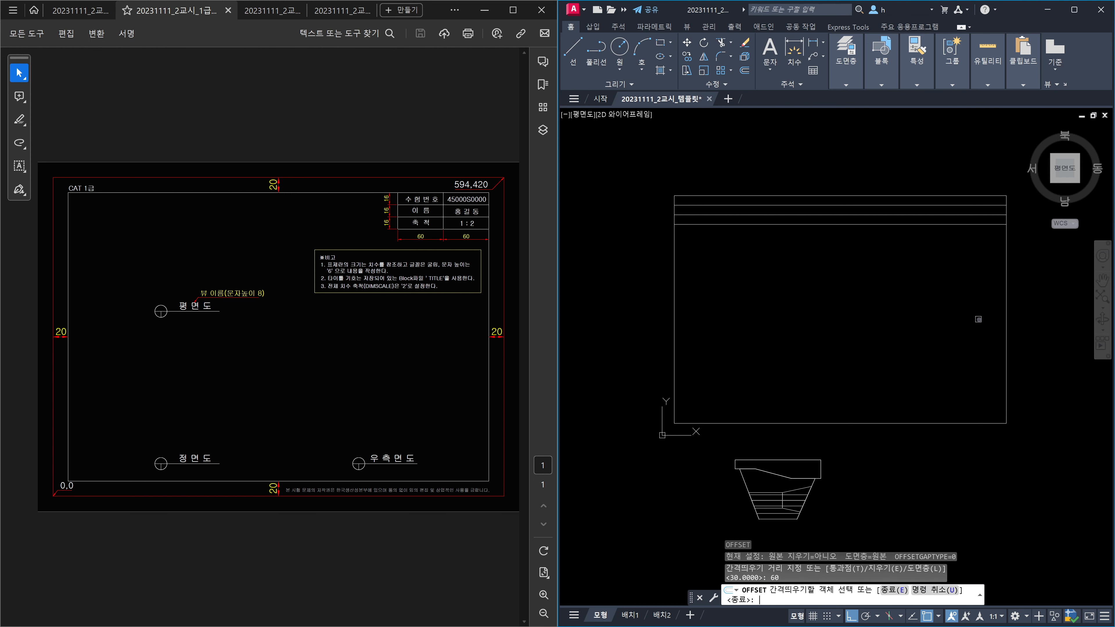
{"action": "left_click", "coordinate": [1005, 331]}
{"action": "type", "text": "m"}
{"action": "key", "text": "Return"}
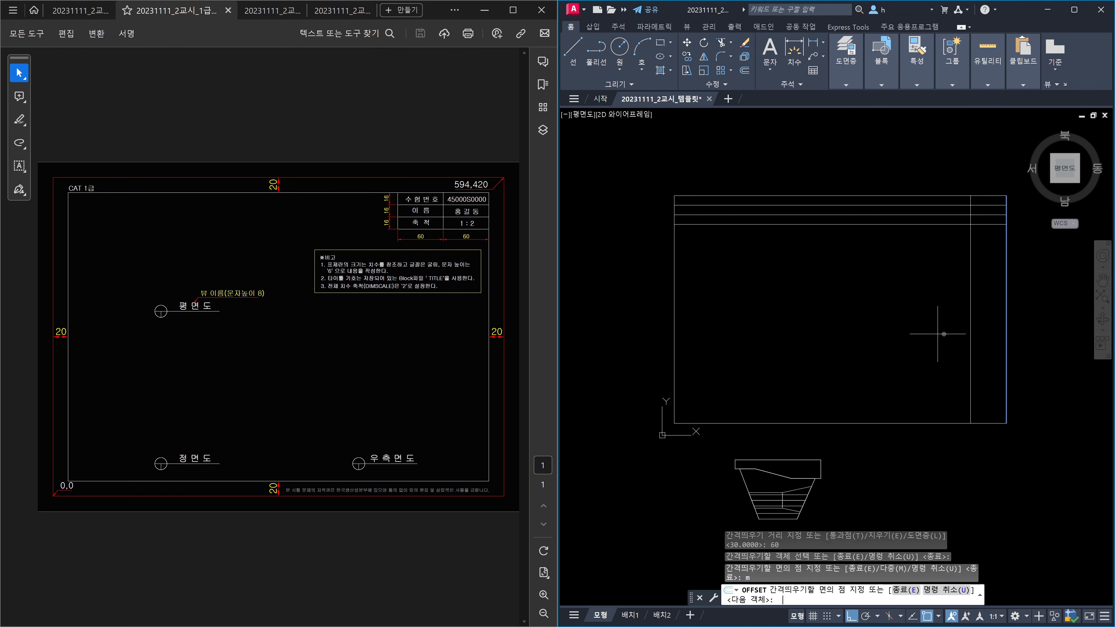
{"action": "left_click", "coordinate": [861, 345]}
{"action": "left_click", "coordinate": [861, 344]}
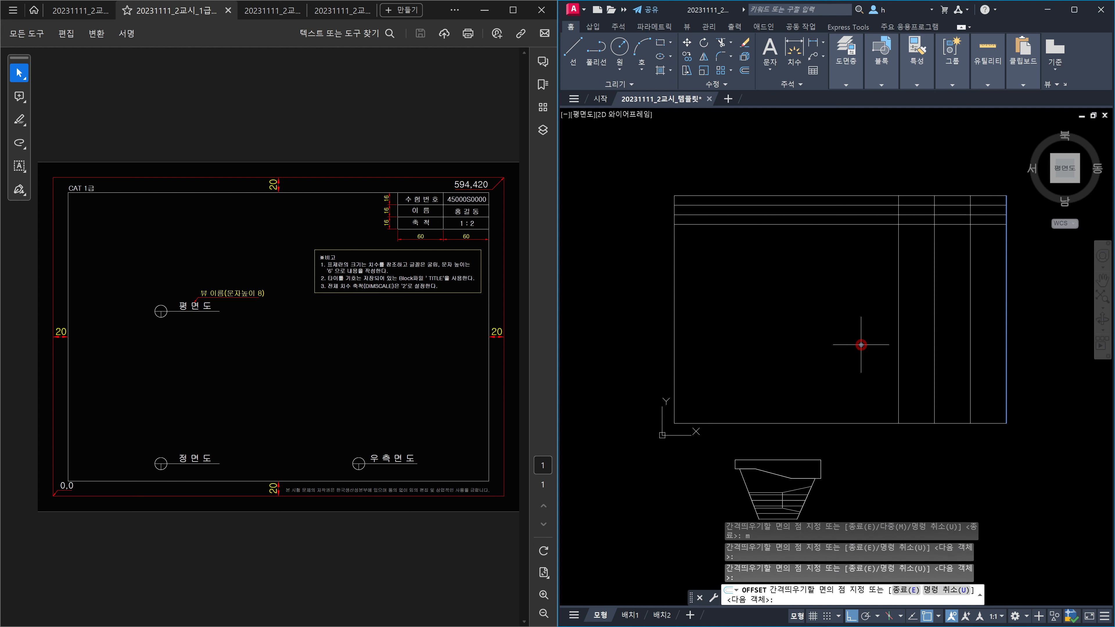
{"action": "key", "text": "Escape"}
{"action": "type", "text": "tr"}
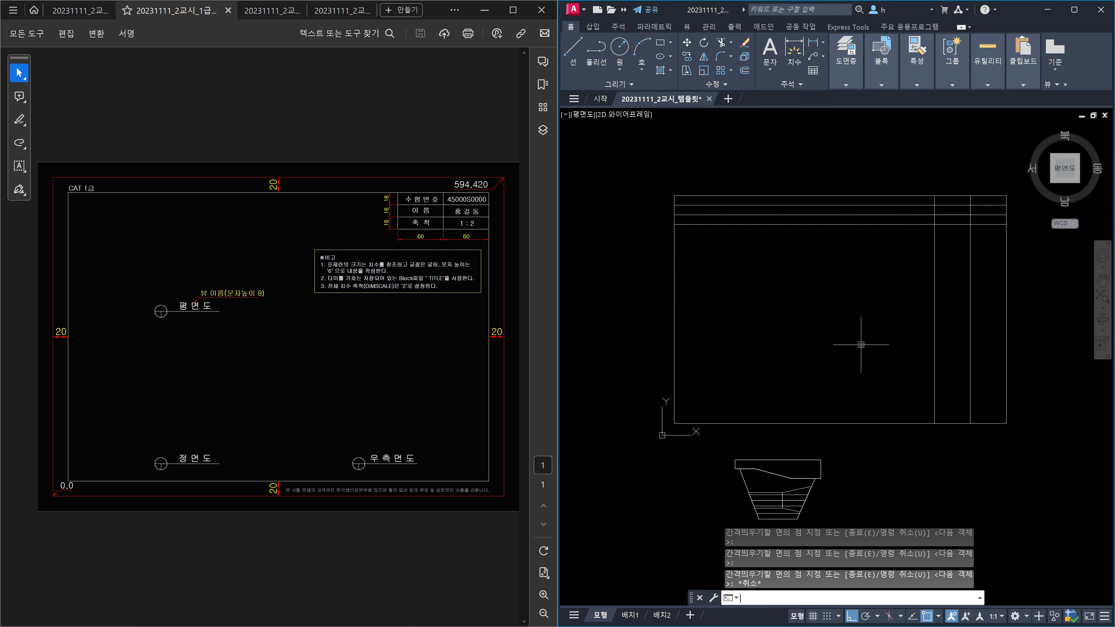
{"action": "key", "text": "Return"}
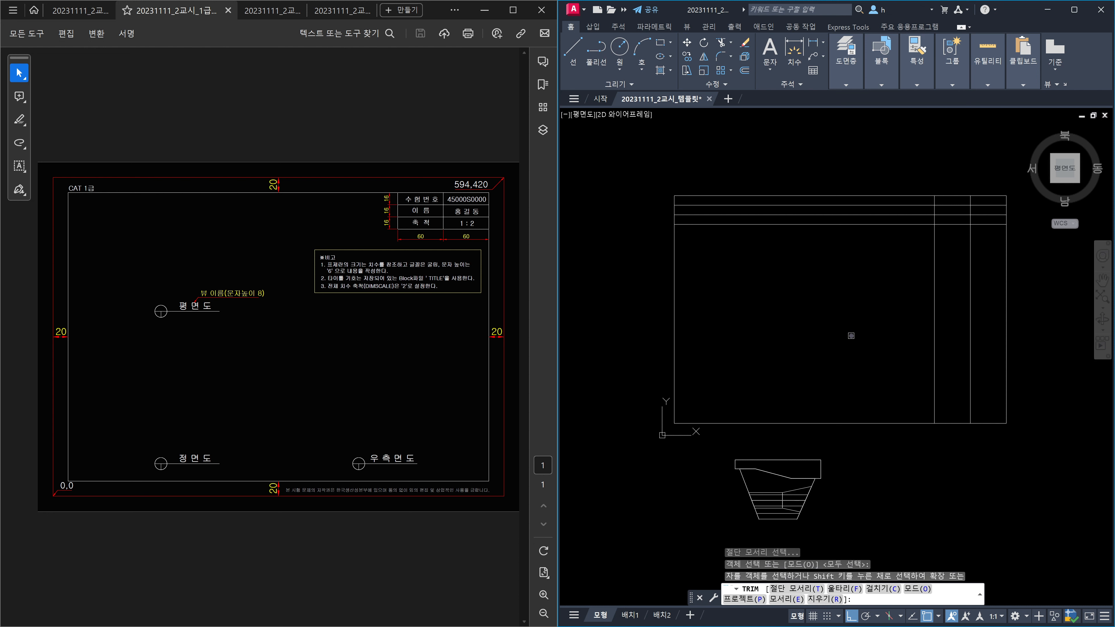
Step: Trim the vertical lines below the header rows and the header lines left of the table
{"action": "left_click", "coordinate": [990, 311]}
{"action": "left_click", "coordinate": [877, 302]}
{"action": "left_click", "coordinate": [895, 266]}
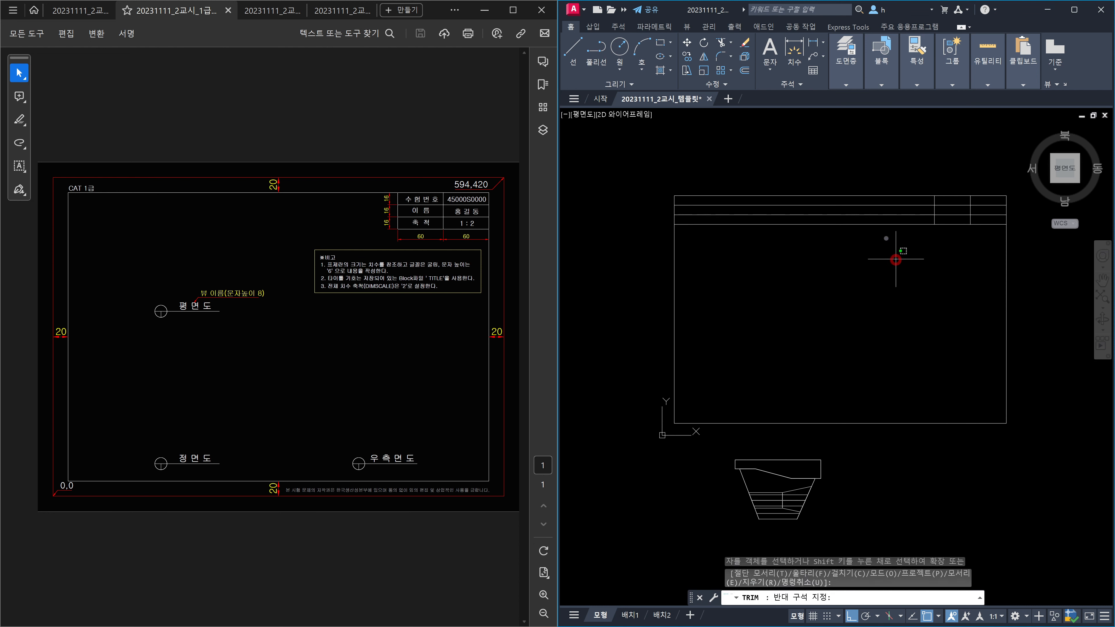
{"action": "left_click", "coordinate": [872, 202]}
{"action": "key", "text": "Escape"}
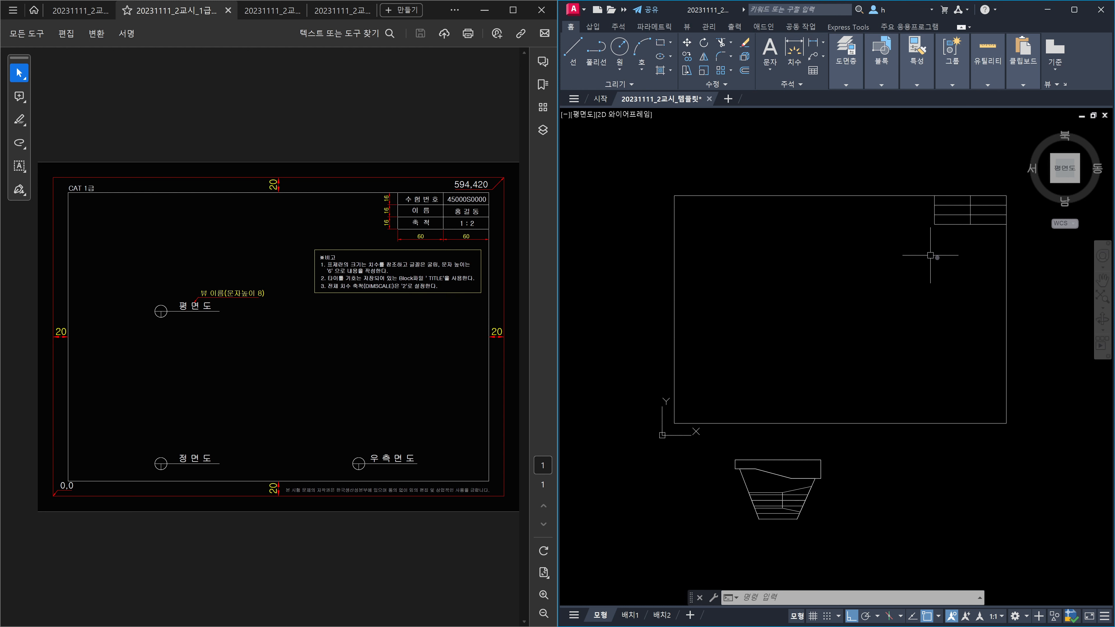
{"action": "middle_click_drag", "start_coordinate": [946, 258], "coordinate": [863, 312]}
{"action": "scroll", "coordinate": [882, 277], "scroll_direction": "up", "scroll_amount": 4}
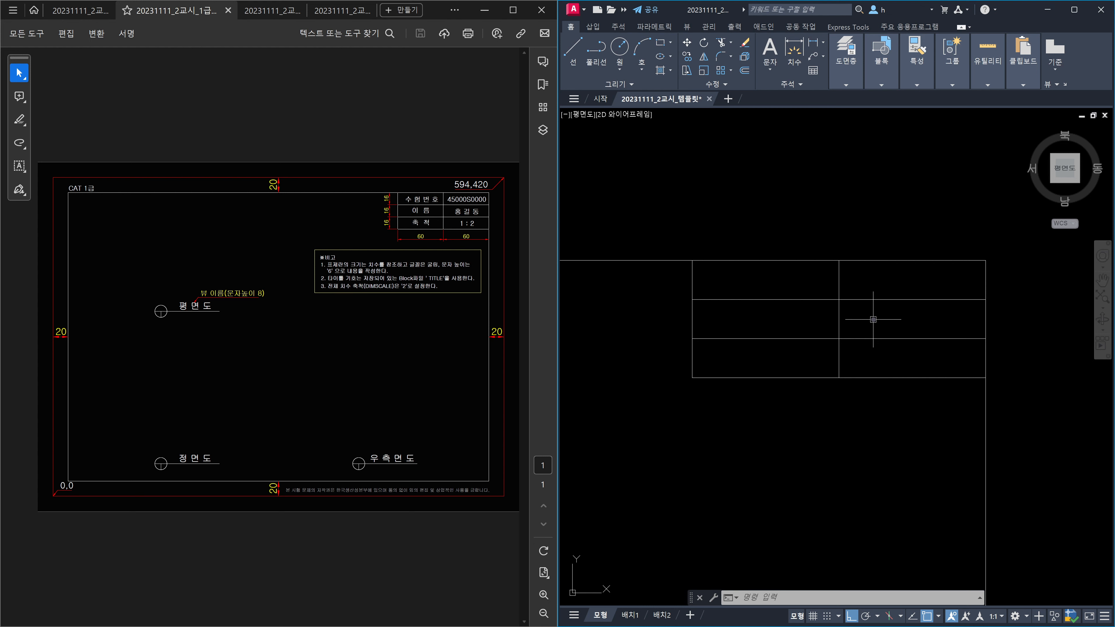
Step: Start middle-centre justified text midway between the top-left cell's opposite corners
{"action": "type", "text": "text"}
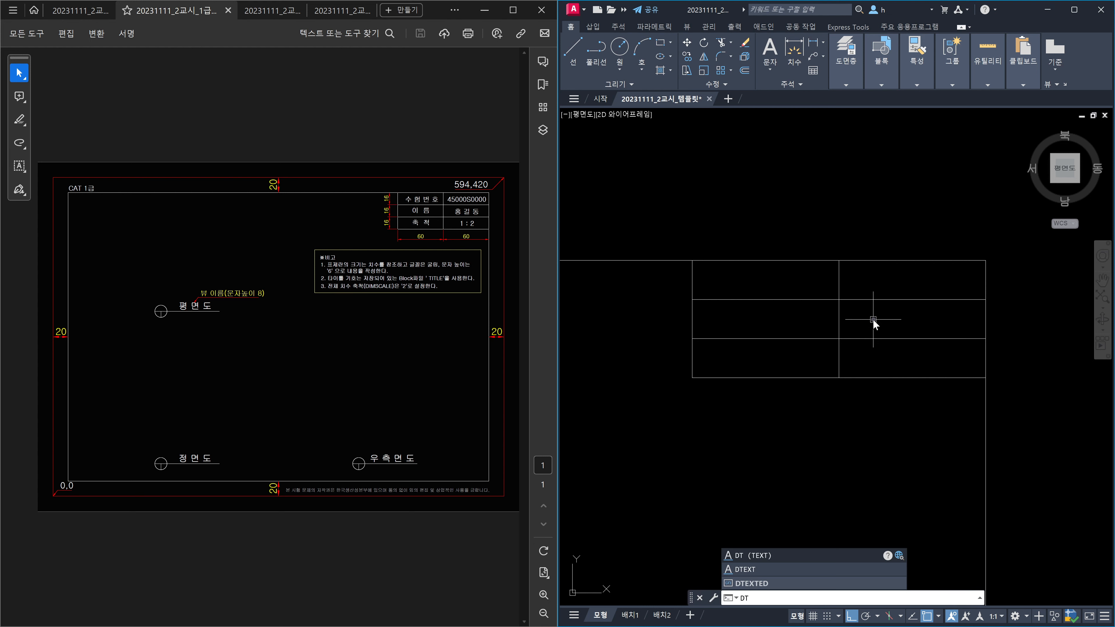
{"action": "key", "text": "Return"}
{"action": "type", "text": "j"}
{"action": "key", "text": "Return"}
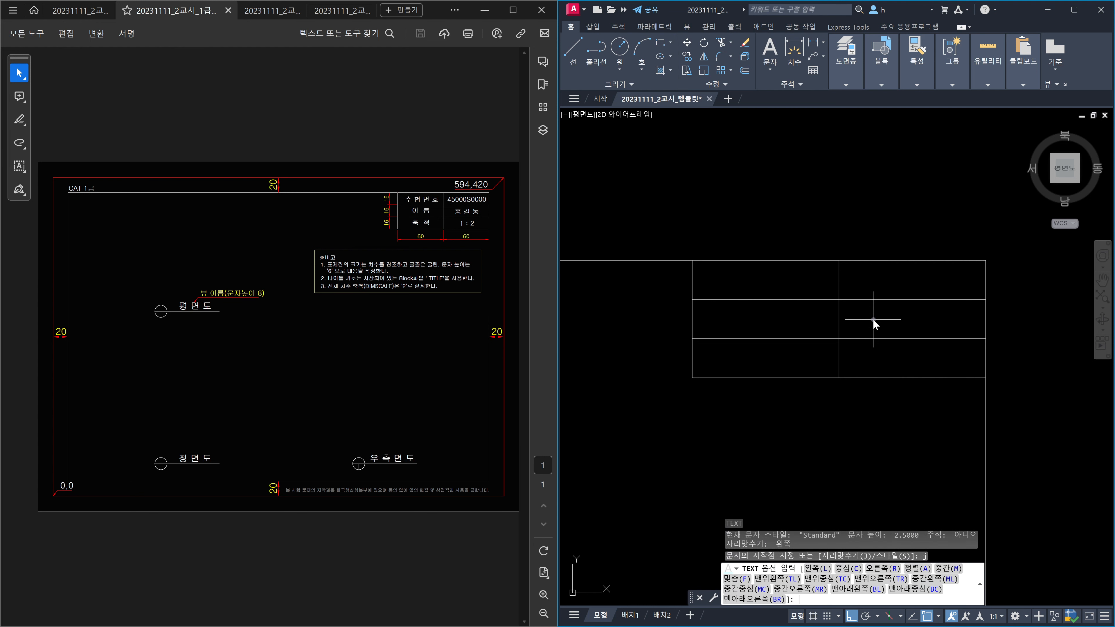
{"action": "type", "text": "mc"}
{"action": "key", "text": "Return"}
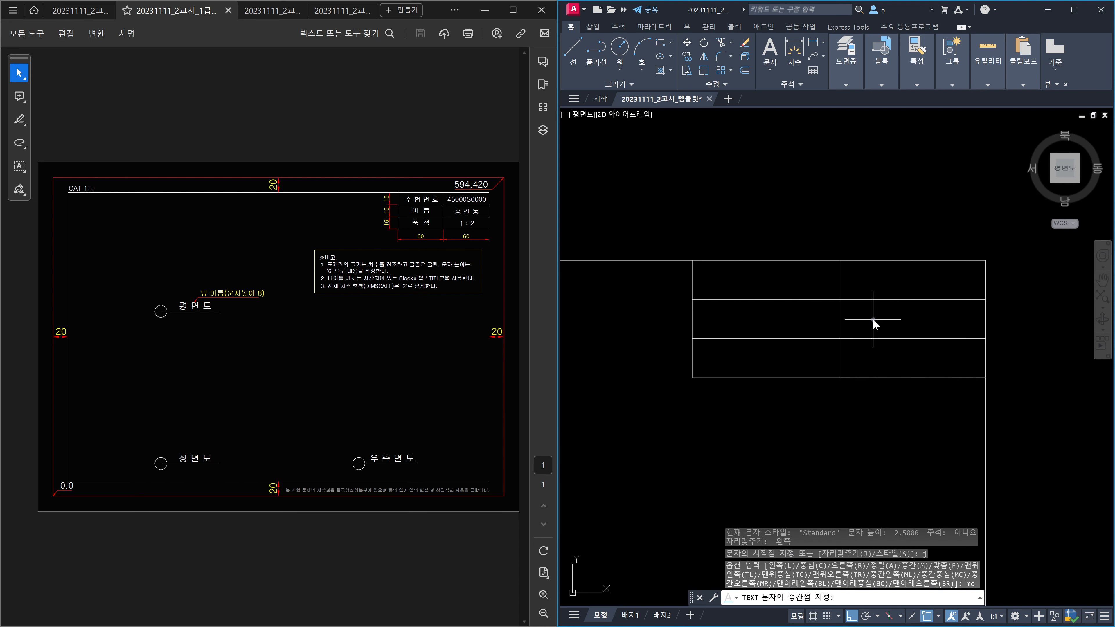
{"action": "right_click", "coordinate": [873, 324], "text": "shift"}
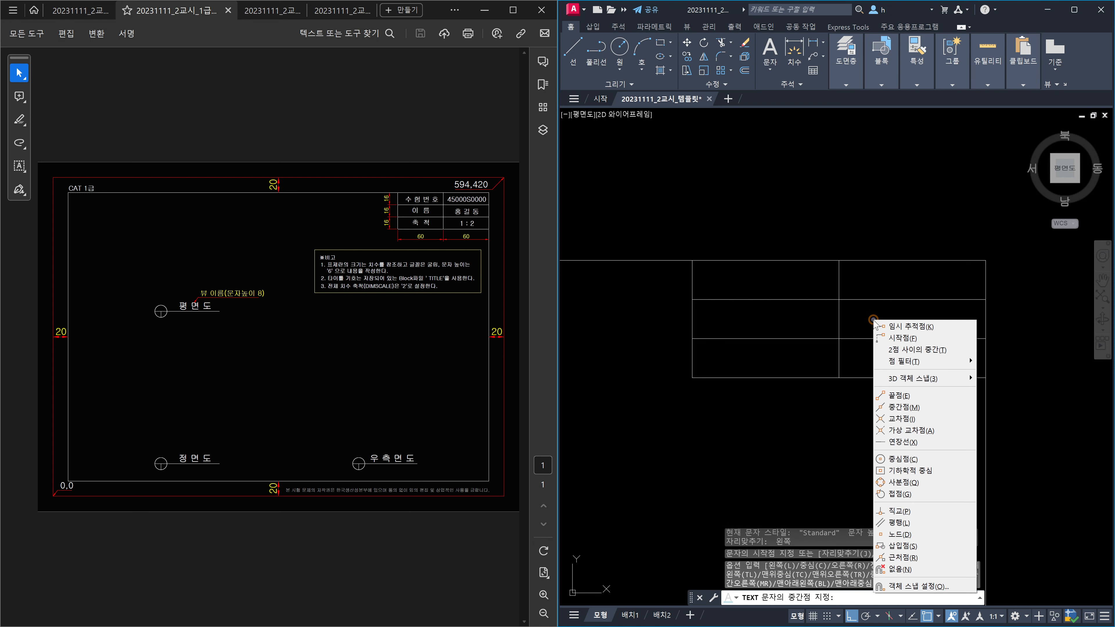
{"action": "left_click", "coordinate": [925, 350]}
{"action": "left_click", "coordinate": [693, 261]}
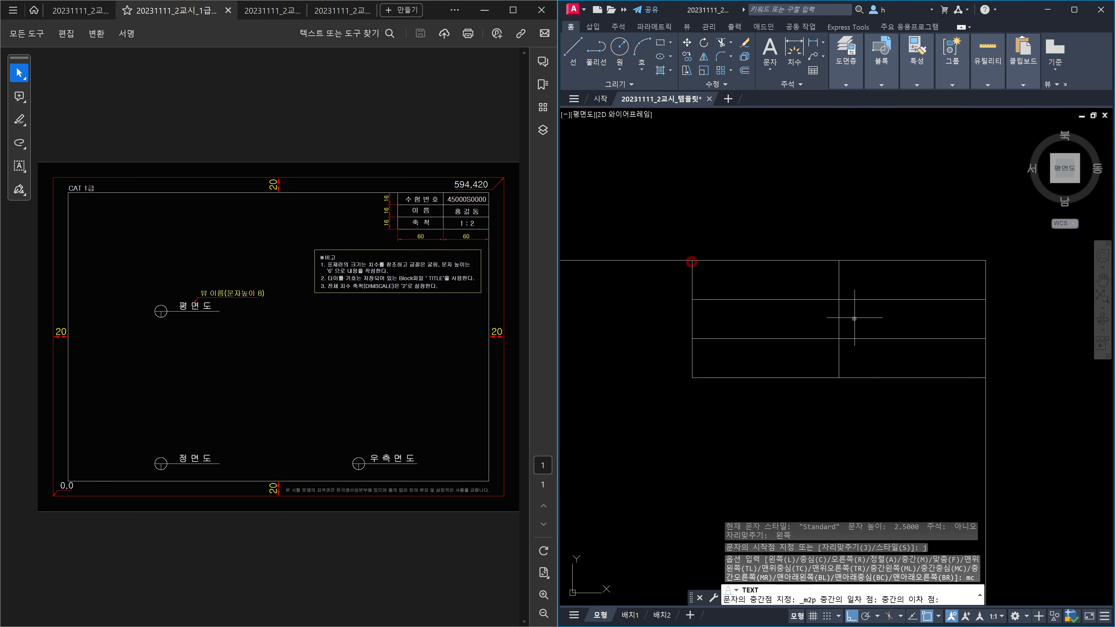
{"action": "left_click", "coordinate": [839, 299]}
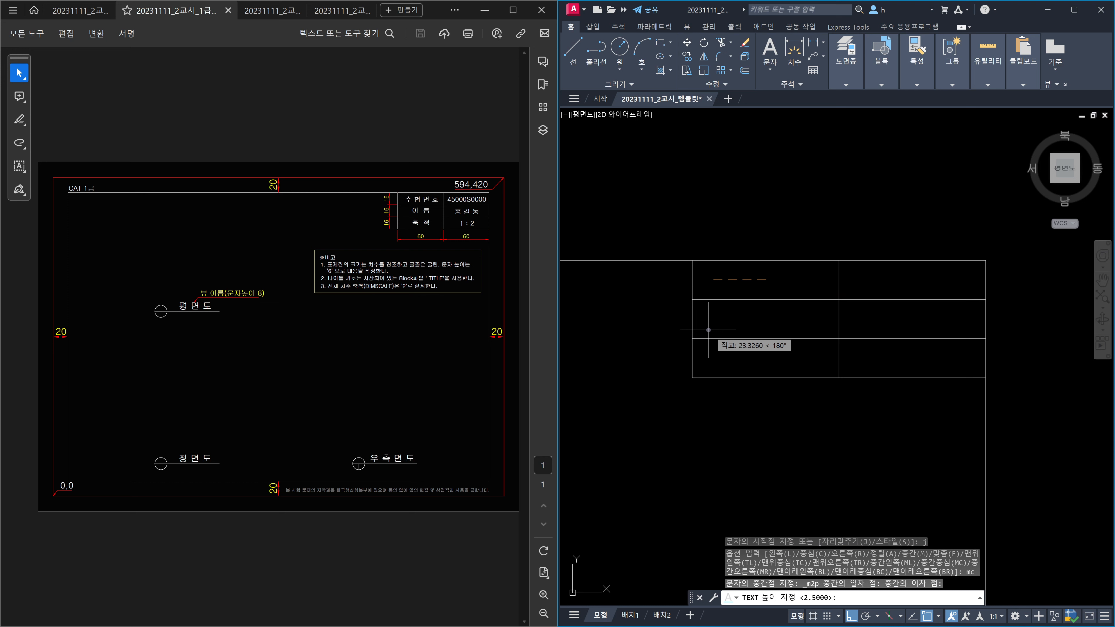
Step: Enter the label 수험번호 at height 6 with 0 rotation
{"action": "type", "text": "6"}
{"action": "key", "text": "Return"}
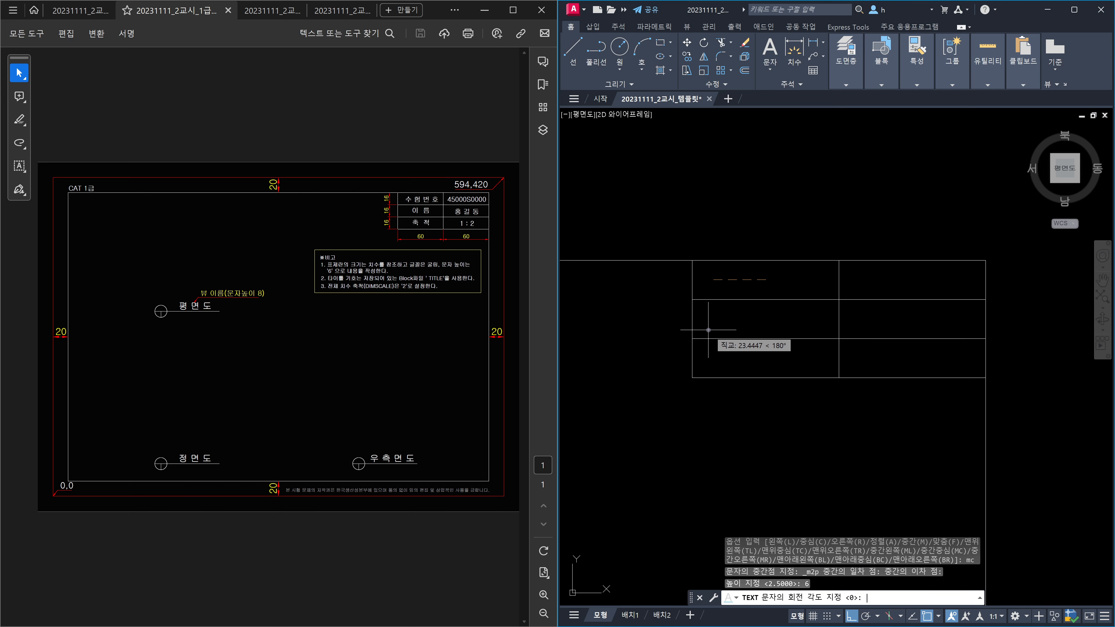
{"action": "key", "text": "Return"}
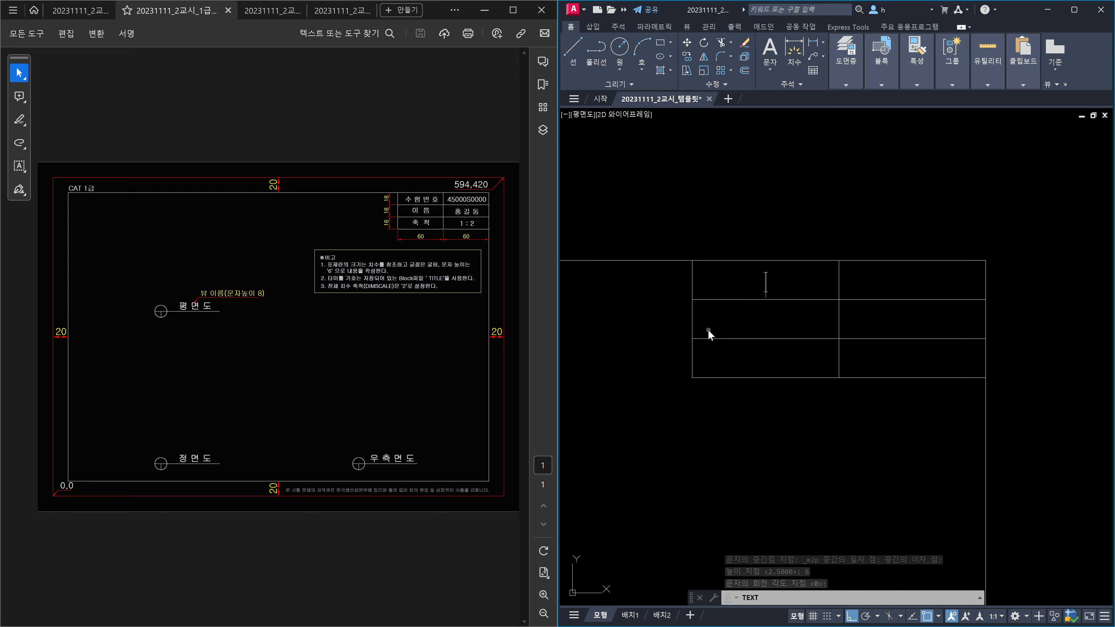
{"action": "type", "text": "수"}
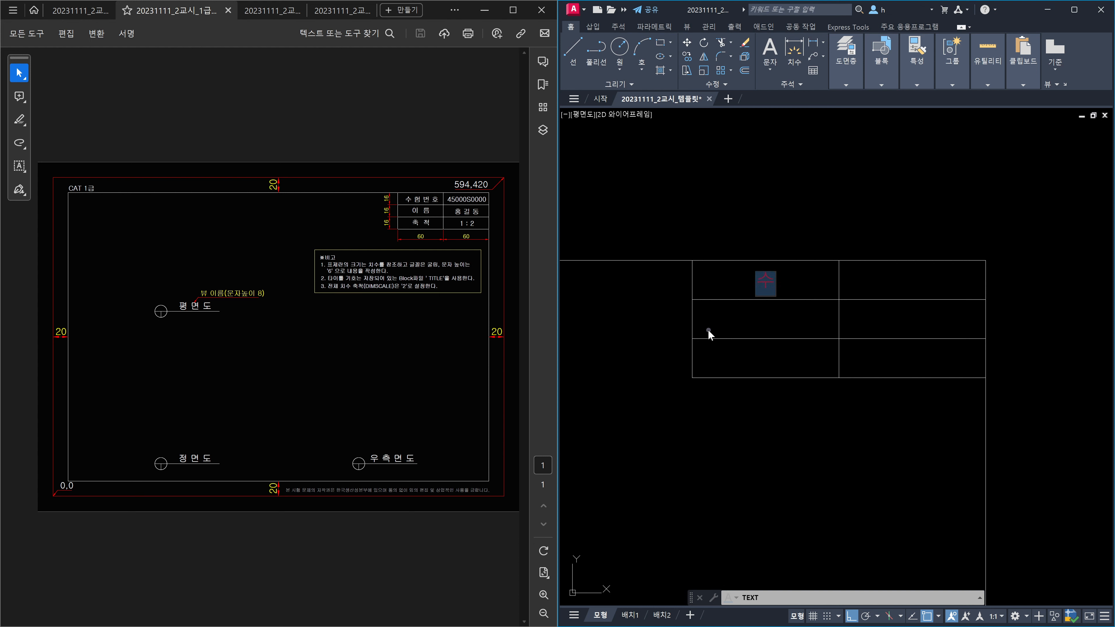
{"action": "type", "text": "허"}
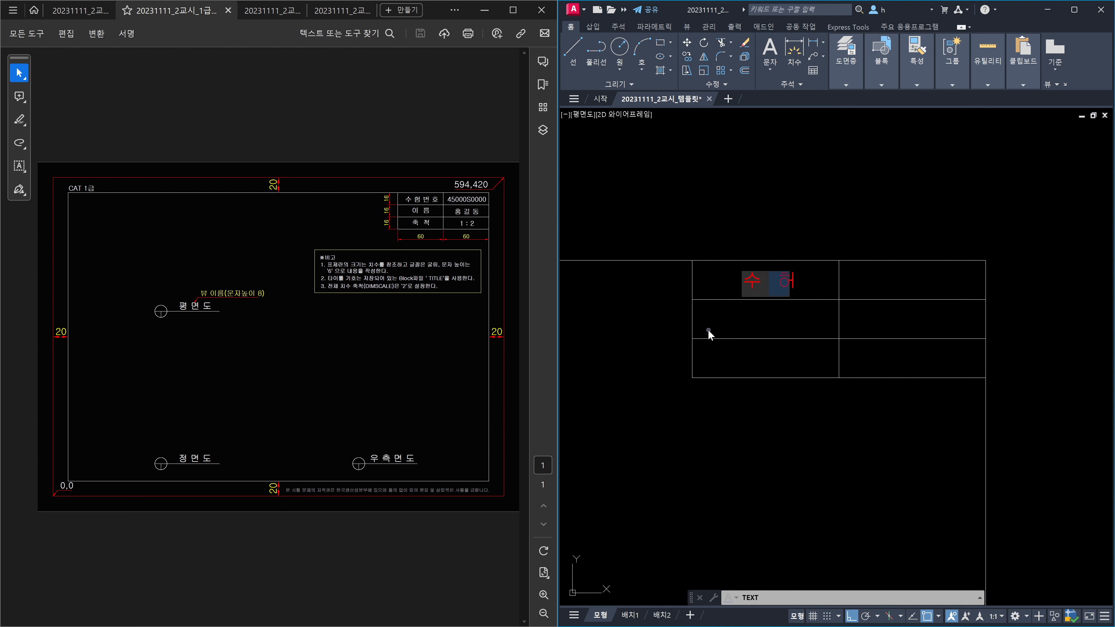
{"action": "type", "text": "번 호"}
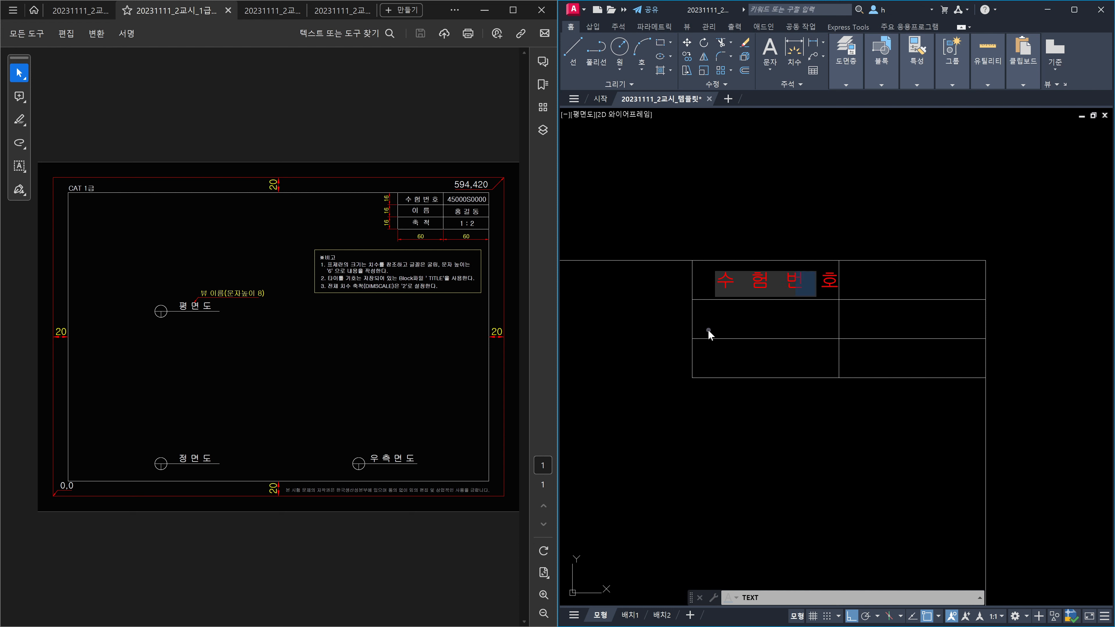
{"action": "key", "text": "Return"}
{"action": "key", "text": "Return"}
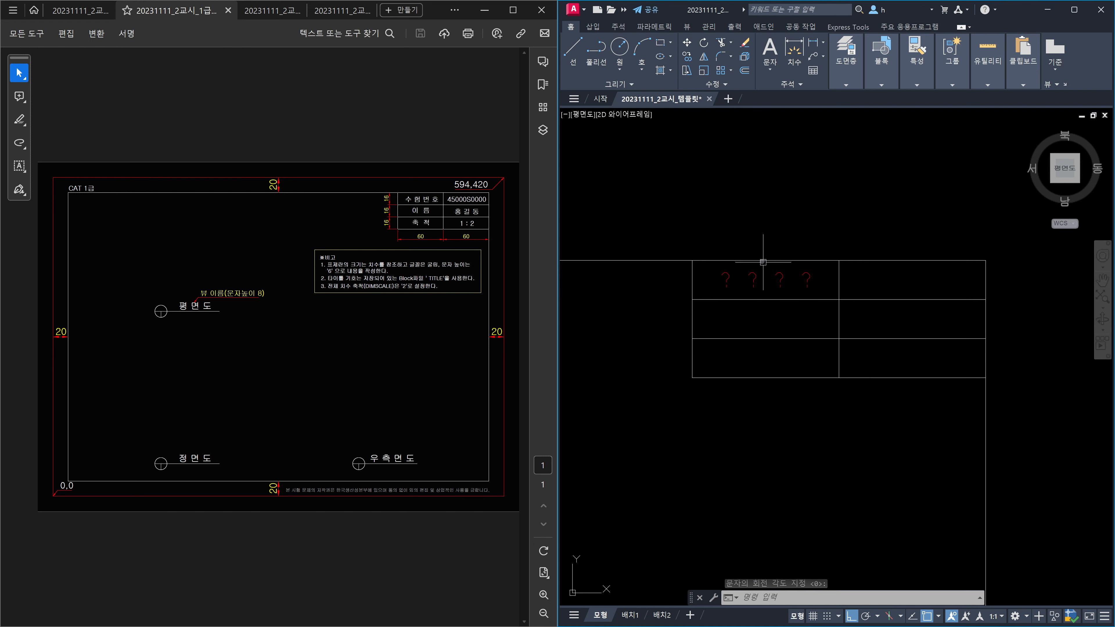
{"action": "key", "text": "Escape"}
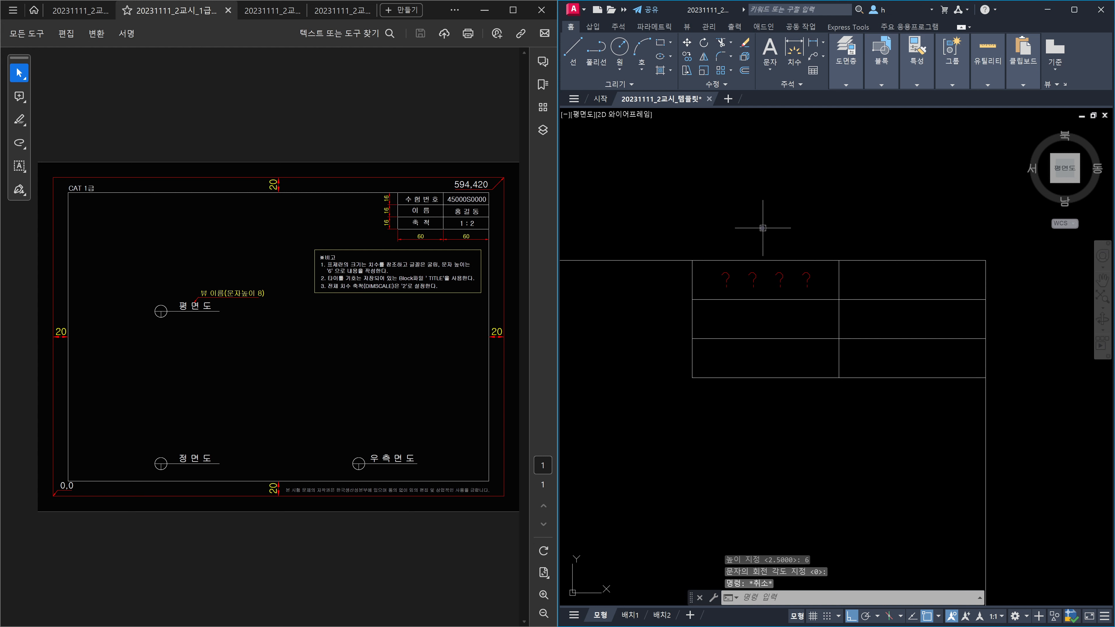
Step: Change the Standard text style's font to 굴림 and apply it
{"action": "type", "text": "ST"}
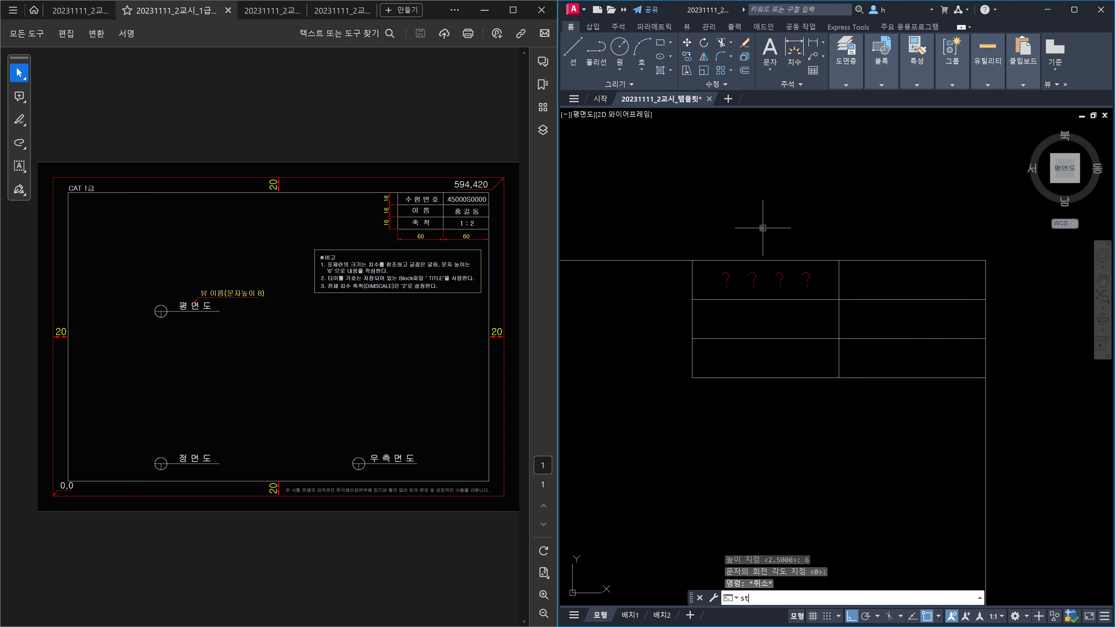
{"action": "key", "text": "Return"}
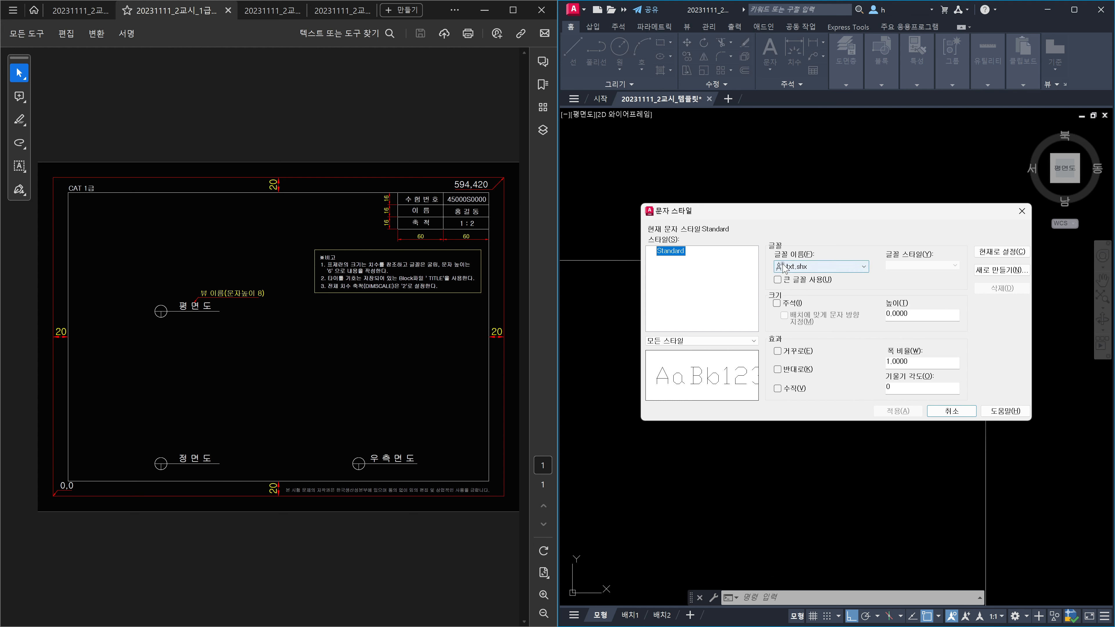
{"action": "left_click", "coordinate": [863, 267]}
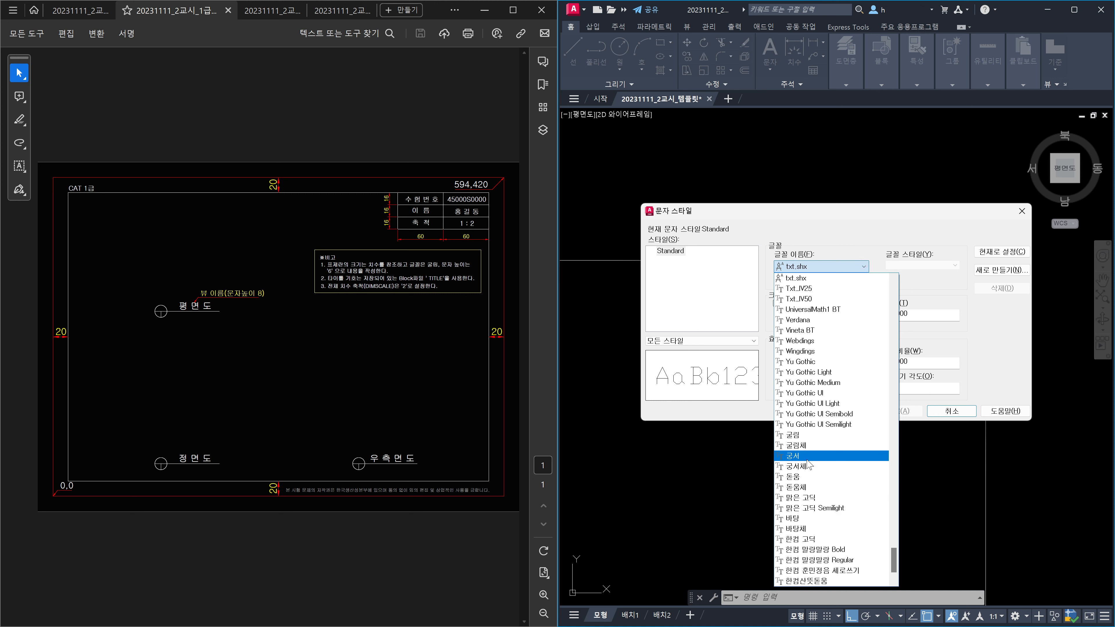
{"action": "left_click", "coordinate": [802, 437]}
{"action": "left_click", "coordinate": [898, 410]}
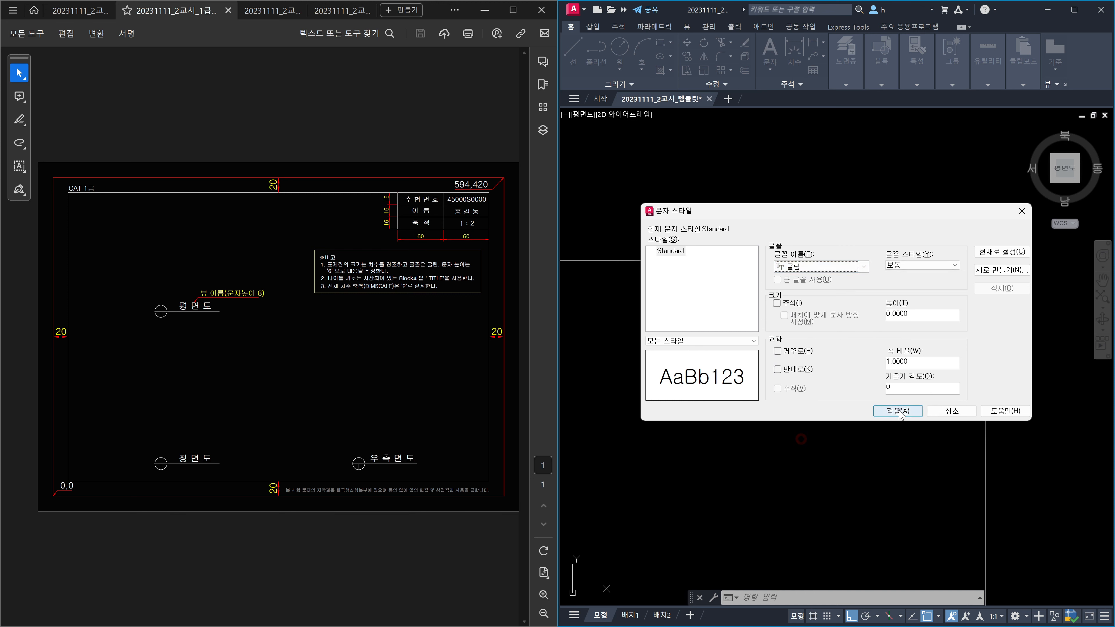
{"action": "left_click", "coordinate": [941, 411]}
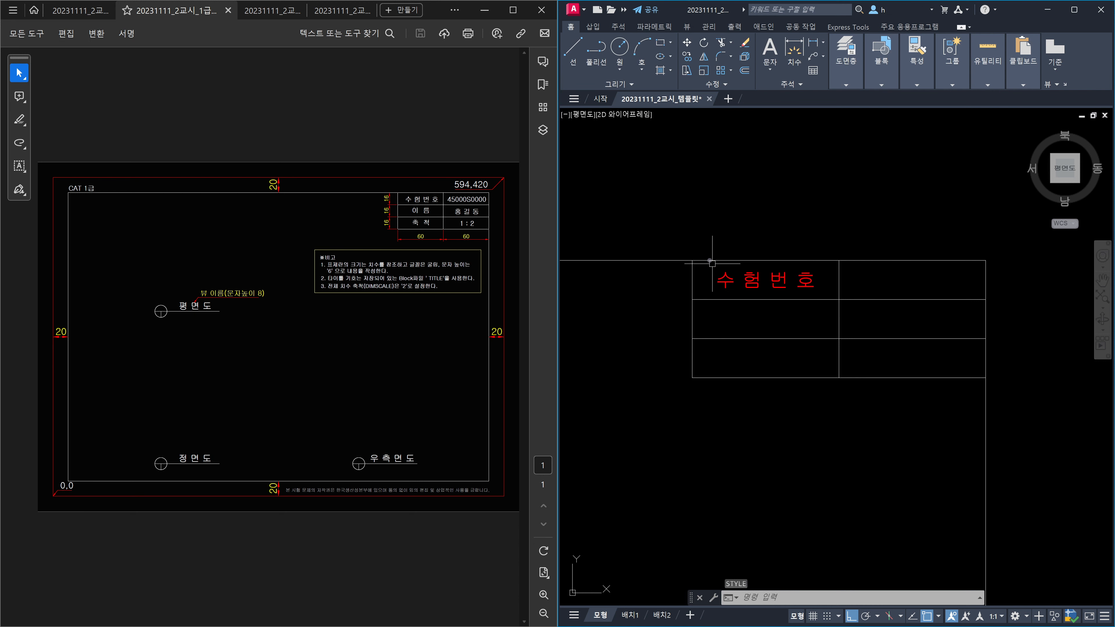
Step: Move the 수험번호 label from its red layer onto the 문자 layer
{"action": "left_click", "coordinate": [677, 231]}
{"action": "left_click", "coordinate": [818, 316]}
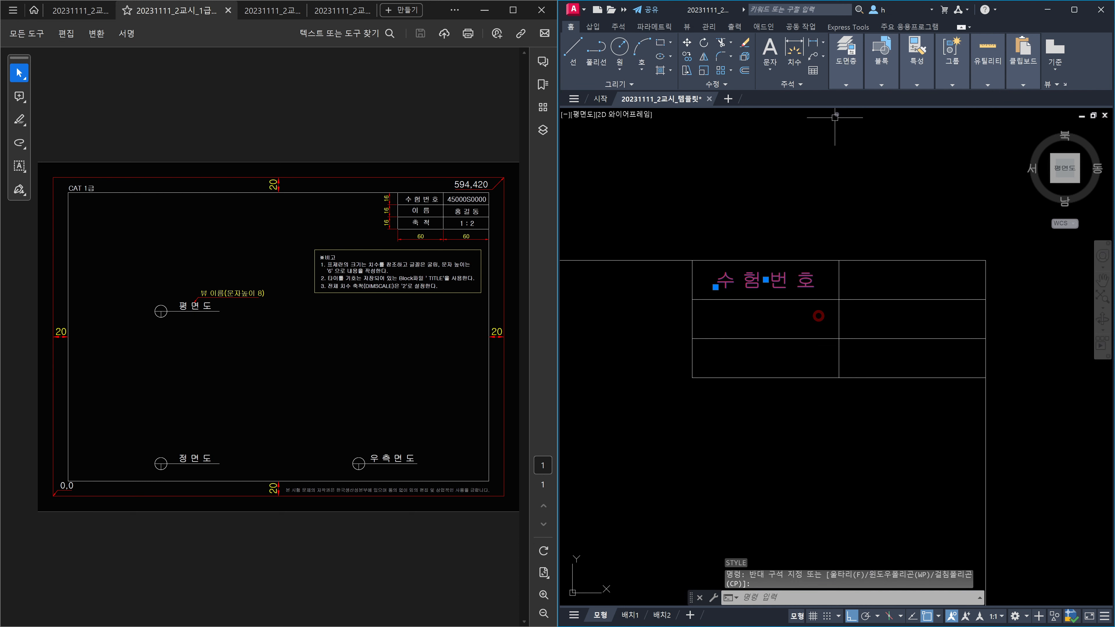
{"action": "left_click", "coordinate": [847, 90]}
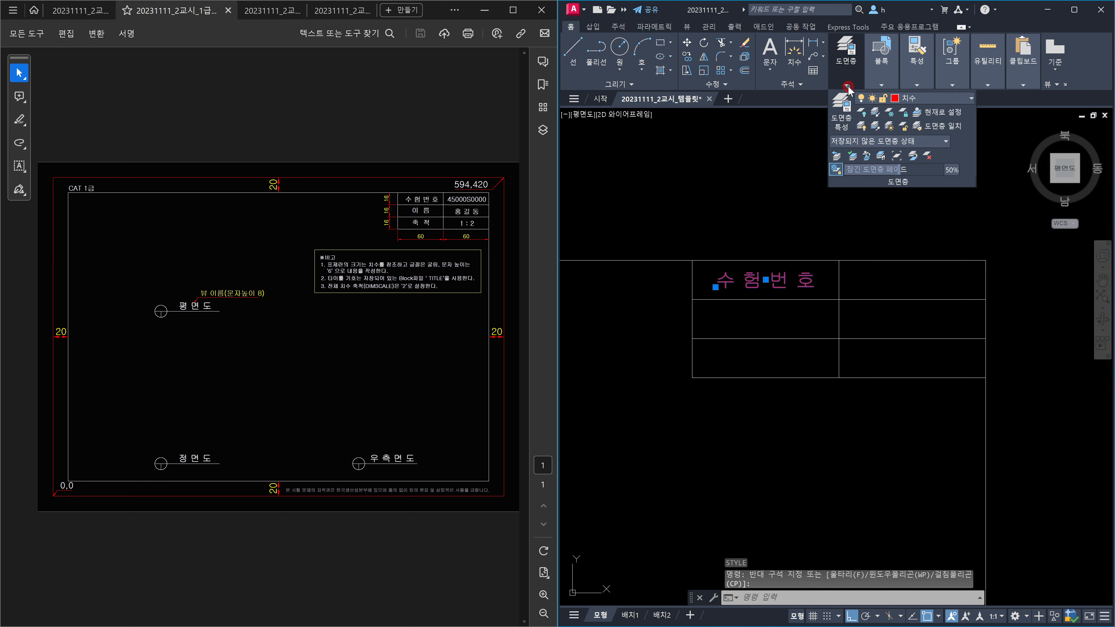
{"action": "left_click", "coordinate": [953, 100]}
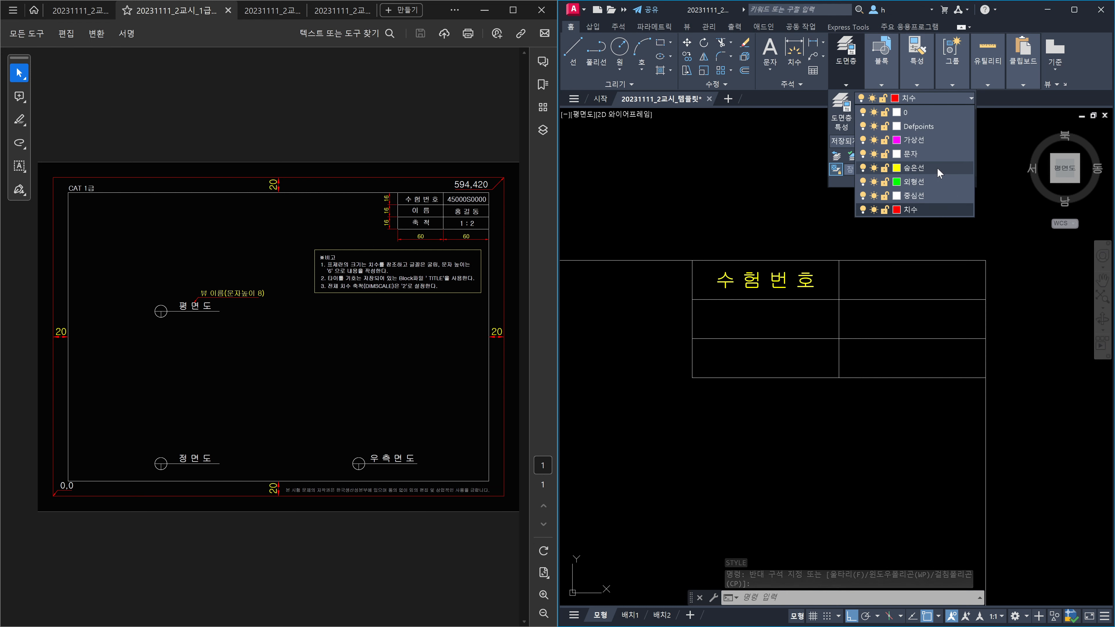
{"action": "left_click", "coordinate": [920, 154]}
{"action": "left_click", "coordinate": [863, 284]}
{"action": "key", "text": "Escape"}
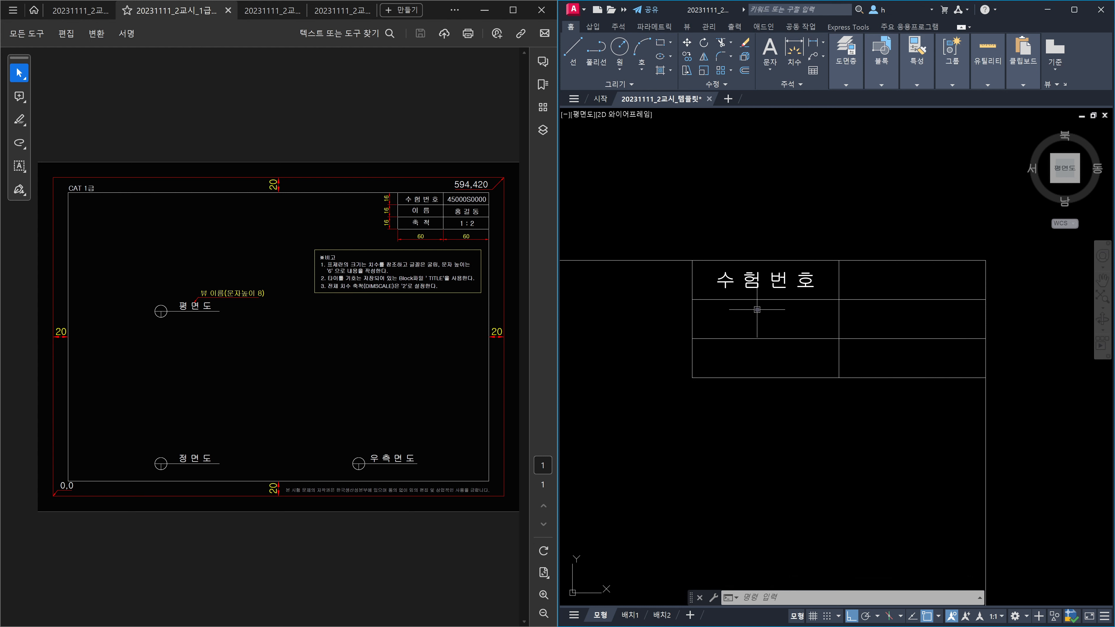
Step: Rectangular-array the 수험번호 label into 3 rows and 2 columns, spaced one table cell apart
{"action": "type", "text": "-AR"}
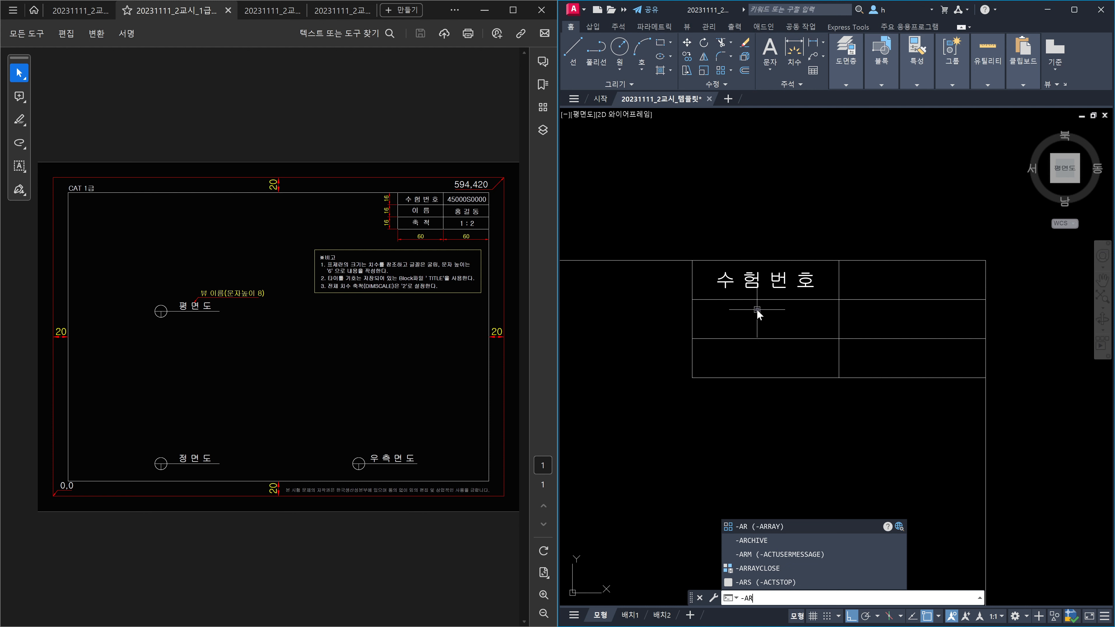
{"action": "key", "text": "Return"}
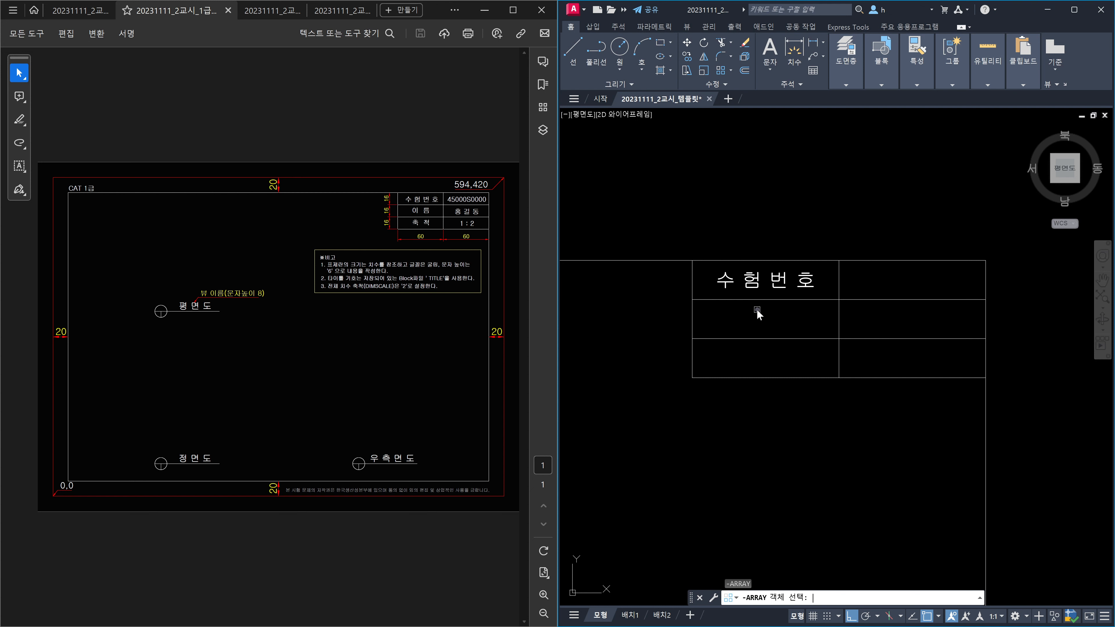
{"action": "left_click", "coordinate": [748, 277]}
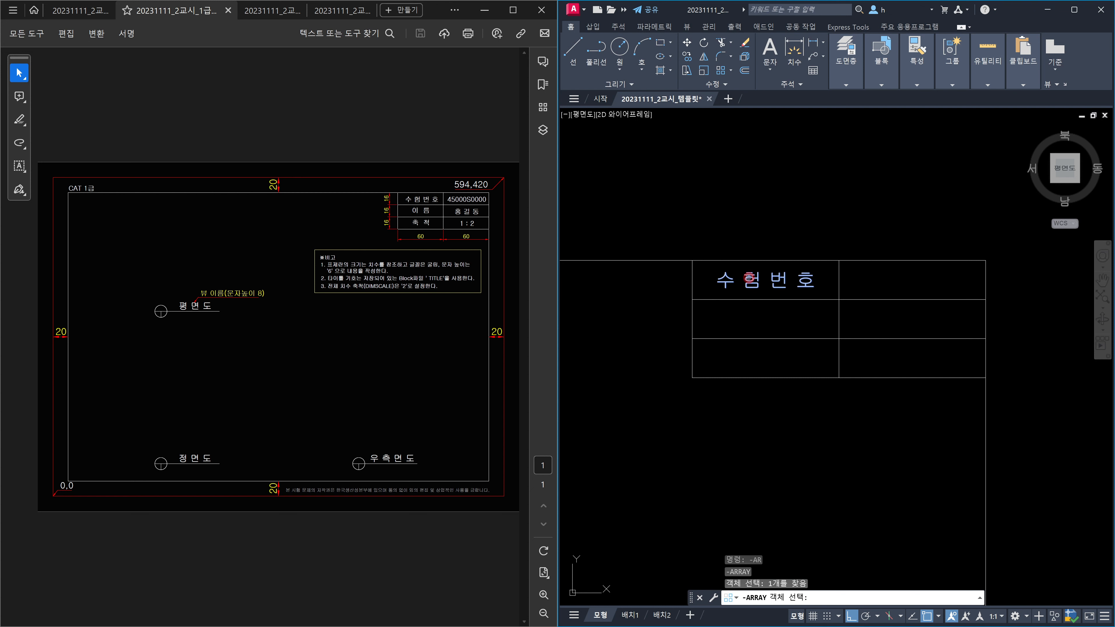
{"action": "key", "text": "Return"}
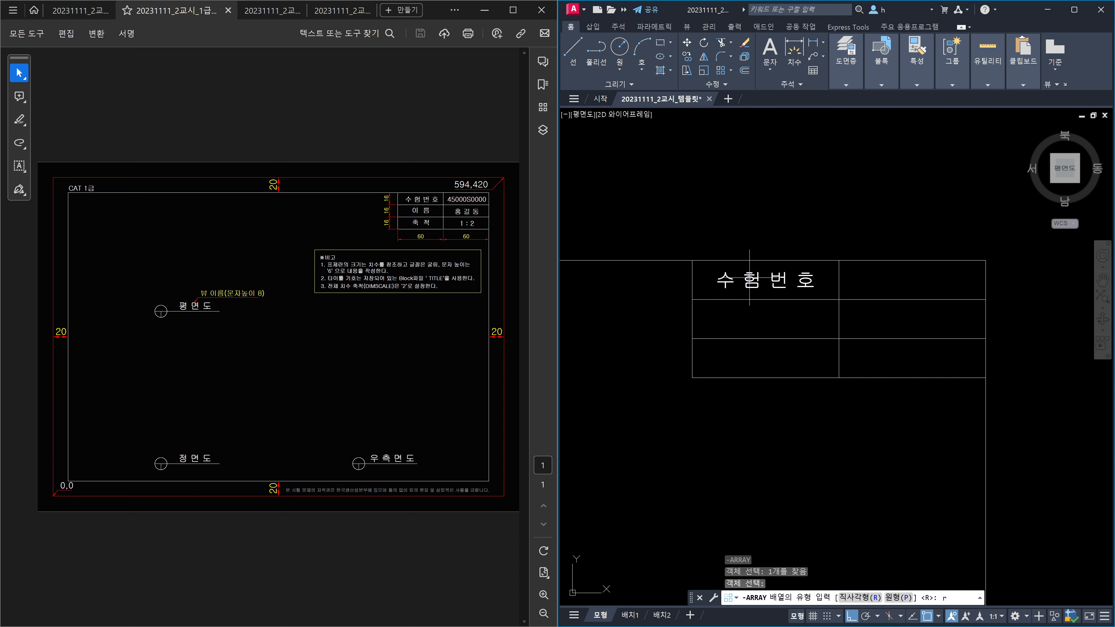
{"action": "key", "text": "Return"}
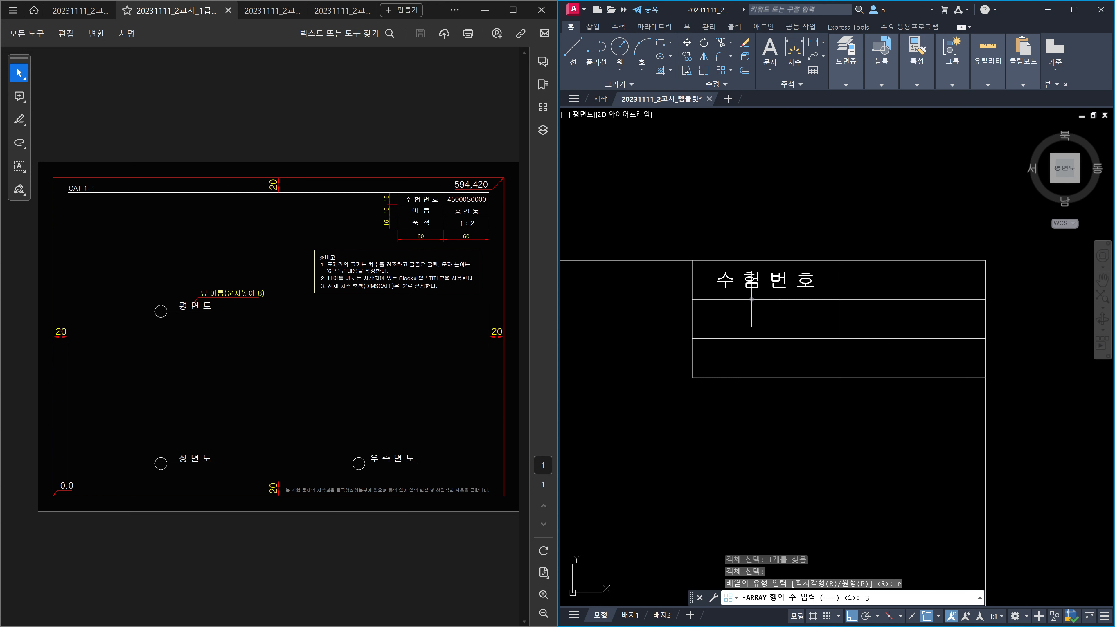
{"action": "key", "text": "Return"}
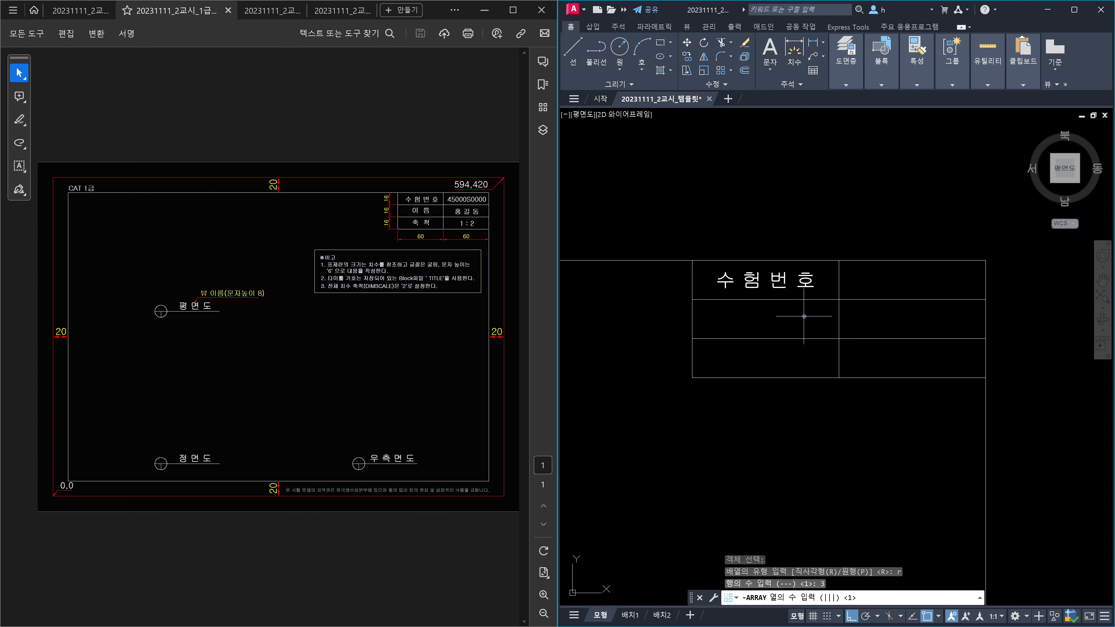
{"action": "key", "text": "Return"}
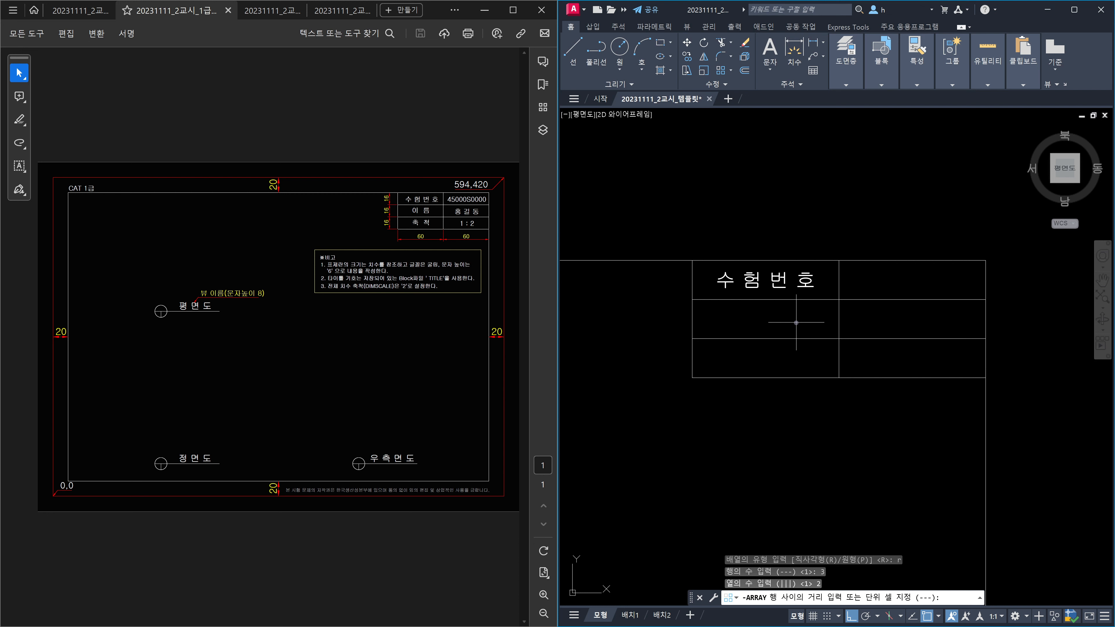
{"action": "left_click", "coordinate": [692, 261]}
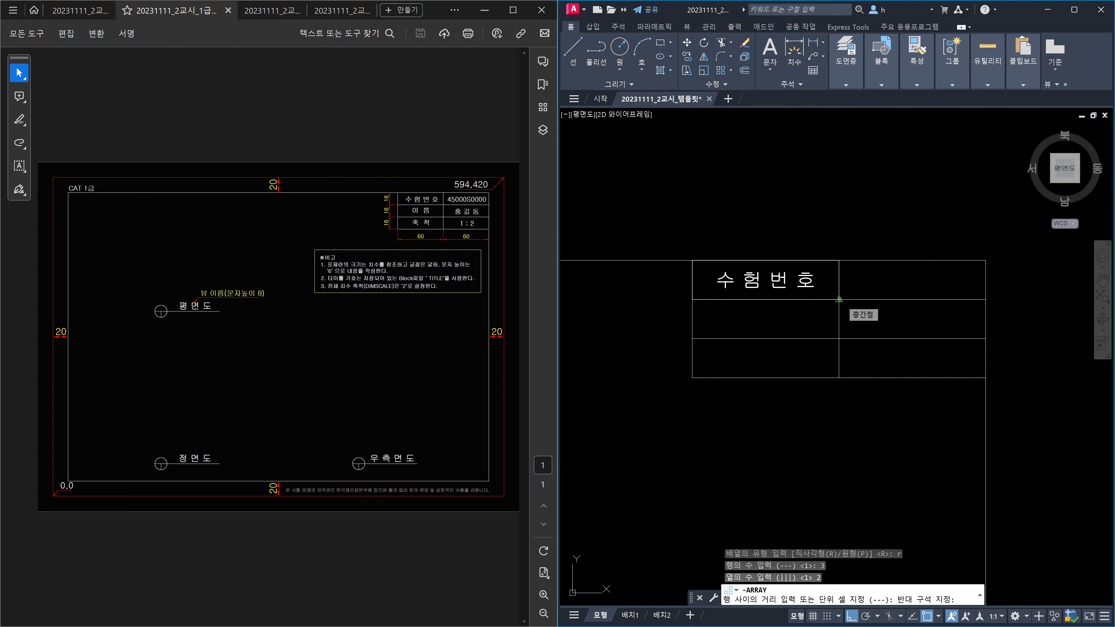
{"action": "left_click", "coordinate": [839, 300]}
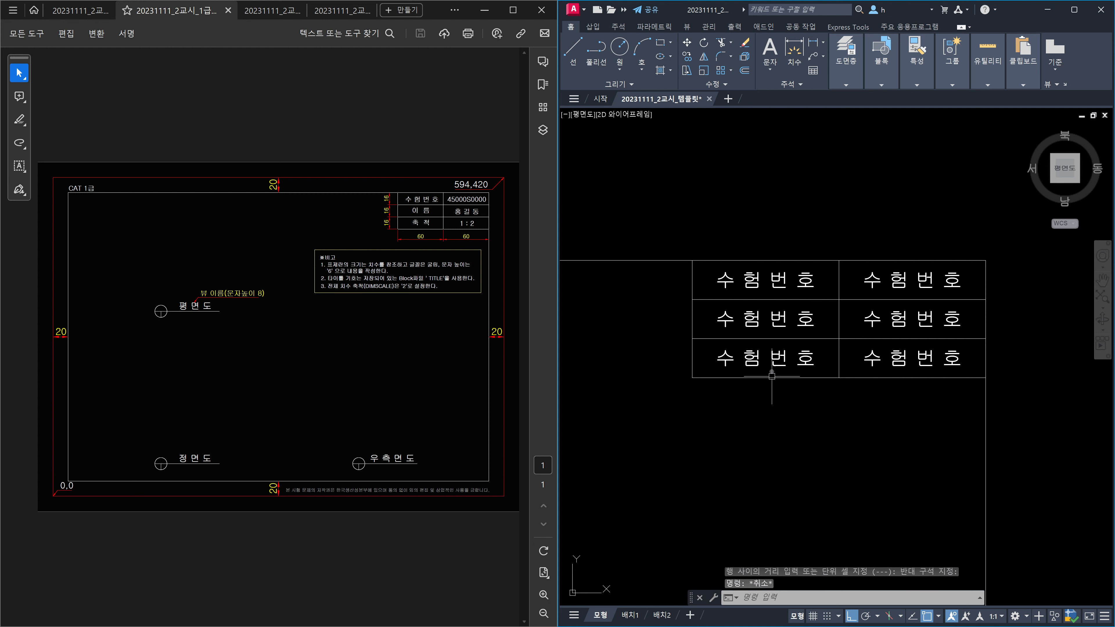
{"action": "left_click", "coordinate": [785, 324]}
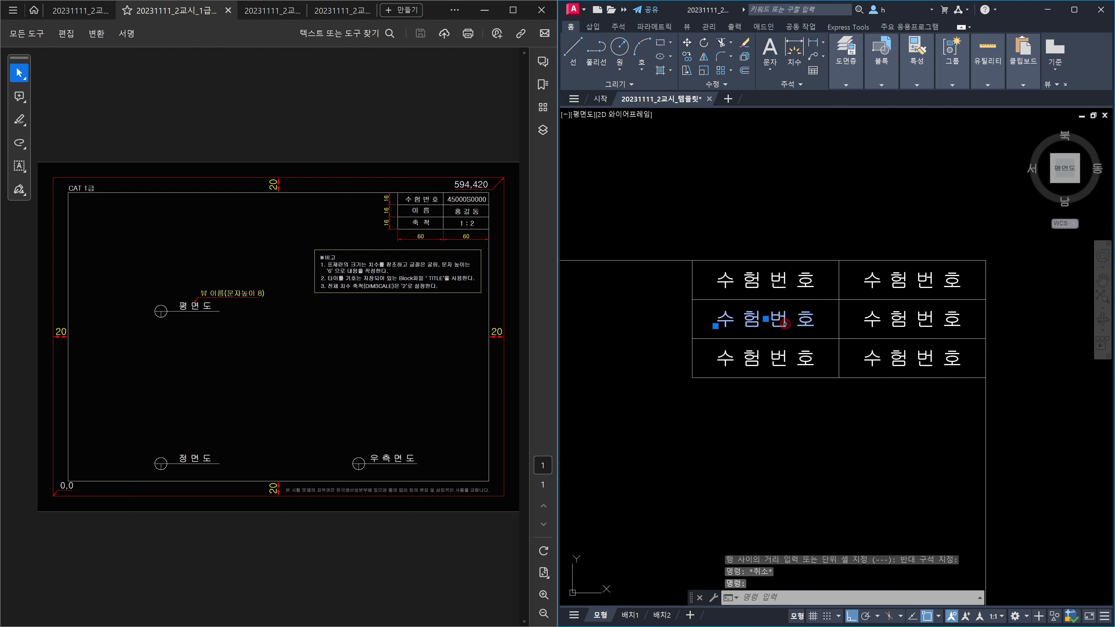
Step: Rename the middle-left cell's text to 이름
{"action": "double_click", "coordinate": [785, 324]}
{"action": "type", "text": "이ㄹ"}
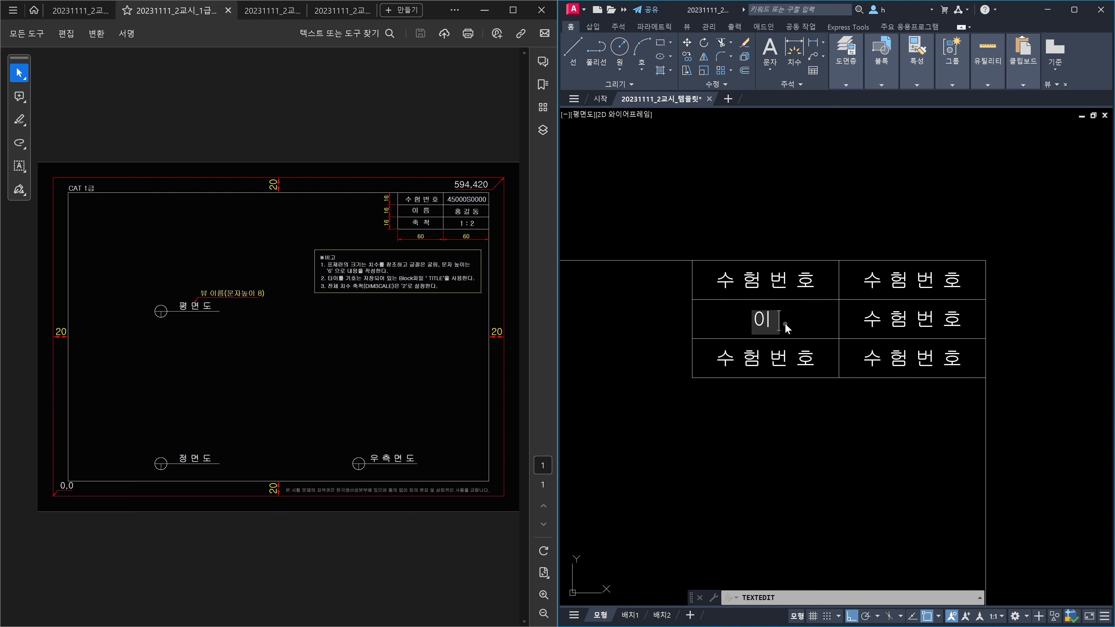
{"action": "key", "text": "Return"}
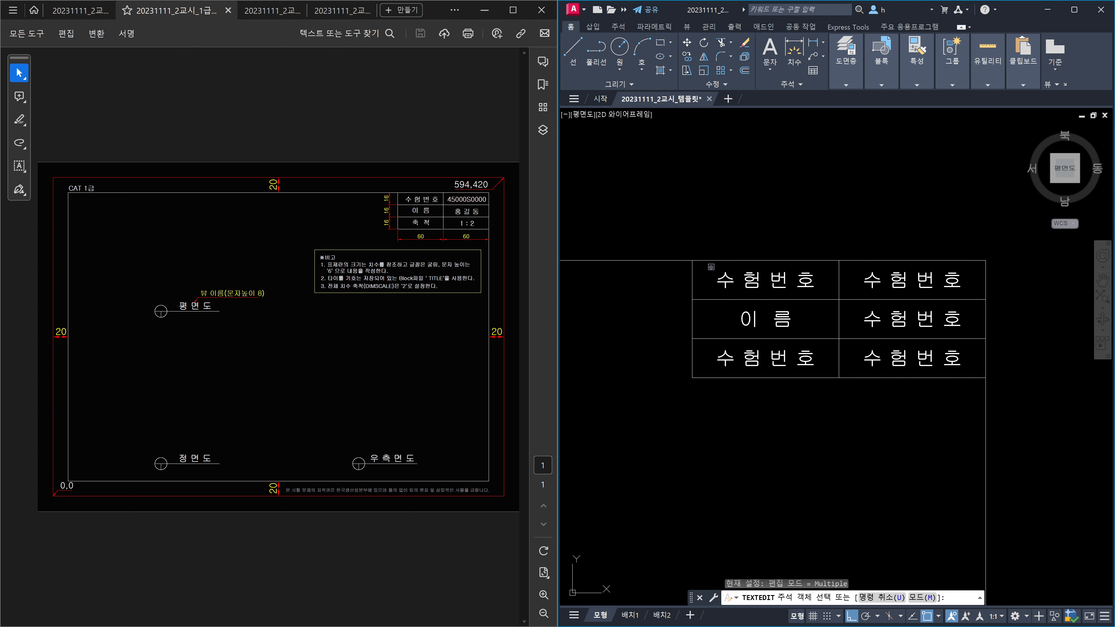
Step: Change the lower-left cell's label to 축척
{"action": "left_click", "coordinate": [759, 362]}
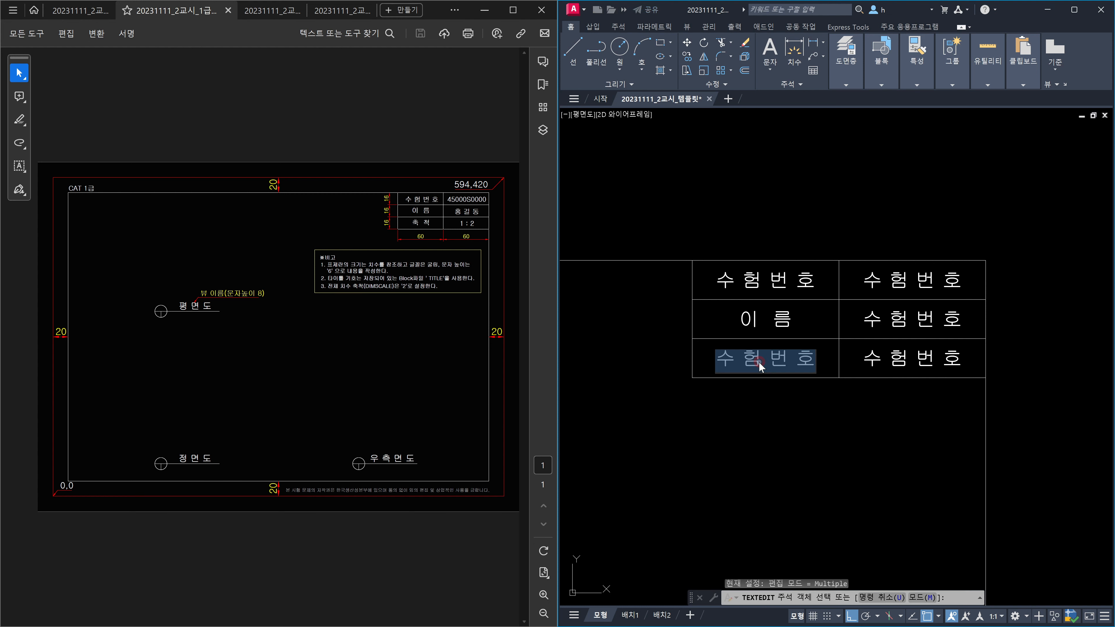
{"action": "type", "text": "축 척"}
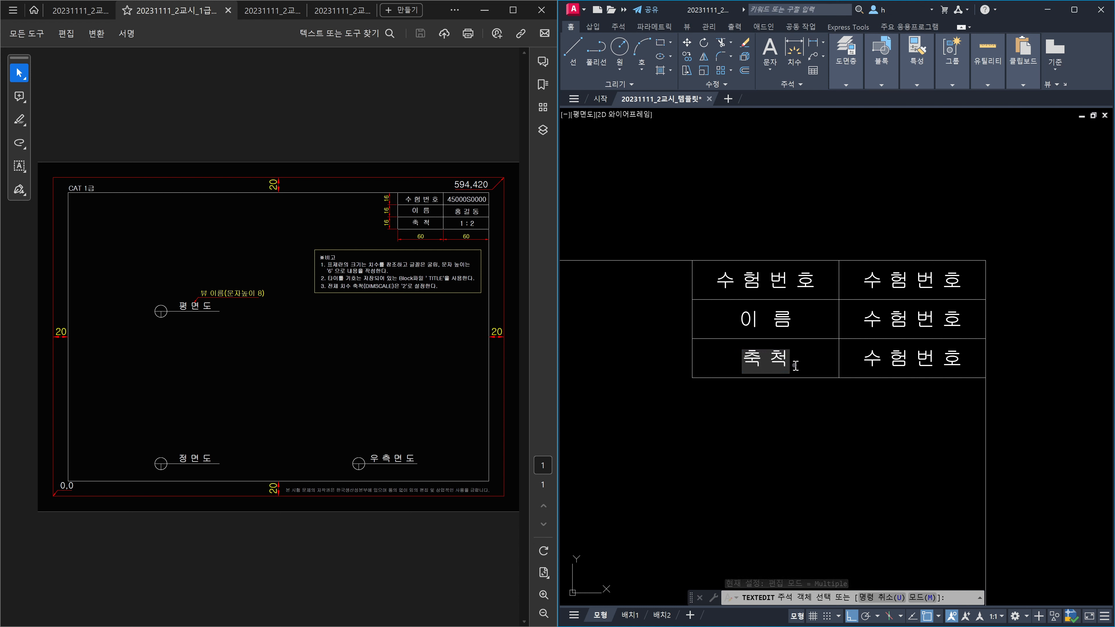
{"action": "left_click", "coordinate": [764, 363]}
{"action": "key", "text": "Return"}
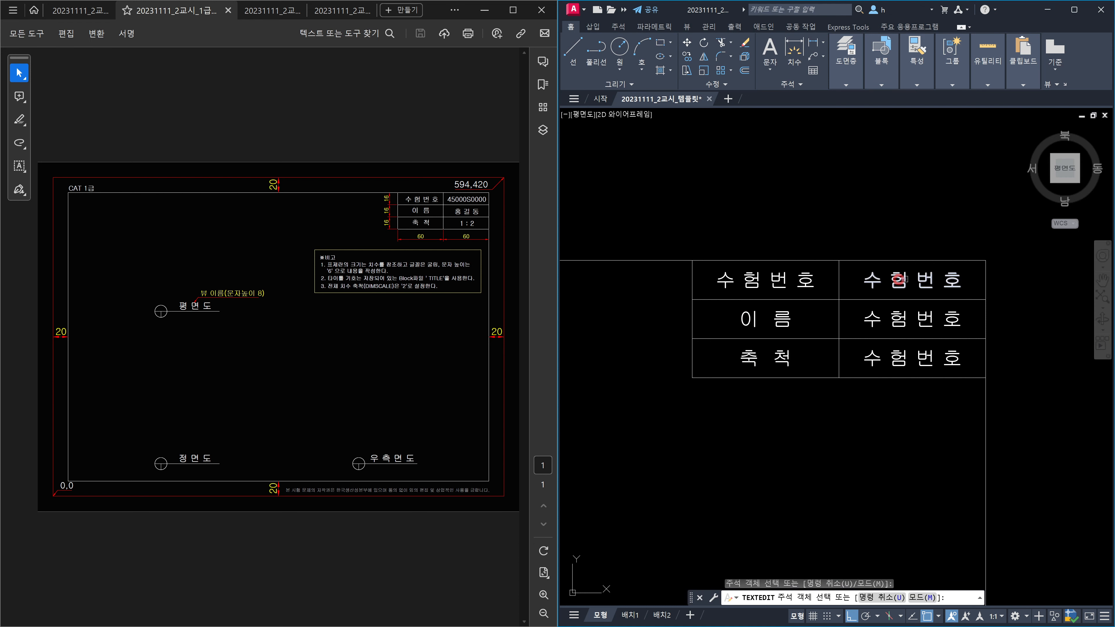
Step: Fill the right column with the exam number, the name, and scale 1 : 2
{"action": "left_click", "coordinate": [911, 281]}
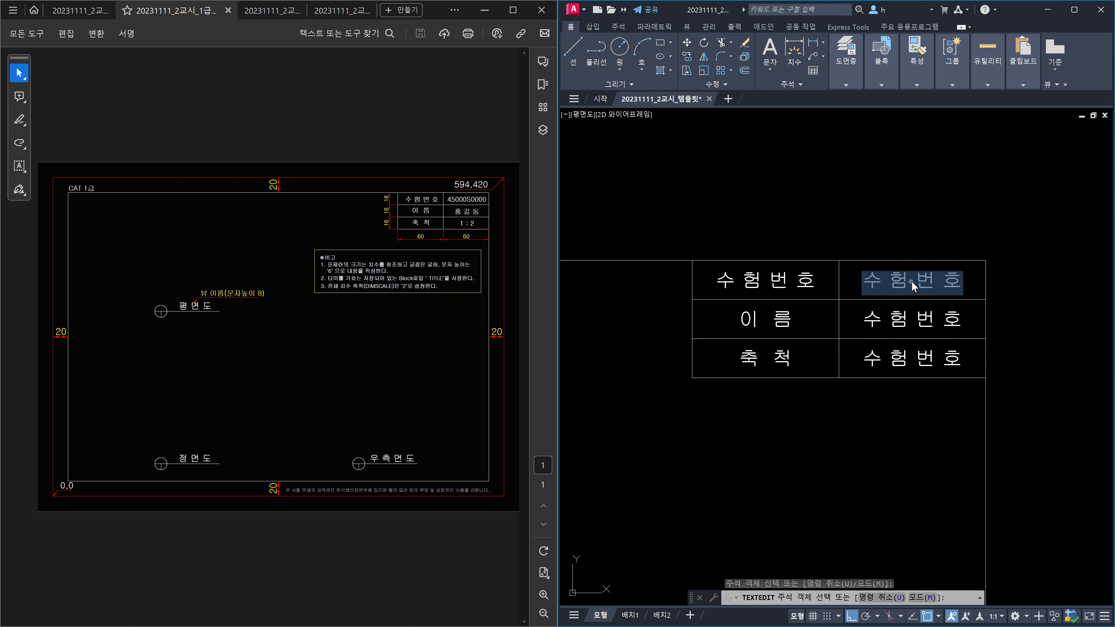
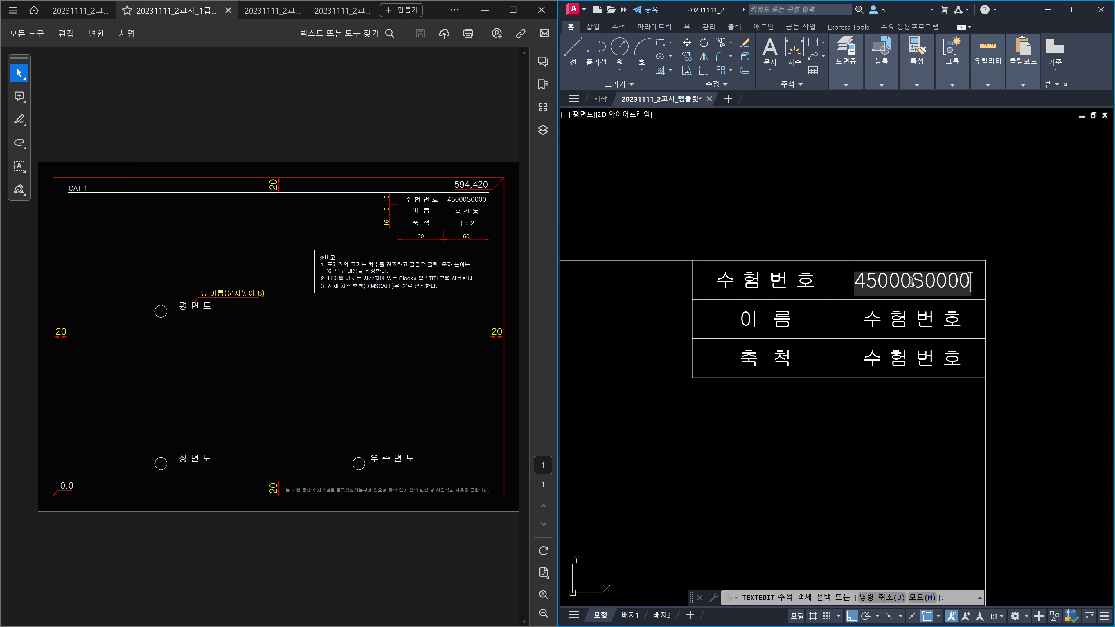
{"action": "left_click", "coordinate": [921, 327]}
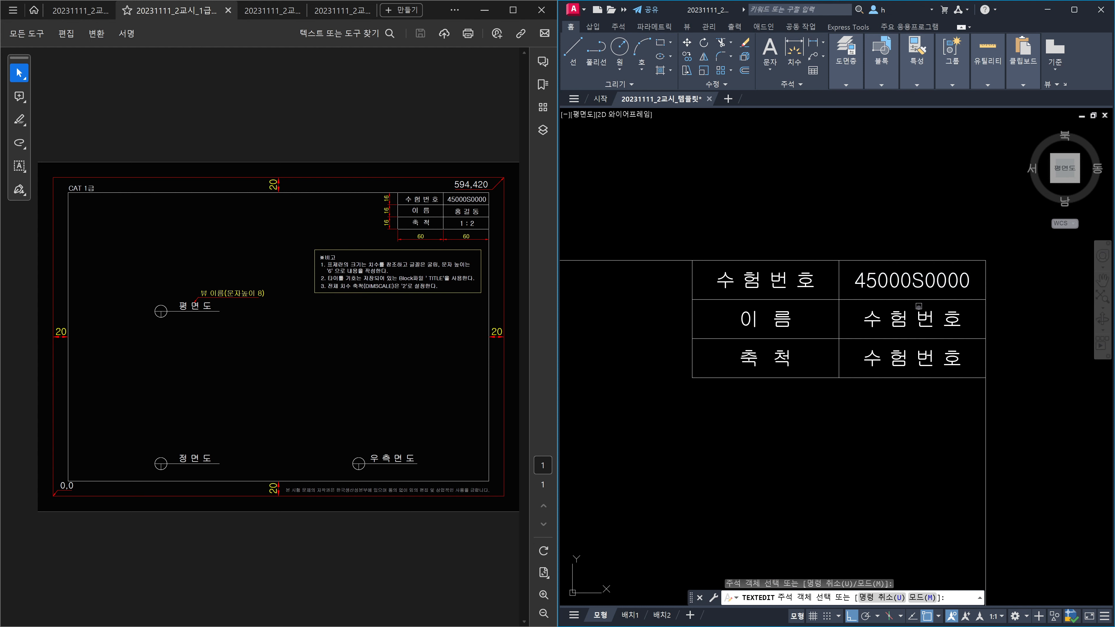
{"action": "left_click", "coordinate": [921, 316]}
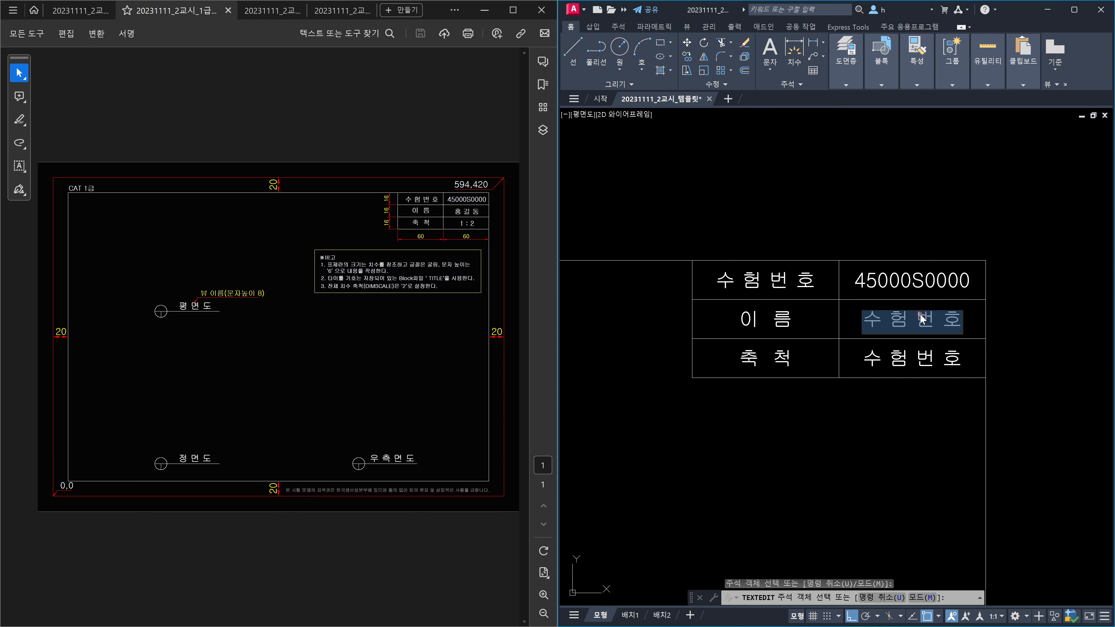
{"action": "type", "text": "AI"}
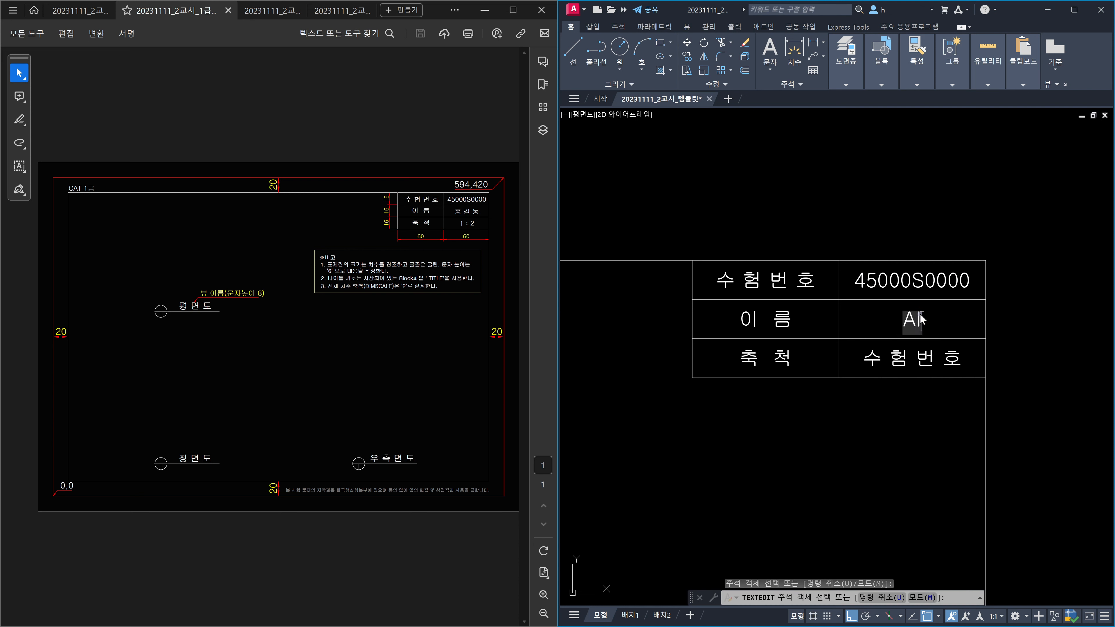
{"action": "left_click", "coordinate": [915, 343]}
{"action": "left_click", "coordinate": [929, 355]}
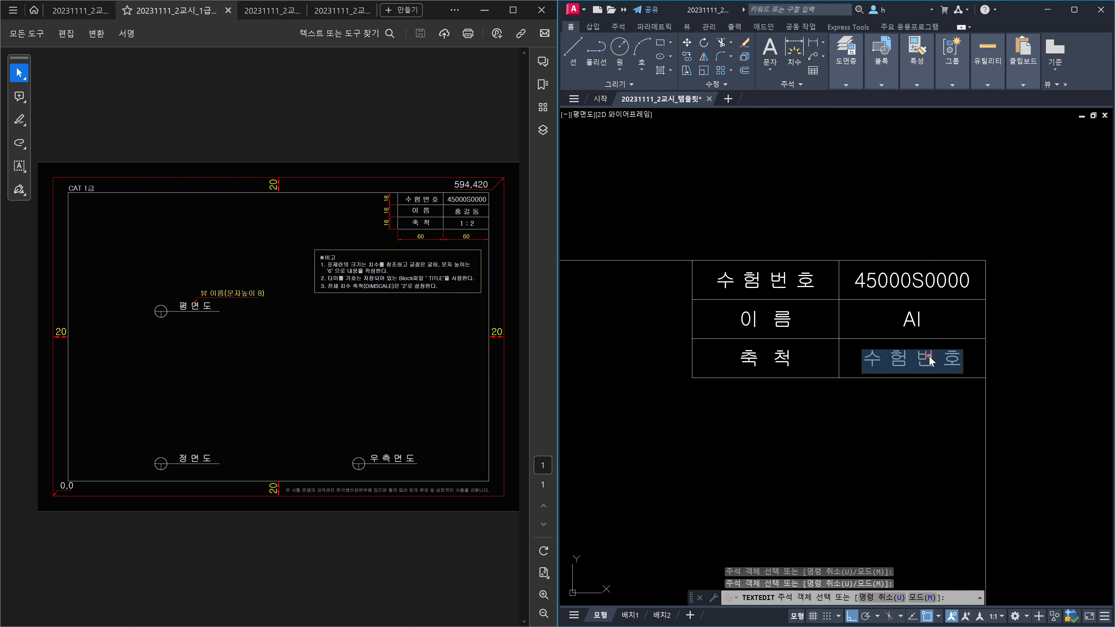
{"action": "type", "text": "1 : 2"}
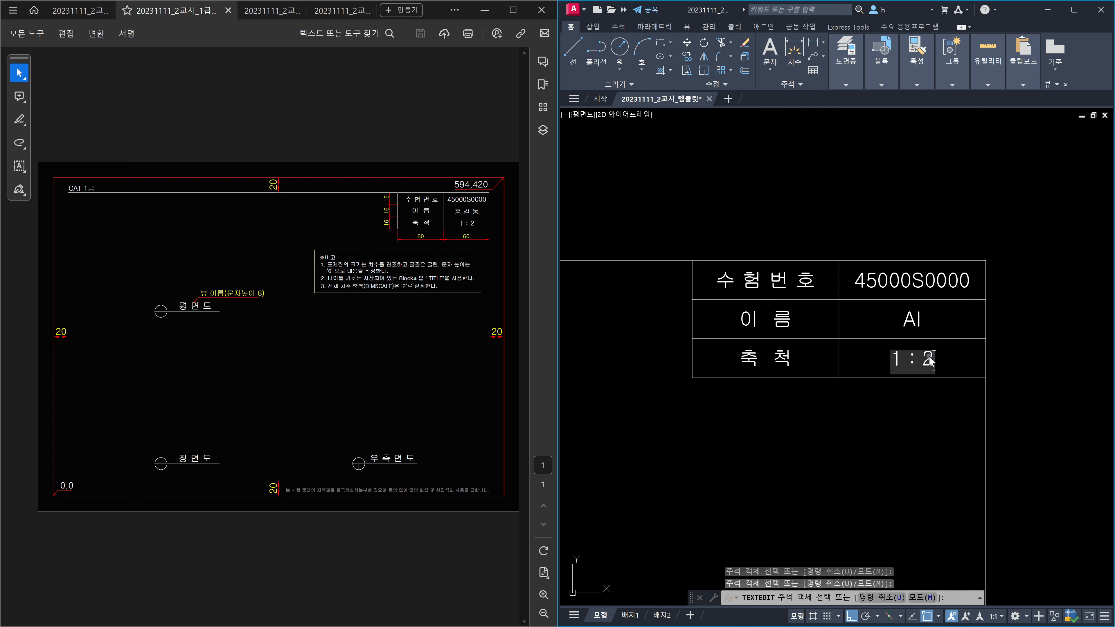
{"action": "left_click", "coordinate": [888, 452]}
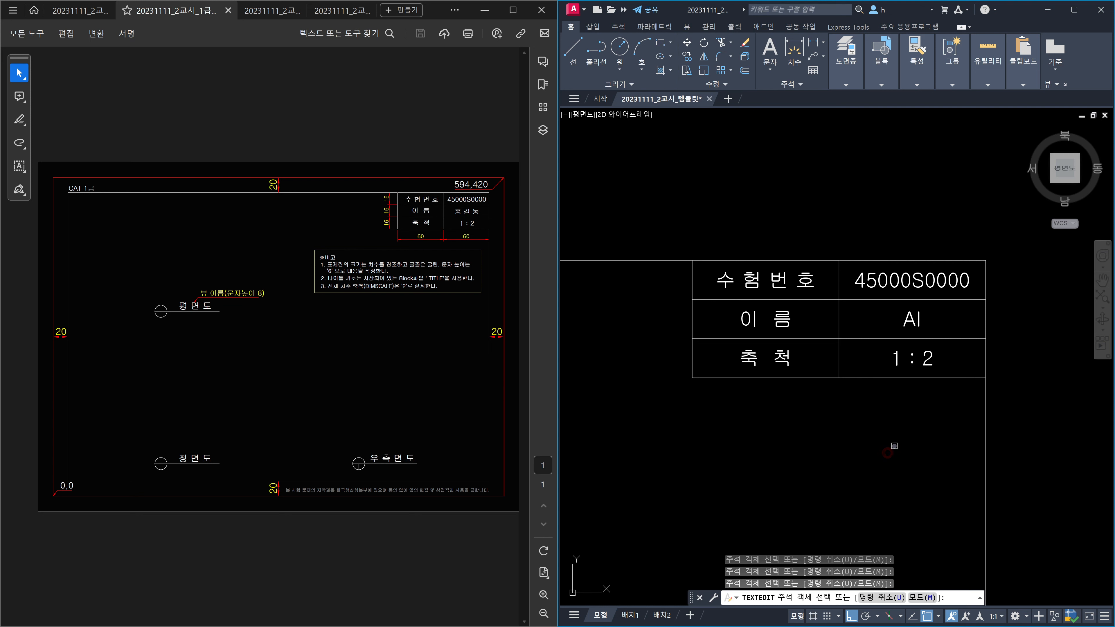
{"action": "key", "text": "Escape"}
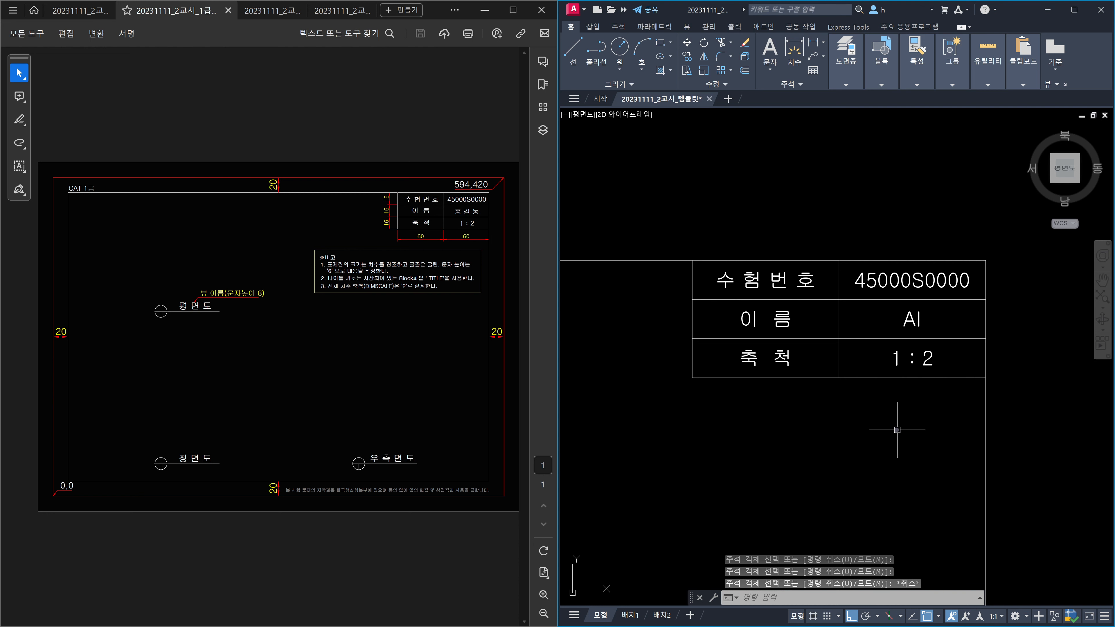
Step: Zoom out to show the full border and model, then launch Flatshot
{"action": "middle_click_drag", "start_coordinate": [900, 409], "coordinate": [900, 408]}
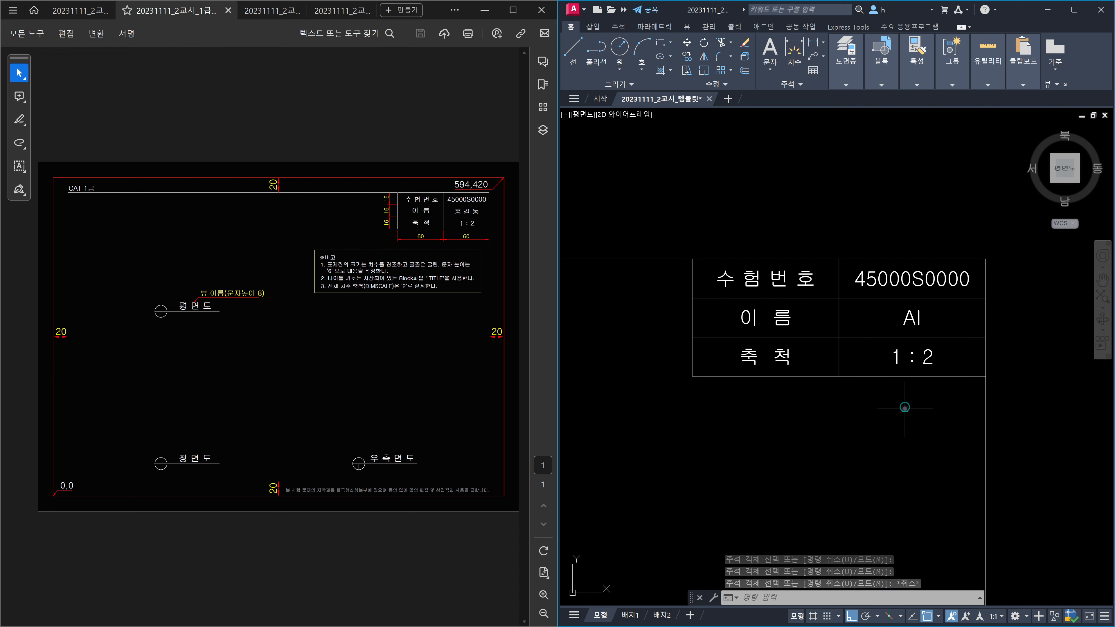
{"action": "middle_click", "coordinate": [904, 407]}
{"action": "middle_click", "coordinate": [904, 408]}
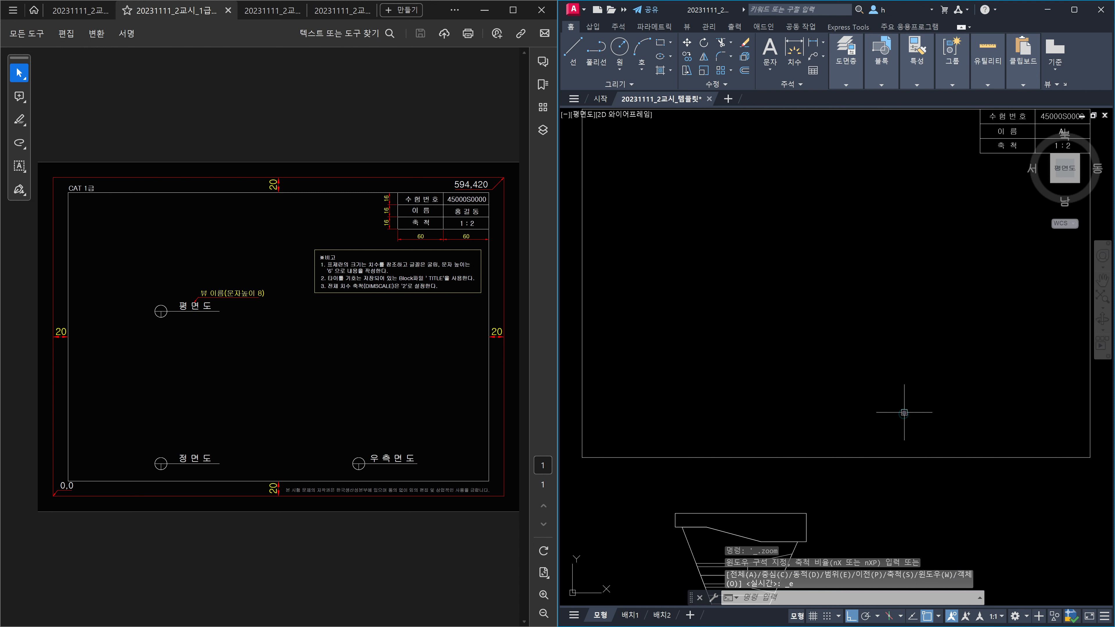
{"action": "scroll", "coordinate": [905, 412], "scroll_direction": "down", "scroll_amount": 2}
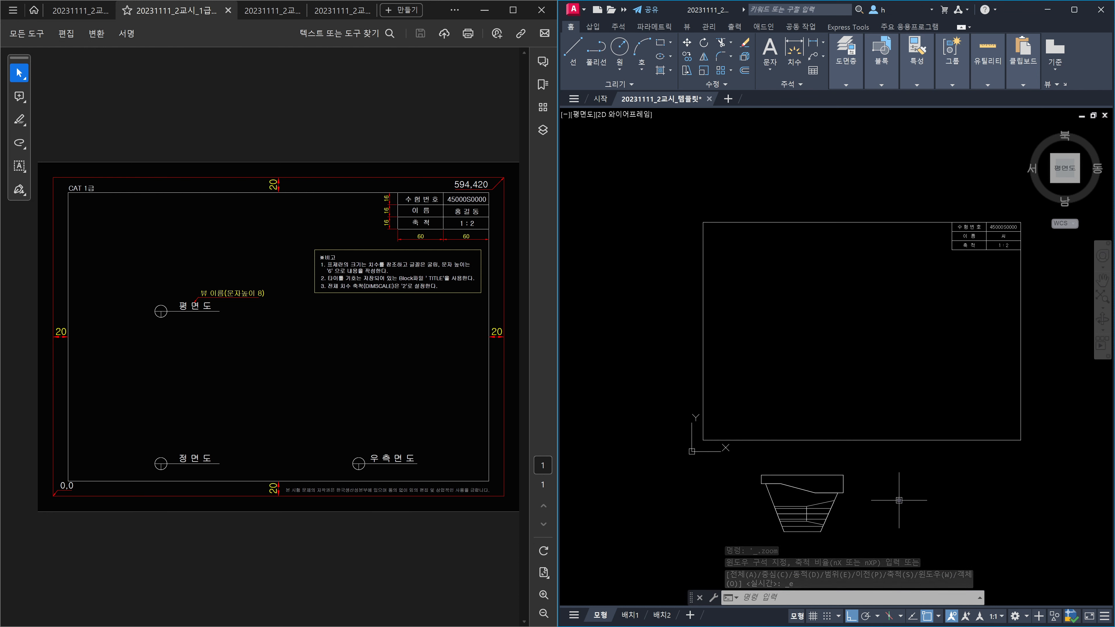
{"action": "type", "text": "fshpt"}
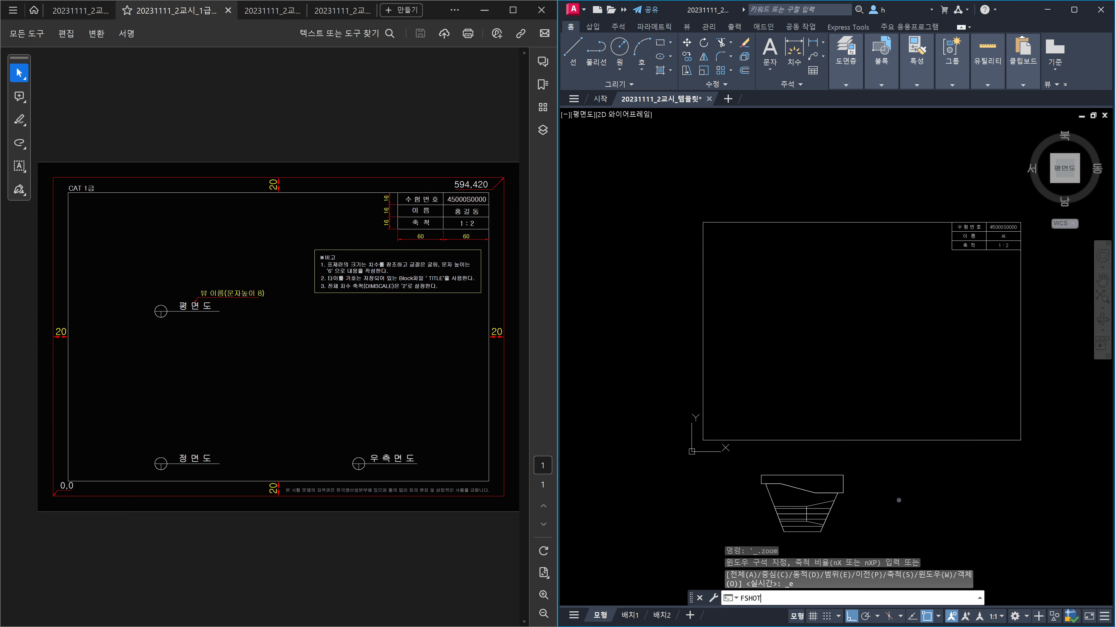
{"action": "key", "text": "Return"}
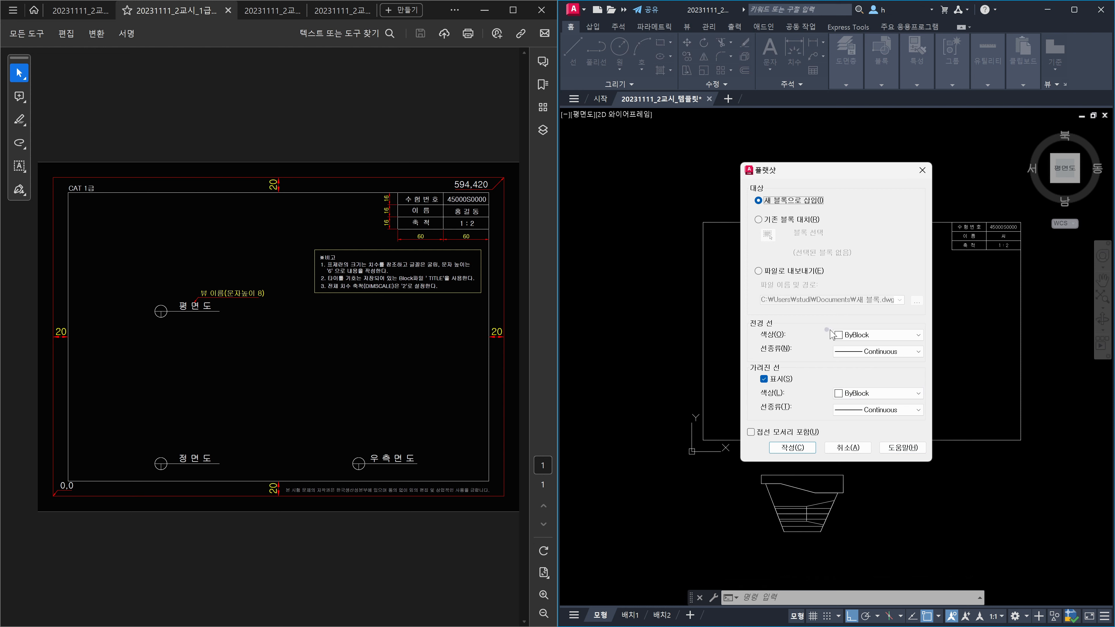
Step: Create a Flatshot top view with ByLayer foreground lines and magenta ByLayer hidden lines
{"action": "left_click", "coordinate": [871, 336]}
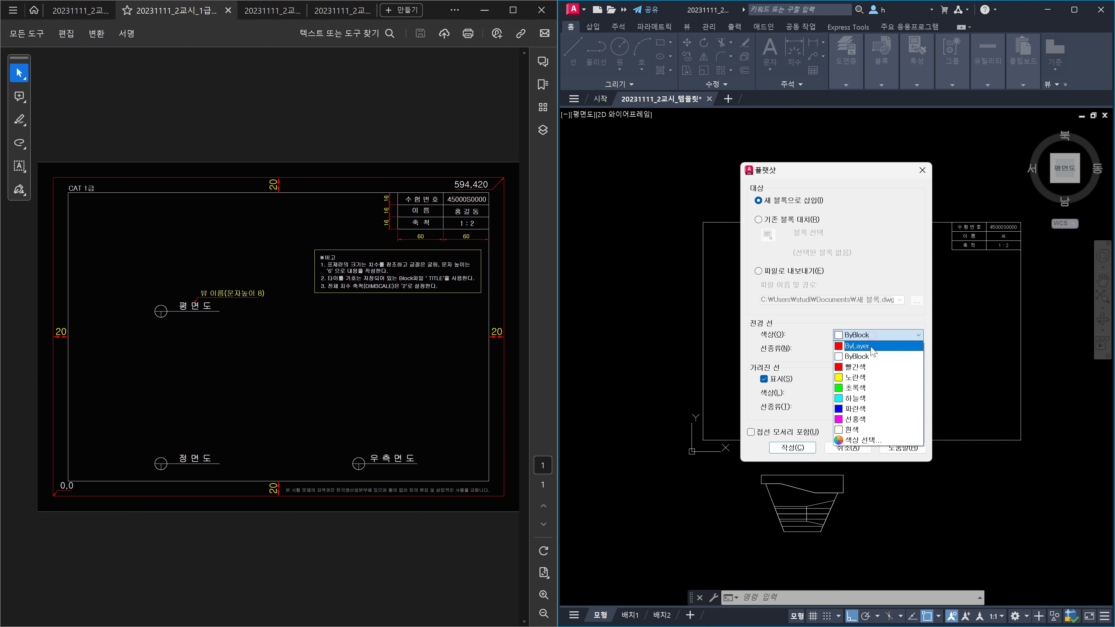
{"action": "left_click", "coordinate": [871, 346]}
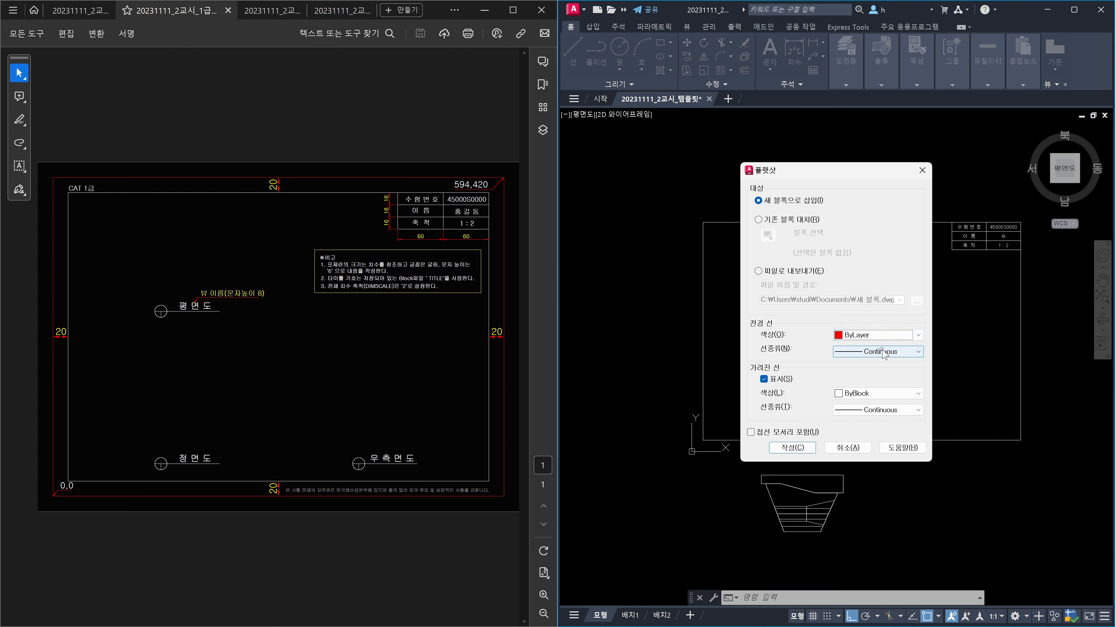
{"action": "left_click", "coordinate": [882, 352]}
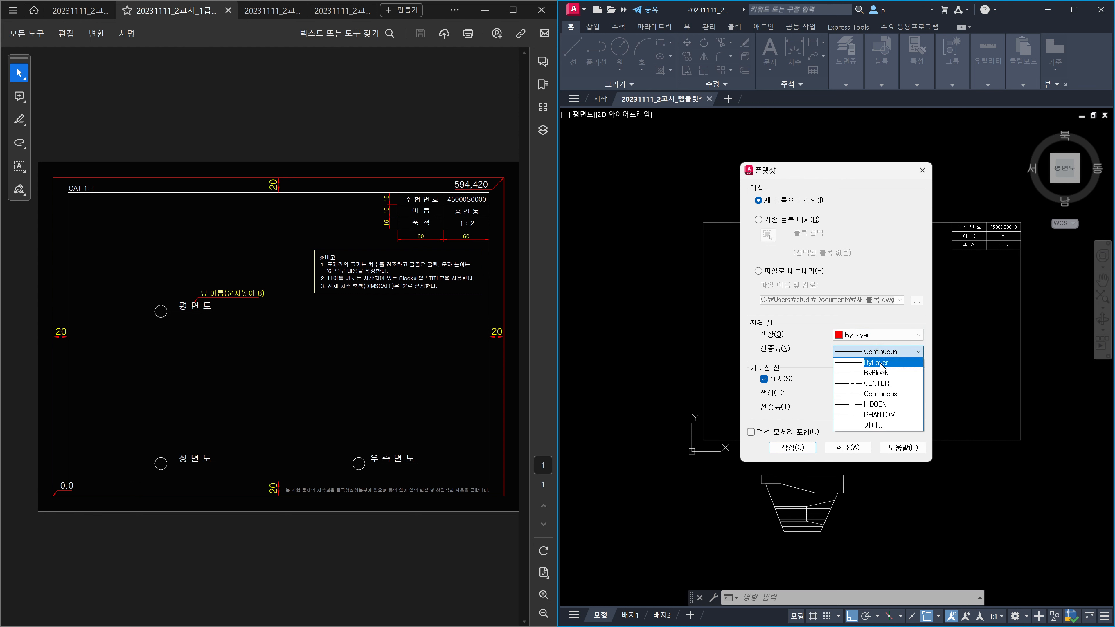
{"action": "left_click", "coordinate": [880, 363]}
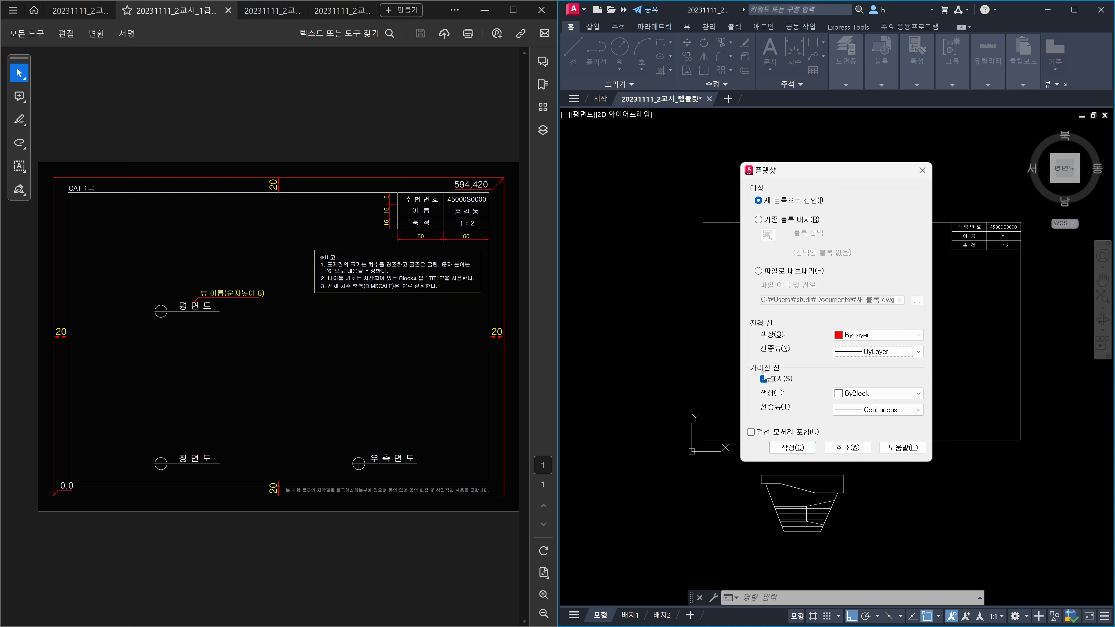
{"action": "left_click", "coordinate": [877, 393]}
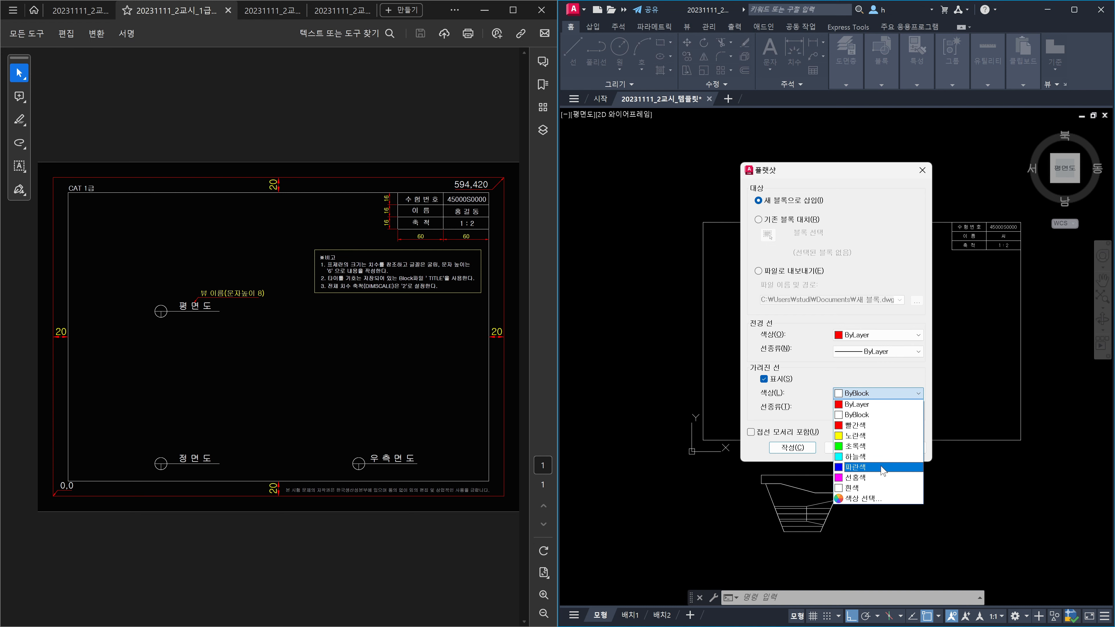
{"action": "left_click", "coordinate": [872, 478]}
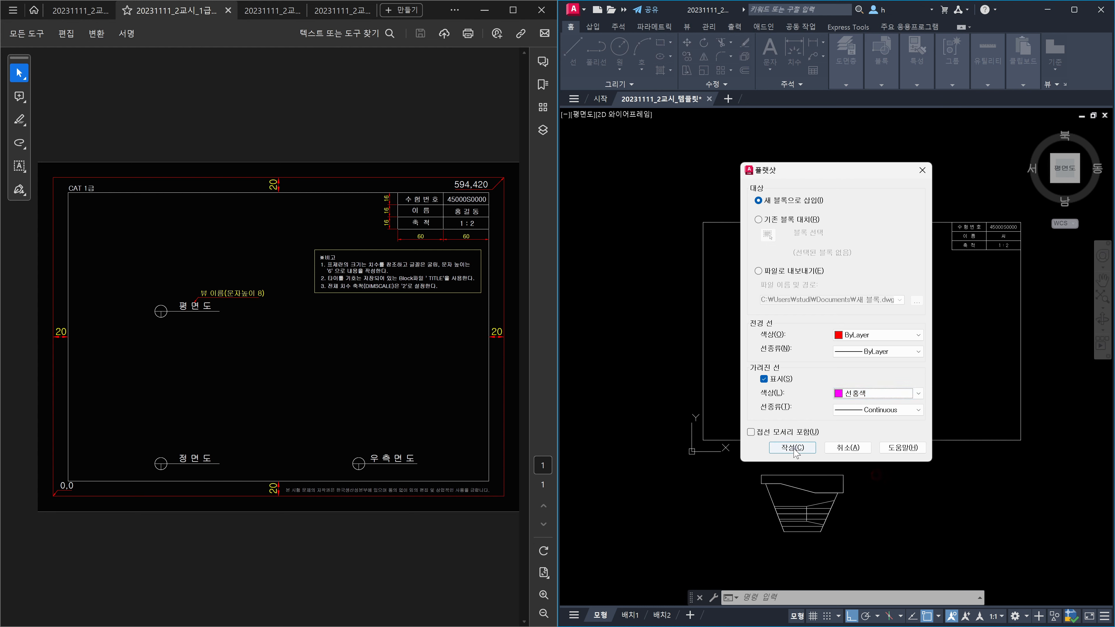
{"action": "left_click", "coordinate": [866, 408]}
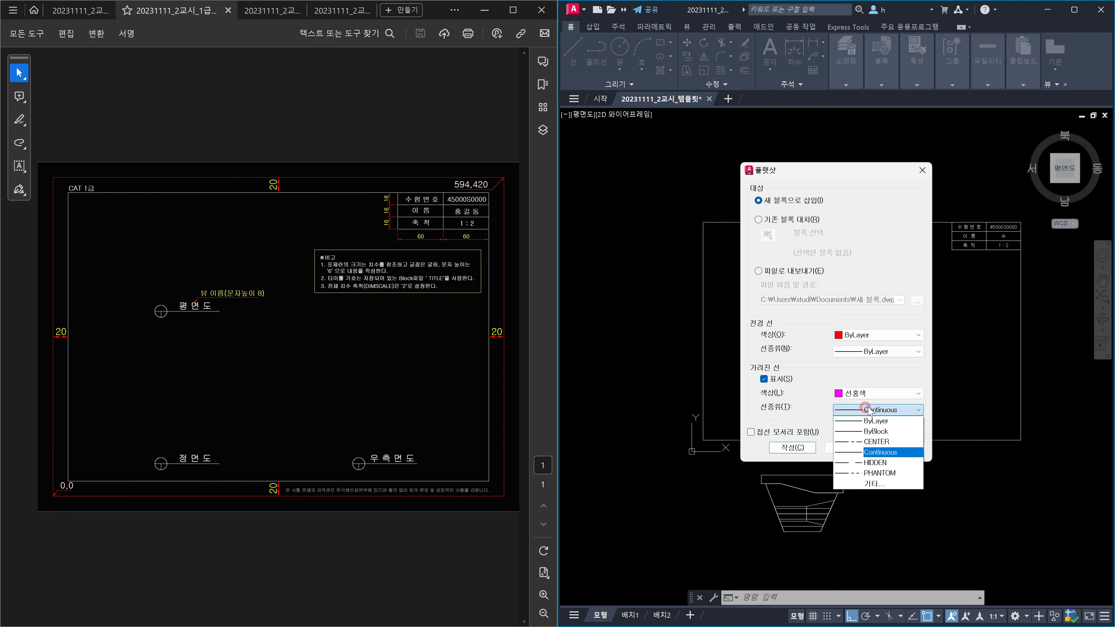
{"action": "left_click", "coordinate": [897, 424]}
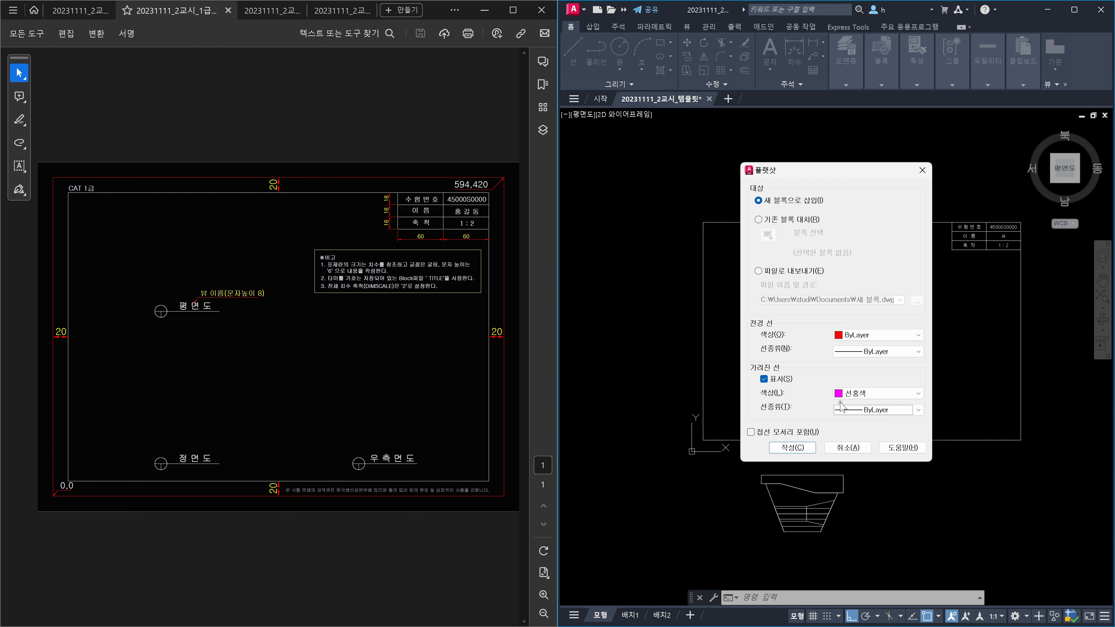
{"action": "left_click", "coordinate": [793, 448]}
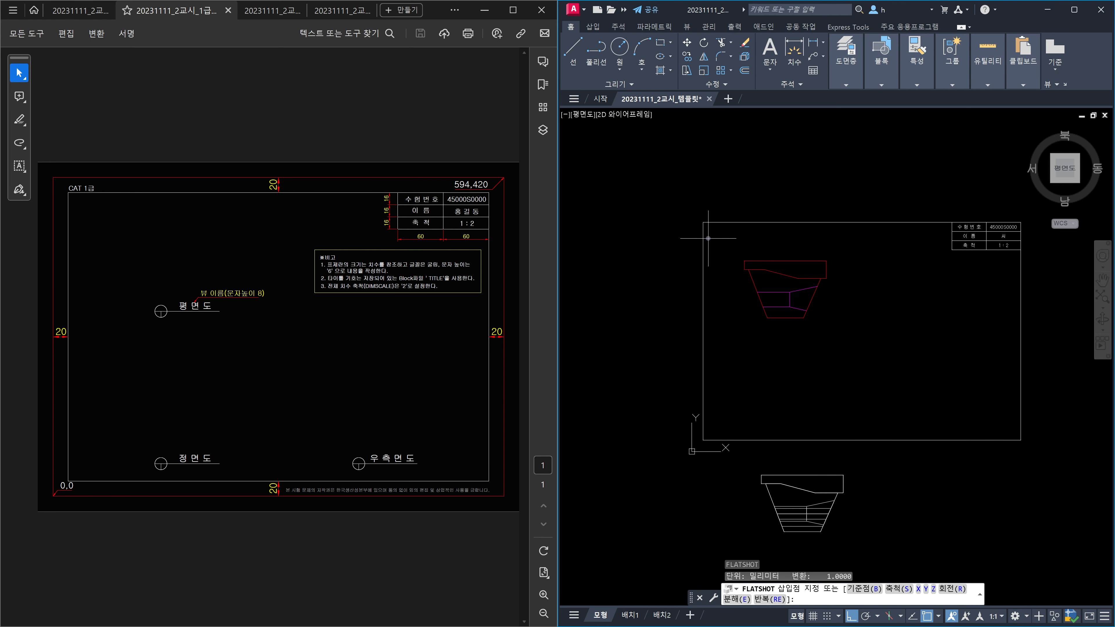
{"action": "left_click", "coordinate": [692, 240]}
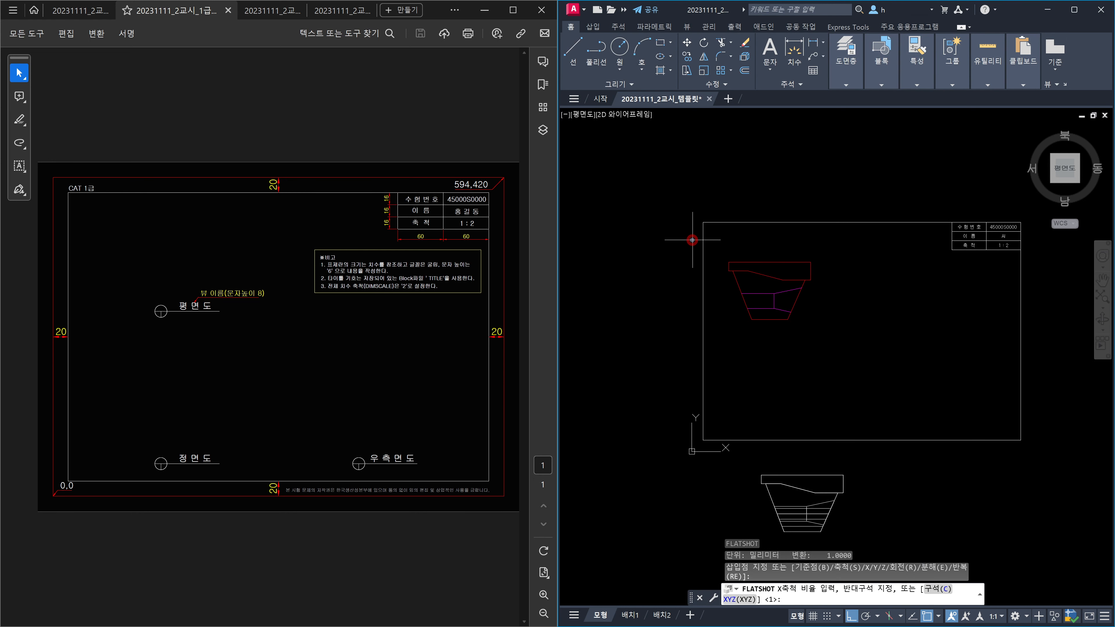
{"action": "key", "text": "Return"}
{"action": "key", "text": "Return"}
{"action": "key", "text": "Return"}
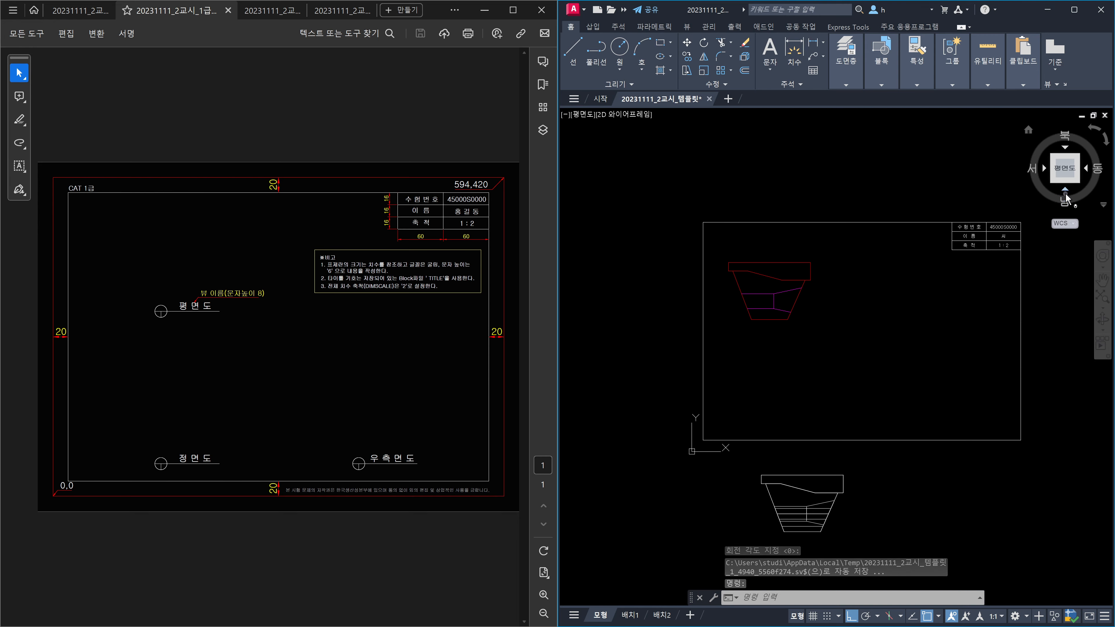
Step: Flatshot the front view and insert it by its top-right corner with default scale and rotation
{"action": "left_click", "coordinate": [1065, 195]}
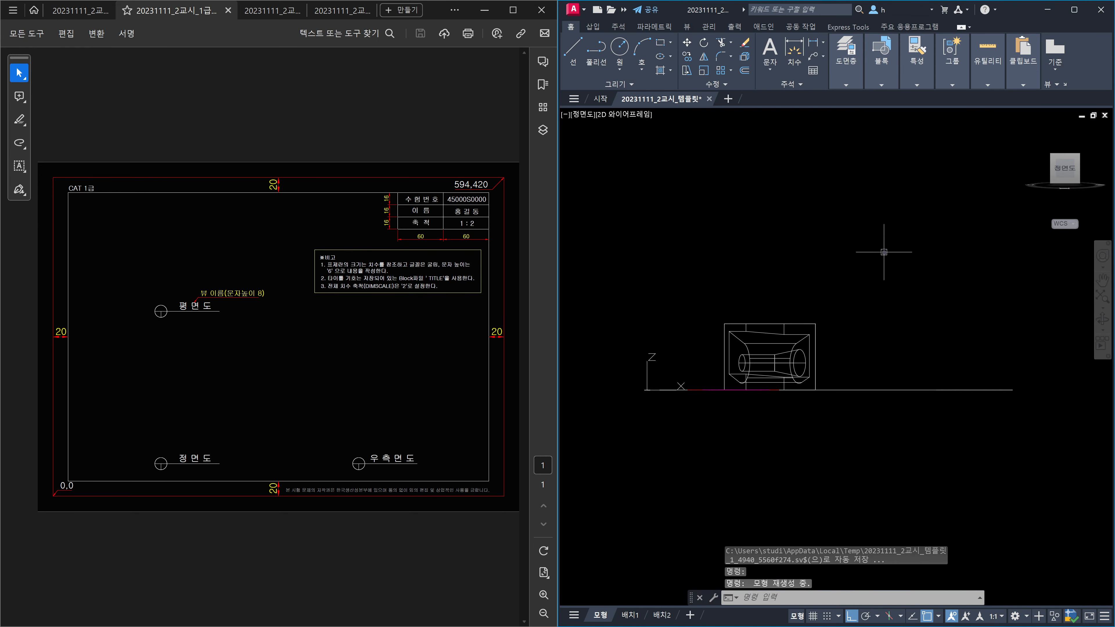
{"action": "type", "text": "FLATSHOT"}
{"action": "key", "text": "Return"}
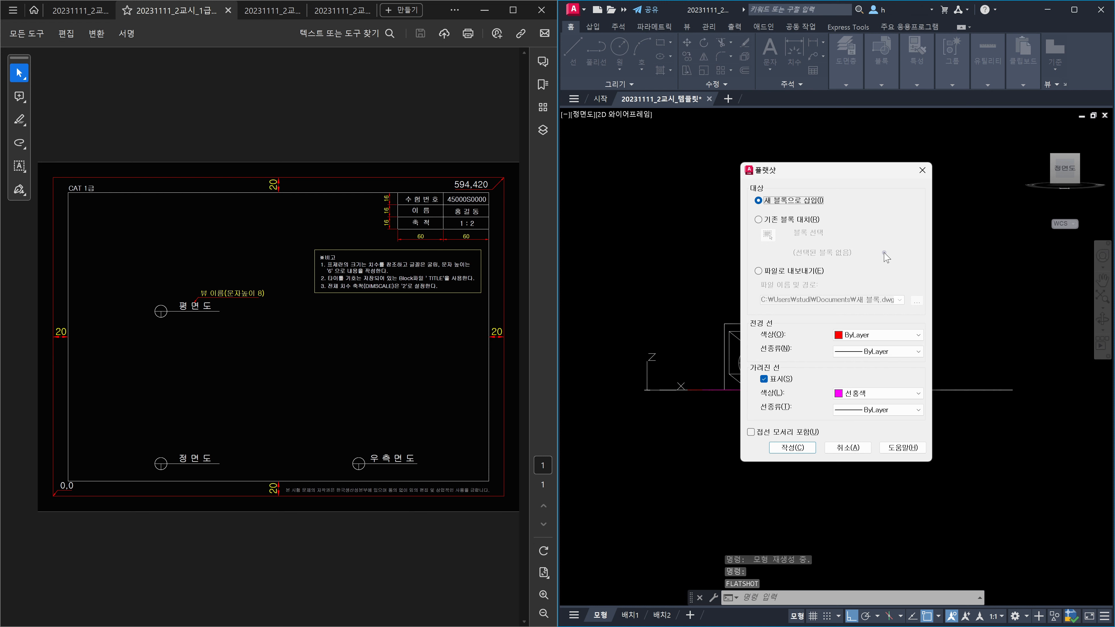
{"action": "key", "text": "Return"}
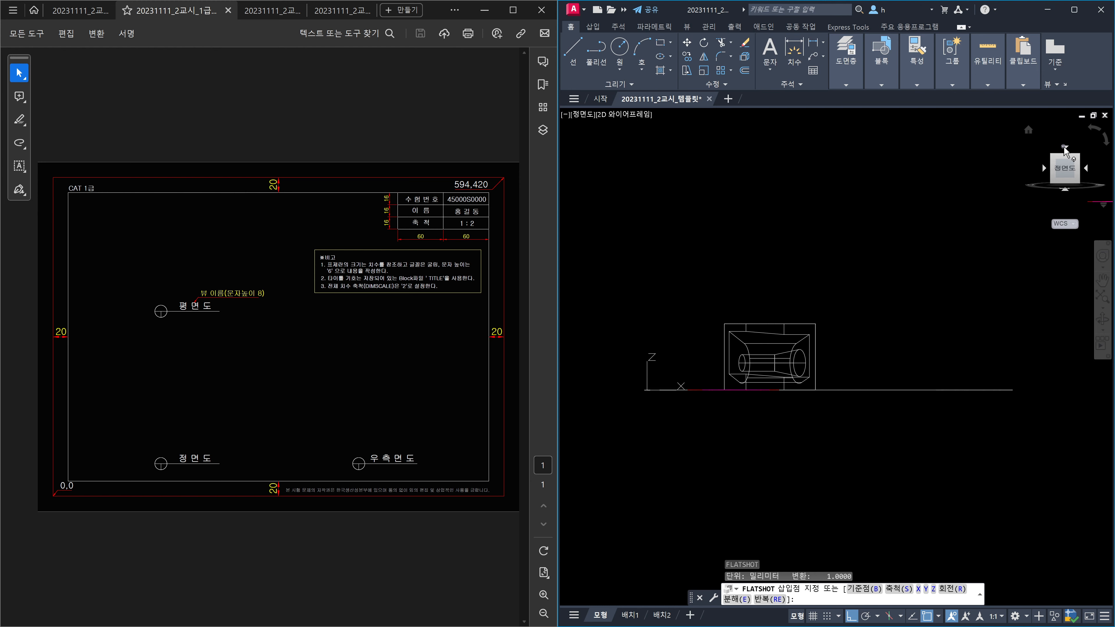
{"action": "left_click", "coordinate": [1064, 147]}
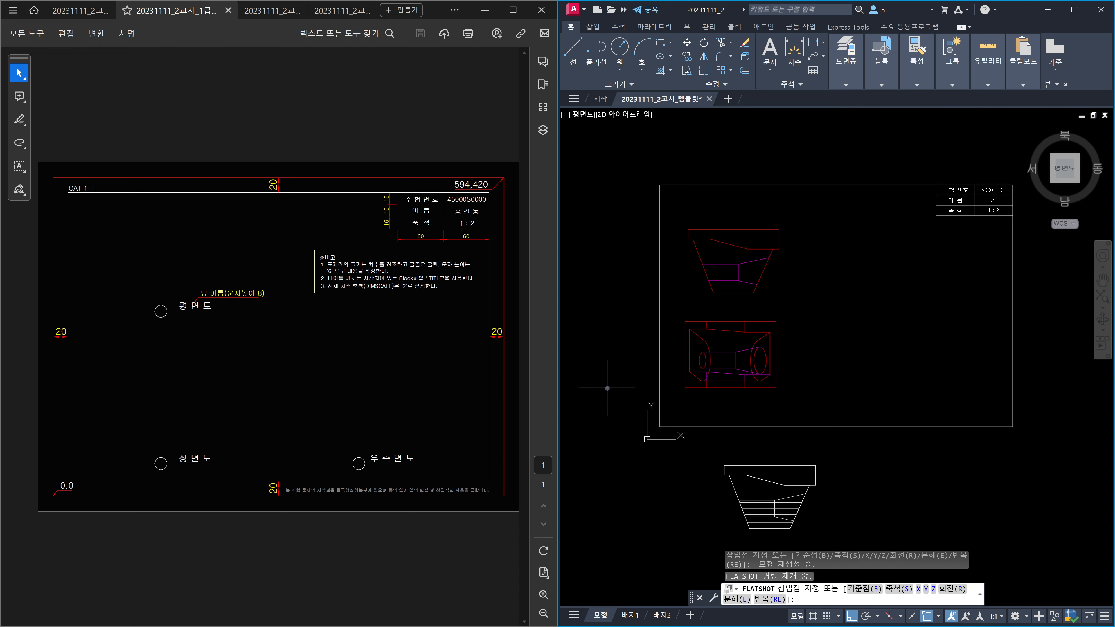
{"action": "key", "text": "Return"}
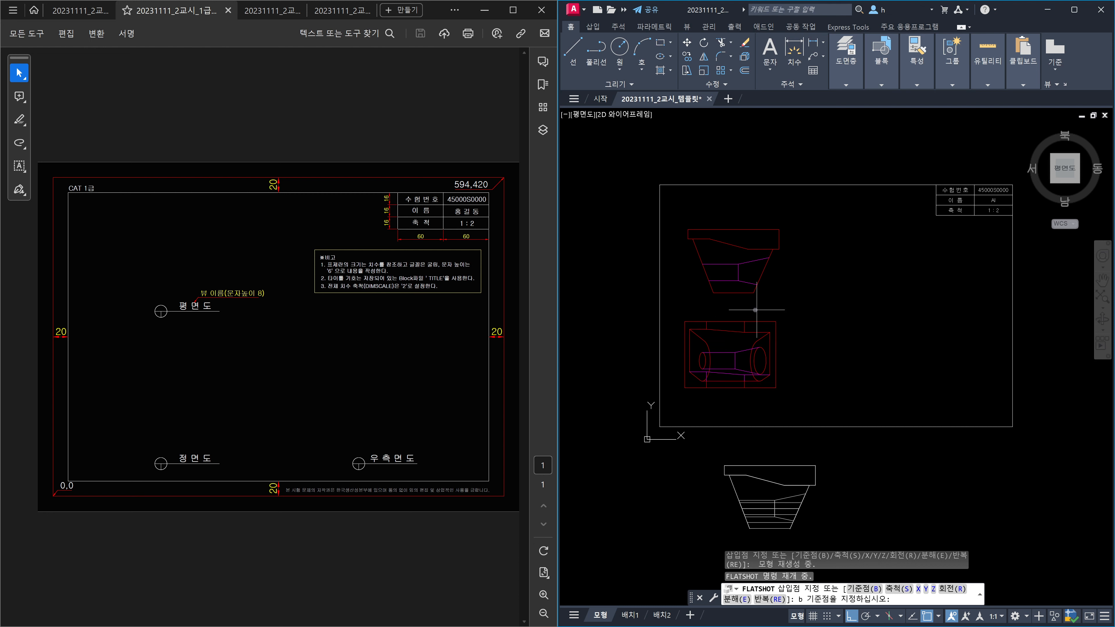
{"action": "left_click", "coordinate": [776, 322]}
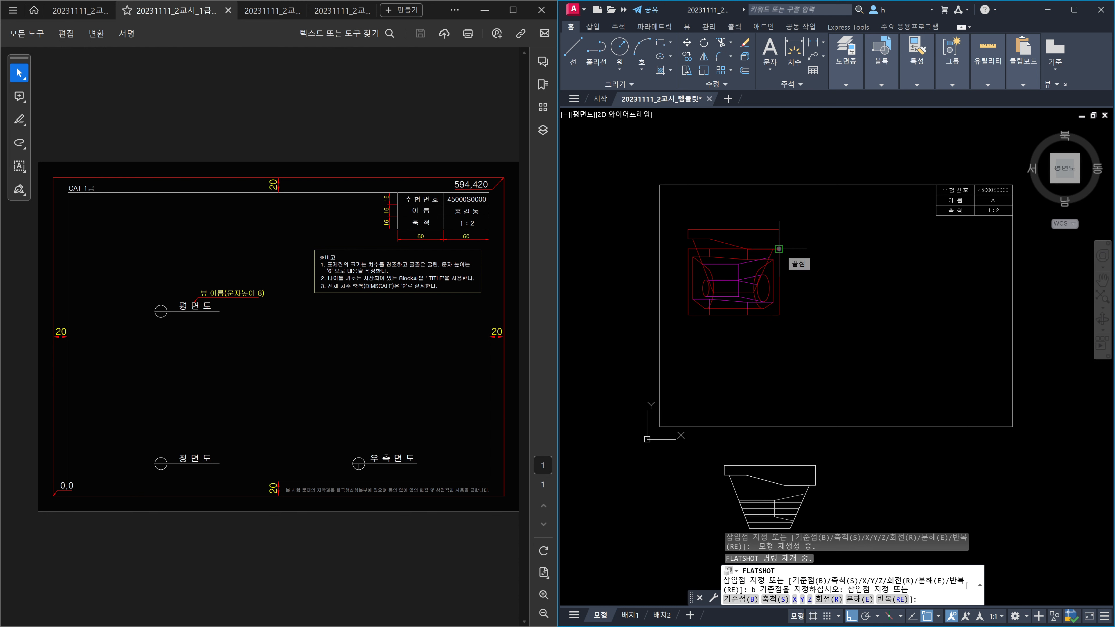
{"action": "left_click", "coordinate": [779, 249]}
{"action": "key", "text": "Return"}
{"action": "key", "text": "Return"}
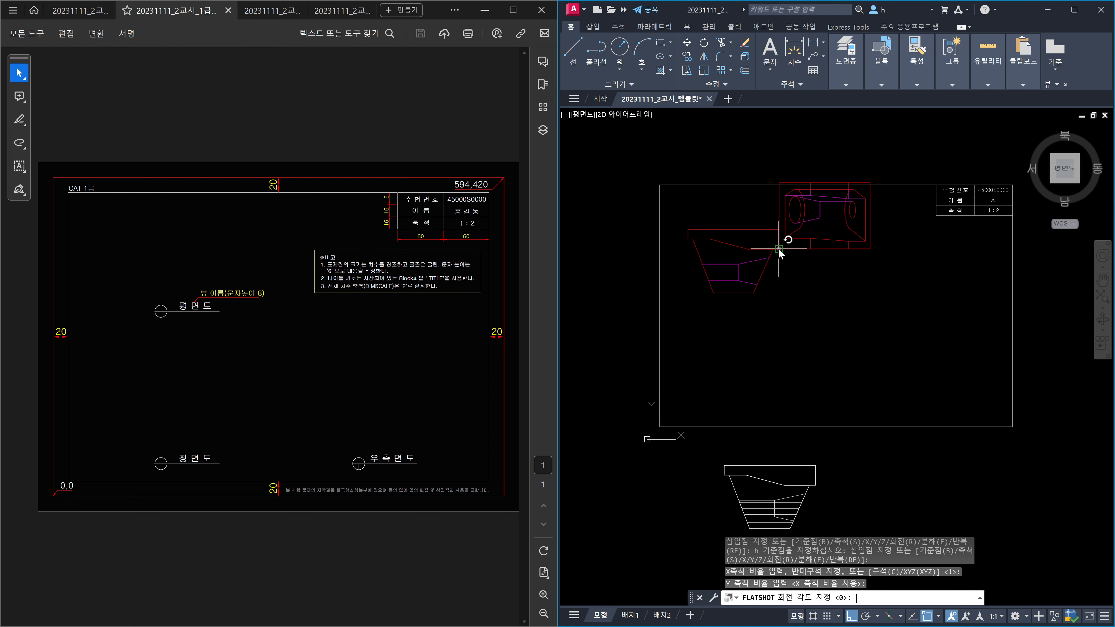
{"action": "key", "text": "Return"}
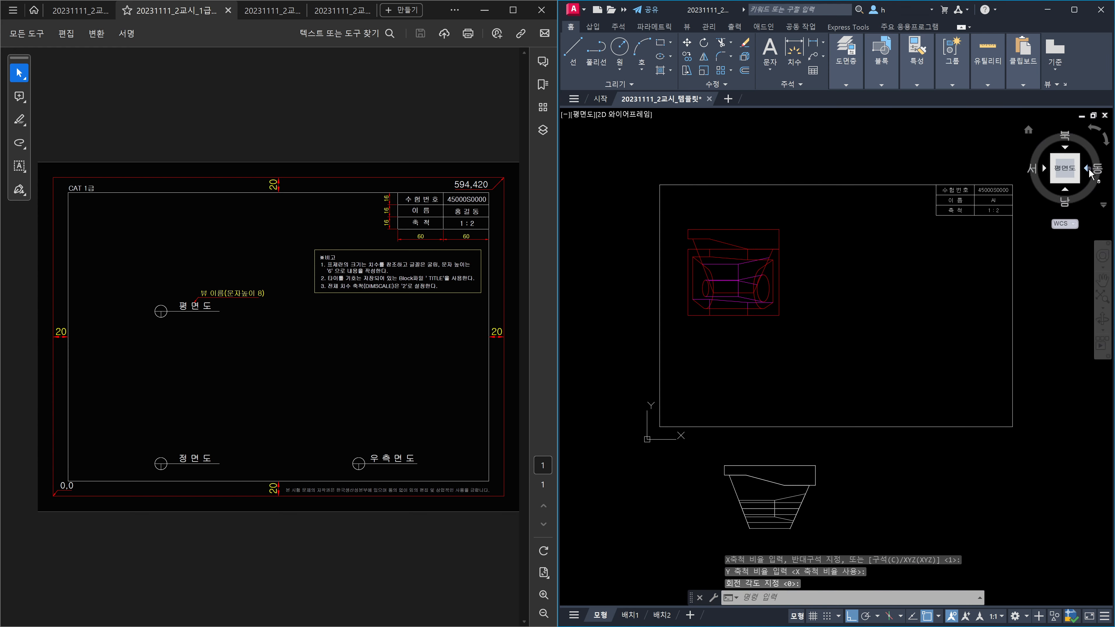
{"action": "left_click", "coordinate": [1087, 169]}
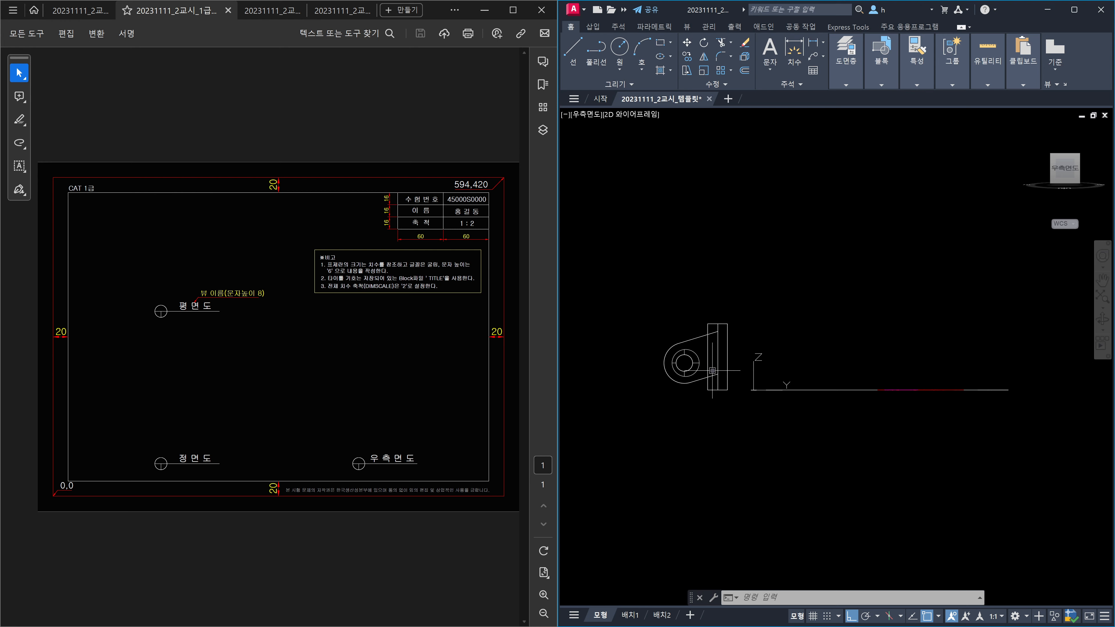
Step: Flatshot the right side view and insert it inside the border by a chosen base point
{"action": "type", "text": "FLATSHOT"}
{"action": "key", "text": "Return"}
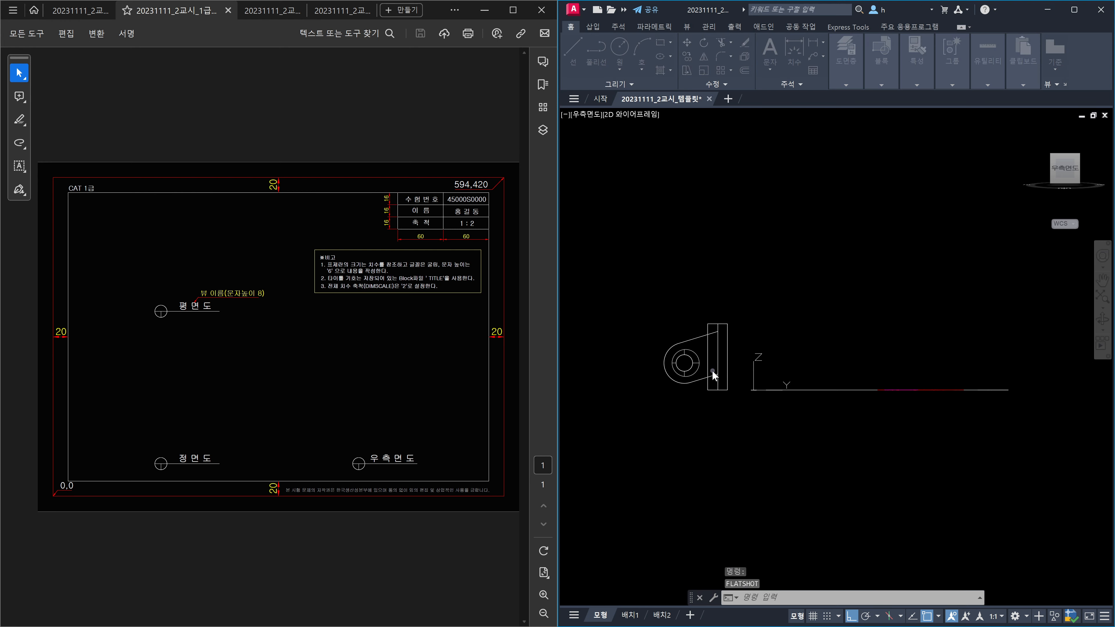
{"action": "key", "text": "Return"}
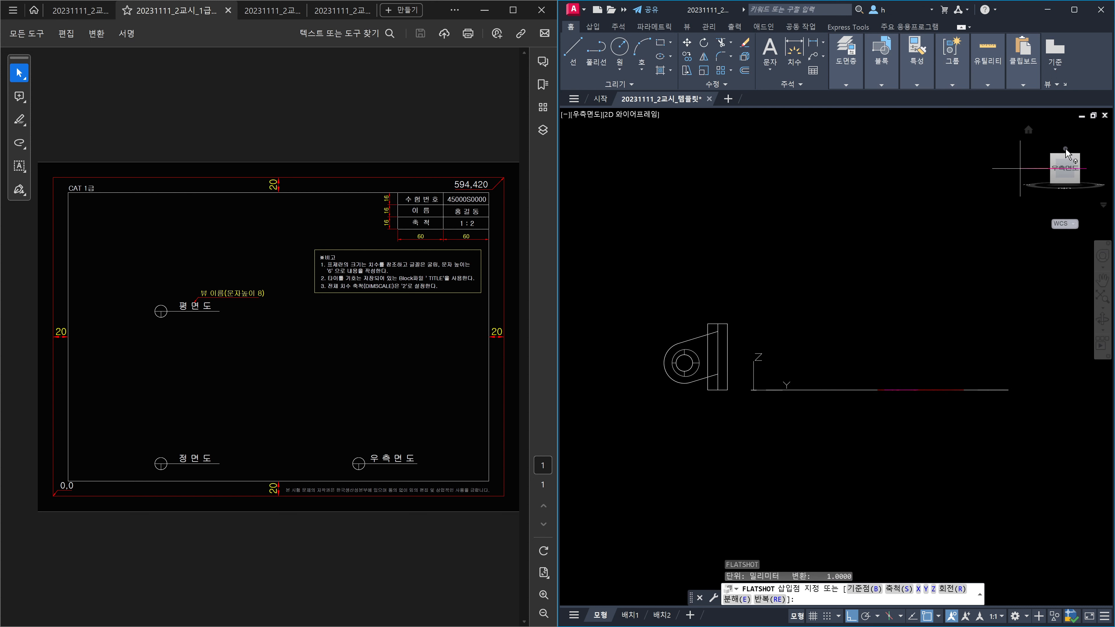
{"action": "left_click", "coordinate": [1065, 150]}
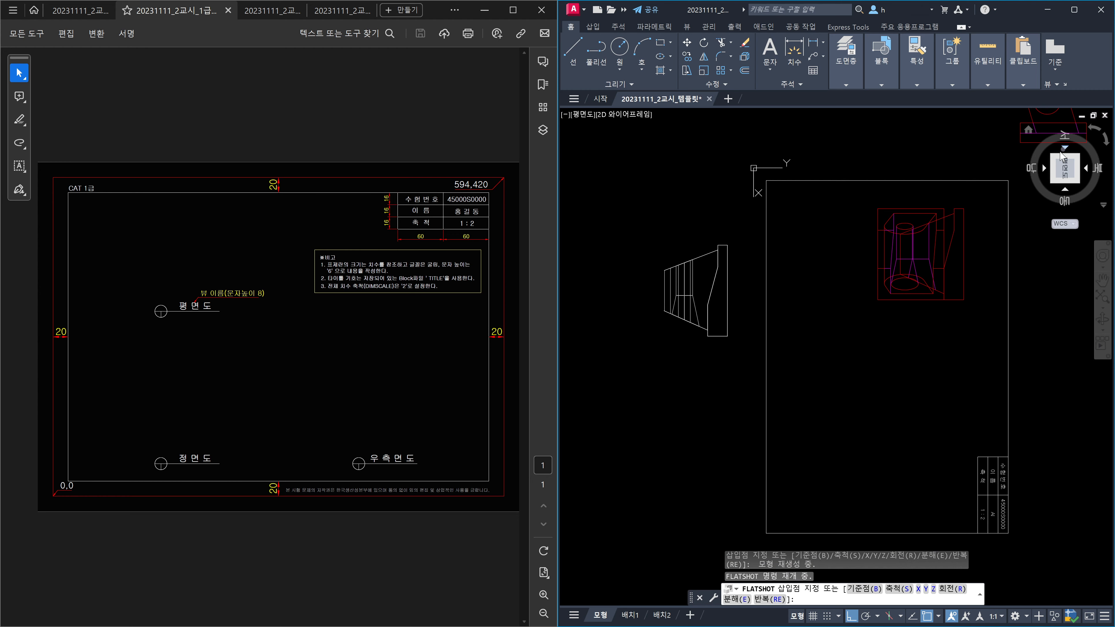
{"action": "left_click", "coordinate": [1094, 133]}
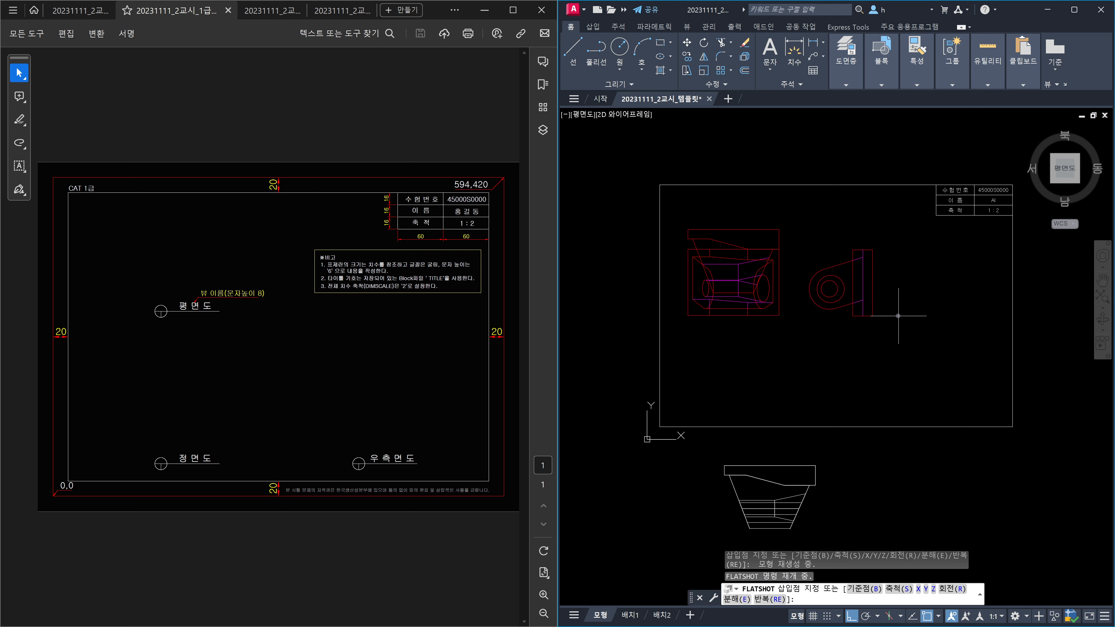
{"action": "type", "text": "b"}
{"action": "key", "text": "Return"}
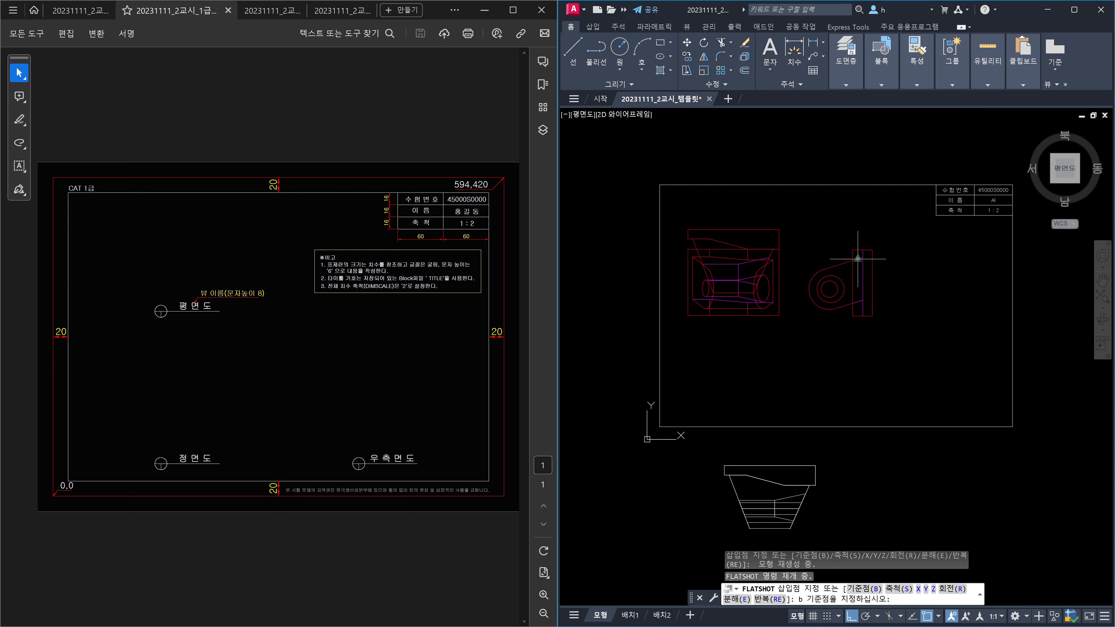
{"action": "left_click", "coordinate": [854, 250]}
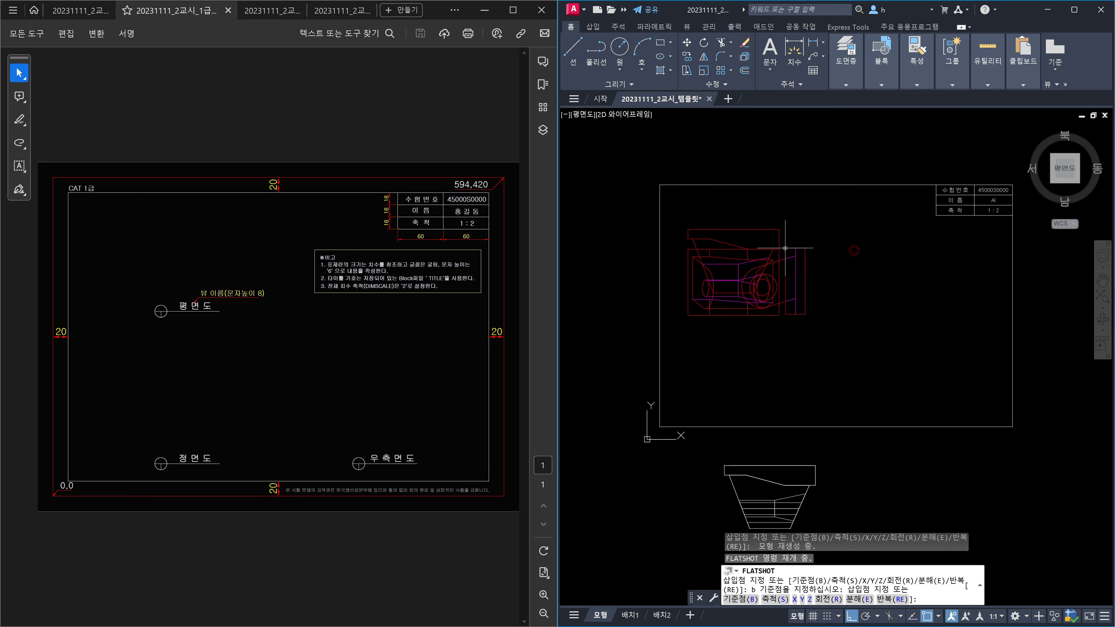
{"action": "left_click", "coordinate": [779, 248]}
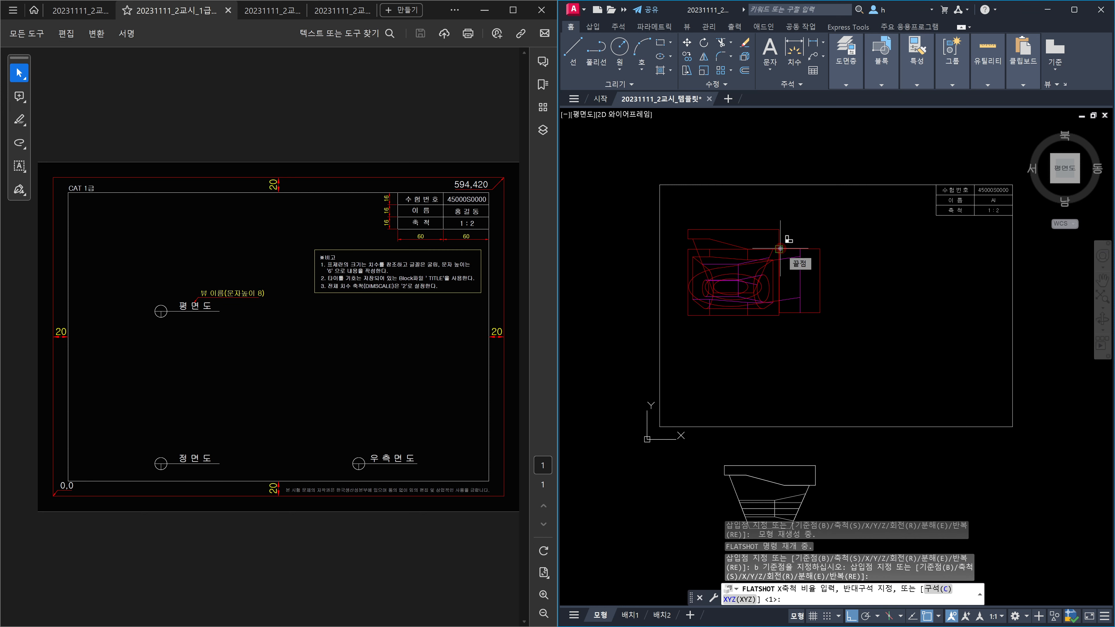
{"action": "key", "text": "Return"}
{"action": "key", "text": "Return"}
{"action": "key", "text": "Return"}
{"action": "key", "text": "Escape"}
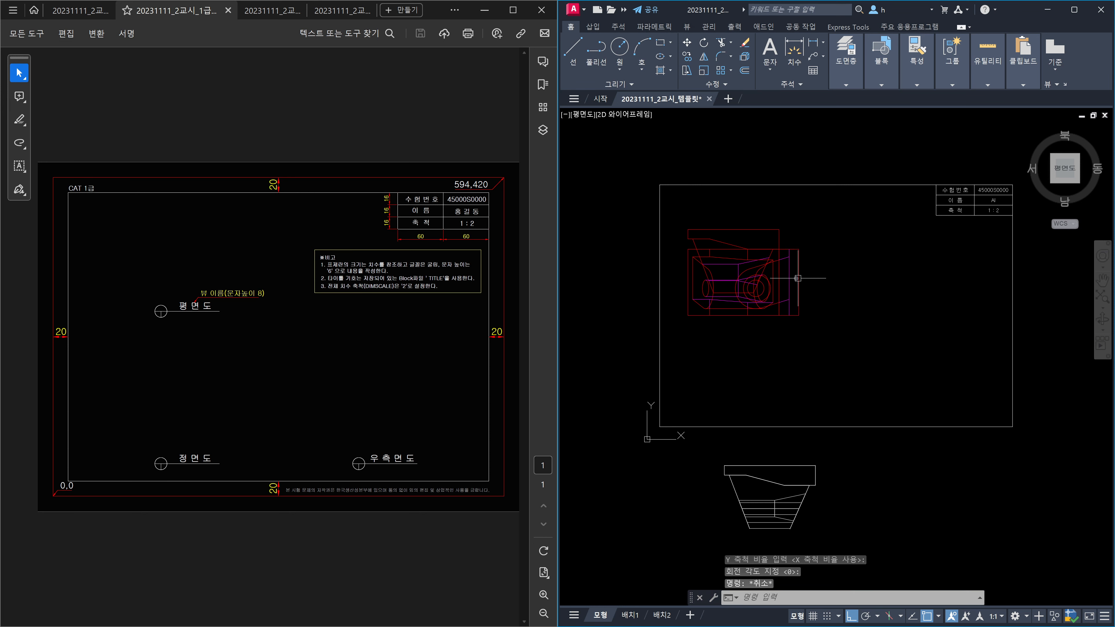
{"action": "key", "text": "Escape"}
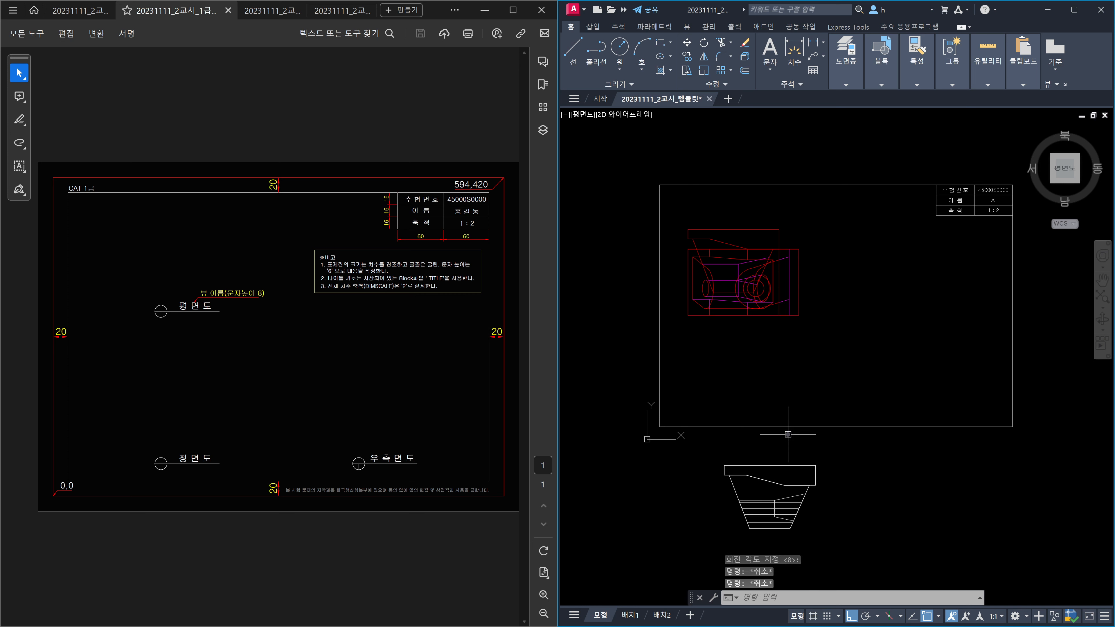
Step: Move the two parts down into the lower front-view position
{"action": "type", "text": "m"}
{"action": "key", "text": "Return"}
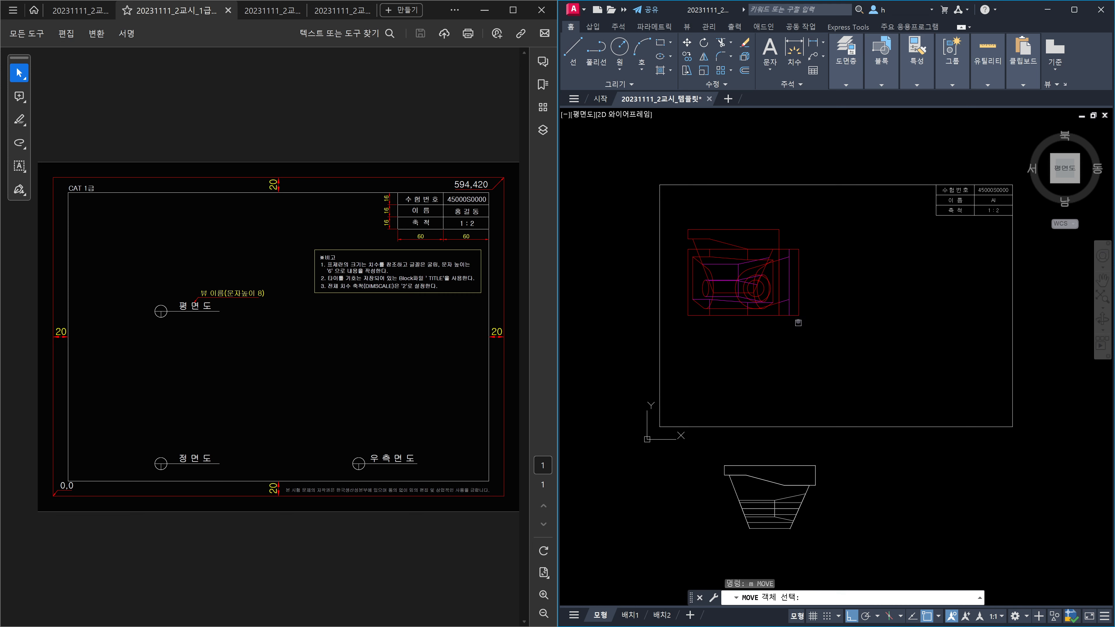
{"action": "left_click", "coordinate": [797, 313]}
{"action": "left_click", "coordinate": [760, 315]}
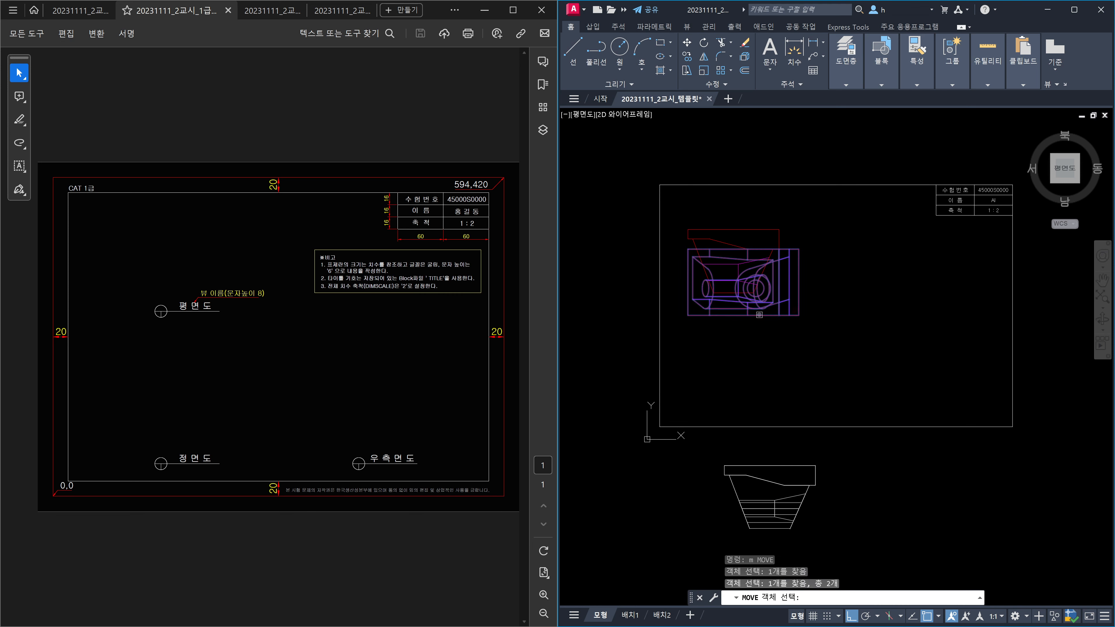
{"action": "key", "text": "Return"}
{"action": "left_click", "coordinate": [839, 277]}
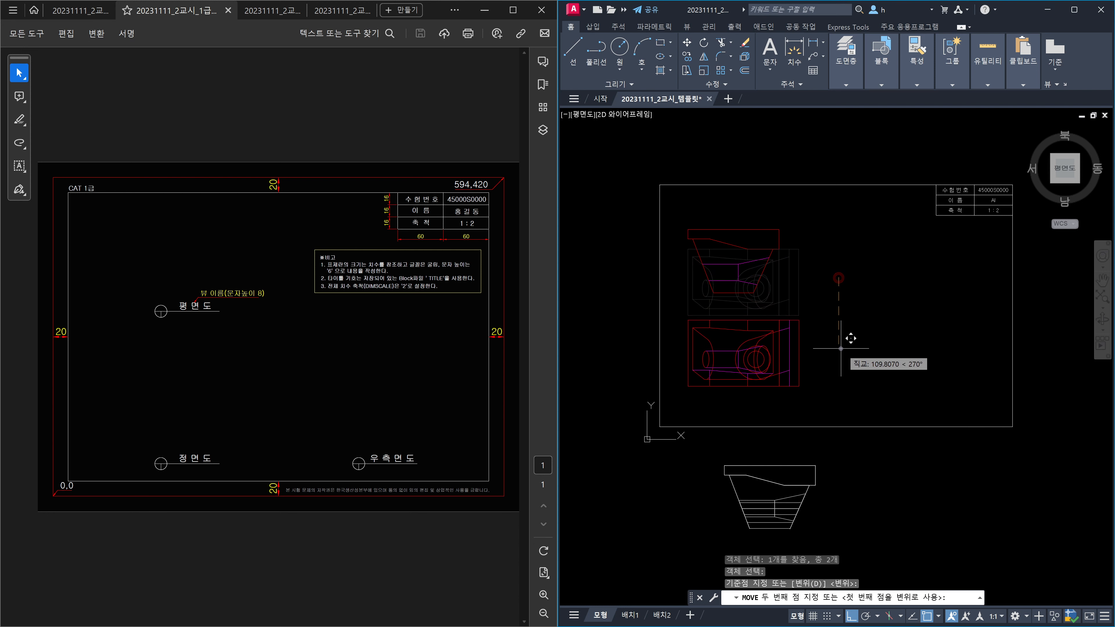
{"action": "left_click", "coordinate": [841, 354]}
Step: Move the round side-view part to the right of the front view
{"action": "key", "text": "Return"}
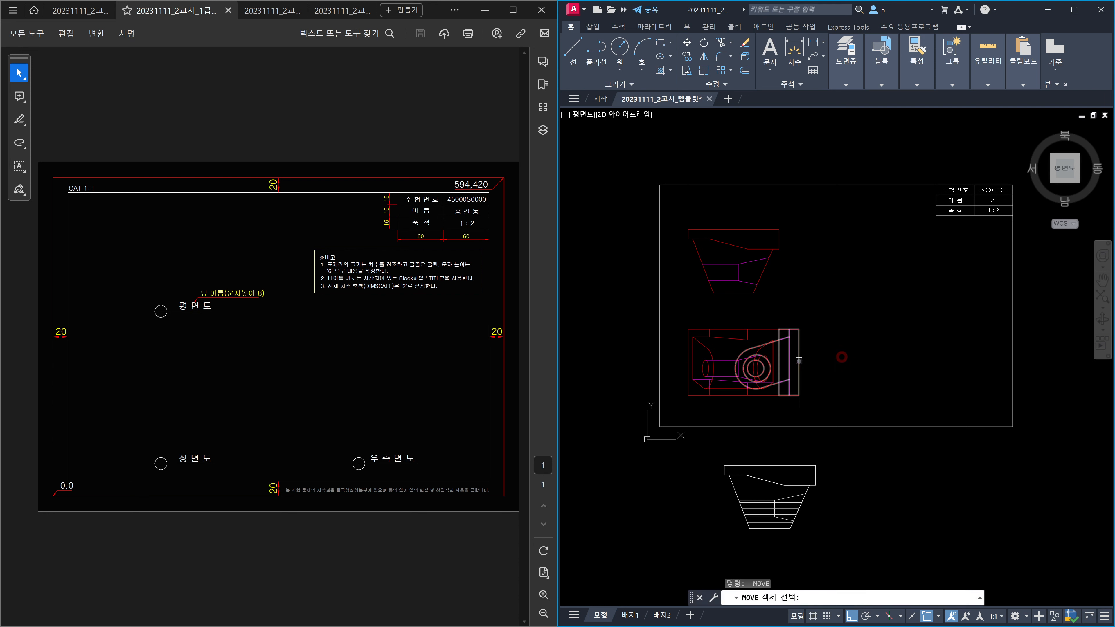
{"action": "left_click", "coordinate": [799, 360]}
{"action": "key", "text": "Return"}
{"action": "left_click", "coordinate": [826, 336]}
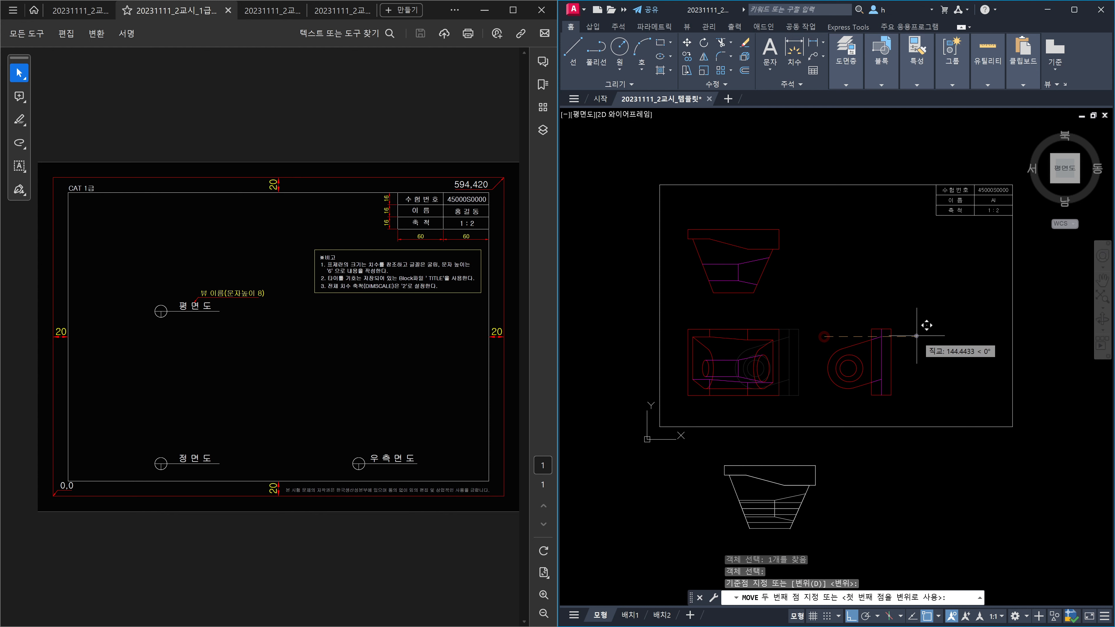
{"action": "left_click", "coordinate": [924, 336]}
{"action": "key", "text": "Escape"}
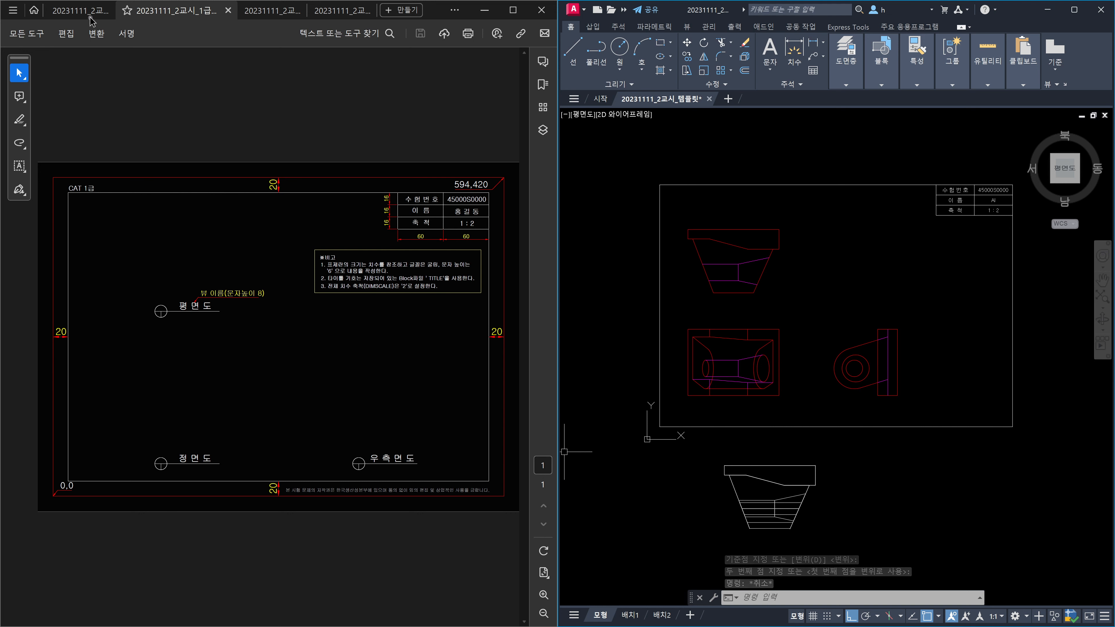
Step: Check the problem drawing for the intended view layout, then return
{"action": "left_click", "coordinate": [81, 12]}
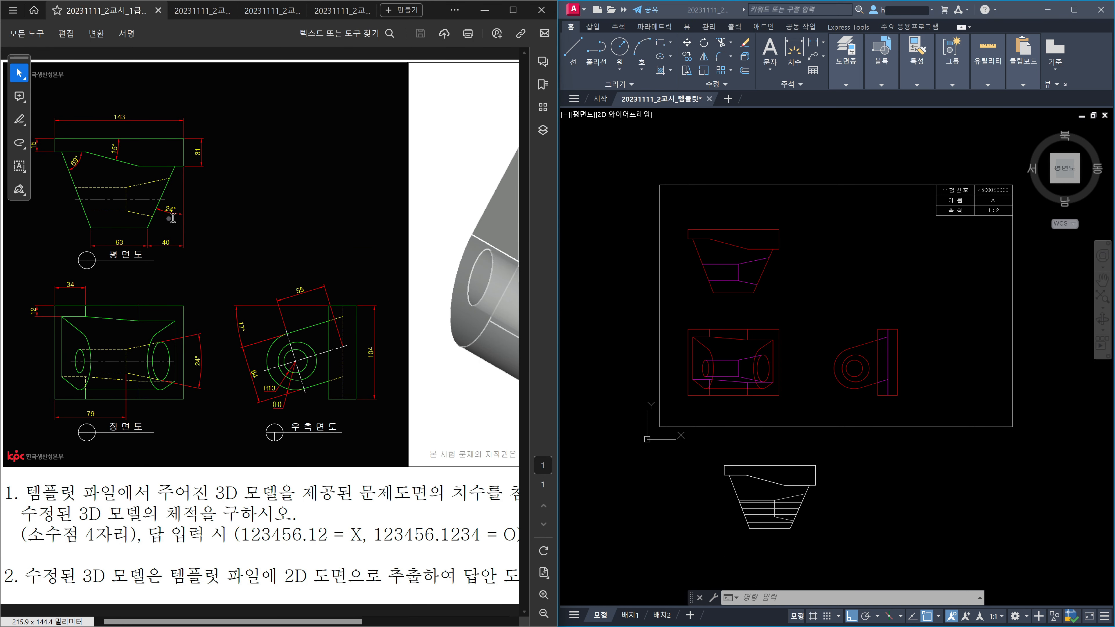
{"action": "left_click", "coordinate": [800, 278]}
{"action": "key", "text": "Escape"}
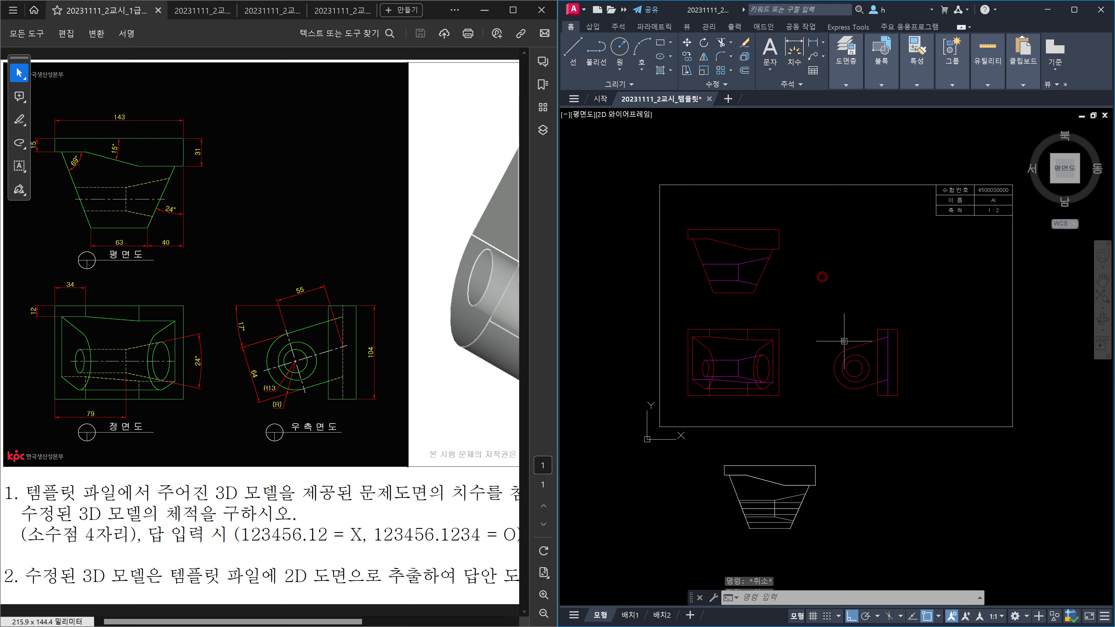
Step: Shift all three views together to the right
{"action": "type", "text": "m"}
{"action": "key", "text": "Return"}
{"action": "left_click", "coordinate": [948, 396]}
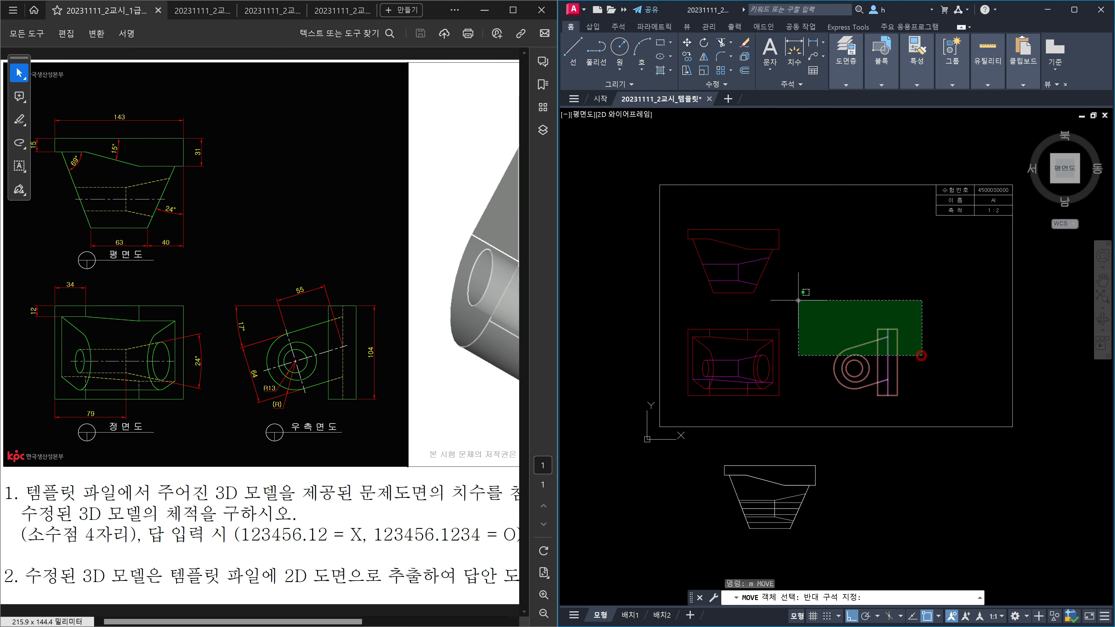
{"action": "left_click", "coordinate": [712, 255]}
{"action": "key", "text": "Return"}
{"action": "left_click", "coordinate": [806, 293]}
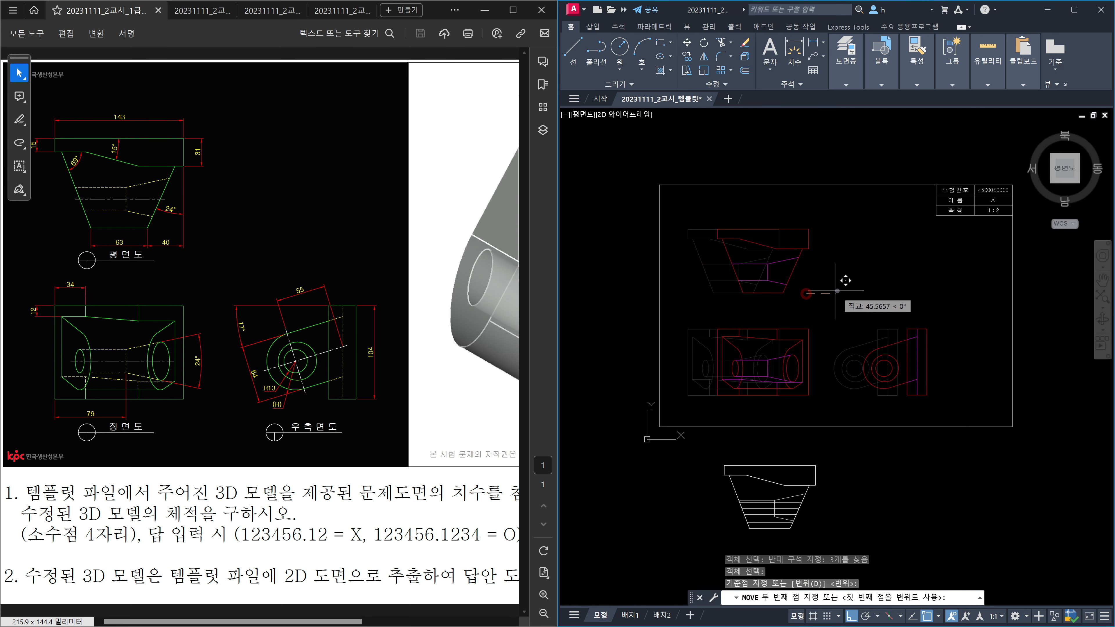
{"action": "left_click", "coordinate": [850, 293]}
Step: Raise the top view slightly above the front view
{"action": "key", "text": "Return"}
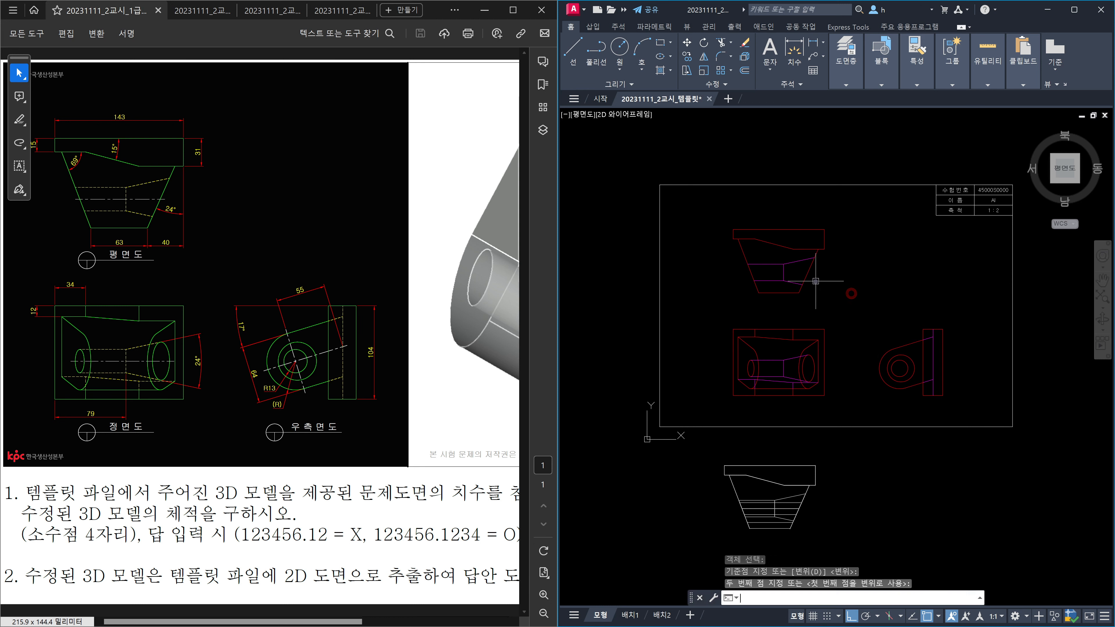
{"action": "left_click", "coordinate": [817, 281]}
{"action": "left_click", "coordinate": [795, 263]}
{"action": "key", "text": "Return"}
{"action": "left_click", "coordinate": [850, 275]}
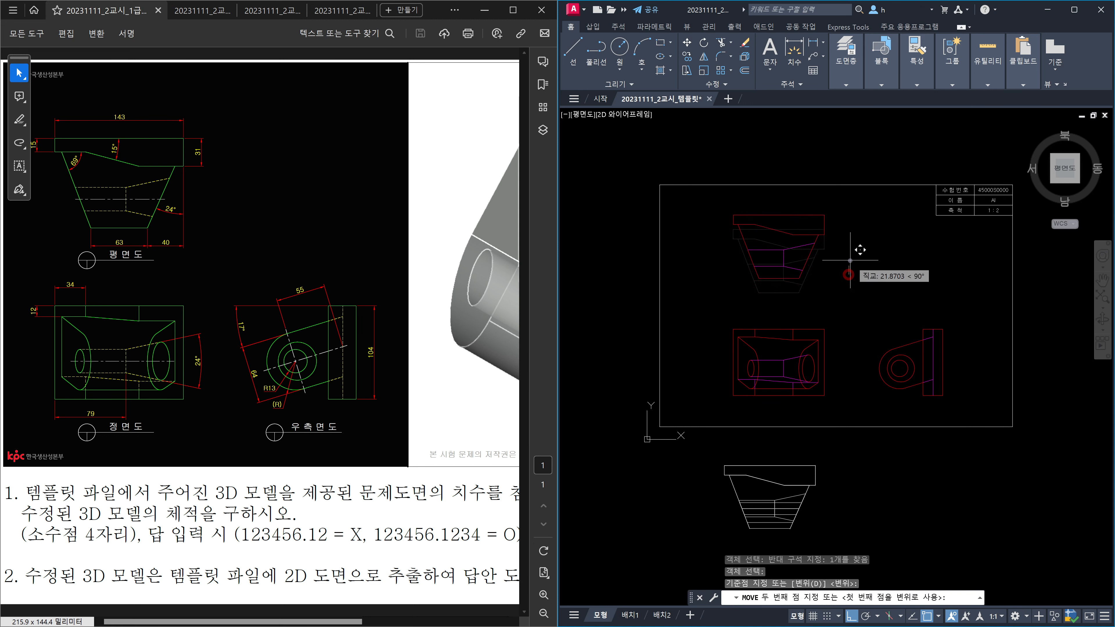
{"action": "left_click", "coordinate": [850, 260]}
Step: Shift the top and front views slightly left to align with the side view
{"action": "key", "text": "Return"}
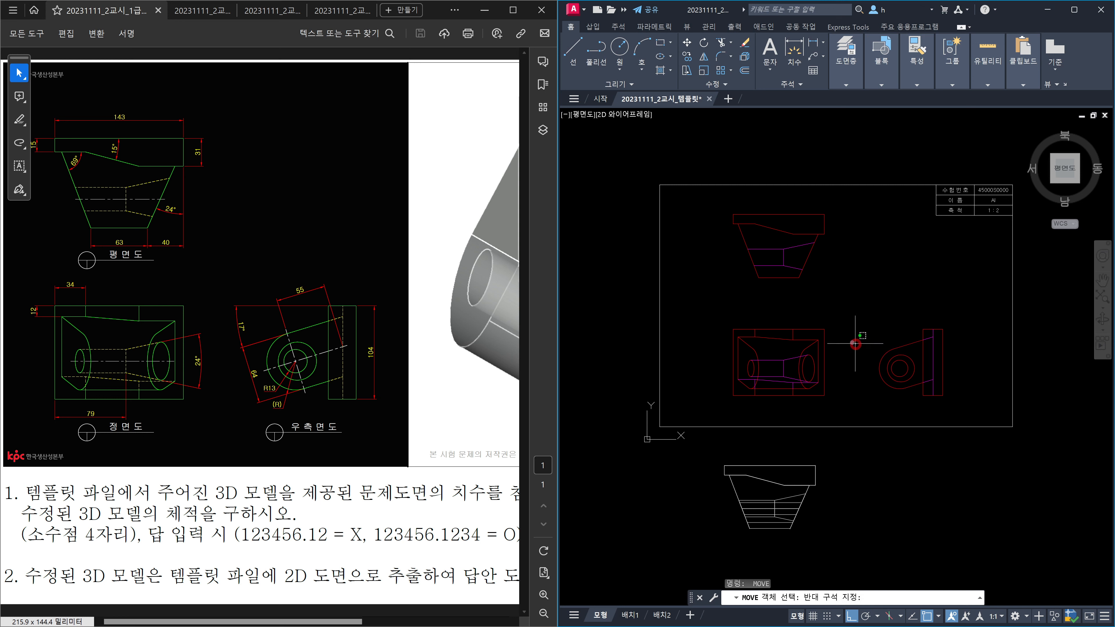
{"action": "left_click", "coordinate": [868, 339]}
{"action": "left_click", "coordinate": [744, 254]}
{"action": "key", "text": "Return"}
{"action": "left_click", "coordinate": [816, 303]}
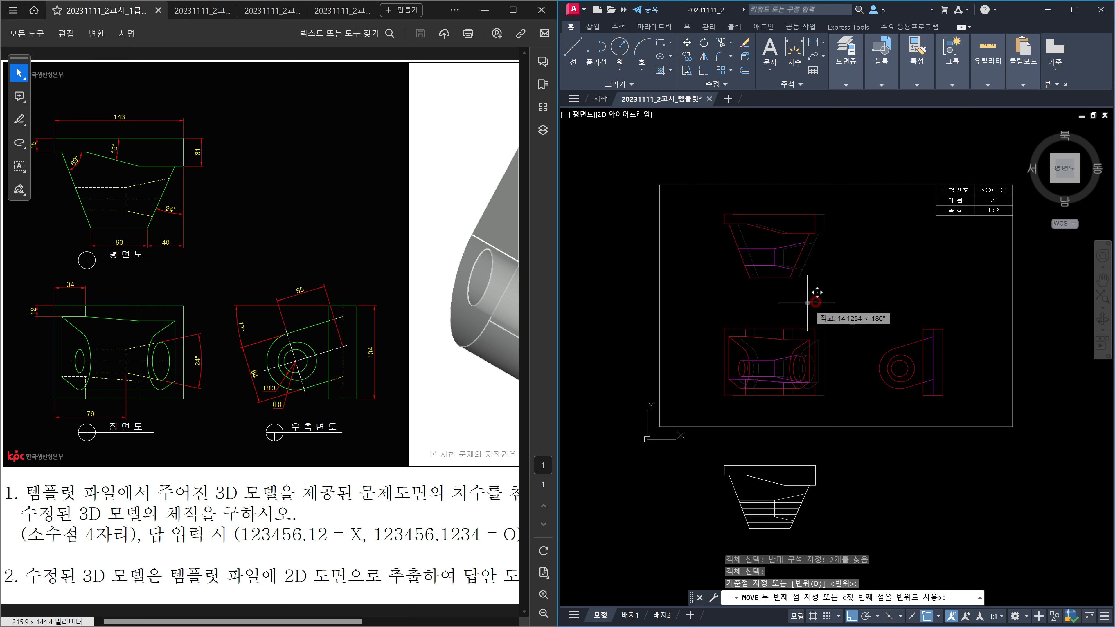
{"action": "left_click", "coordinate": [806, 303]}
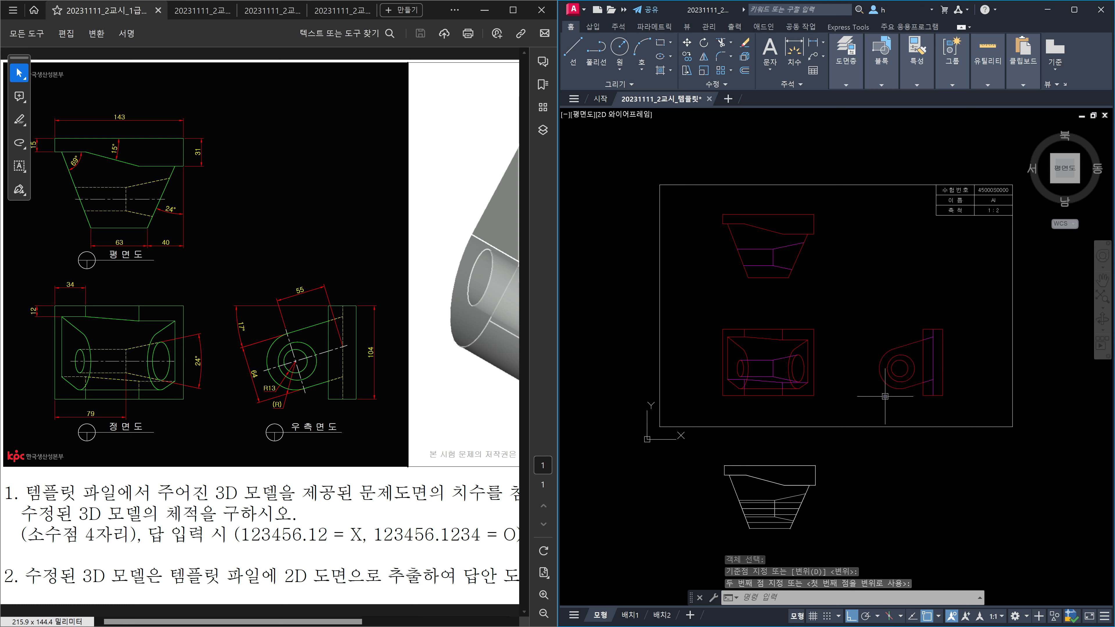
Step: Explode the front, side and top view blocks into individual lines
{"action": "type", "text": "x"}
{"action": "key", "text": "Return"}
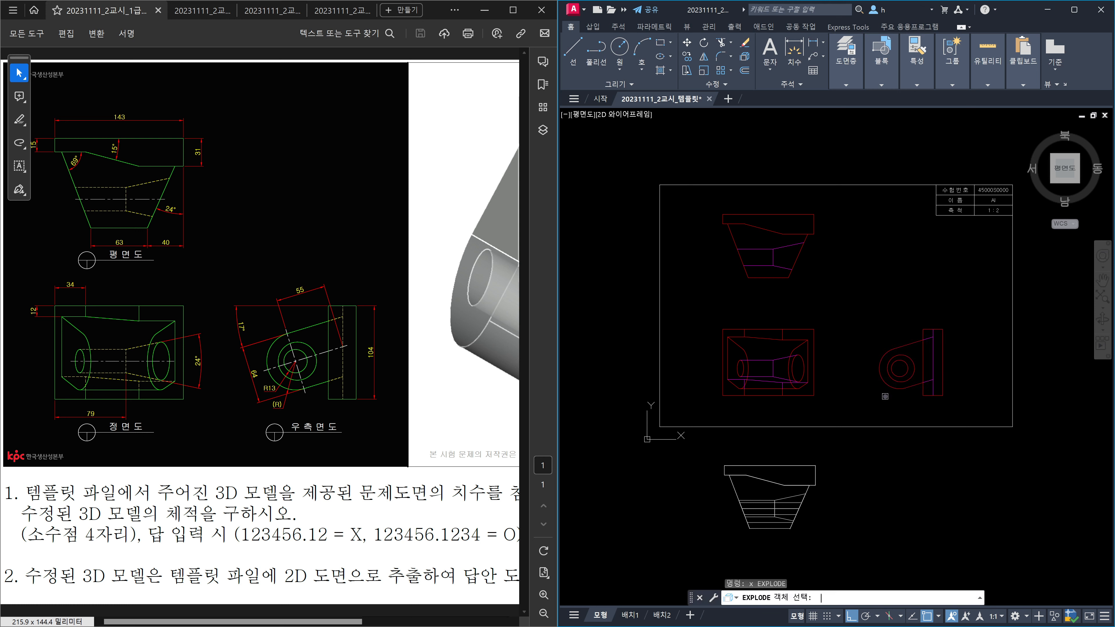
{"action": "left_click", "coordinate": [965, 365]}
{"action": "left_click", "coordinate": [760, 333]}
{"action": "left_click", "coordinate": [793, 290]}
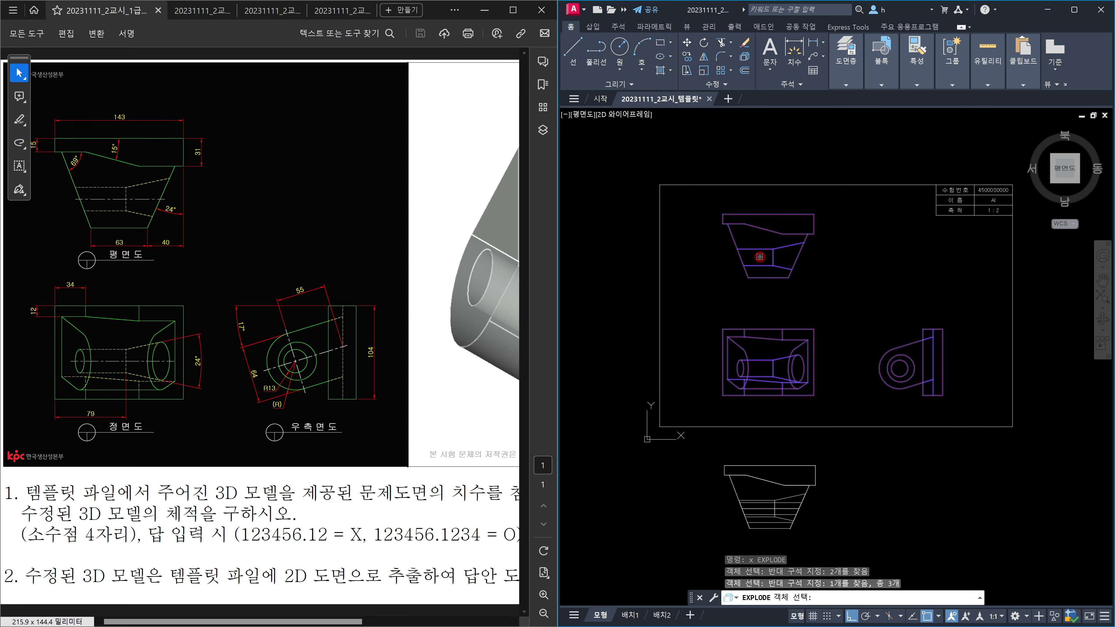
{"action": "key", "text": "Return"}
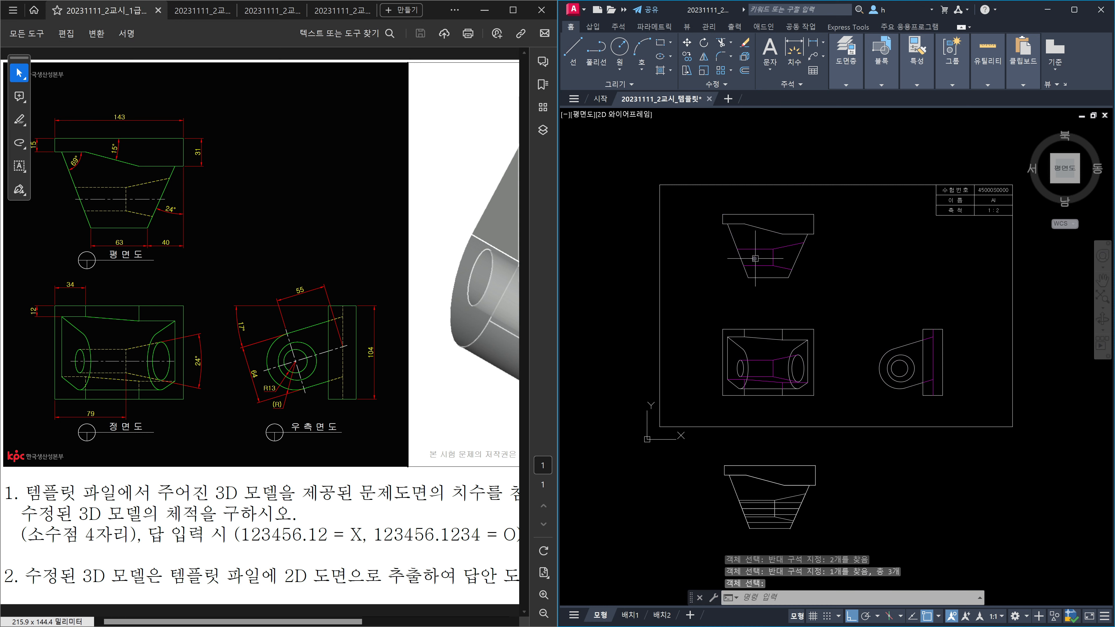
Step: Window-select all lines of the three views and enter OVERKILL
{"action": "left_click", "coordinate": [705, 161]}
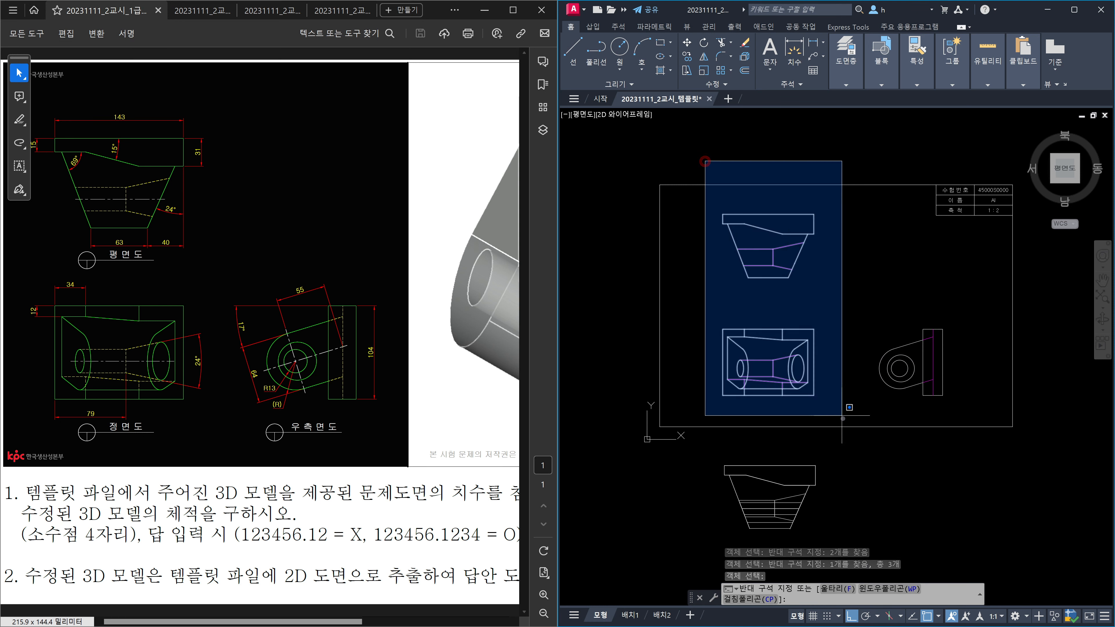
{"action": "left_click", "coordinate": [844, 419]}
{"action": "left_click", "coordinate": [852, 308]}
{"action": "left_click", "coordinate": [961, 405]}
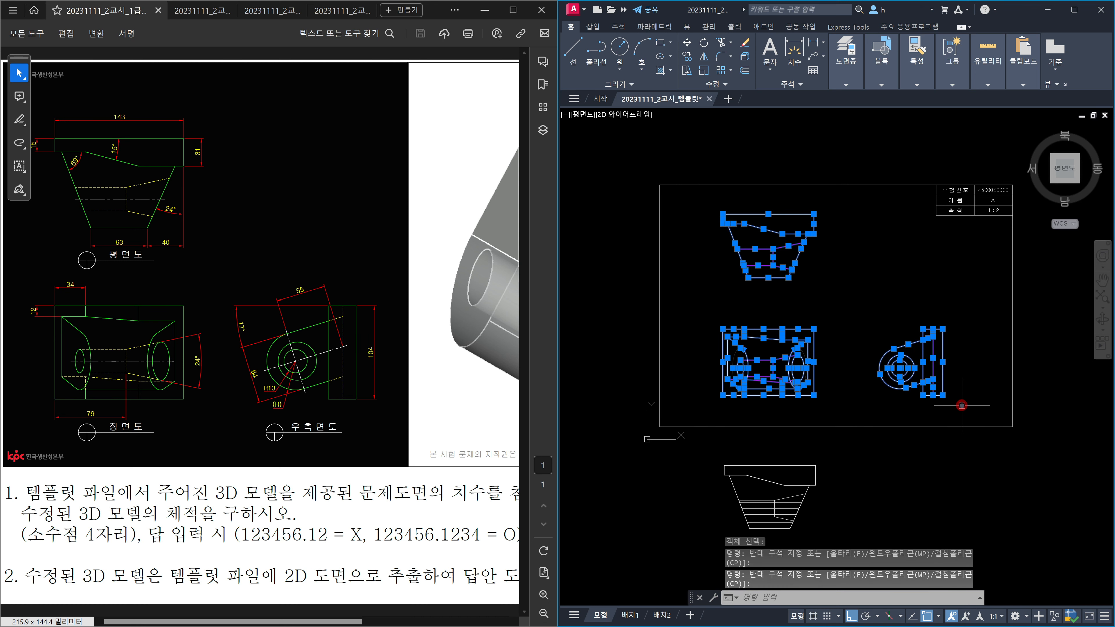
{"action": "type", "text": "OVERK"}
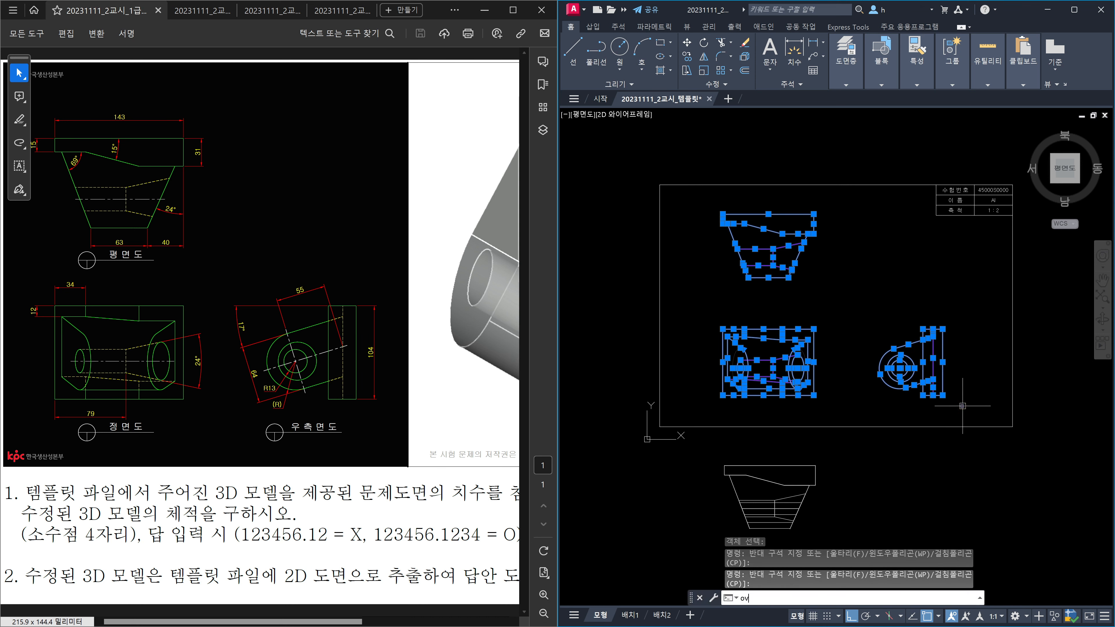
{"action": "type", "text": "i"}
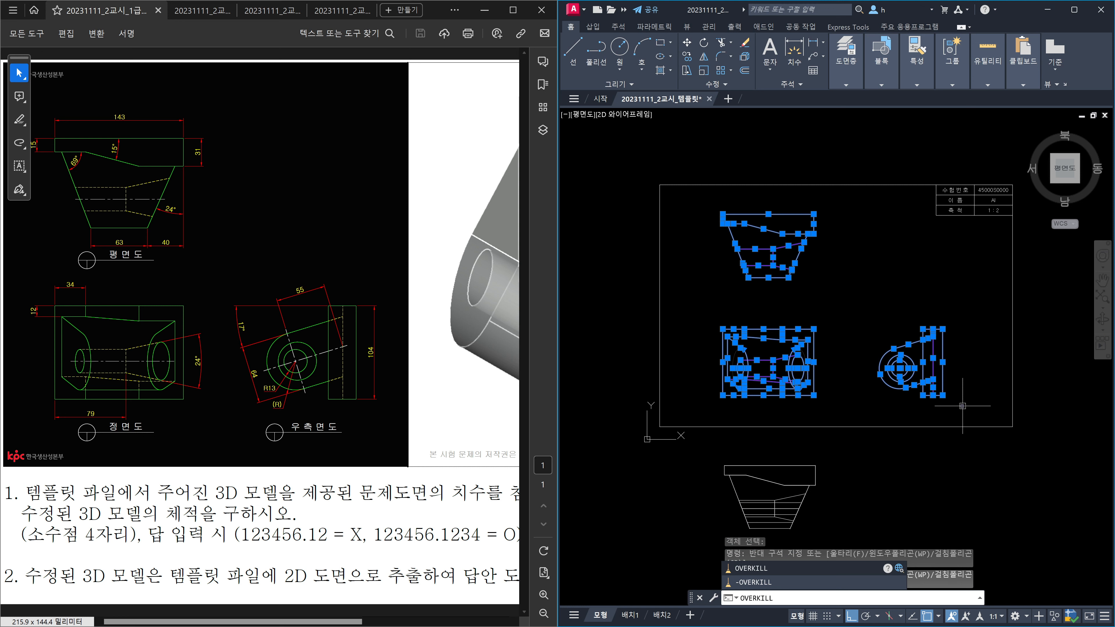
{"action": "type", "text": "LL"}
{"action": "key", "text": "Return"}
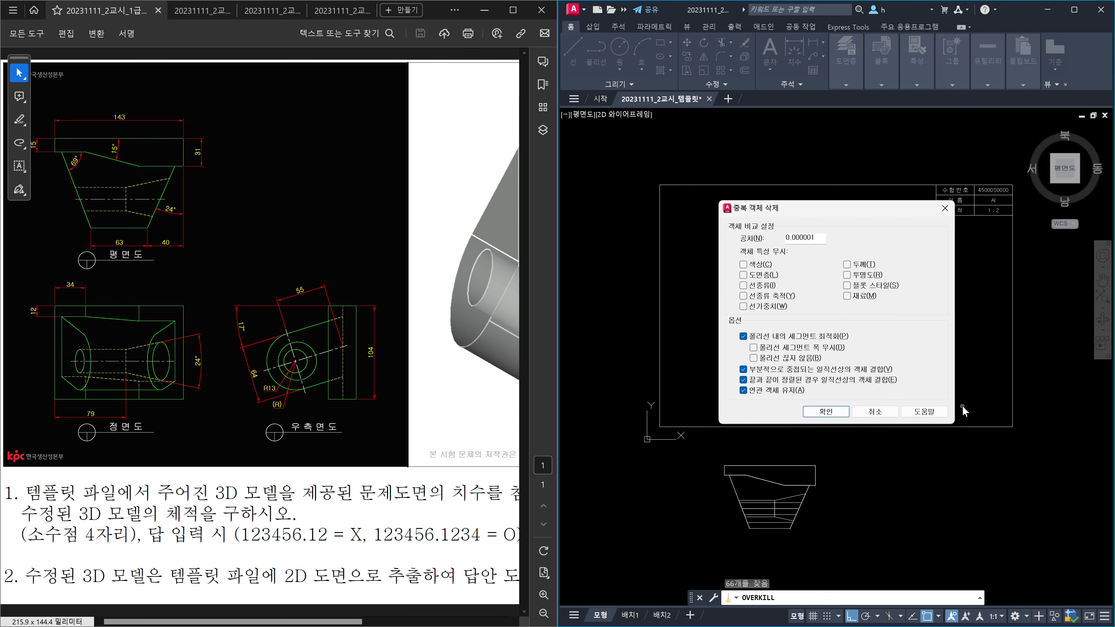
{"action": "left_click", "coordinate": [826, 412]}
{"action": "scroll", "coordinate": [745, 332], "scroll_direction": "up", "scroll_amount": 2}
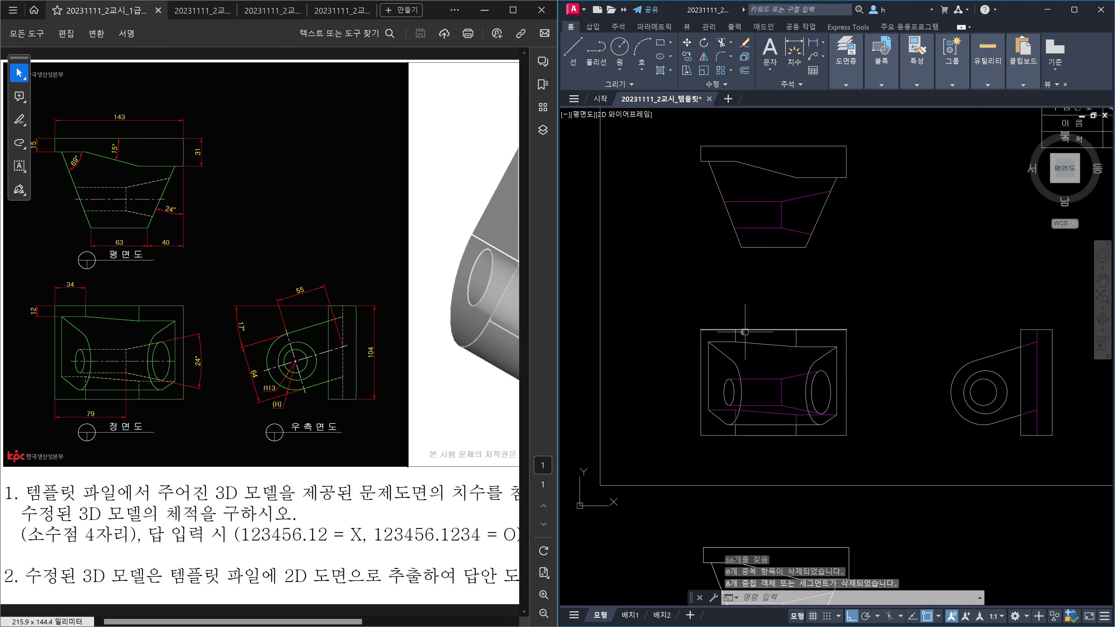
{"action": "scroll", "coordinate": [722, 331], "scroll_direction": "up", "scroll_amount": 2}
{"action": "left_click", "coordinate": [722, 330]}
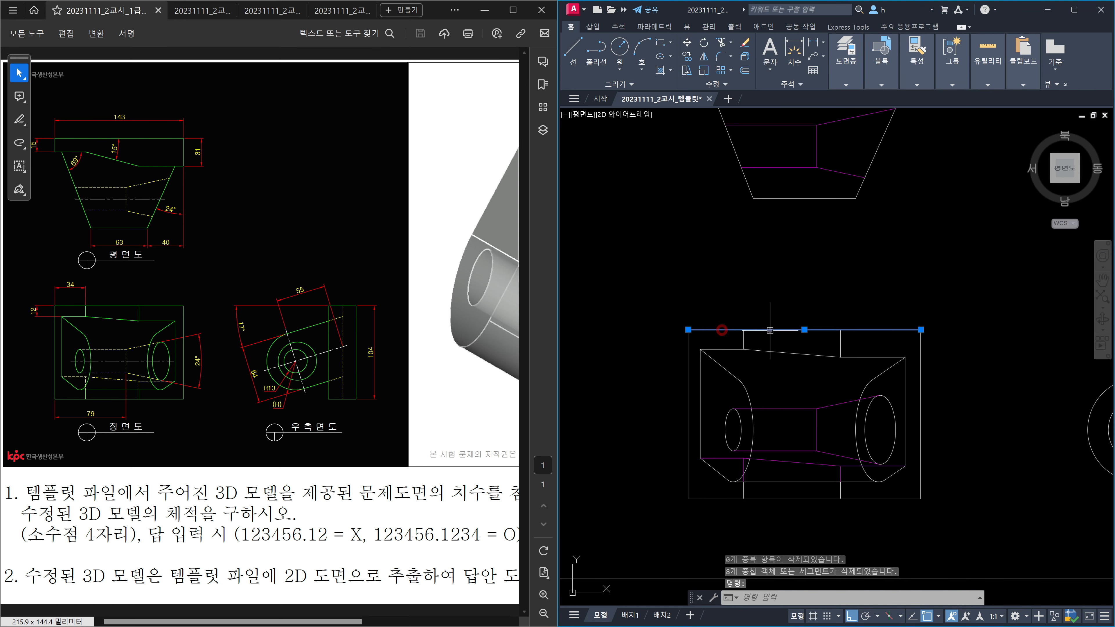
{"action": "left_click", "coordinate": [770, 330]}
{"action": "left_click", "coordinate": [876, 331]}
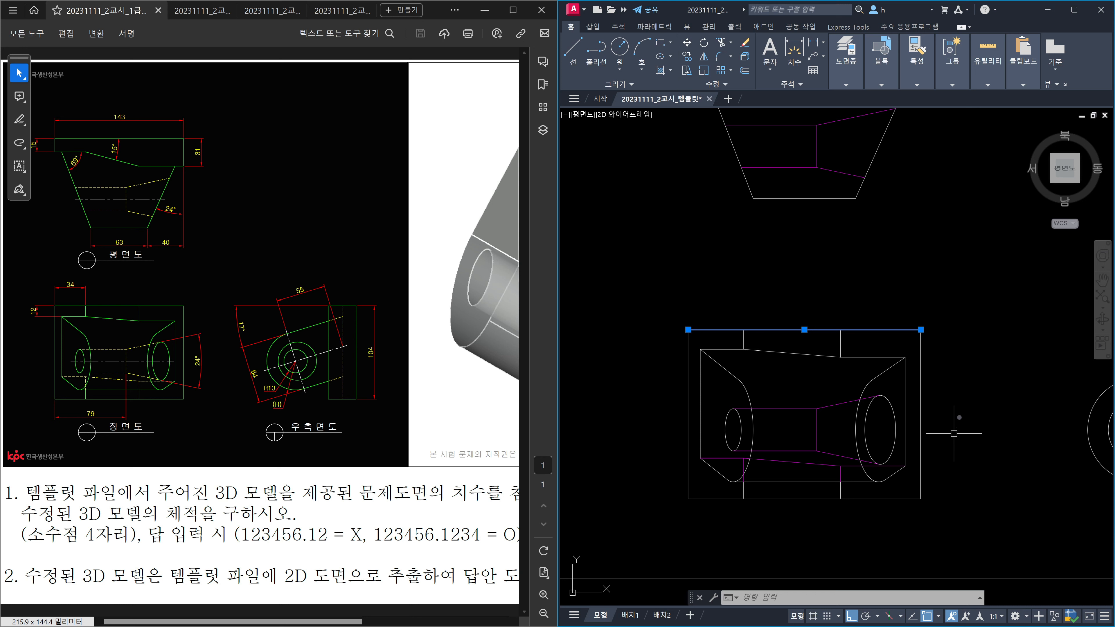
{"action": "key", "text": "Escape"}
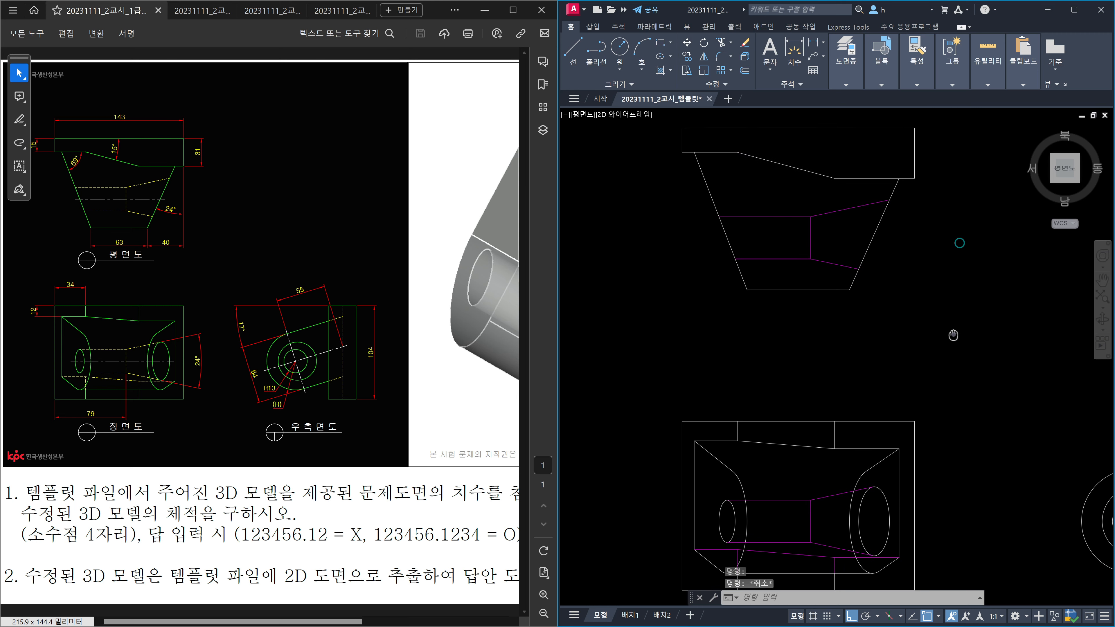
{"action": "middle_click_drag", "start_coordinate": [962, 246], "coordinate": [955, 337]}
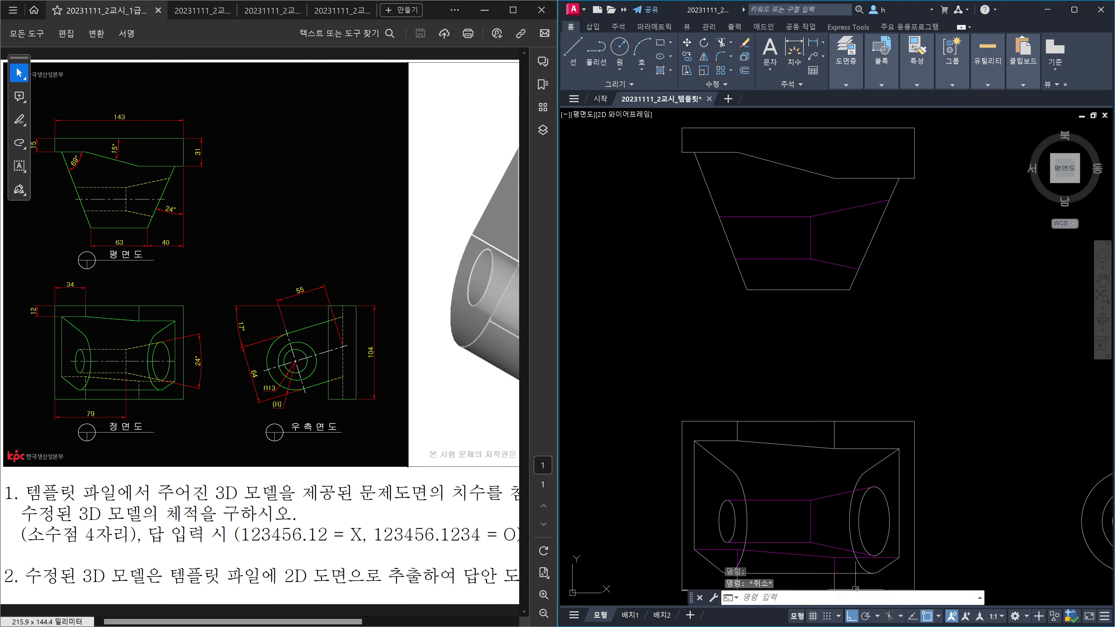
{"action": "mouse_move", "coordinate": [852, 281]}
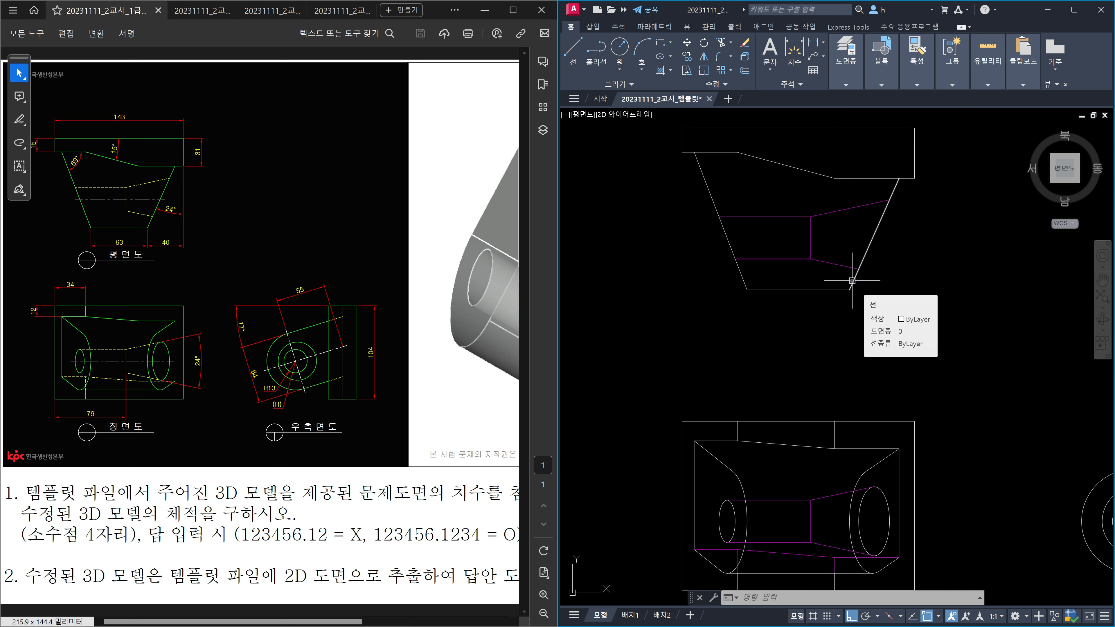
{"action": "key", "text": "Escape"}
{"action": "key", "text": "Escape"}
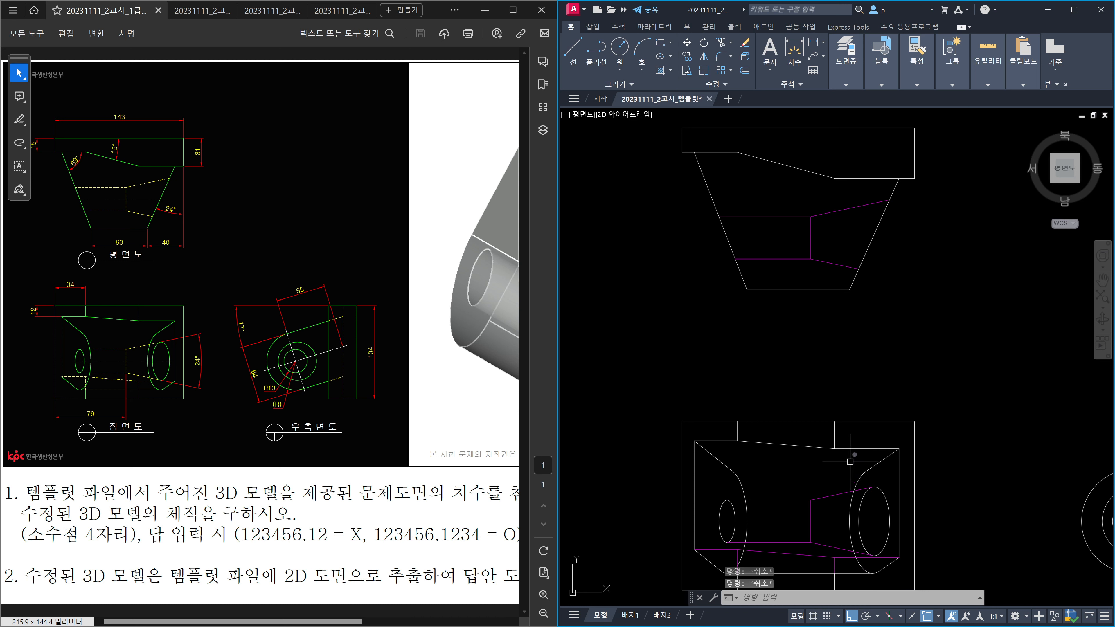
{"action": "left_click", "coordinate": [740, 280]}
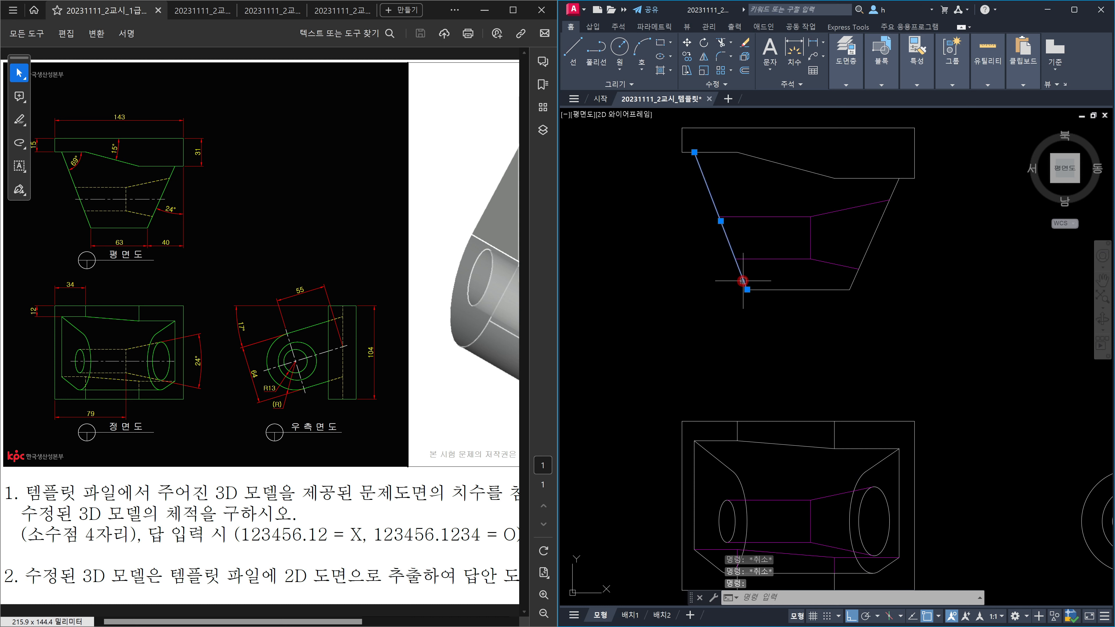
{"action": "key", "text": "Escape"}
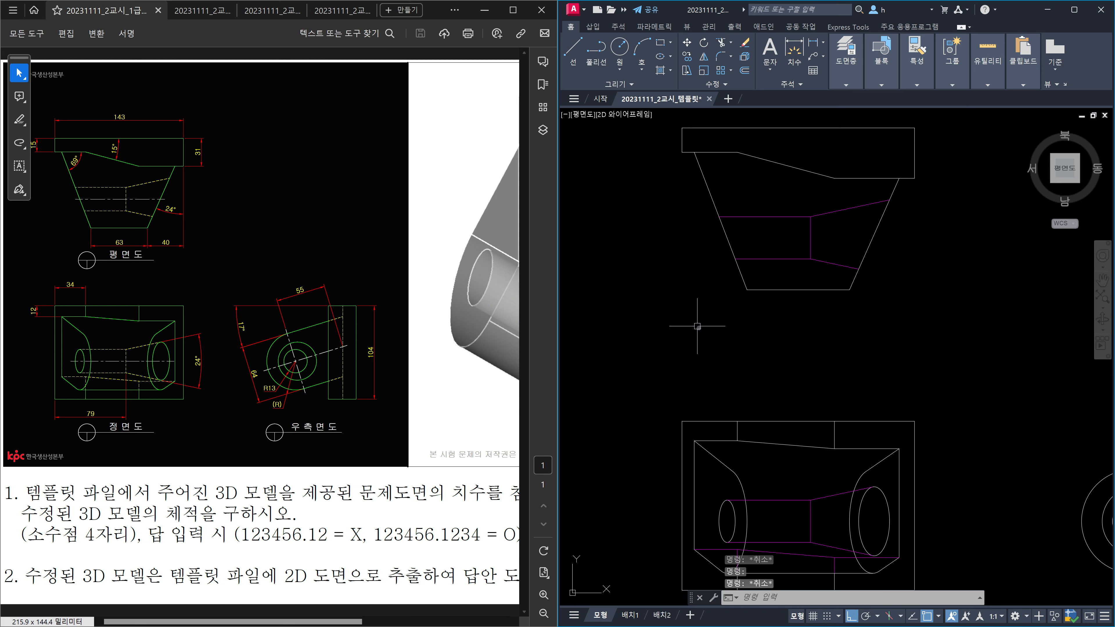
{"action": "left_click", "coordinate": [862, 507]}
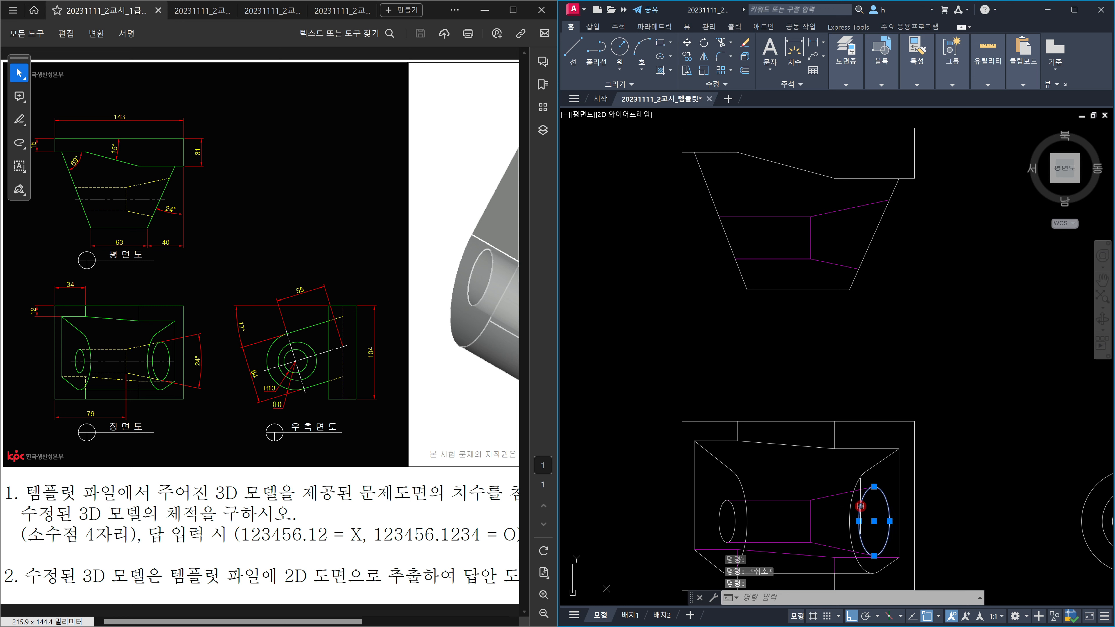
{"action": "key", "text": "Escape"}
{"action": "left_click", "coordinate": [851, 509]}
{"action": "left_click", "coordinate": [741, 521]}
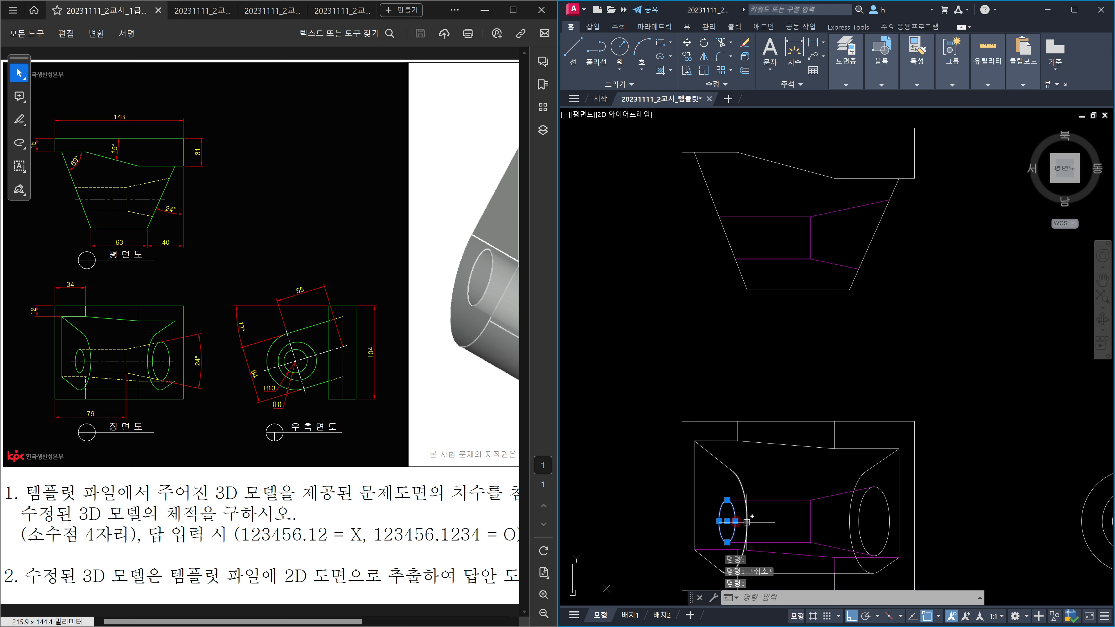
{"action": "middle_click_drag", "start_coordinate": [910, 496], "coordinate": [754, 359]}
{"action": "key", "text": "Escape"}
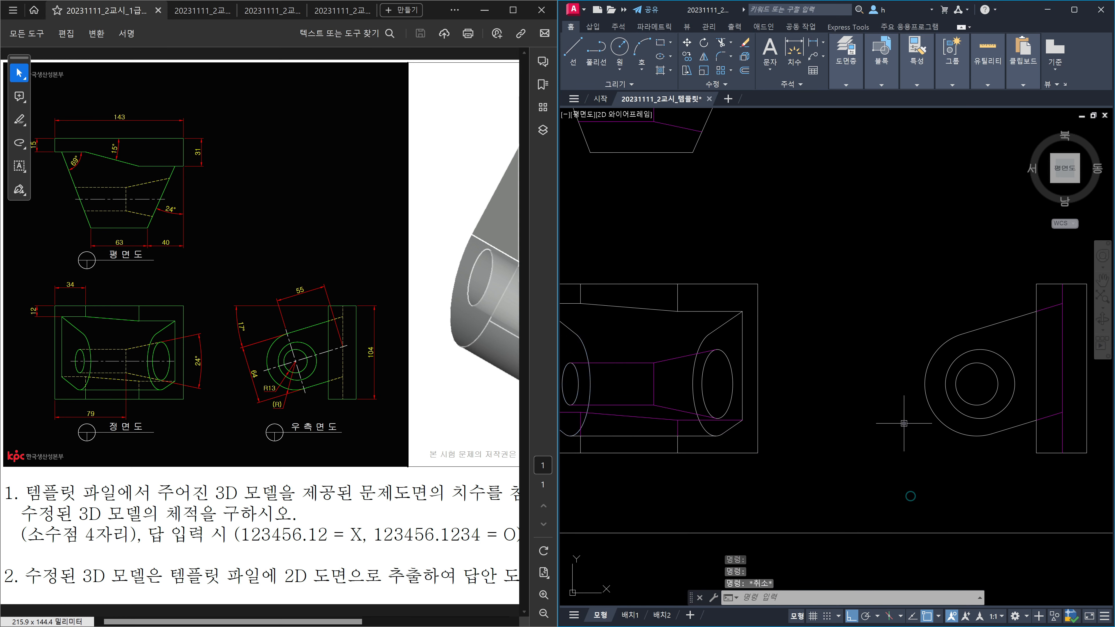
{"action": "left_click", "coordinate": [936, 424]}
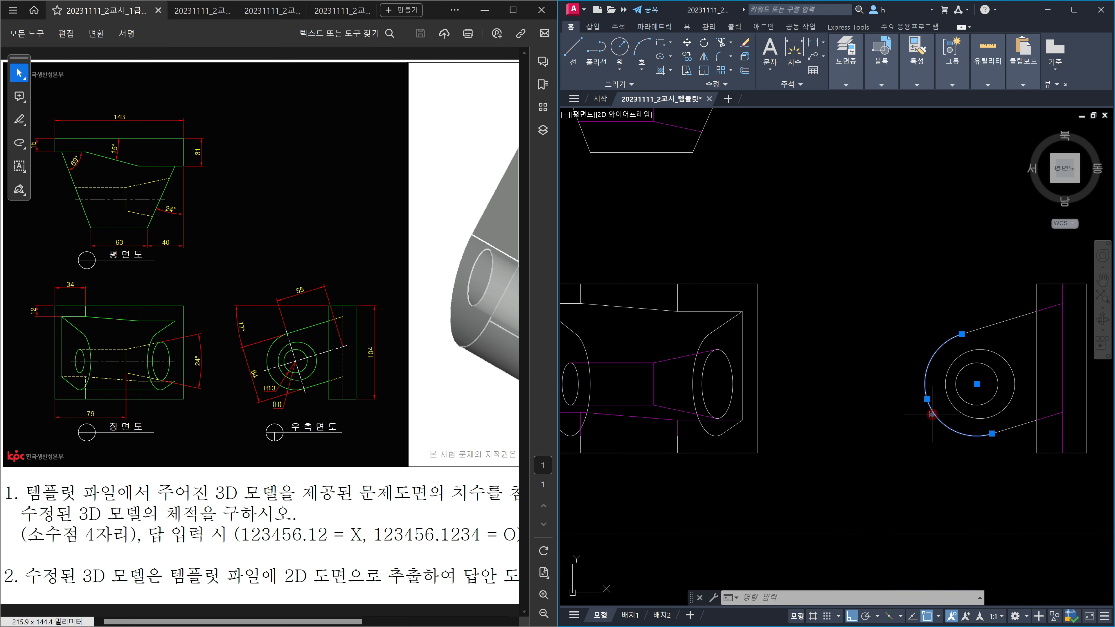
{"action": "key", "text": "Escape"}
{"action": "left_click", "coordinate": [954, 410]}
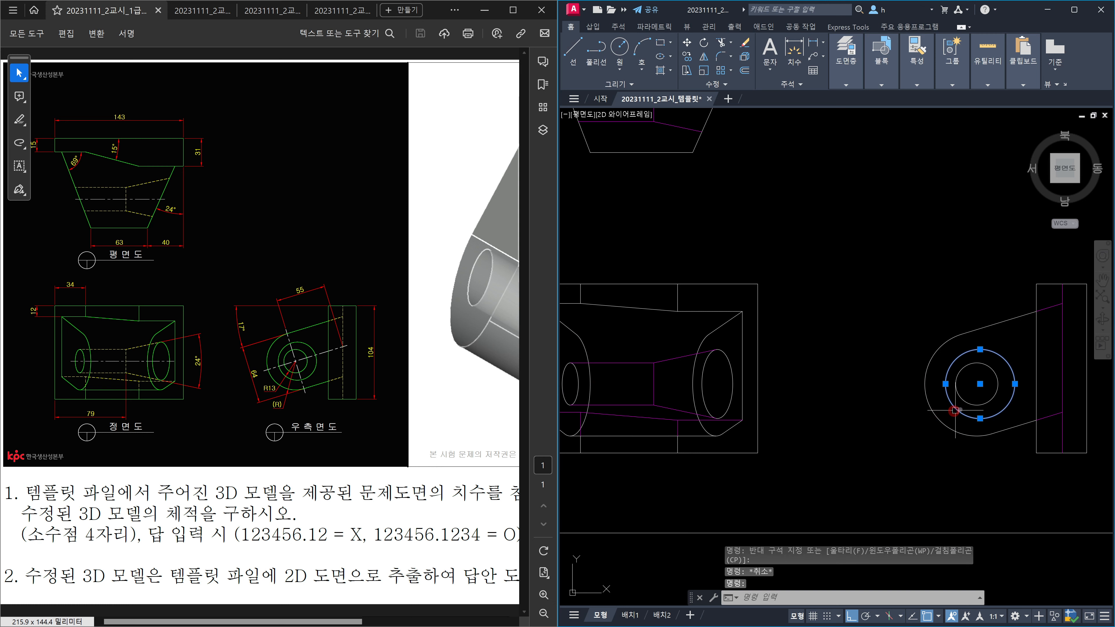
{"action": "key", "text": "Escape"}
{"action": "left_click", "coordinate": [983, 404]}
{"action": "key", "text": "Escape"}
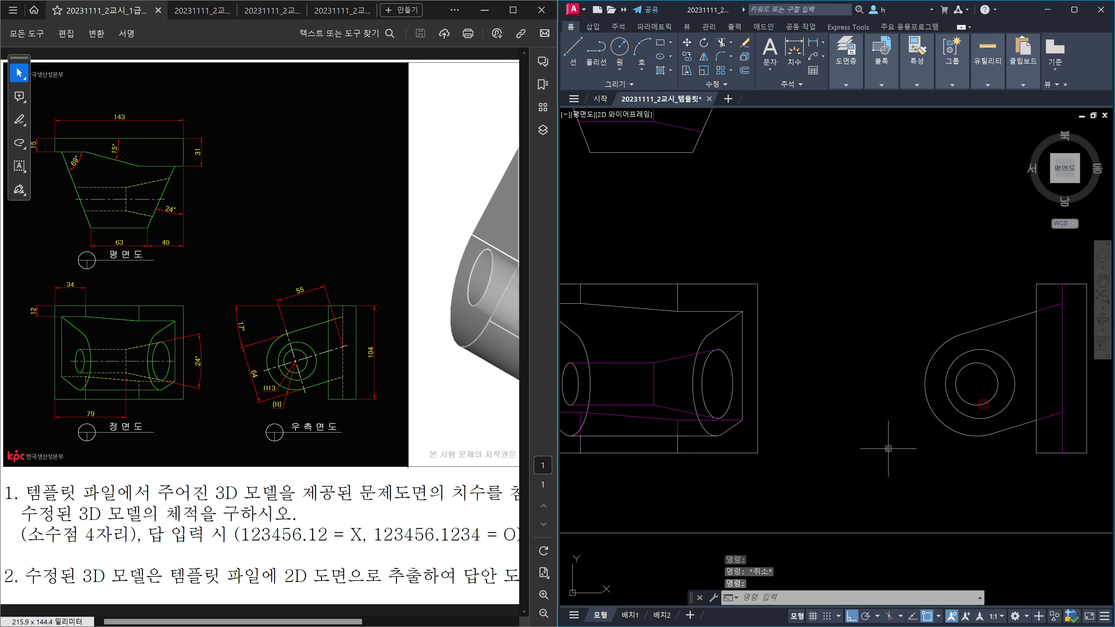
{"action": "scroll", "coordinate": [826, 343], "scroll_direction": "down", "scroll_amount": 1}
{"action": "middle_click_drag", "start_coordinate": [767, 302], "coordinate": [766, 335]}
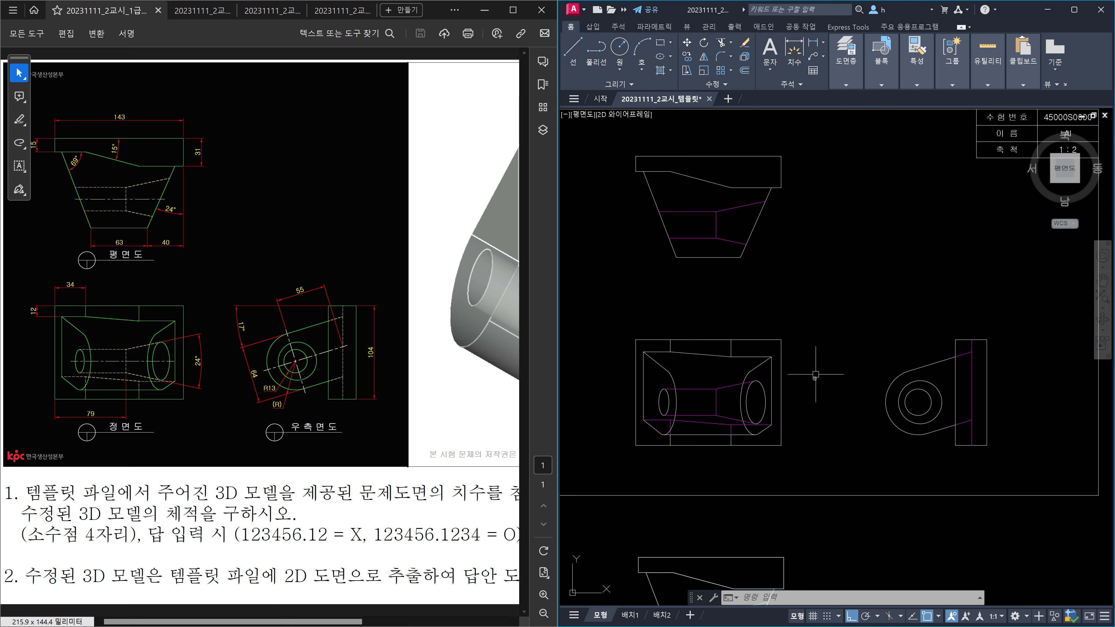
Step: Select the plan, front and right-side views and assign them to the 외형선 layer
{"action": "scroll", "coordinate": [805, 347], "scroll_direction": "down", "scroll_amount": 2}
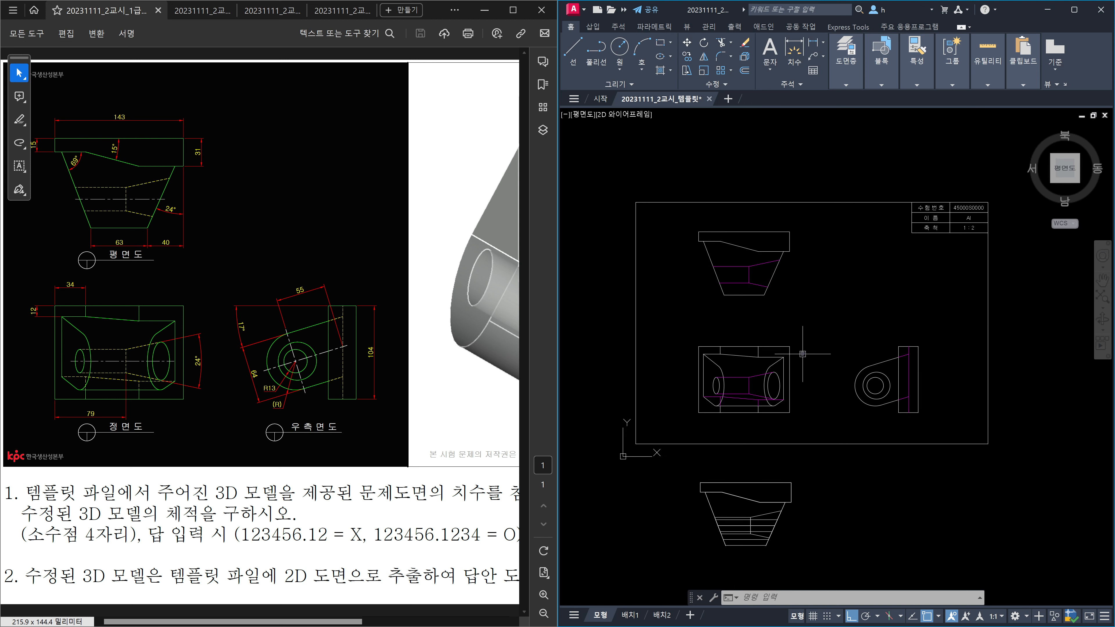
{"action": "middle_click_drag", "start_coordinate": [805, 347], "coordinate": [785, 385]}
{"action": "left_click", "coordinate": [665, 215]}
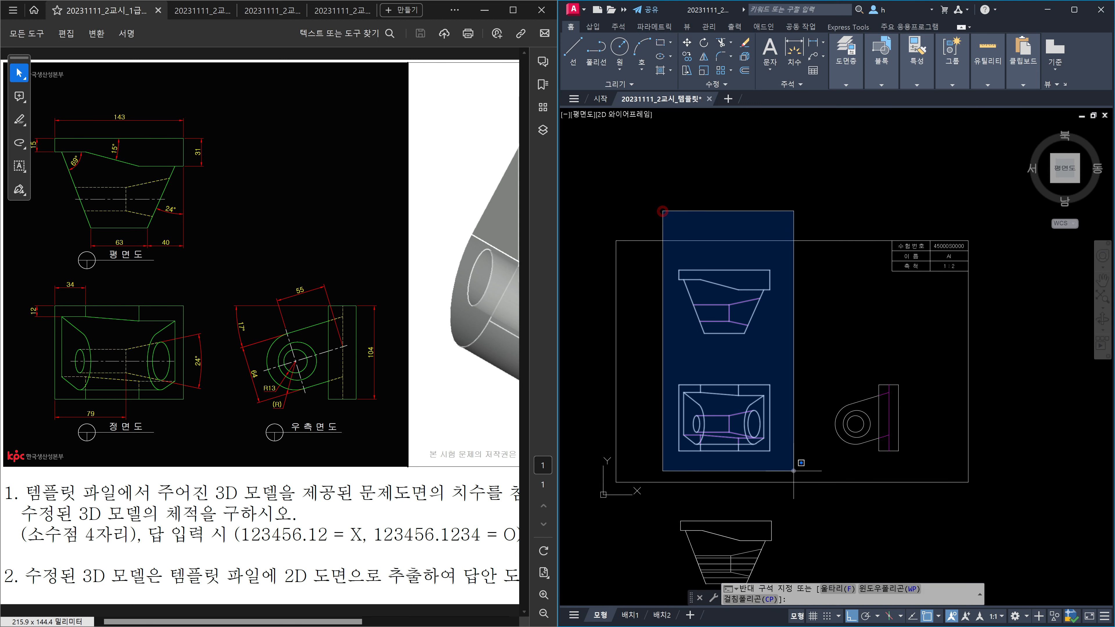
{"action": "left_click", "coordinate": [797, 474]}
{"action": "left_click", "coordinate": [929, 461]}
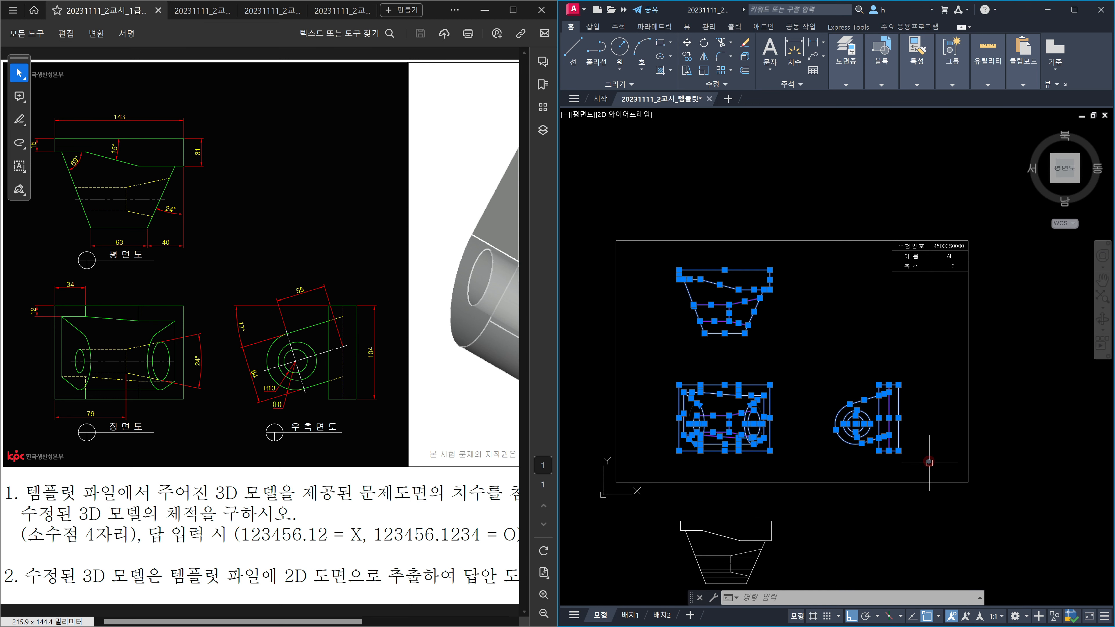
{"action": "left_click", "coordinate": [849, 81]}
{"action": "left_click", "coordinate": [923, 99]}
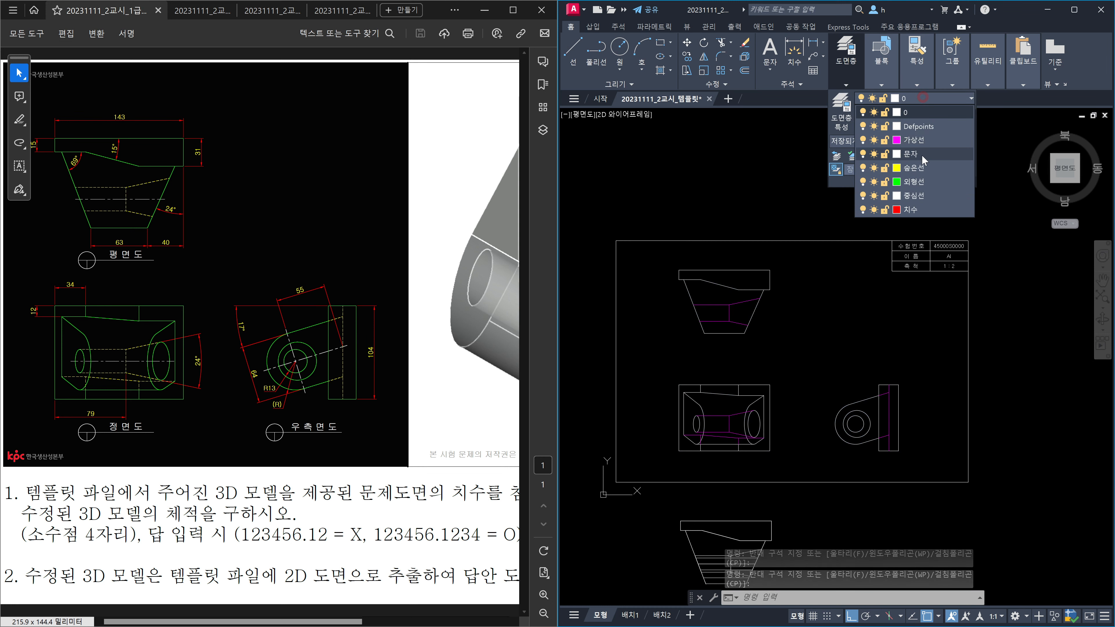
{"action": "left_click", "coordinate": [918, 185]}
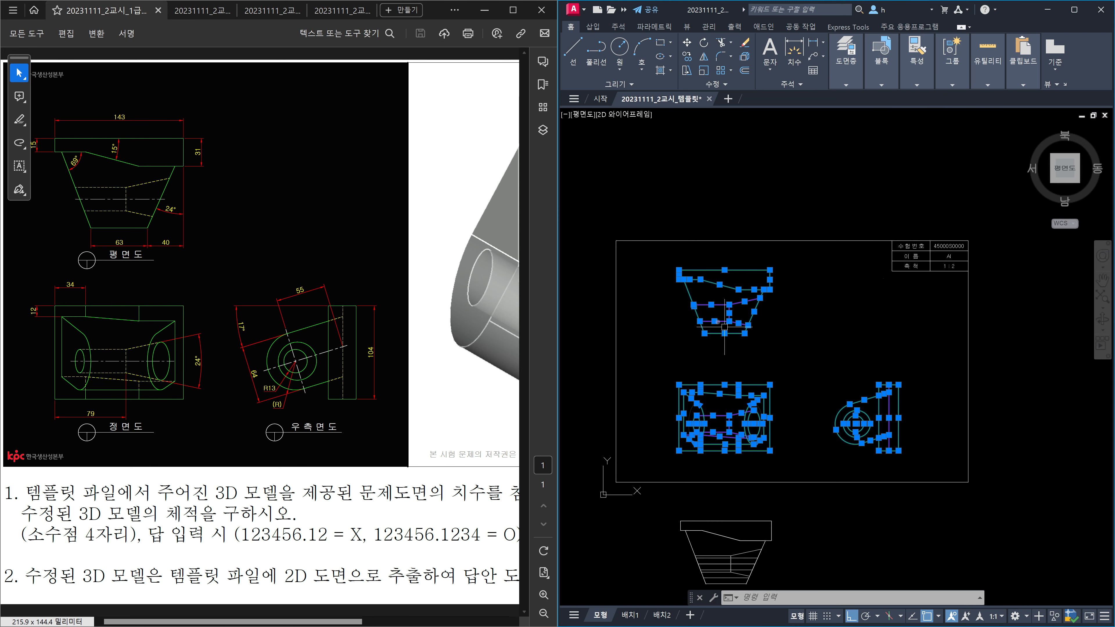
{"action": "scroll", "coordinate": [724, 327], "scroll_direction": "up", "scroll_amount": 4}
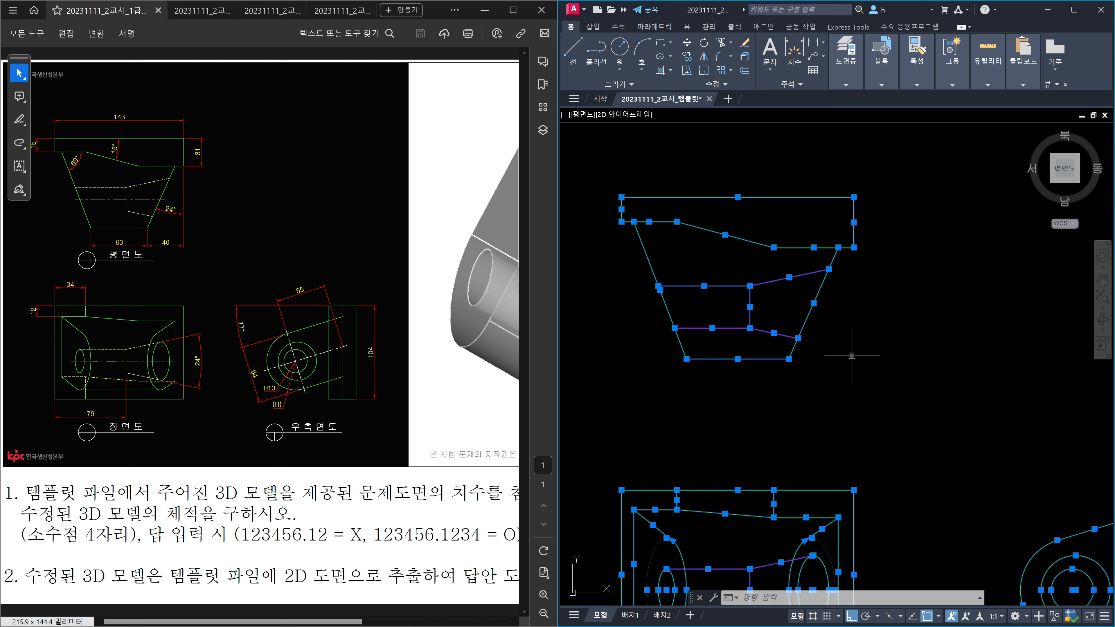
{"action": "scroll", "coordinate": [852, 334], "scroll_direction": "down", "scroll_amount": 3}
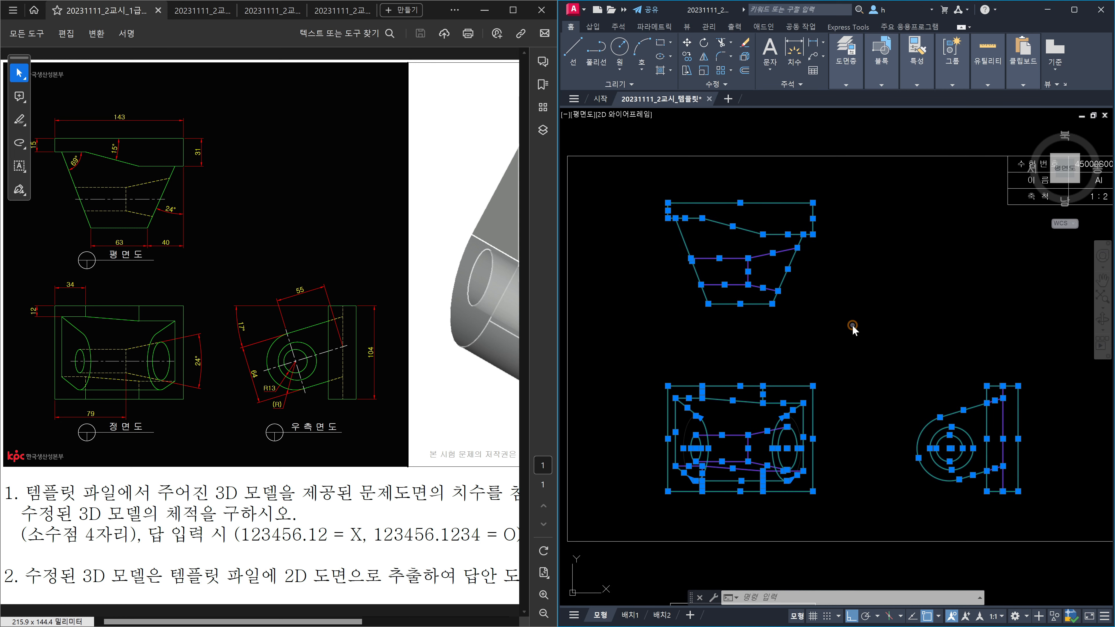
Step: Use Quick Select to keep only the 18 magenta (선홍색) lines selected
{"action": "right_click", "coordinate": [852, 325]}
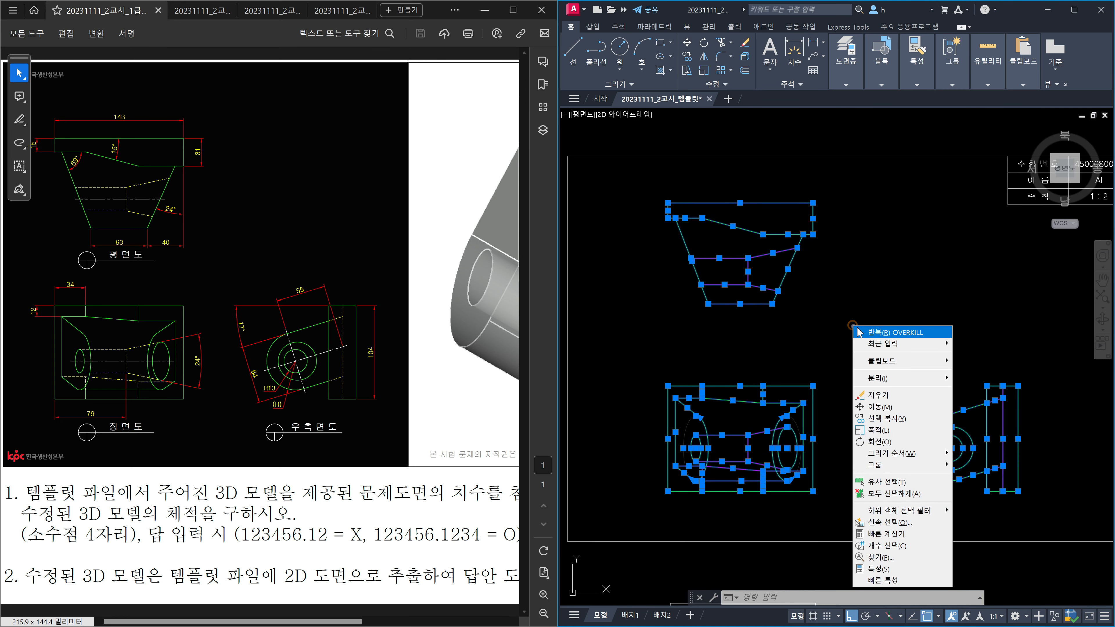
{"action": "left_click", "coordinate": [905, 524]}
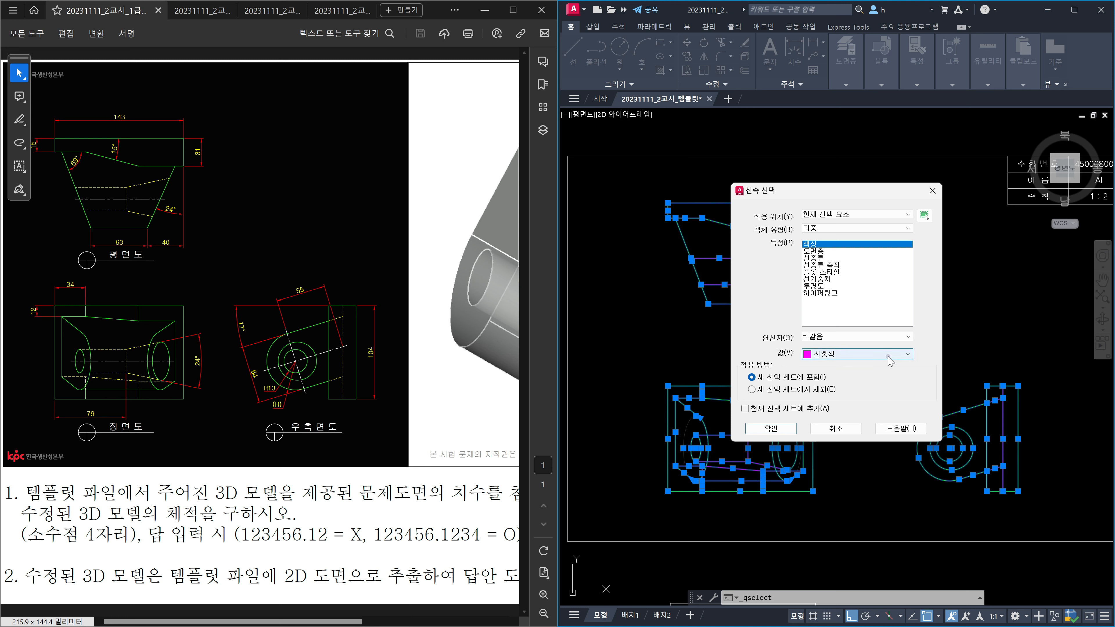
{"action": "left_click", "coordinate": [771, 429]}
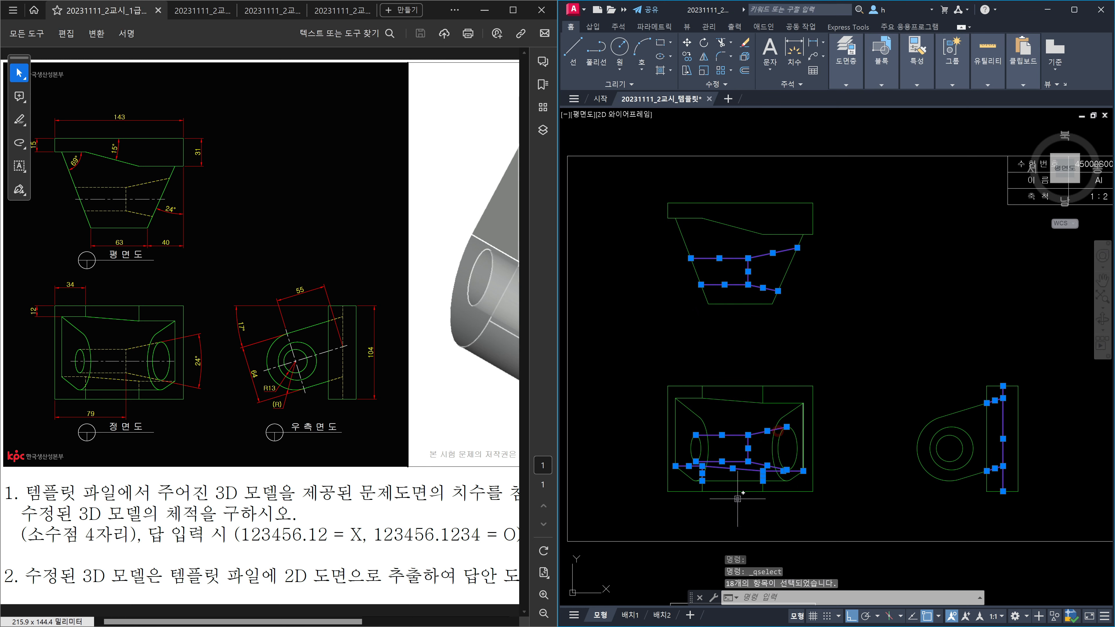
{"action": "mouse_move", "coordinate": [987, 471]}
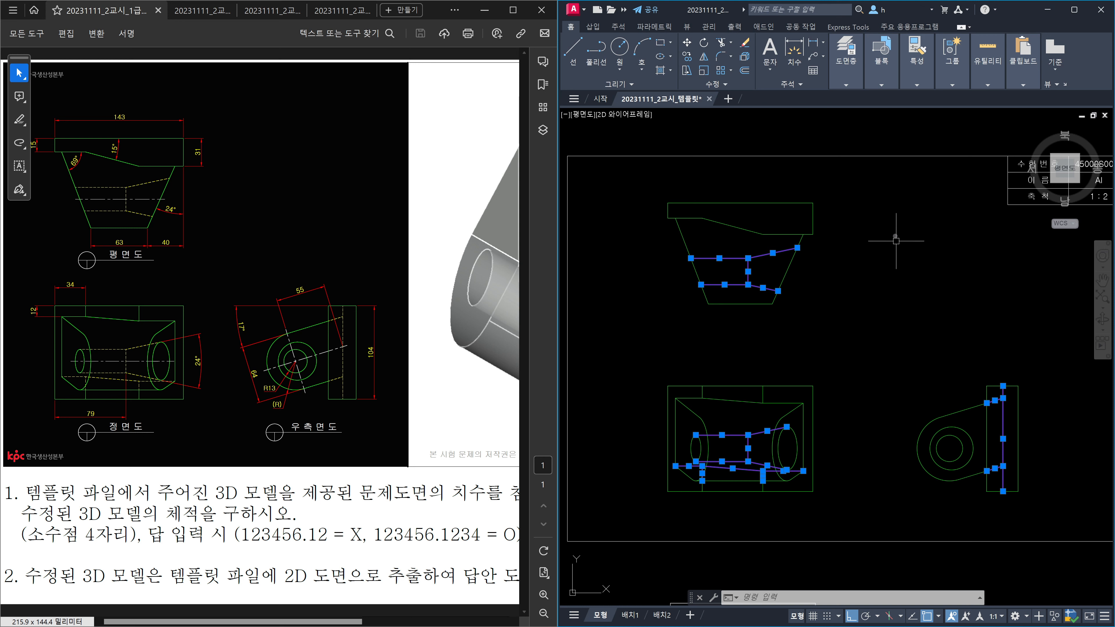
Step: Put the selected magenta lines on the 숨은선 layer with ByLayer colour, then deselect
{"action": "left_click", "coordinate": [848, 86]}
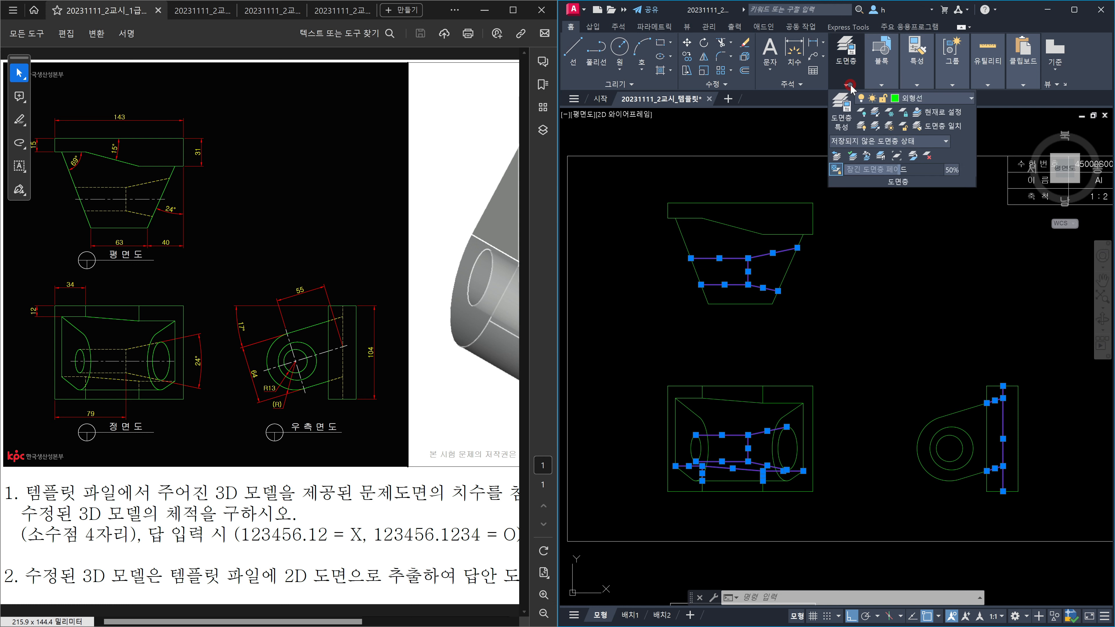
{"action": "left_click", "coordinate": [919, 100]}
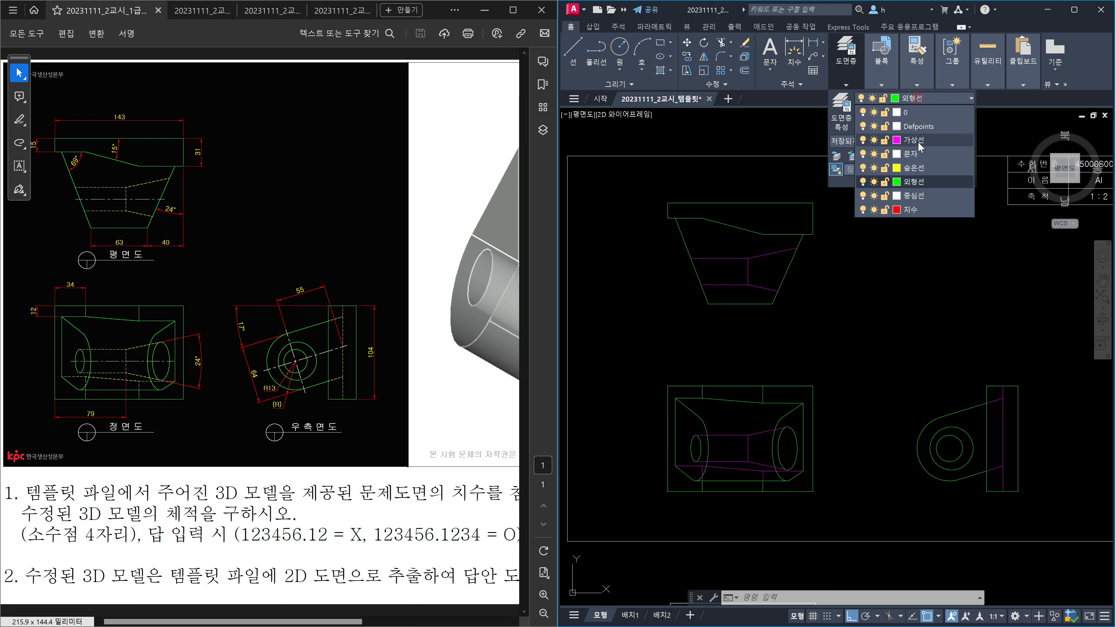
{"action": "left_click", "coordinate": [916, 166]}
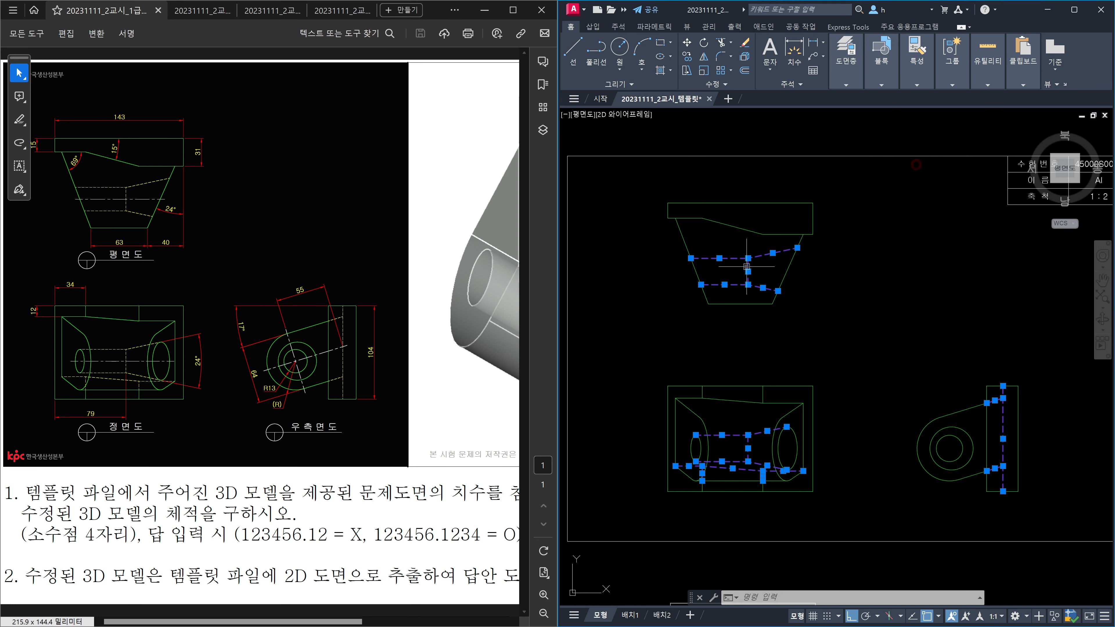
{"action": "left_click", "coordinate": [916, 84]}
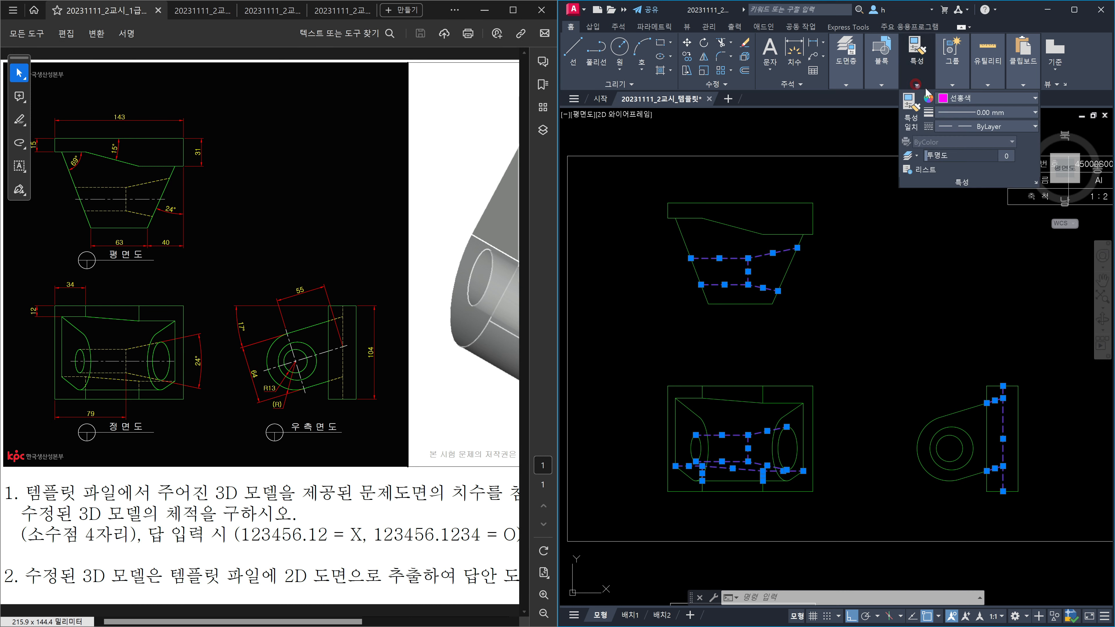
{"action": "left_click", "coordinate": [994, 95]}
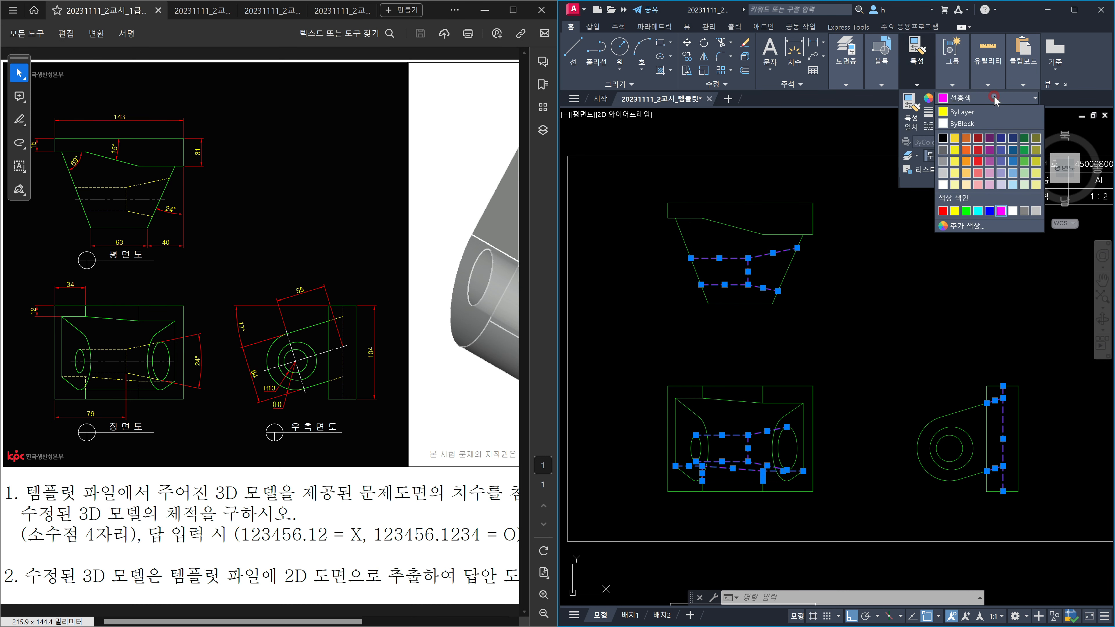
{"action": "left_click", "coordinate": [971, 113]}
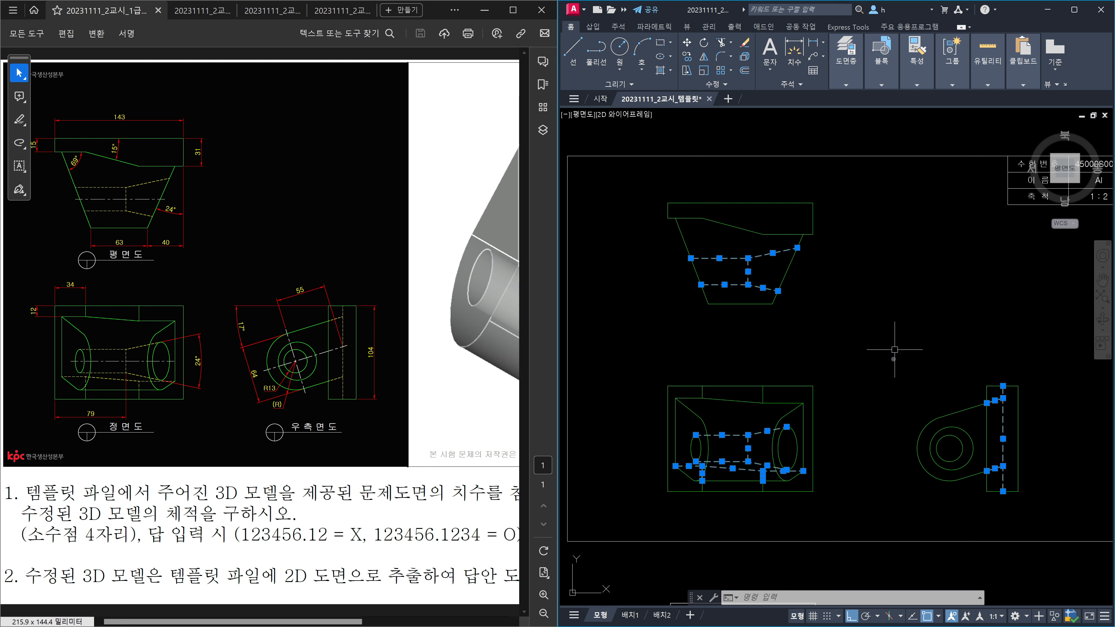
{"action": "key", "text": "Escape"}
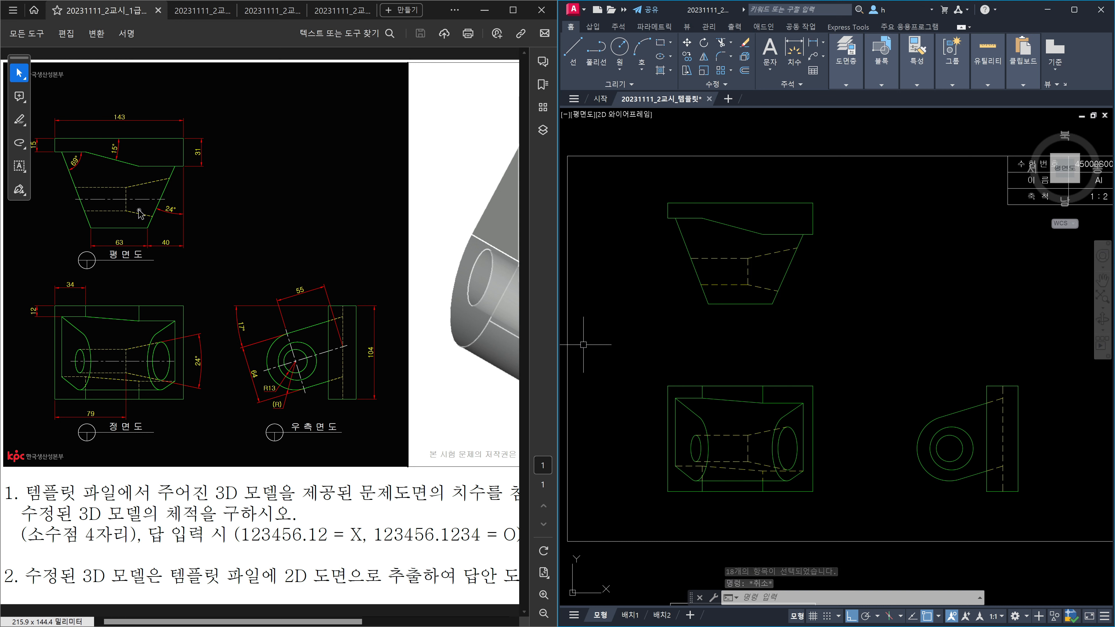
{"action": "scroll", "coordinate": [767, 285], "scroll_direction": "up", "scroll_amount": 1}
{"action": "middle_click_drag", "start_coordinate": [759, 274], "coordinate": [826, 289]}
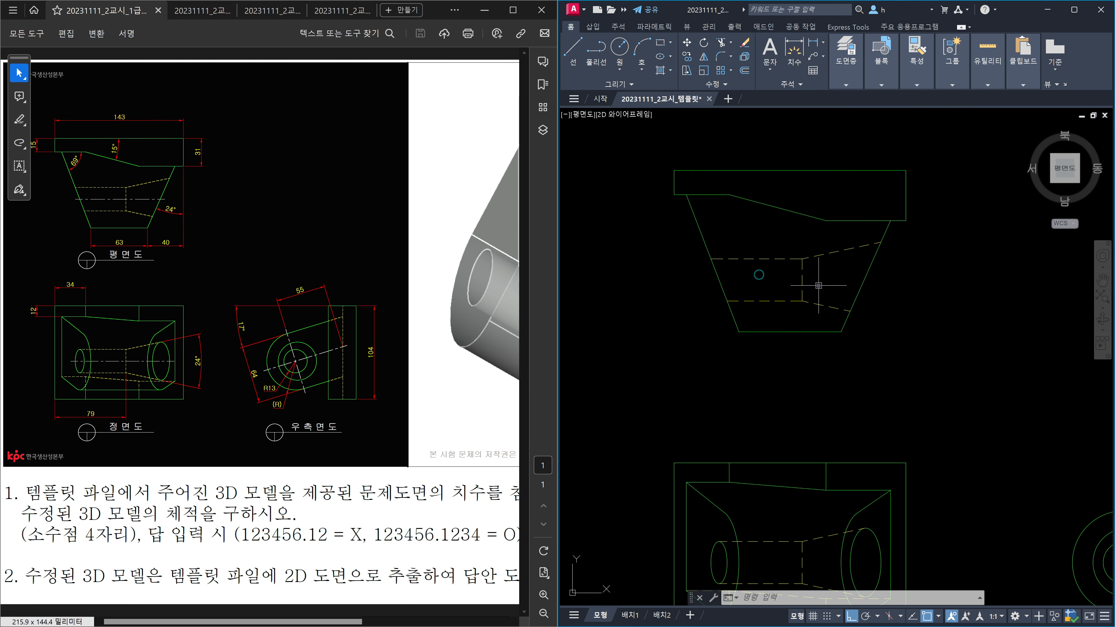
{"action": "scroll", "coordinate": [823, 286], "scroll_direction": "up", "scroll_amount": 1}
{"action": "left_click", "coordinate": [809, 284]}
{"action": "left_click", "coordinate": [772, 280]}
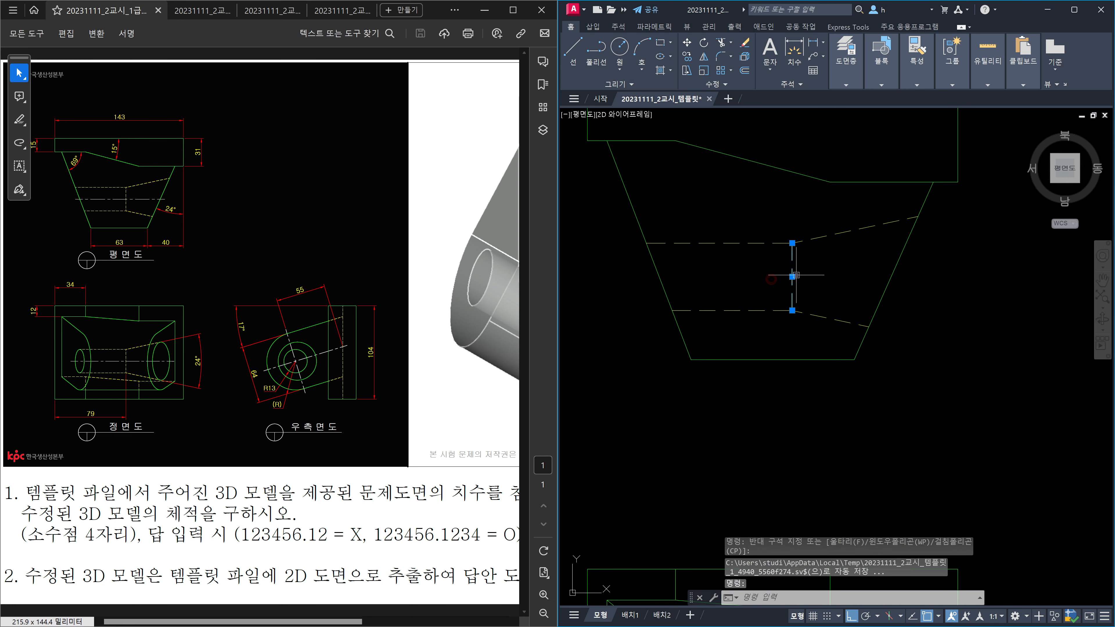
{"action": "key", "text": "Escape"}
{"action": "scroll", "coordinate": [833, 273], "scroll_direction": "down", "scroll_amount": 2}
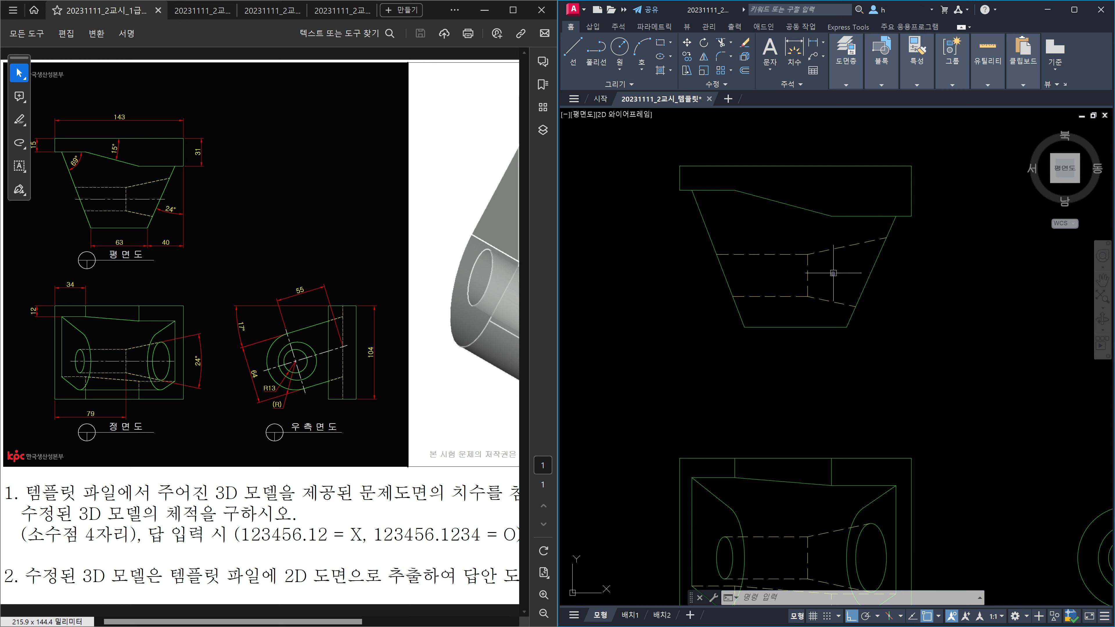
{"action": "key", "text": "Escape"}
{"action": "key", "text": "Escape"}
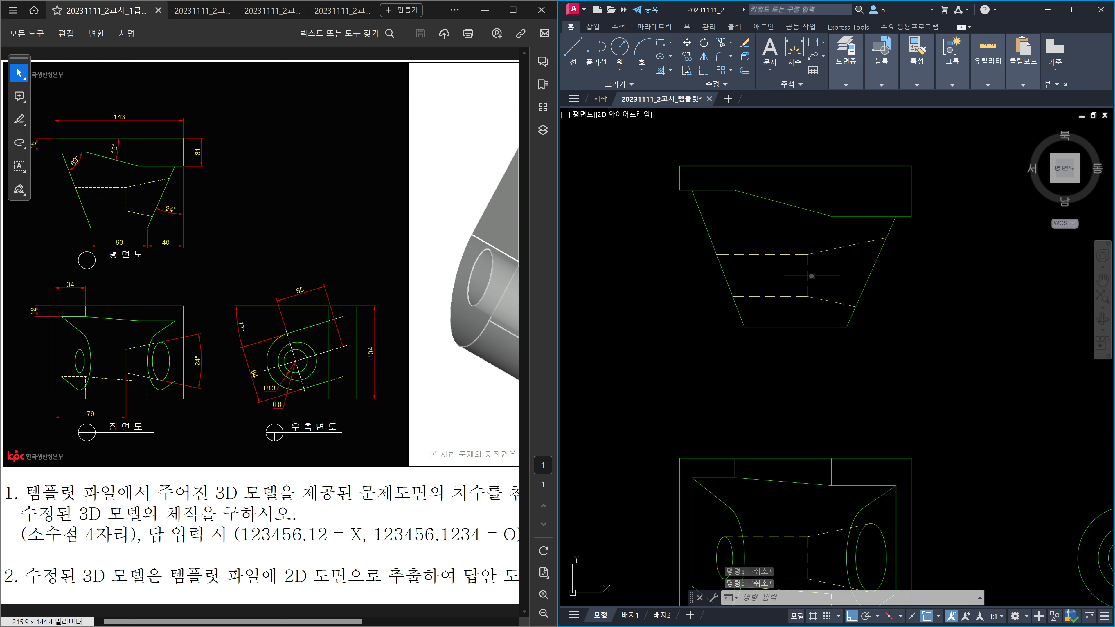
Step: Draw two test construction lines through the views, then erase them
{"action": "type", "text": "xl"}
{"action": "key", "text": "Return"}
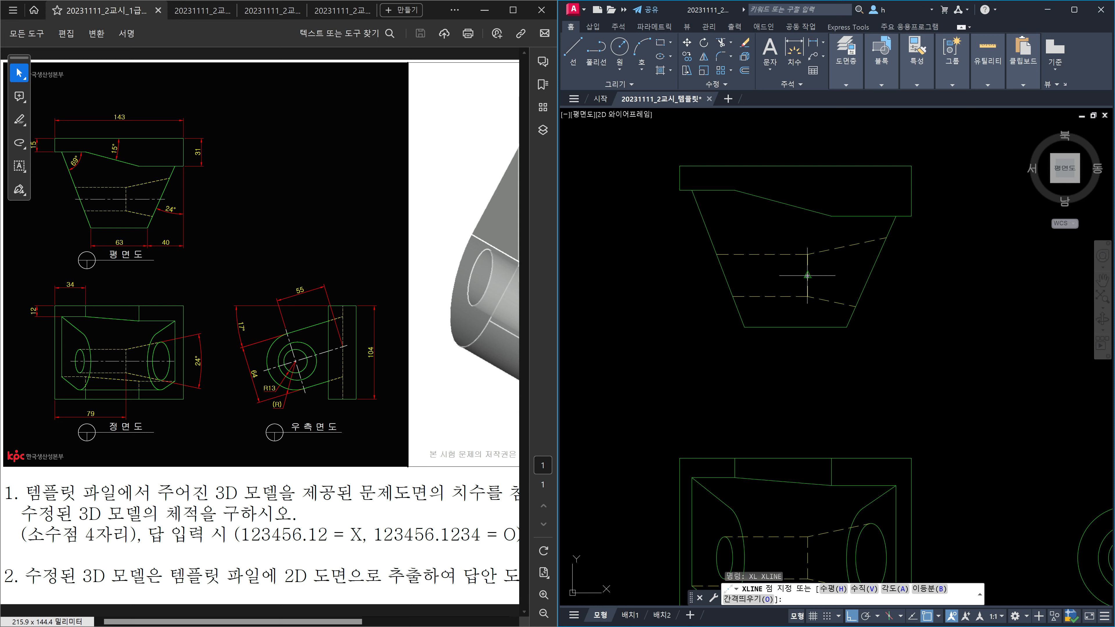
{"action": "left_click", "coordinate": [811, 275]}
{"action": "key", "text": "Escape"}
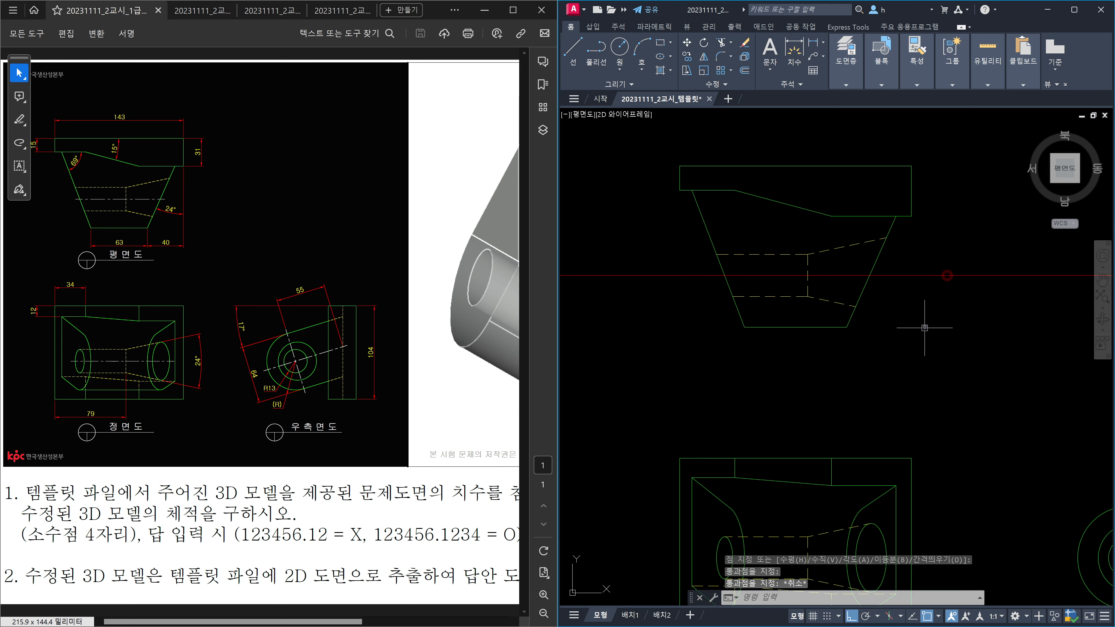
{"action": "middle_click_drag", "start_coordinate": [926, 366], "coordinate": [940, 249]}
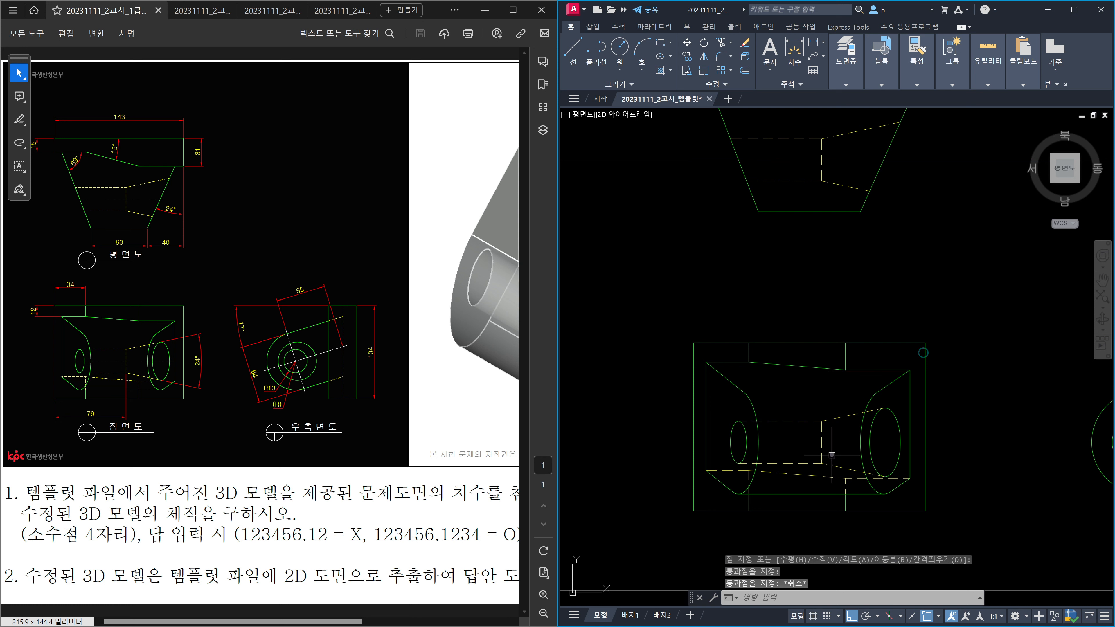
{"action": "key", "text": "Return"}
{"action": "left_click", "coordinate": [823, 443]}
{"action": "key", "text": "Escape"}
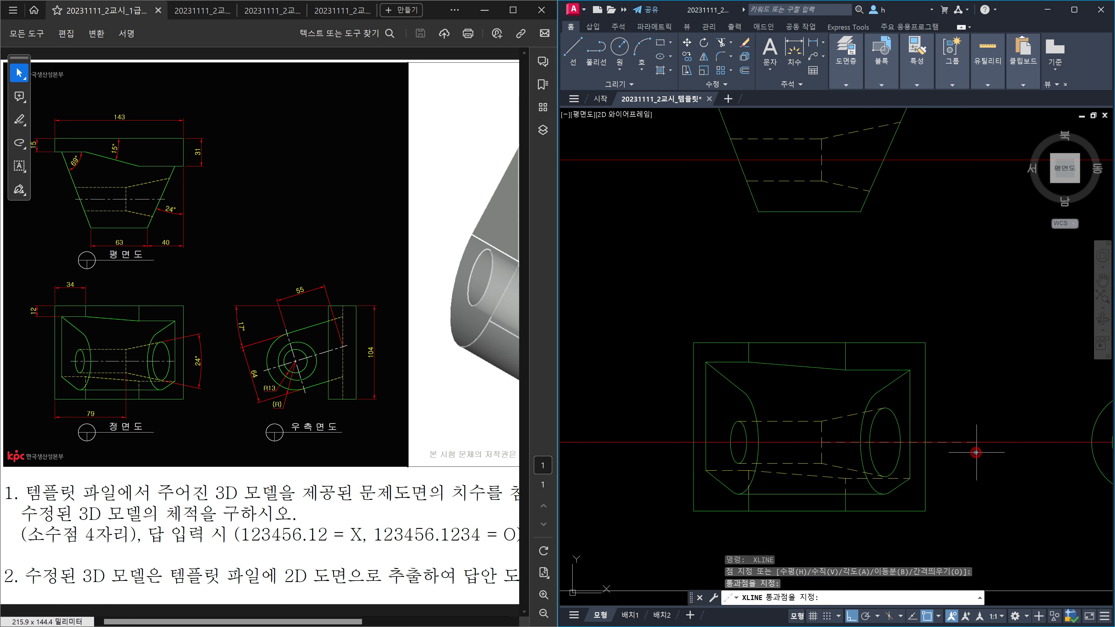
{"action": "scroll", "coordinate": [976, 463], "scroll_direction": "down", "scroll_amount": 3}
{"action": "left_click", "coordinate": [988, 469]}
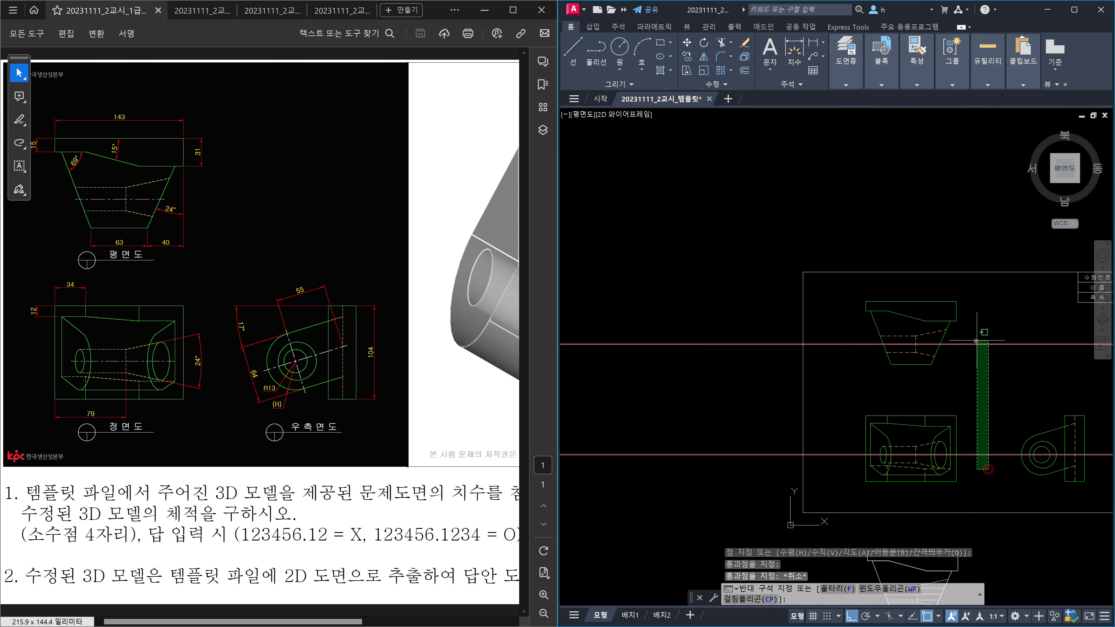
{"action": "left_click", "coordinate": [975, 323]}
{"action": "key", "text": "Delete"}
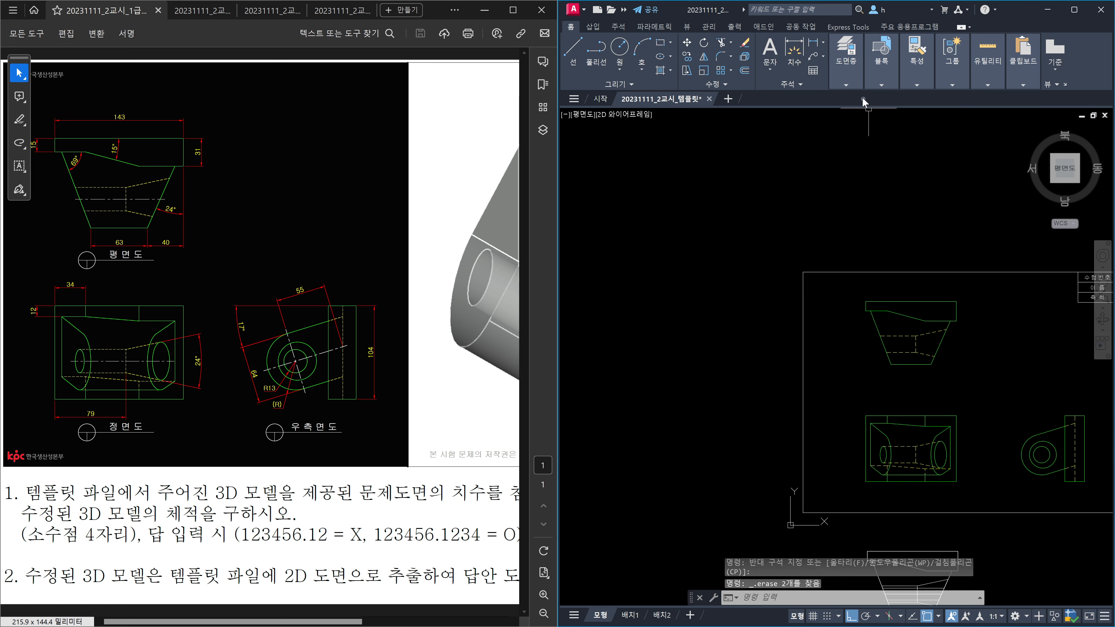
Step: Make 중심선 the current layer
{"action": "left_click", "coordinate": [852, 84]}
{"action": "left_click", "coordinate": [931, 100]}
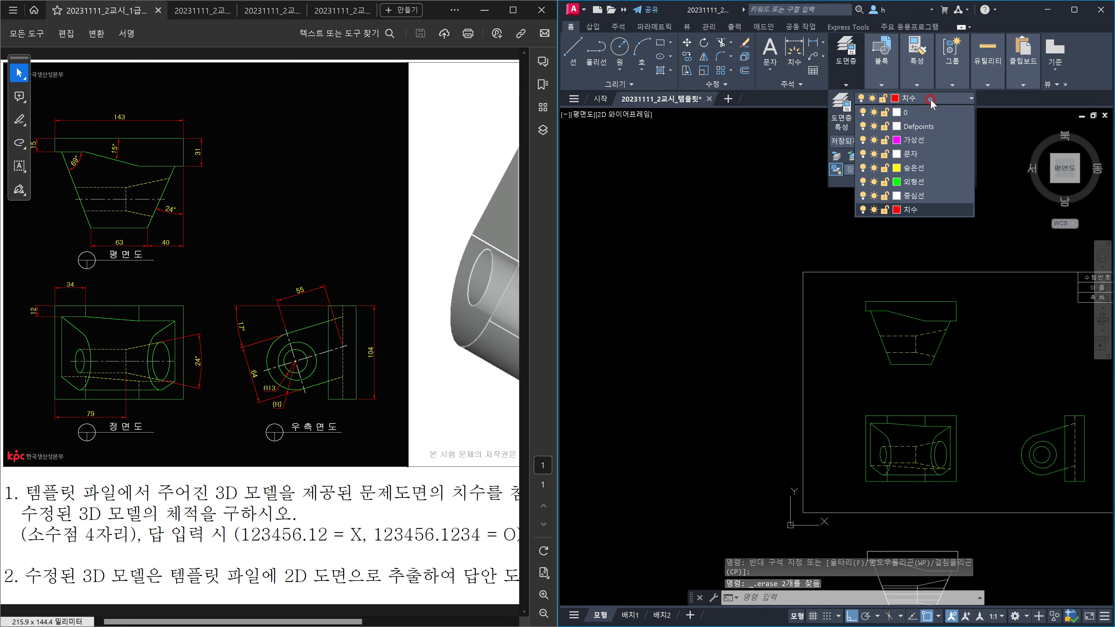
{"action": "left_click", "coordinate": [921, 196]}
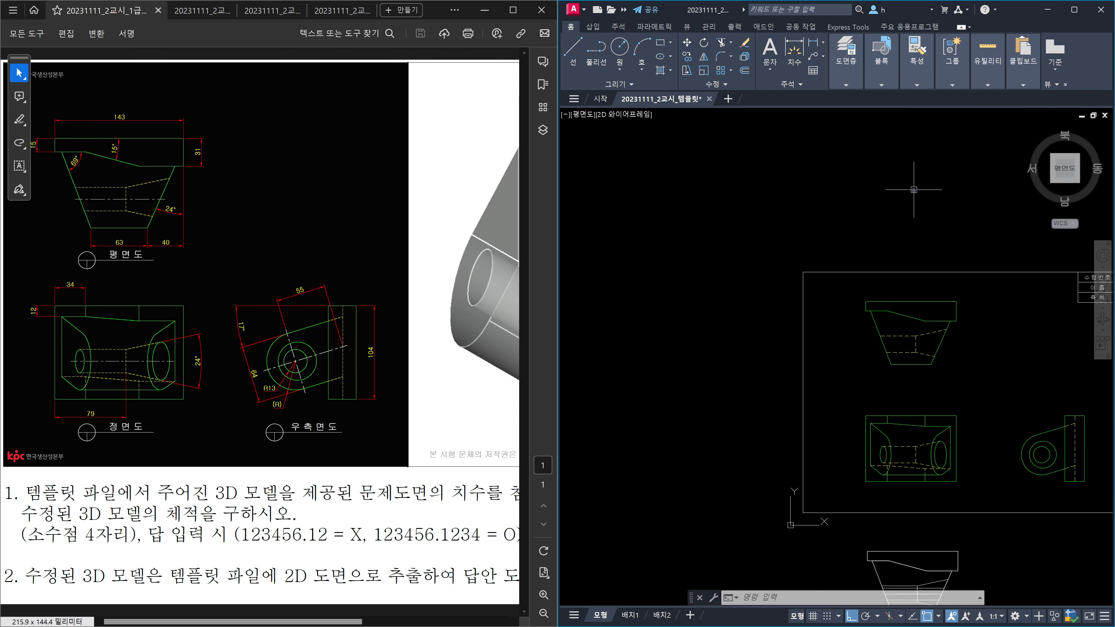
{"action": "middle_click_drag", "start_coordinate": [953, 338], "coordinate": [886, 331]}
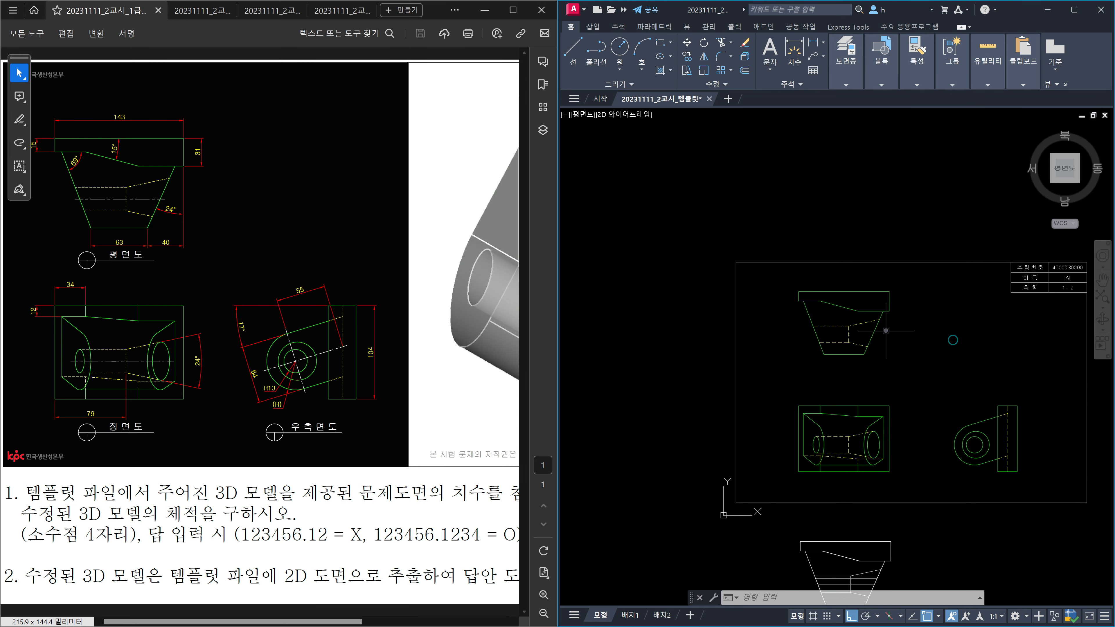
Step: Draw a horizontal XLINE centre line through the plan view
{"action": "type", "text": "xl"}
{"action": "key", "text": "Return"}
{"action": "scroll", "coordinate": [881, 329], "scroll_direction": "up", "scroll_amount": 4}
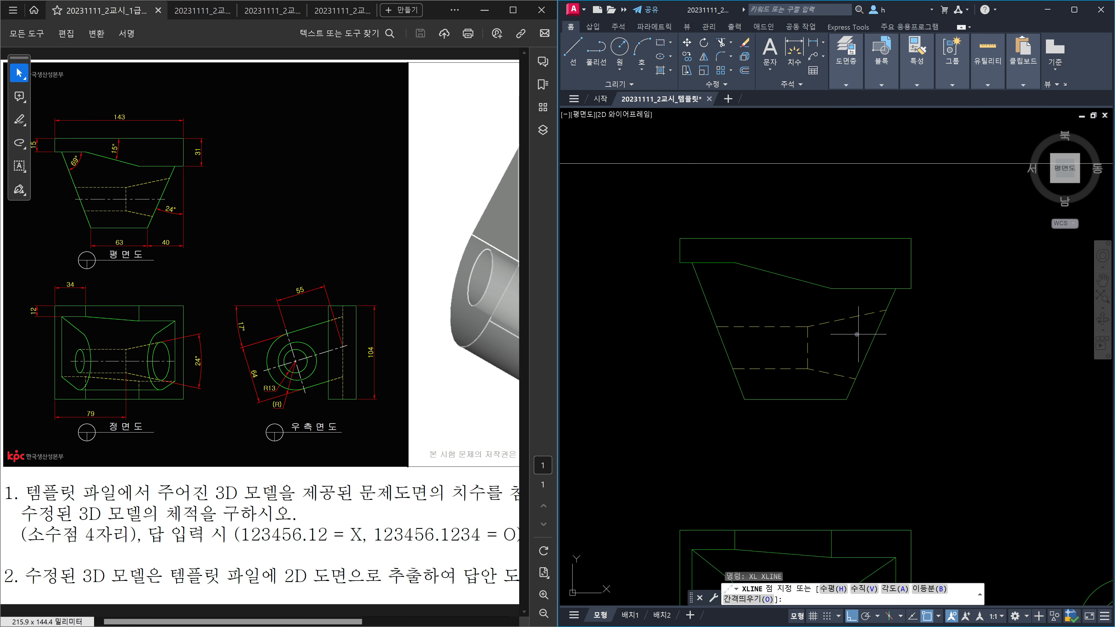
{"action": "left_click", "coordinate": [808, 347]}
{"action": "left_click", "coordinate": [931, 376]}
{"action": "key", "text": "Escape"}
{"action": "scroll", "coordinate": [928, 376], "scroll_direction": "down", "scroll_amount": 4}
Step: Draw a horizontal centre line through the front view bore
{"action": "middle_click_drag", "start_coordinate": [912, 388], "coordinate": [905, 292]}
{"action": "scroll", "coordinate": [885, 387], "scroll_direction": "up", "scroll_amount": 4}
{"action": "key", "text": "Return"}
{"action": "left_click", "coordinate": [854, 360]}
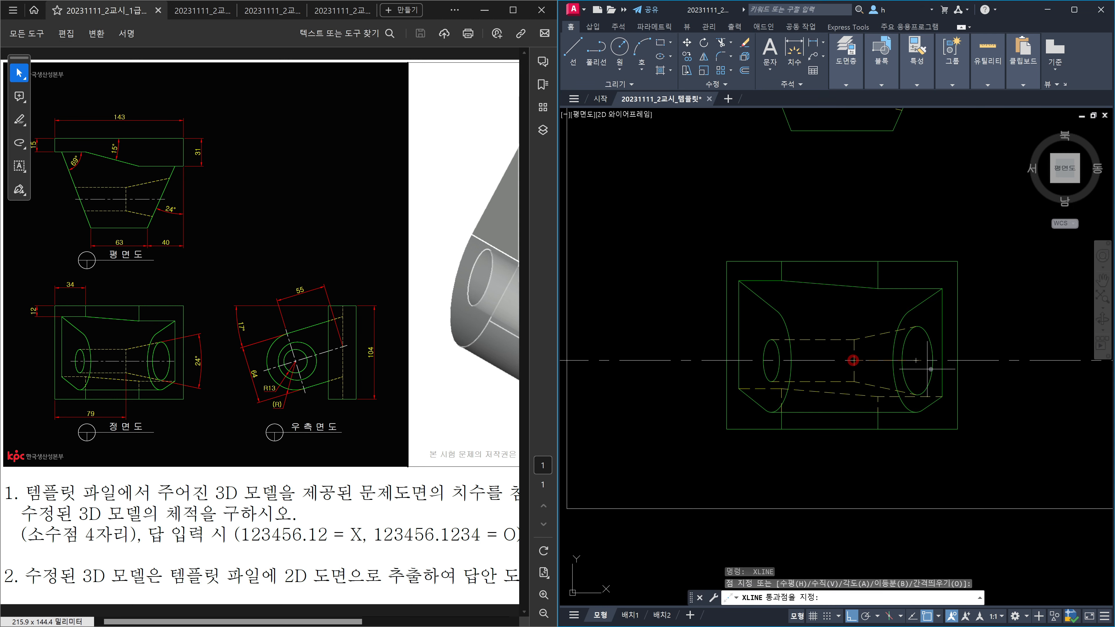
{"action": "key", "text": "Escape"}
{"action": "scroll", "coordinate": [997, 373], "scroll_direction": "down", "scroll_amount": 2}
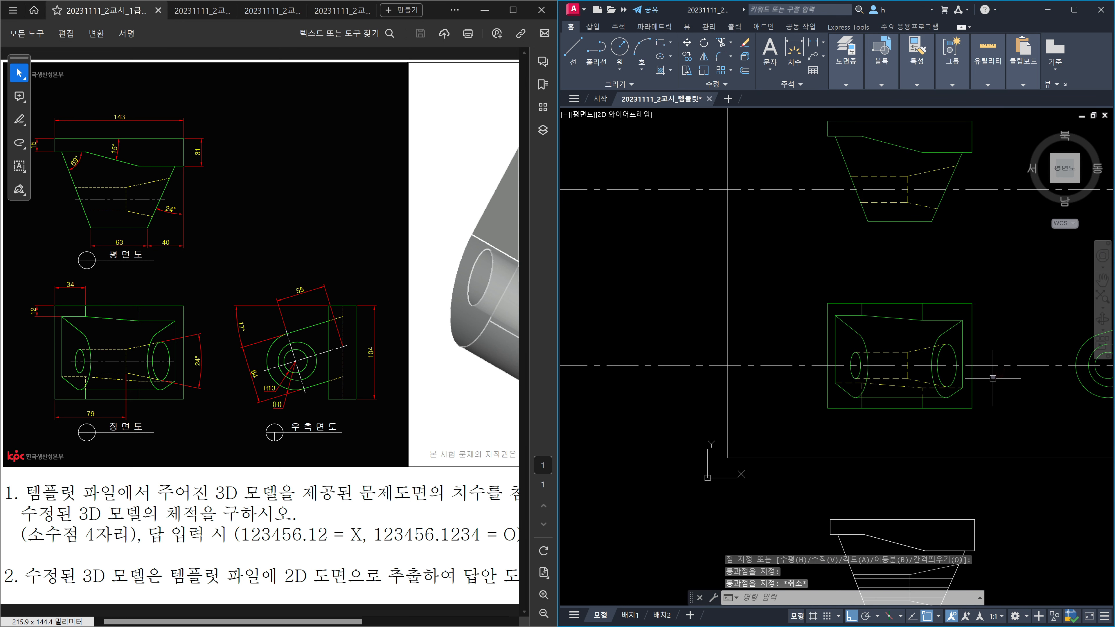
{"action": "scroll", "coordinate": [985, 371], "scroll_direction": "down", "scroll_amount": 2}
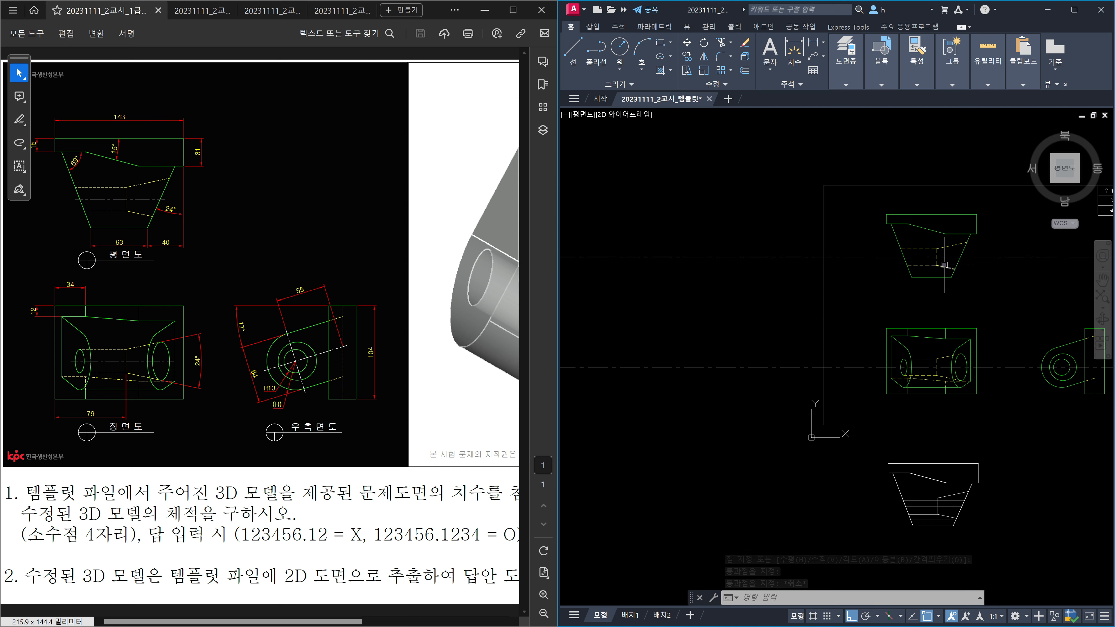
{"action": "scroll", "coordinate": [944, 266], "scroll_direction": "up", "scroll_amount": 4}
Step: Pick the two slanted plan edges as trim cutting edges, then cancel the trim
{"action": "type", "text": "tr"}
{"action": "key", "text": "space"}
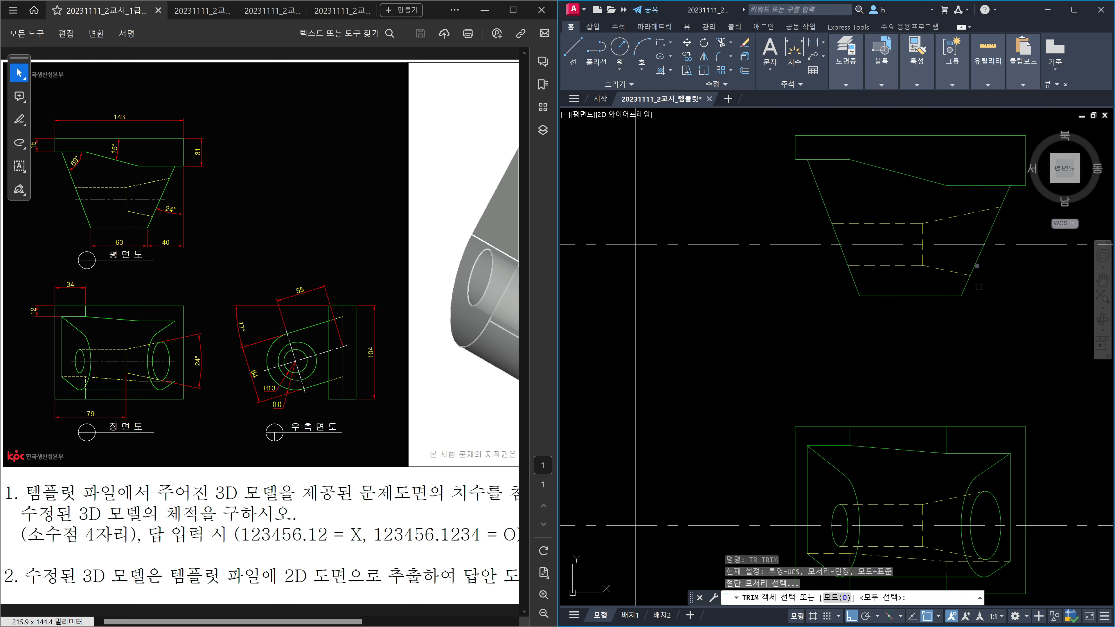
{"action": "left_click", "coordinate": [972, 265]}
{"action": "left_click", "coordinate": [848, 259]}
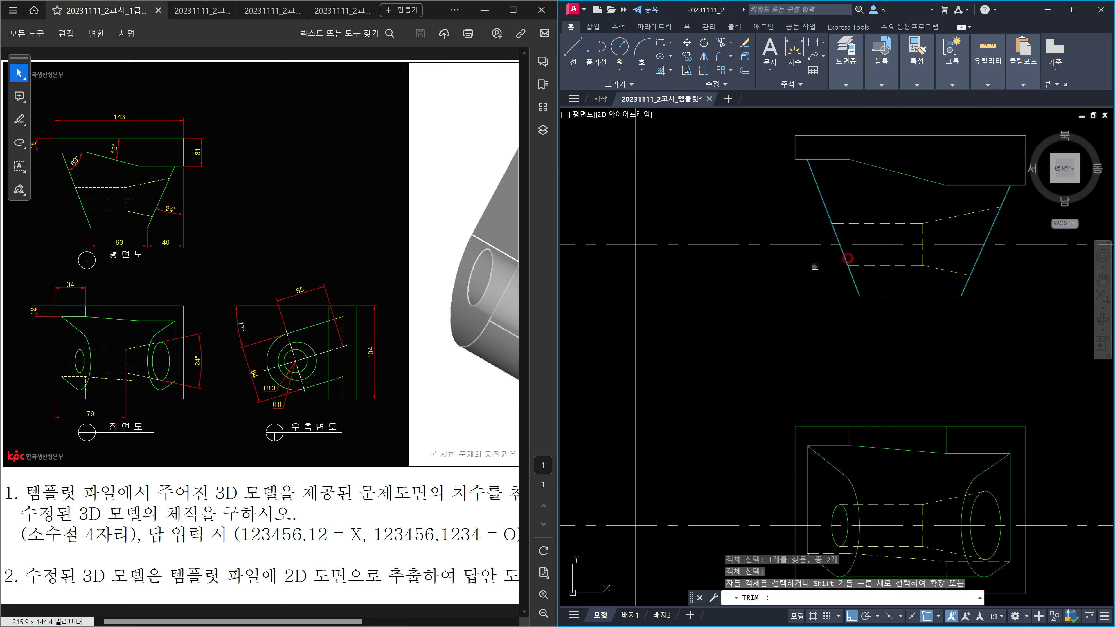
{"action": "key", "text": "space"}
{"action": "scroll", "coordinate": [774, 230], "scroll_direction": "down", "scroll_amount": 2}
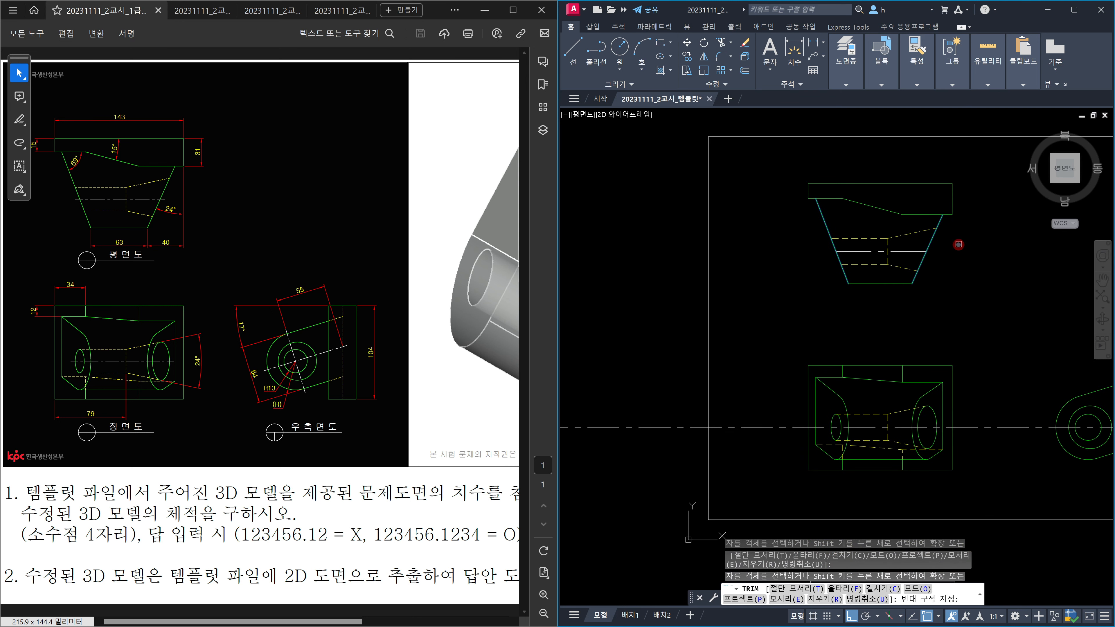
{"action": "key", "text": "Escape"}
{"action": "scroll", "coordinate": [945, 442], "scroll_direction": "up", "scroll_amount": 2}
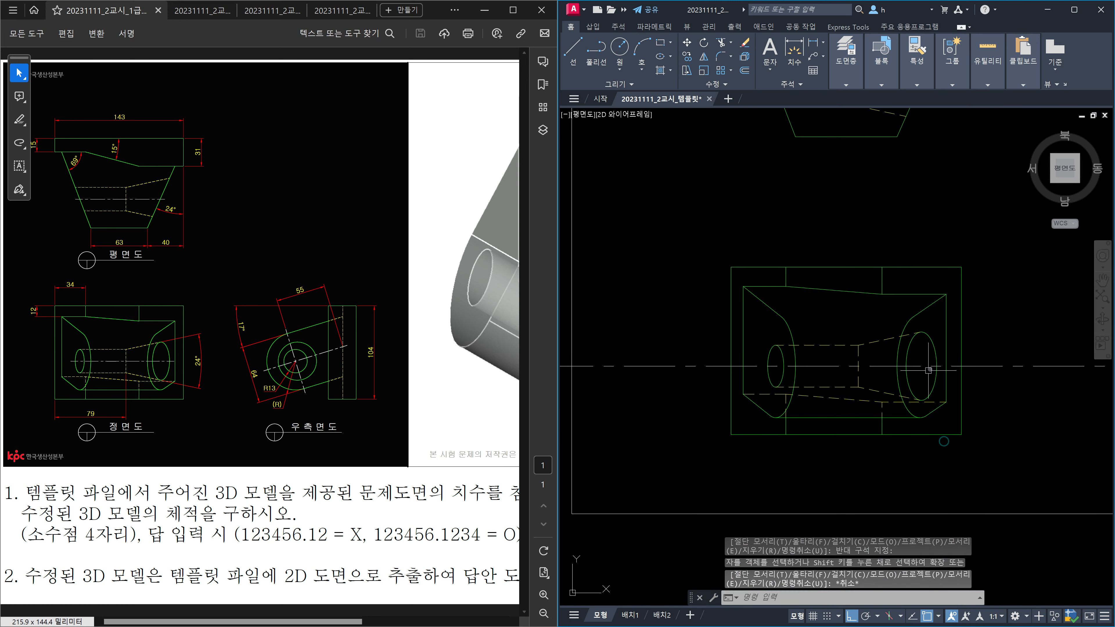
Step: Trim the centre line back to the ellipses, using both ellipses as cutting edges
{"action": "type", "text": "tr"}
{"action": "key", "text": "space"}
{"action": "left_click", "coordinate": [935, 354]}
{"action": "left_click", "coordinate": [772, 360]}
{"action": "key", "text": "space"}
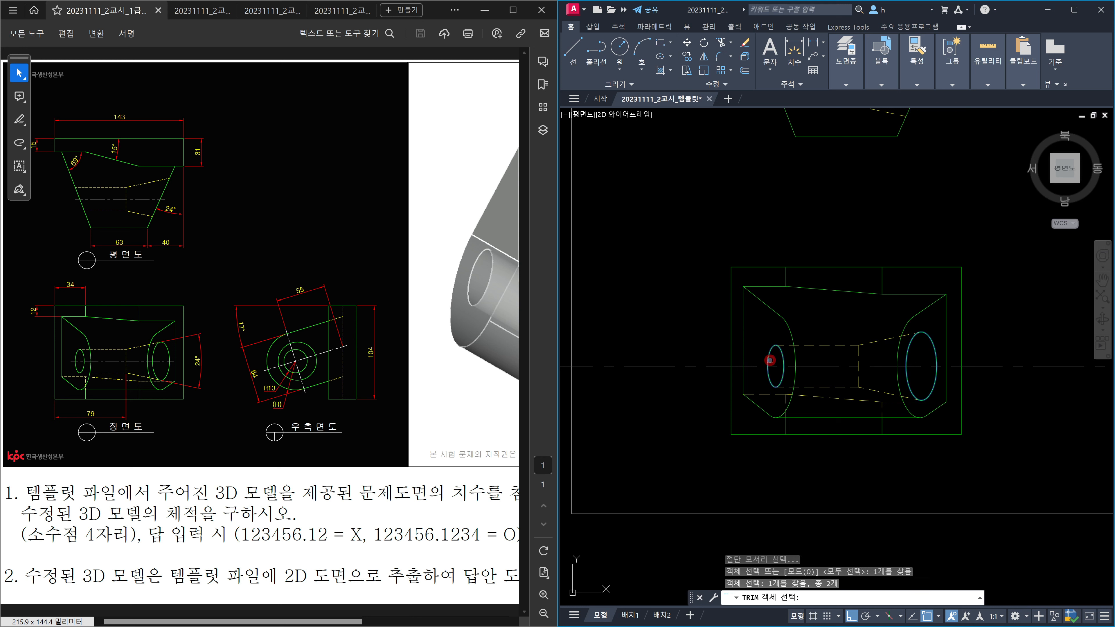
{"action": "left_click", "coordinate": [754, 366]}
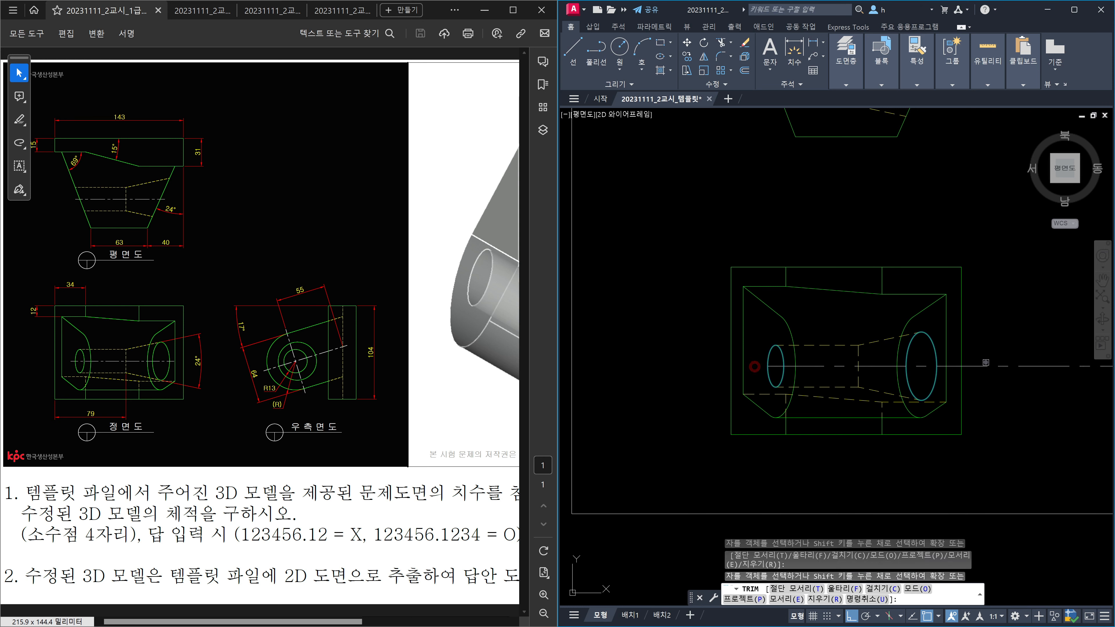
{"action": "key", "text": "Escape"}
{"action": "scroll", "coordinate": [964, 374], "scroll_direction": "down", "scroll_amount": 4}
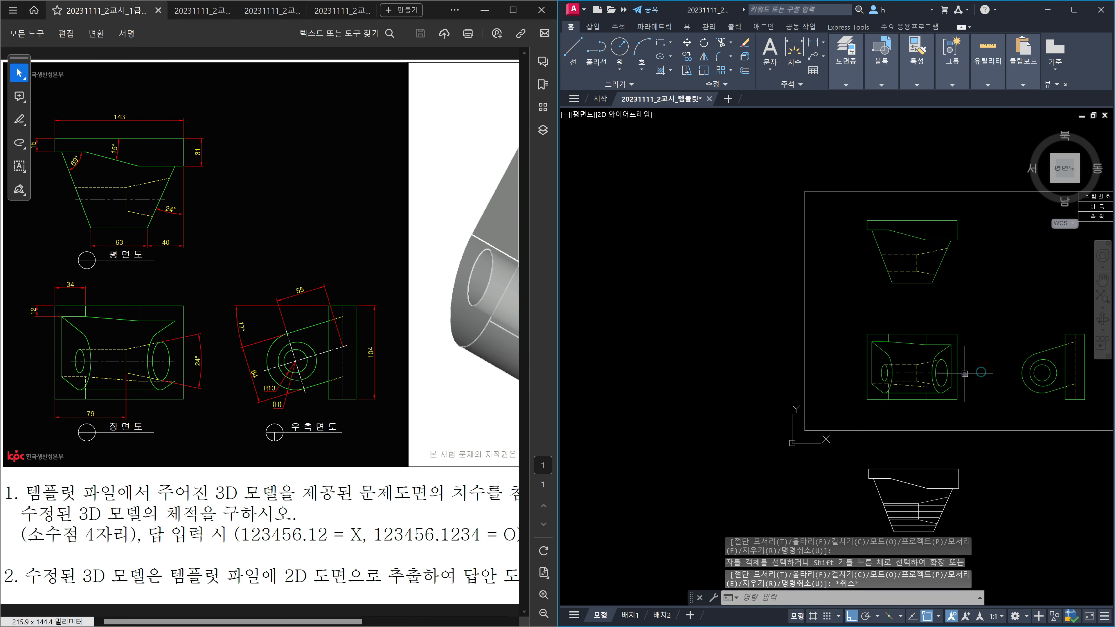
Step: Lengthen the plan and front view centre line ends by 5 with LEN Delta
{"action": "type", "text": "len"}
{"action": "key", "text": "space"}
{"action": "type", "text": "de"}
{"action": "key", "text": "space"}
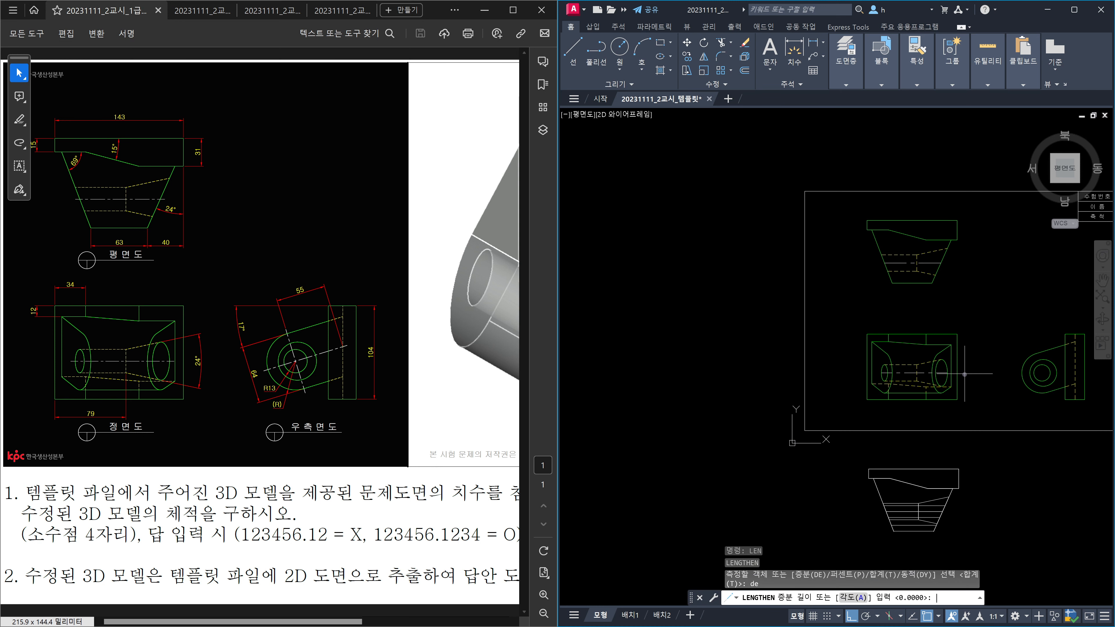
{"action": "key", "text": "space"}
{"action": "scroll", "coordinate": [933, 300], "scroll_direction": "up", "scroll_amount": 4}
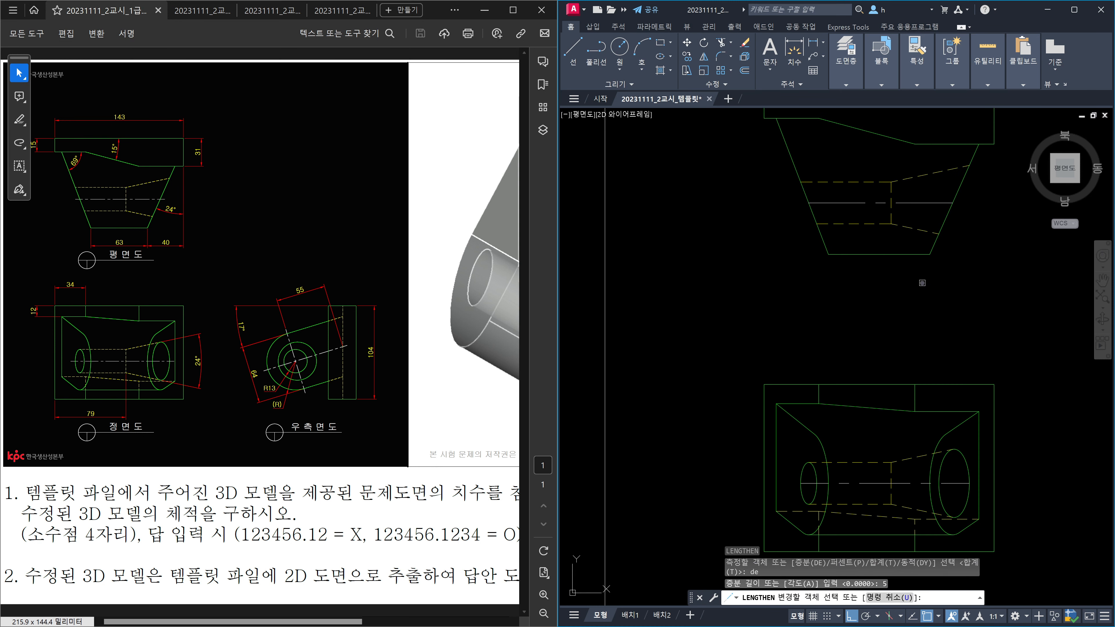
{"action": "left_click", "coordinate": [932, 204]}
{"action": "left_click", "coordinate": [834, 204]}
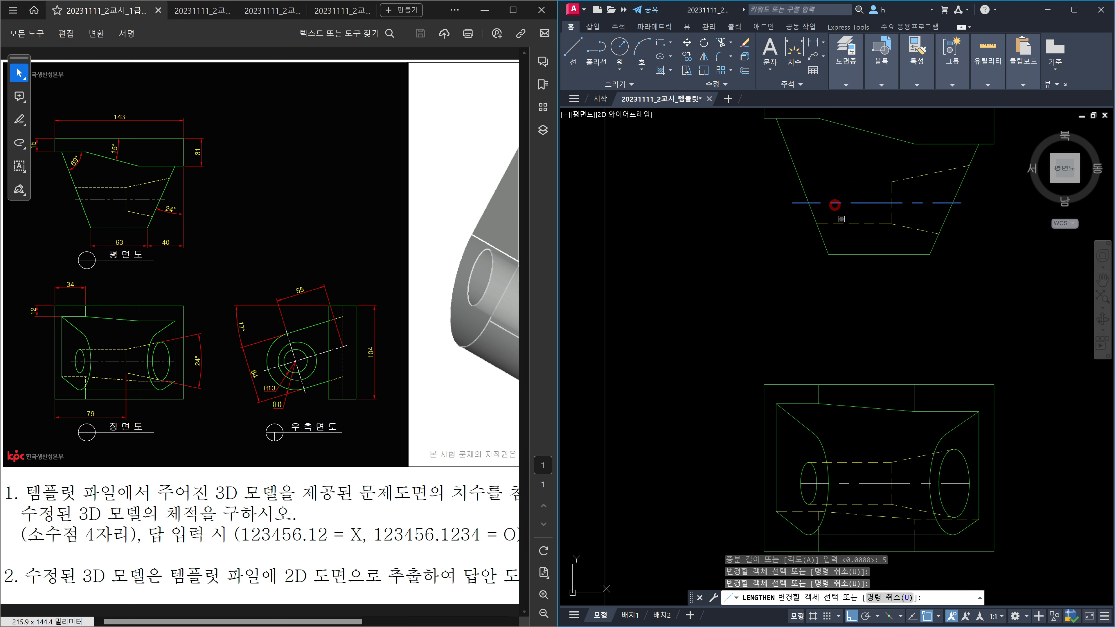
{"action": "left_click", "coordinate": [844, 485]}
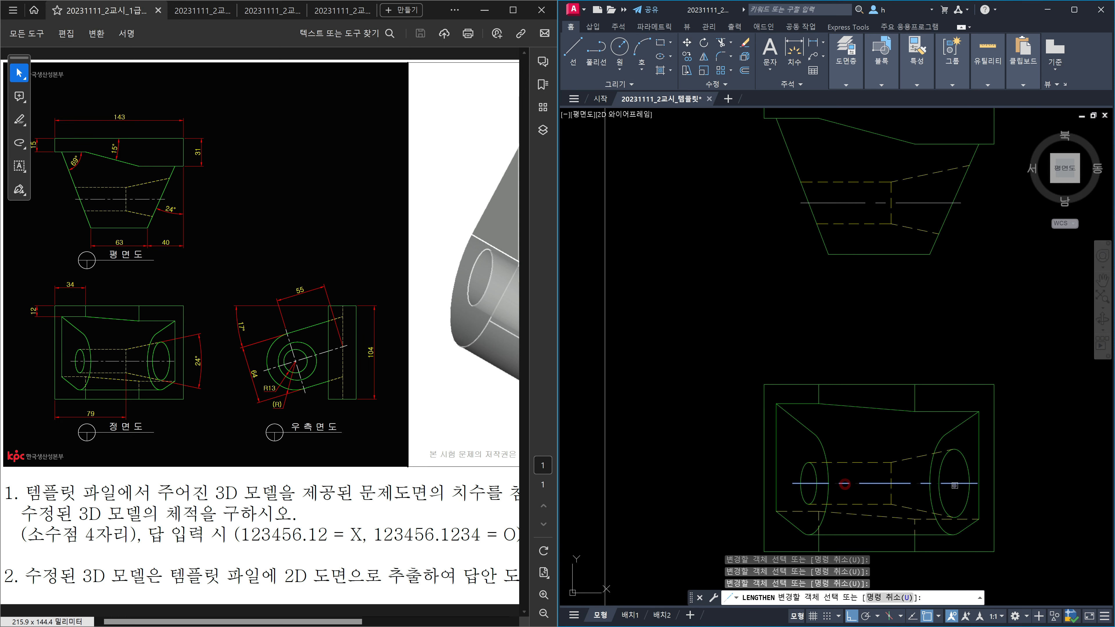
{"action": "key", "text": "Escape"}
{"action": "scroll", "coordinate": [820, 421], "scroll_direction": "down", "scroll_amount": 4}
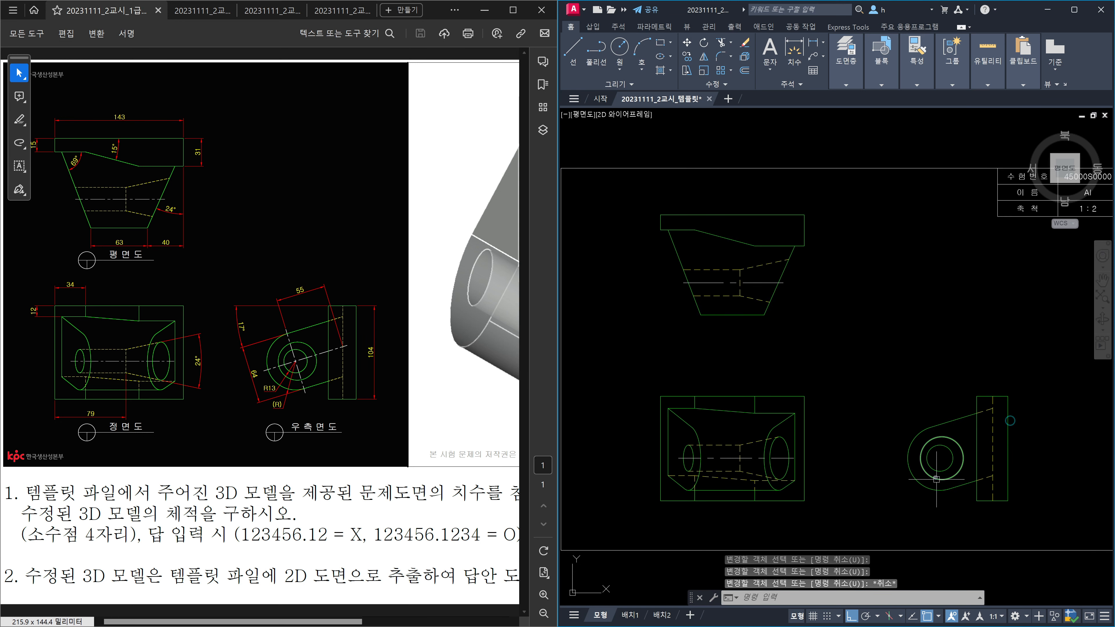
{"action": "scroll", "coordinate": [966, 492], "scroll_direction": "up", "scroll_amount": 4}
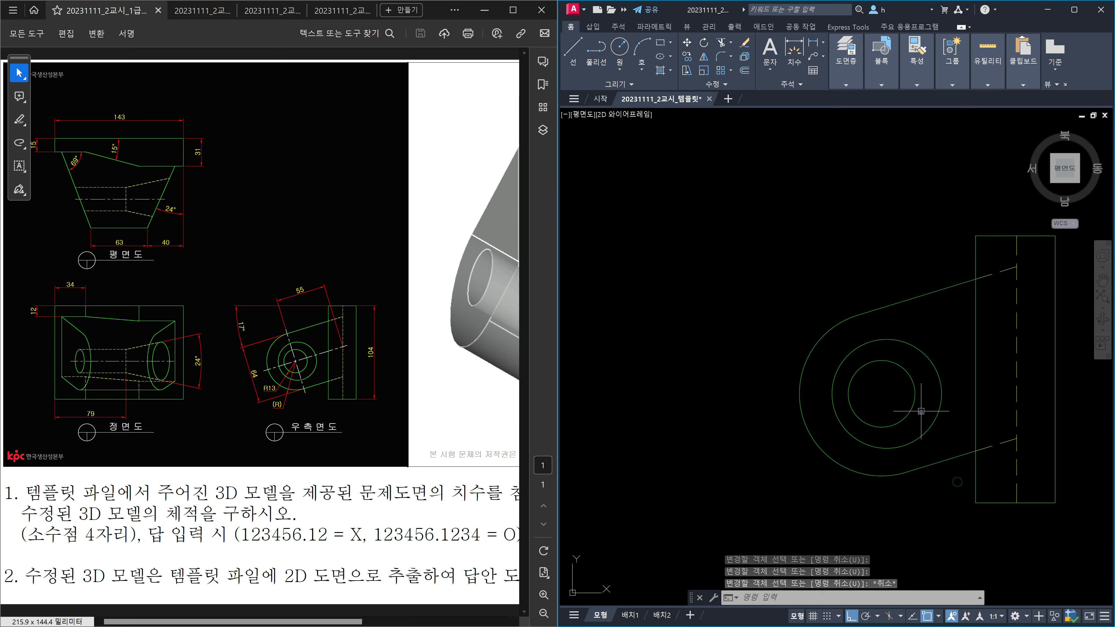
Step: Draw a slanted line in the side view from the snapped point down to the outer arc
{"action": "type", "text": "l"}
{"action": "key", "text": "Return"}
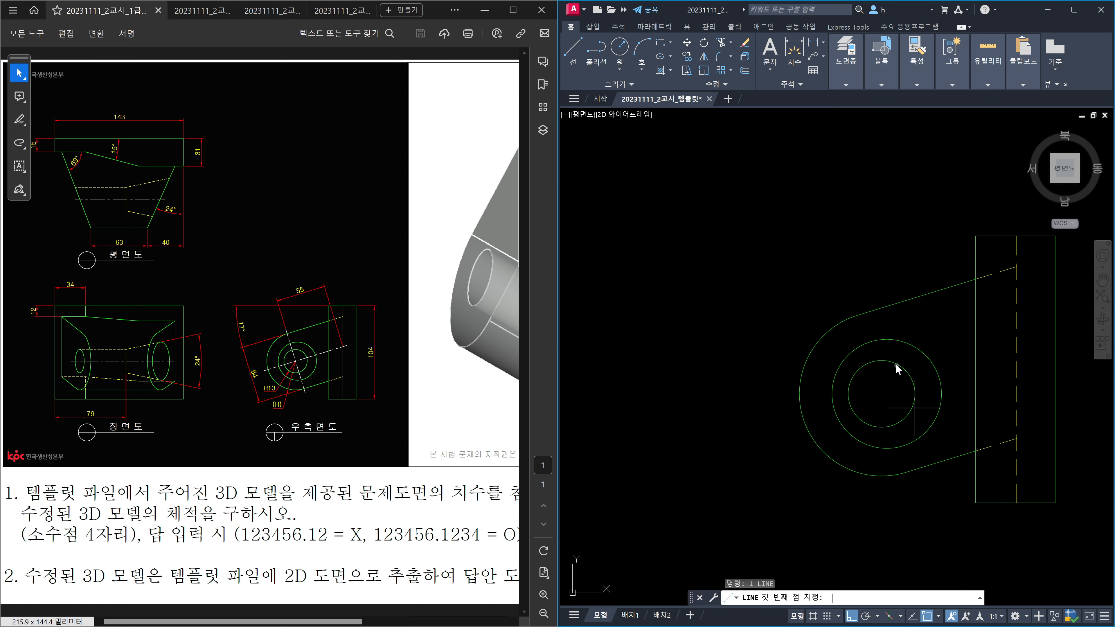
{"action": "left_click", "coordinate": [849, 318]}
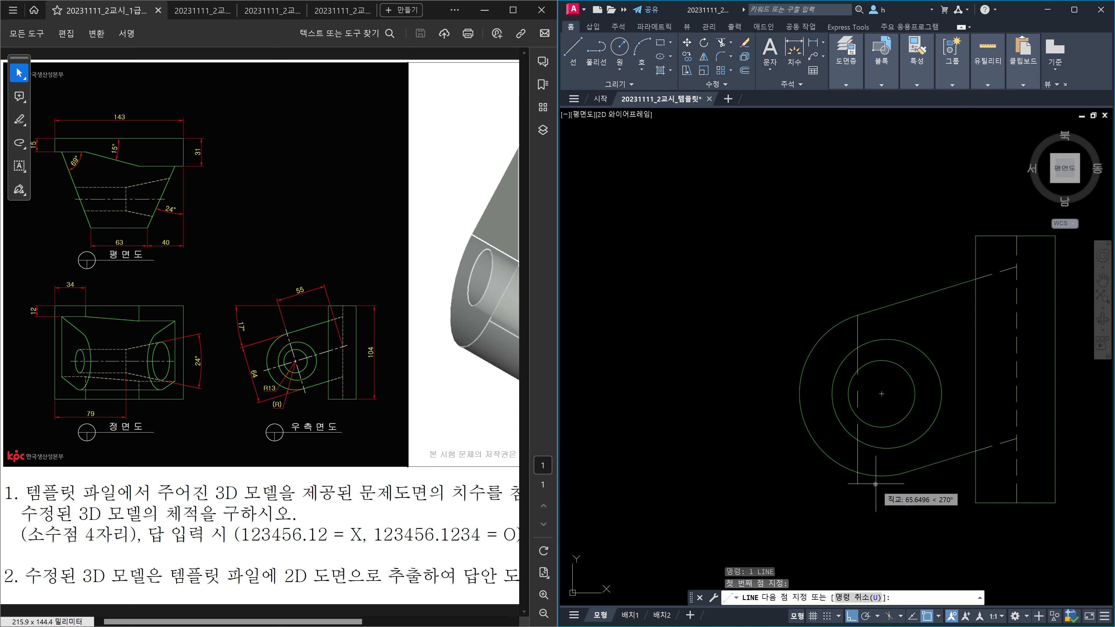
{"action": "left_click", "coordinate": [903, 475]}
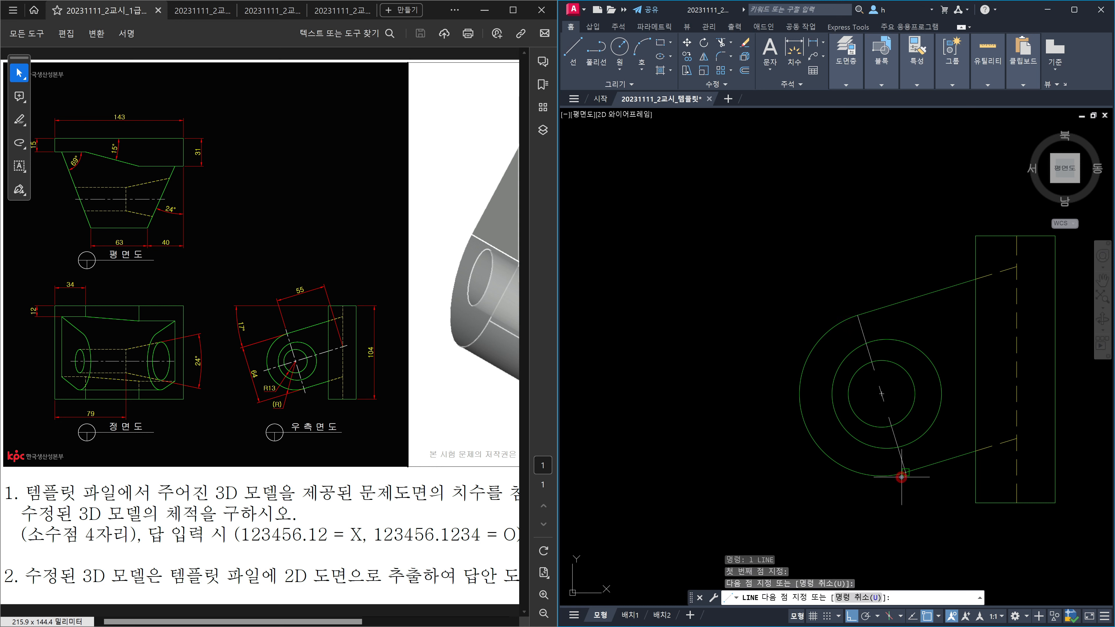
{"action": "key", "text": "Escape"}
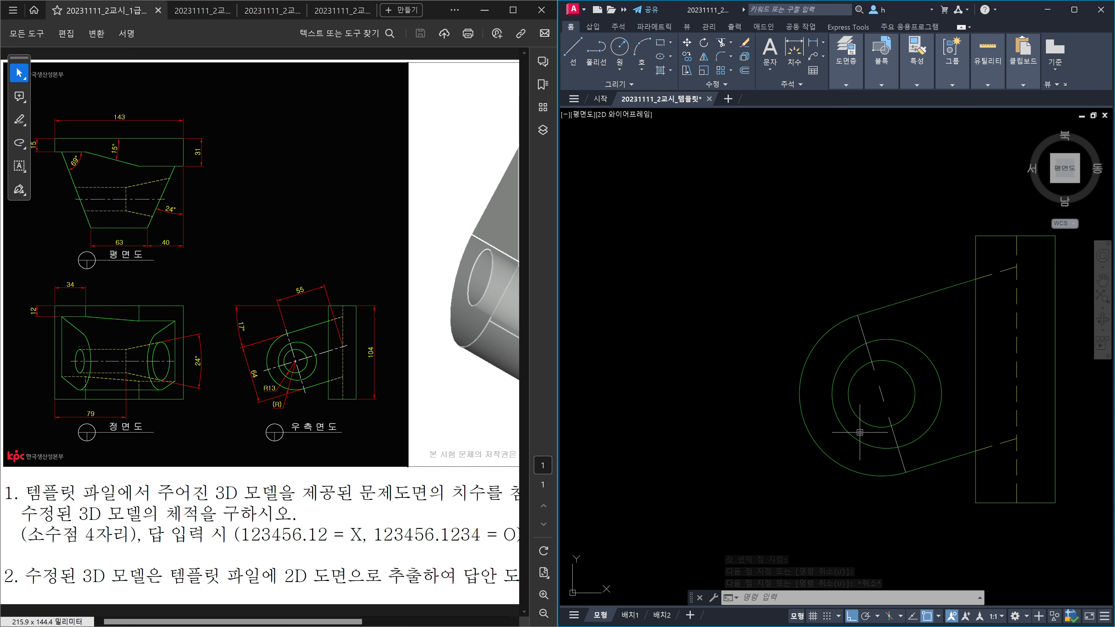
{"action": "type", "text": "1"}
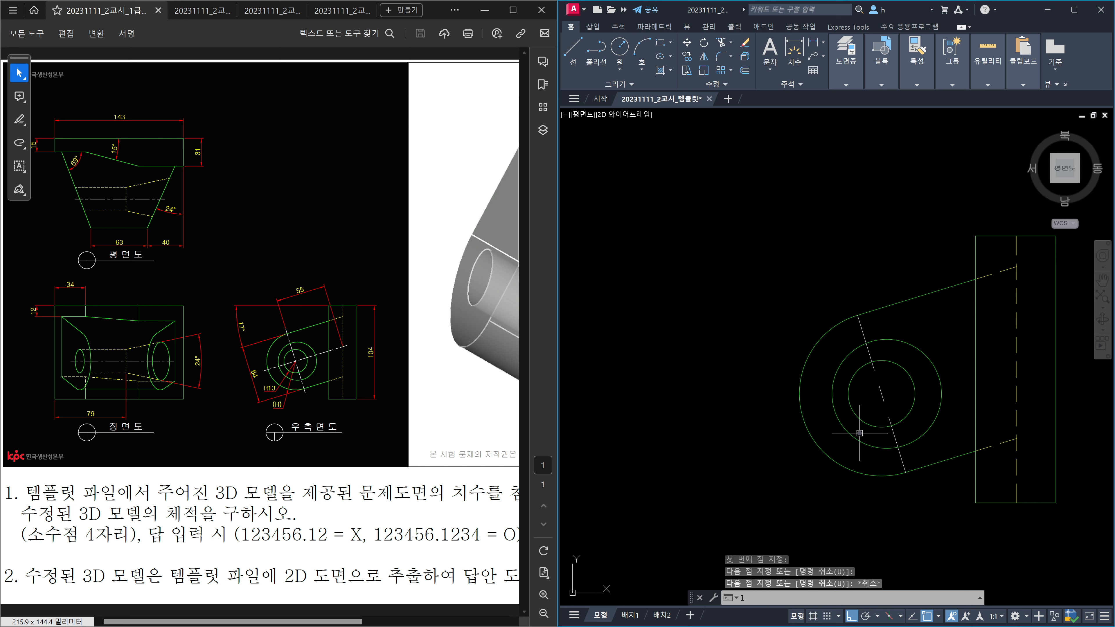
{"action": "key", "text": "Escape"}
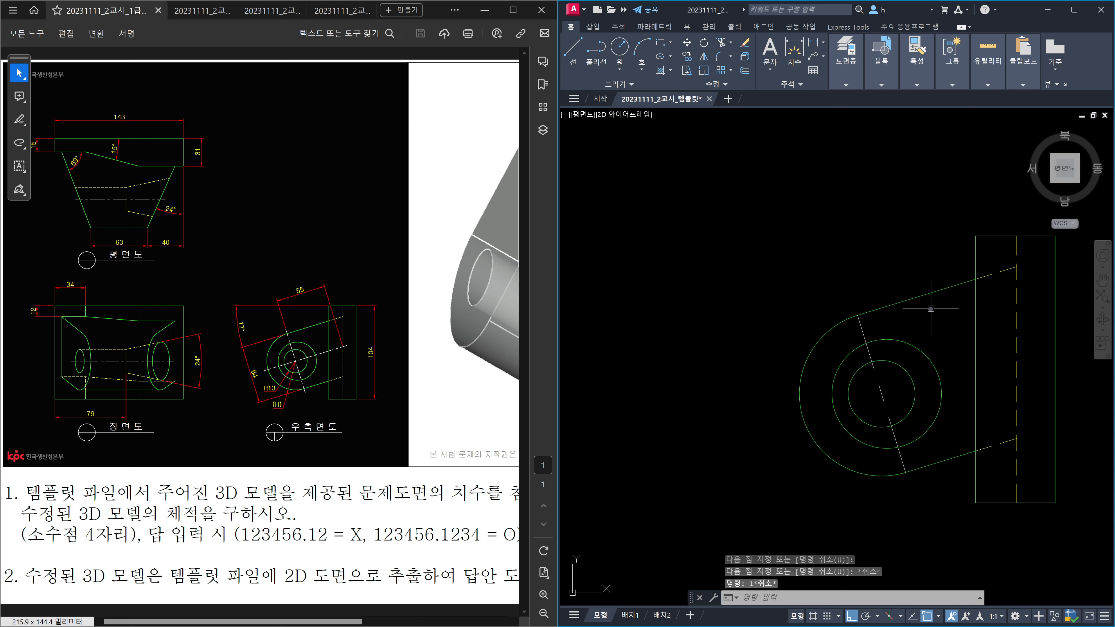
{"action": "left_click", "coordinate": [929, 294]}
{"action": "left_click", "coordinate": [908, 284]}
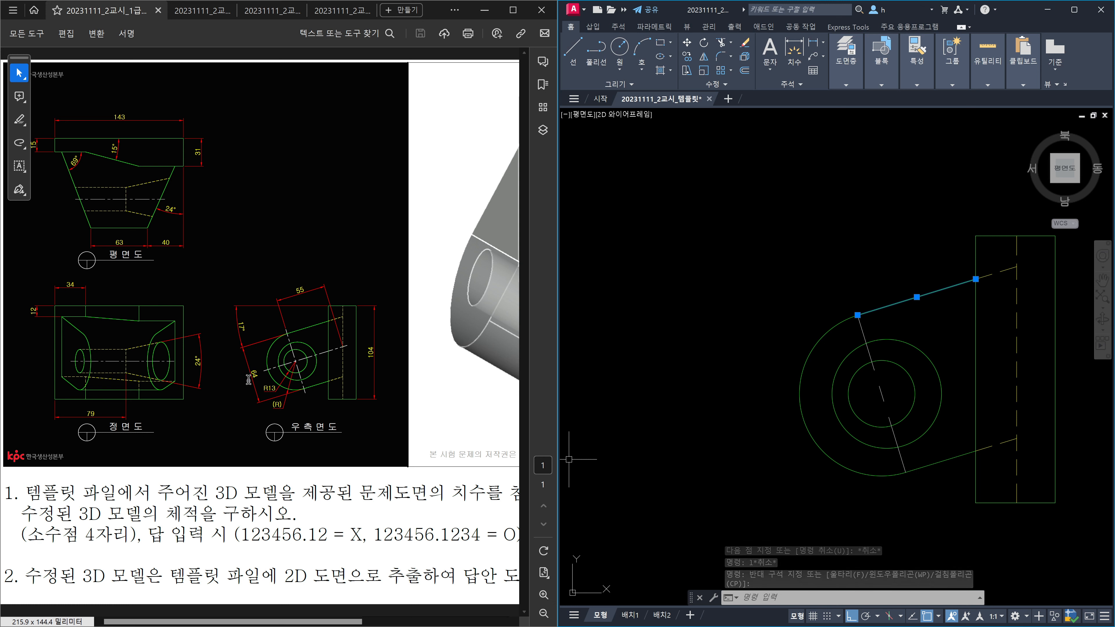
{"action": "key", "text": "Escape"}
{"action": "key", "text": "Escape"}
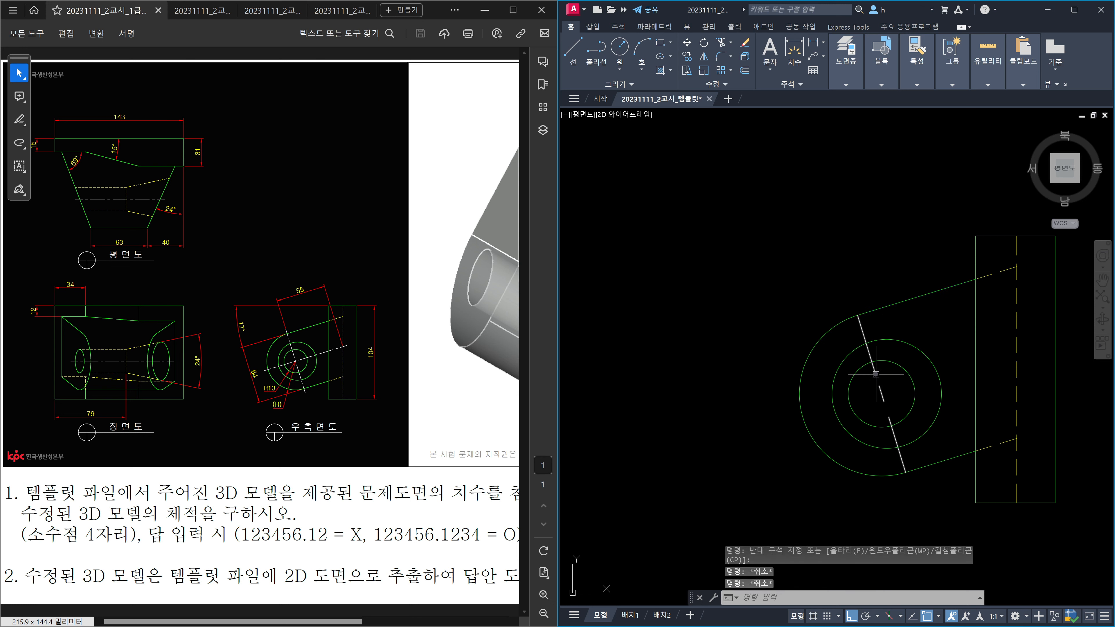
Step: Offset the upper tangent line 32 units downward
{"action": "type", "text": "o"}
{"action": "key", "text": "Return"}
{"action": "type", "text": "32"}
{"action": "key", "text": "Return"}
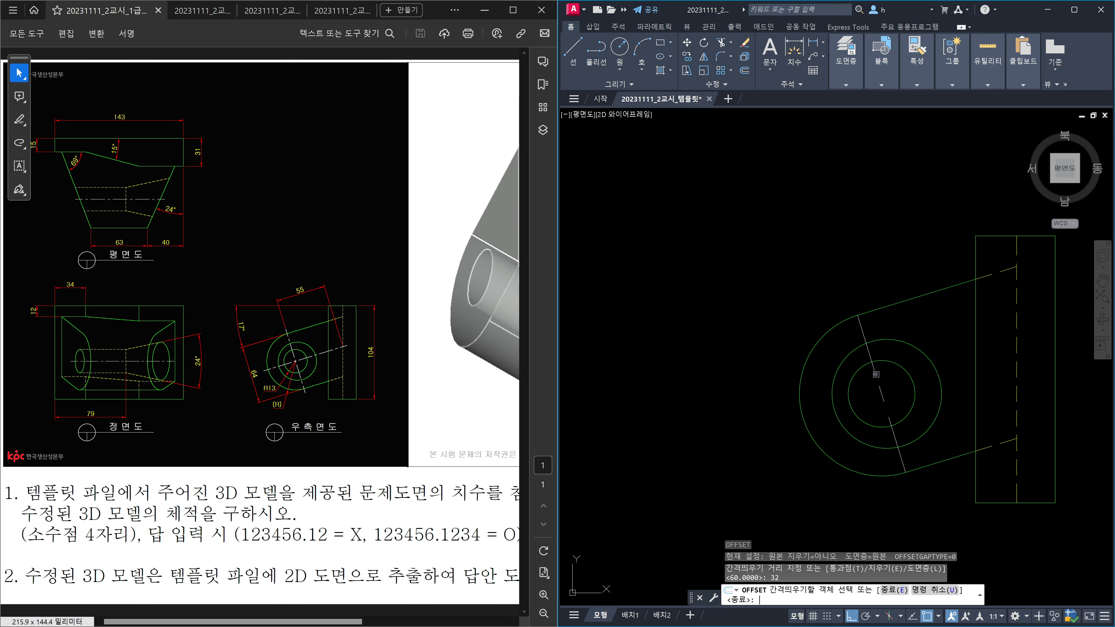
{"action": "left_click", "coordinate": [896, 311]}
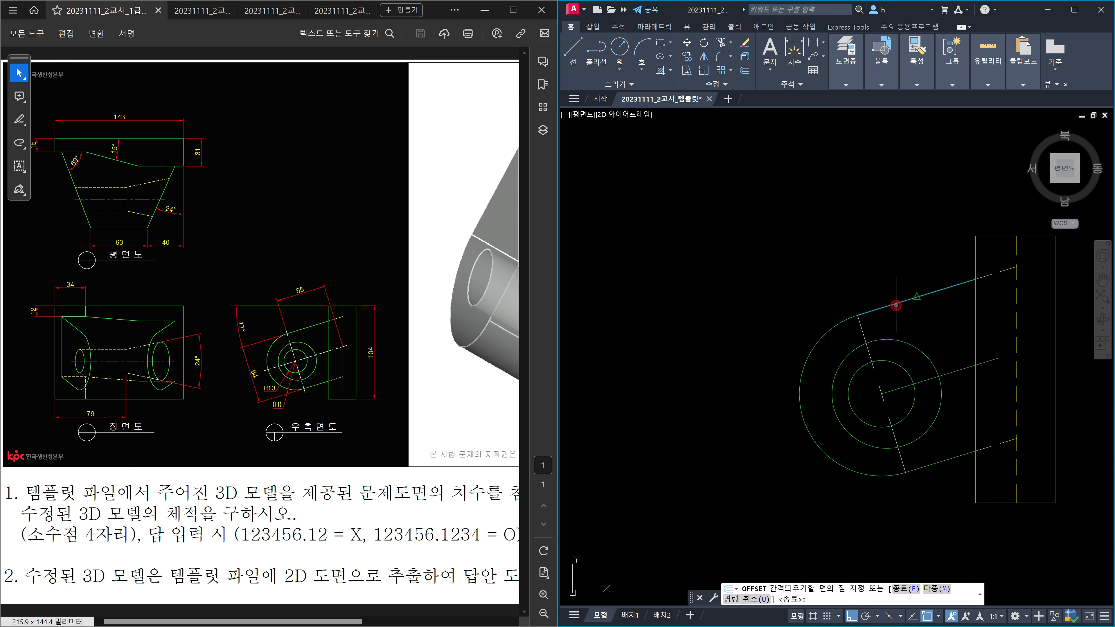
{"action": "left_click", "coordinate": [943, 330]}
{"action": "key", "text": "Escape"}
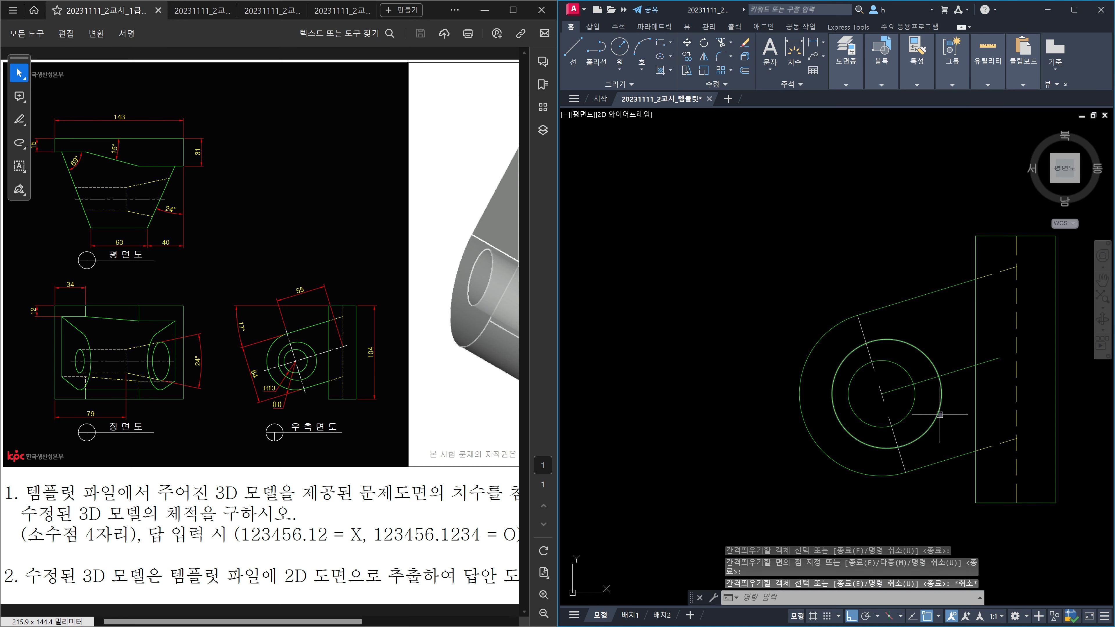
{"action": "type", "text": "ma"}
{"action": "key", "text": "Return"}
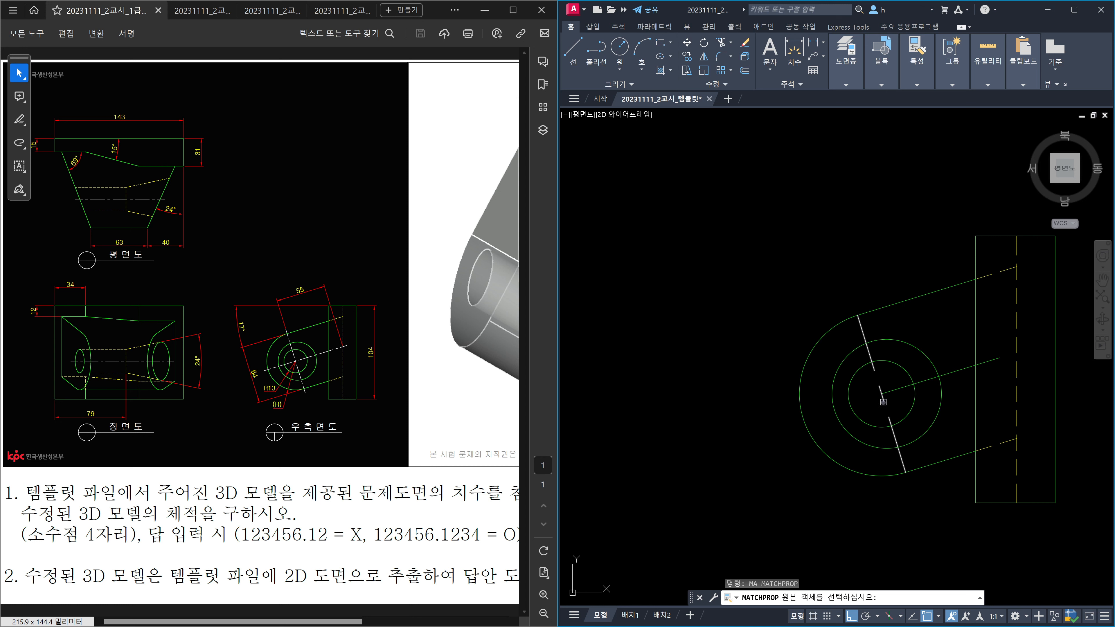
Step: Give the offset line the centreline style and extend it to the outer arc and dashed line
{"action": "left_click", "coordinate": [883, 402]}
{"action": "key", "text": "Escape"}
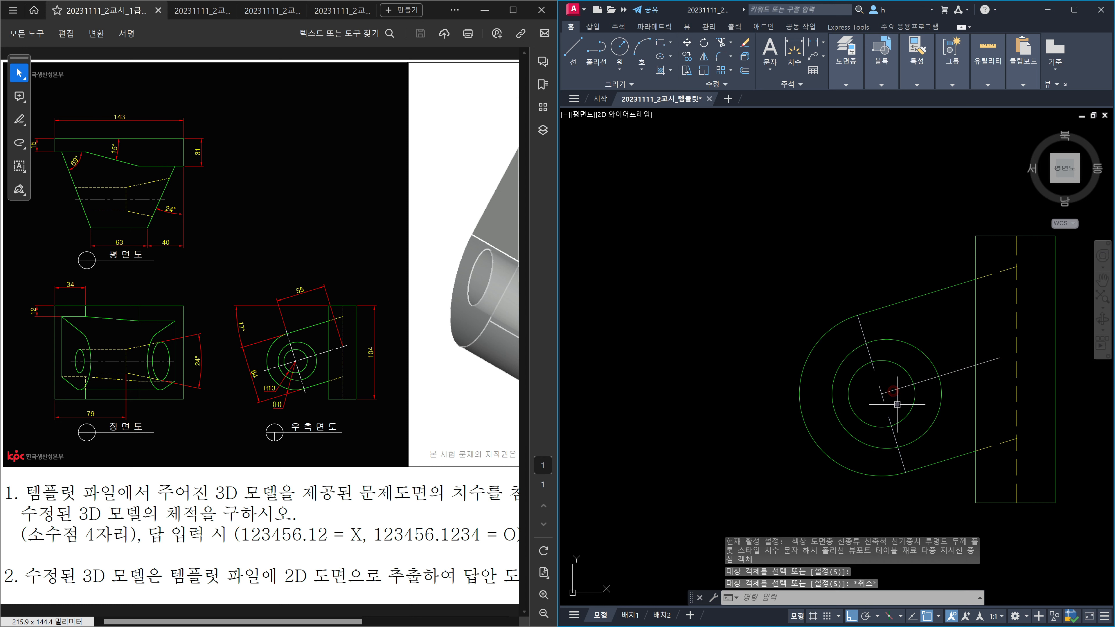
{"action": "type", "text": "ex"}
{"action": "key", "text": "Return"}
{"action": "left_click", "coordinate": [826, 453]}
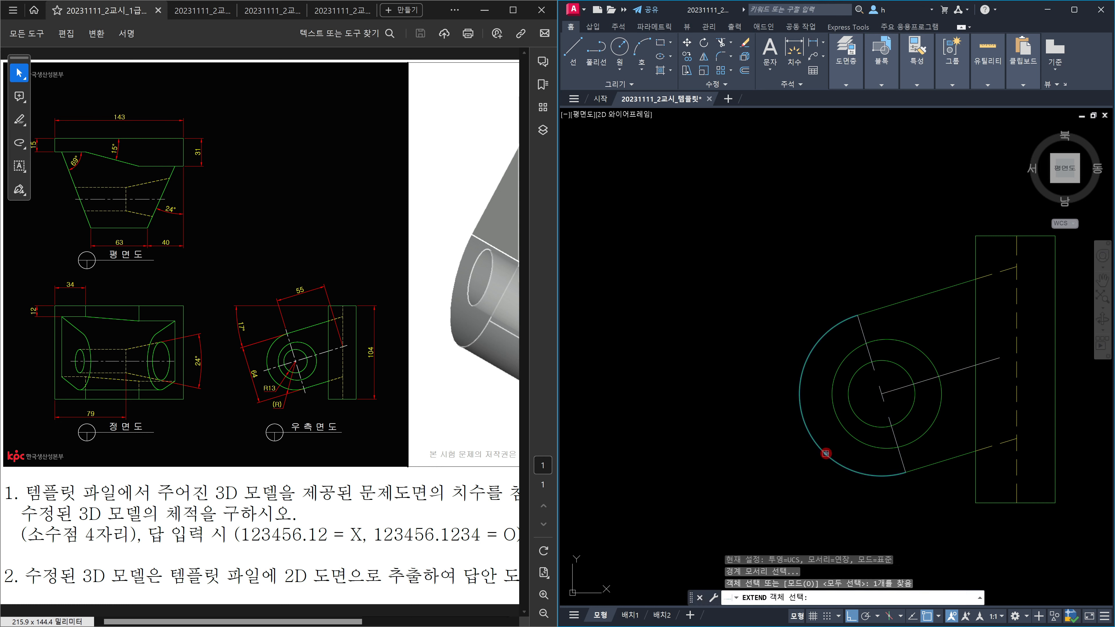
{"action": "left_click", "coordinate": [1018, 395]}
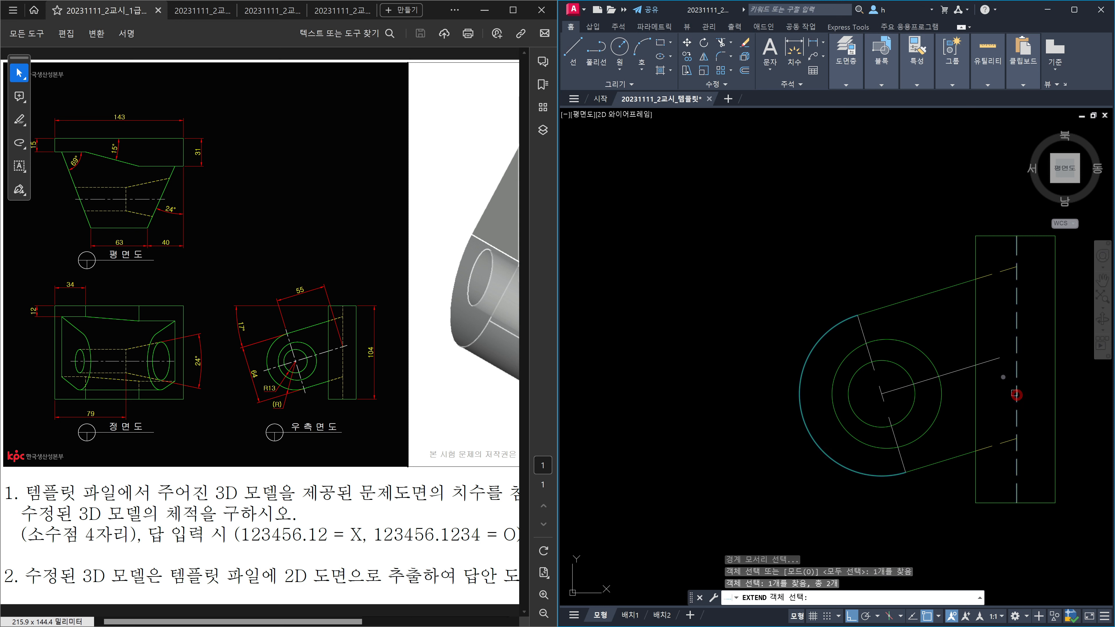
{"action": "key", "text": "Return"}
{"action": "left_click", "coordinate": [998, 359]}
{"action": "left_click", "coordinate": [998, 359]}
{"action": "left_click", "coordinate": [897, 389]}
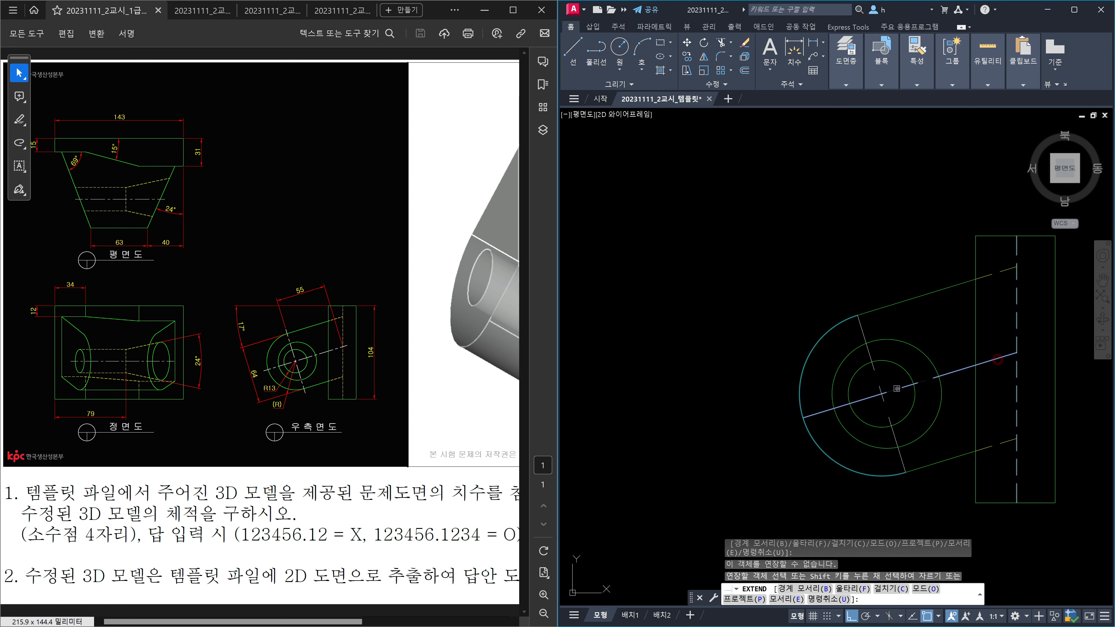
{"action": "left_click", "coordinate": [897, 388]}
{"action": "key", "text": "Escape"}
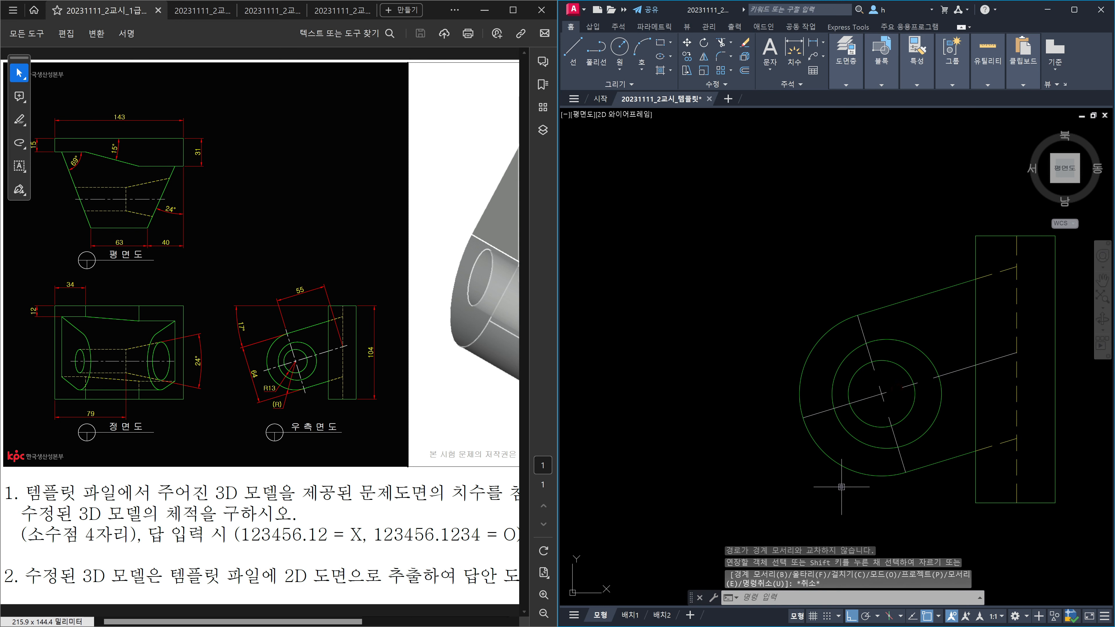
Step: Lengthen all four centreline ends in the right-side view by 5 each
{"action": "type", "text": "len"}
{"action": "key", "text": "Return"}
{"action": "type", "text": "de"}
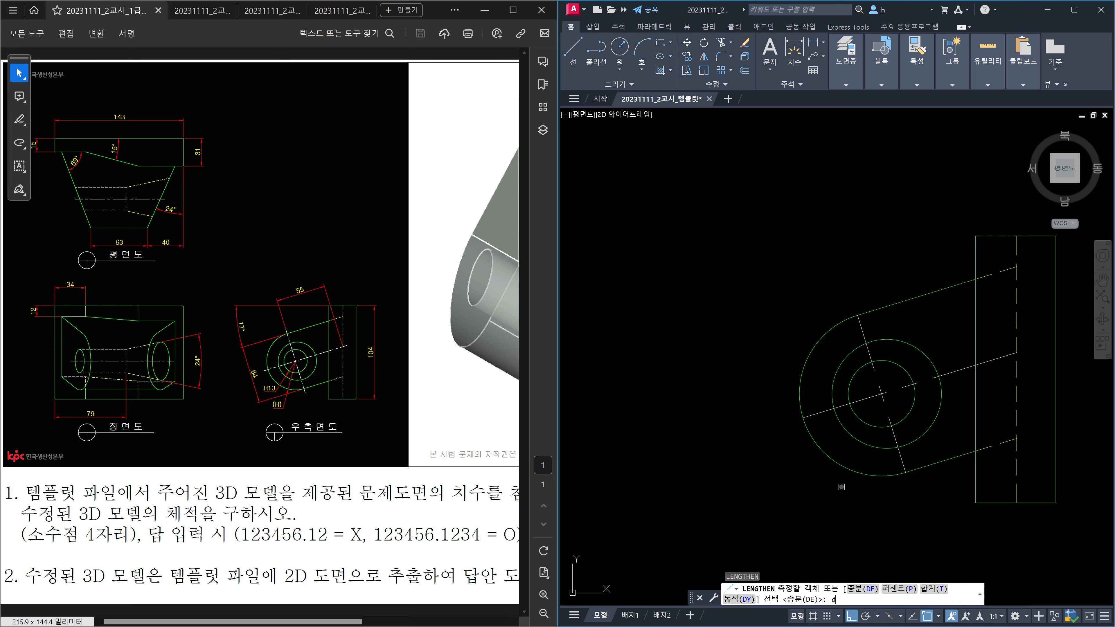
{"action": "key", "text": "Return"}
{"action": "type", "text": "5"}
{"action": "key", "text": "Return"}
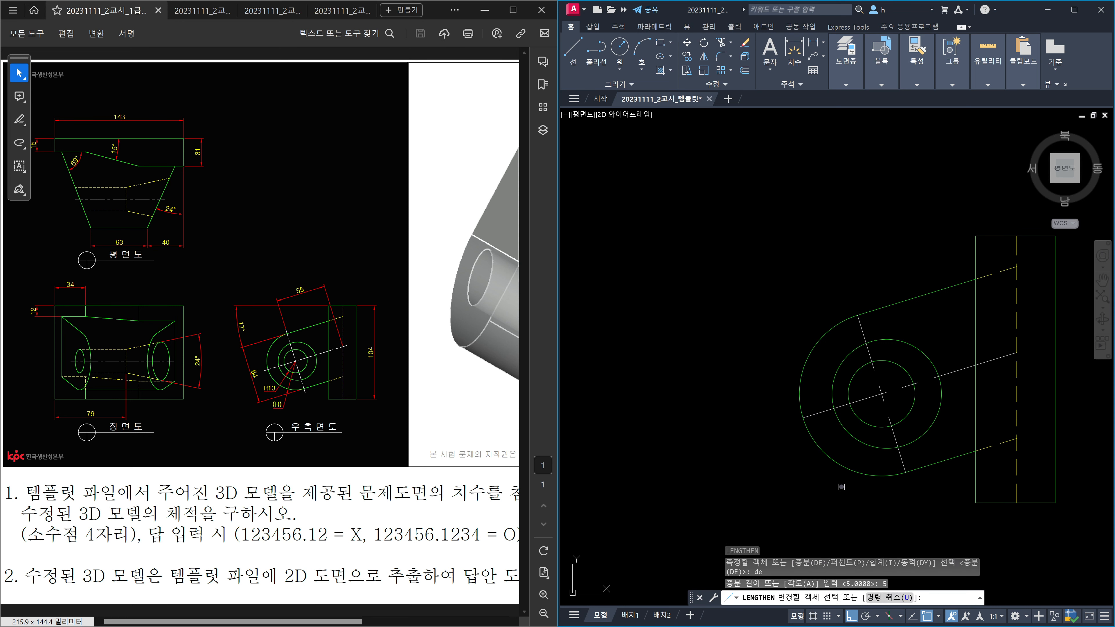
{"action": "left_click", "coordinate": [817, 414]}
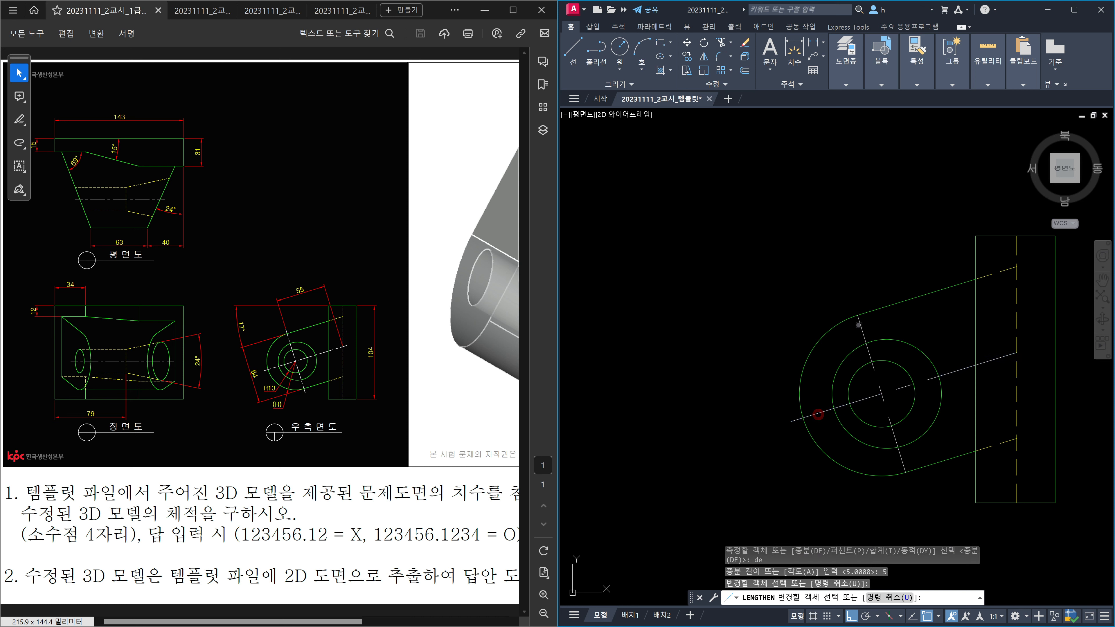
{"action": "left_click", "coordinate": [859, 325]}
{"action": "left_click", "coordinate": [903, 464]}
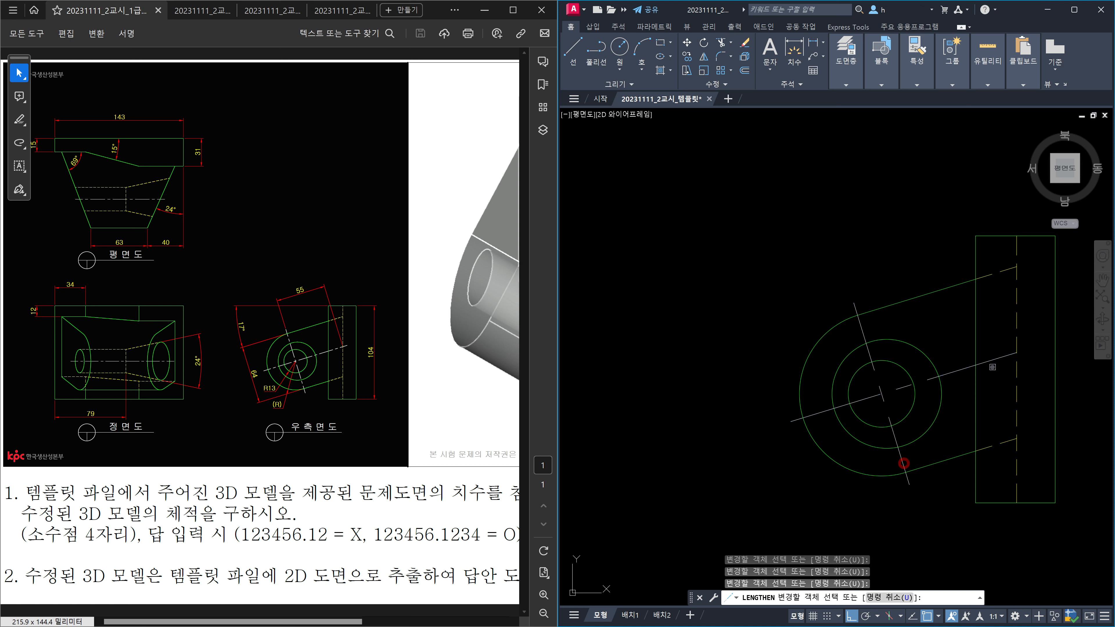
{"action": "left_click", "coordinate": [994, 365]}
{"action": "key", "text": "Escape"}
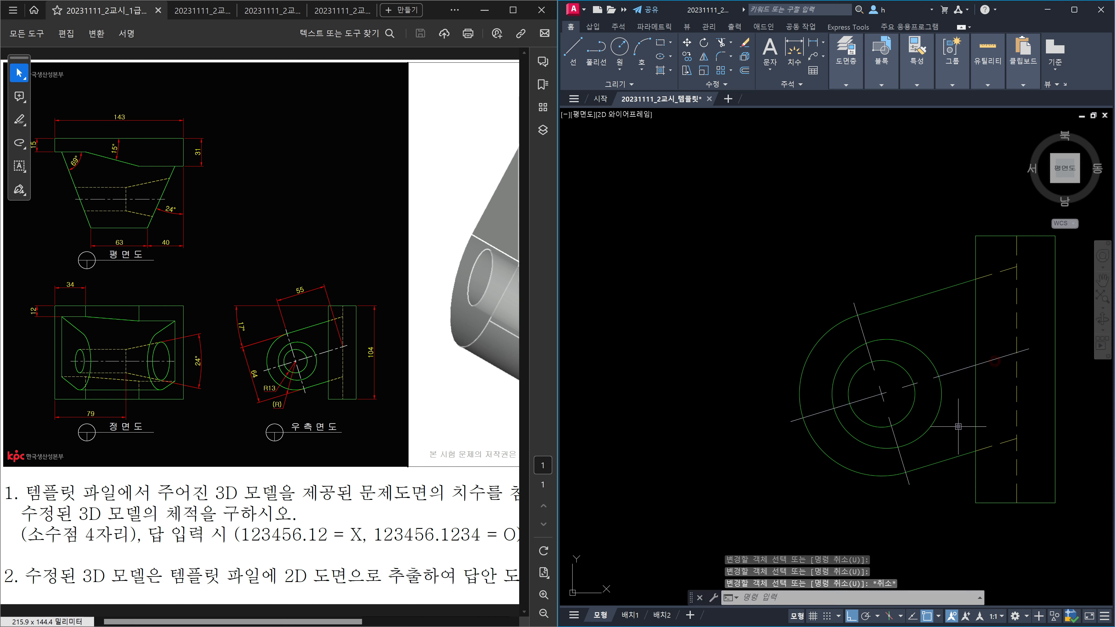
Step: Zoom out and pan to frame the three views and the title block
{"action": "scroll", "coordinate": [958, 427], "scroll_direction": "down", "scroll_amount": 5}
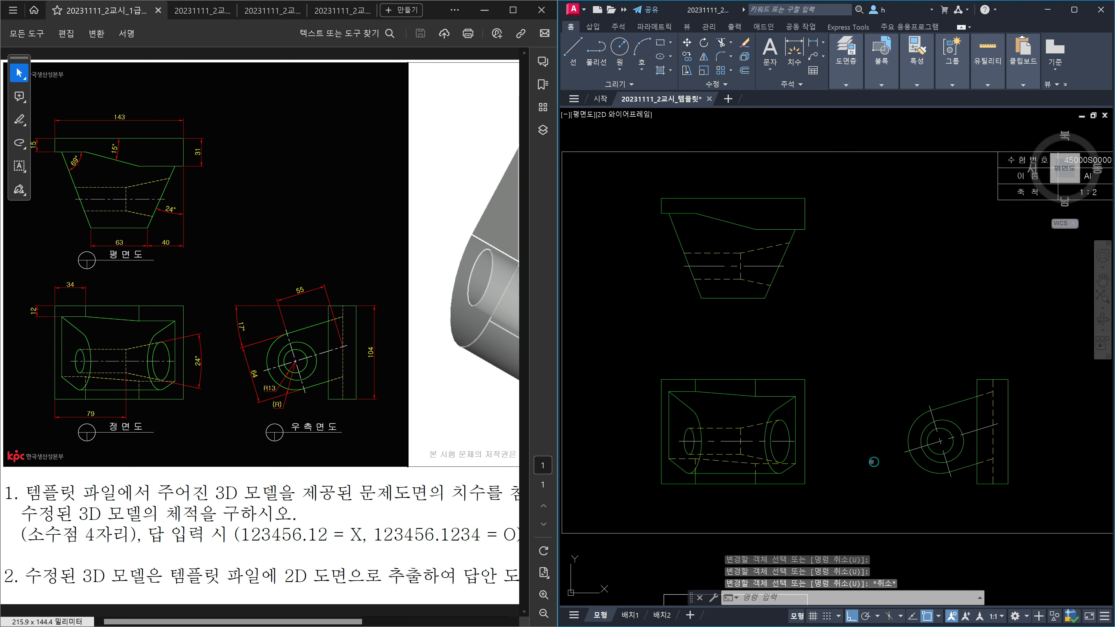
{"action": "middle_click_drag", "start_coordinate": [874, 462], "coordinate": [884, 455]}
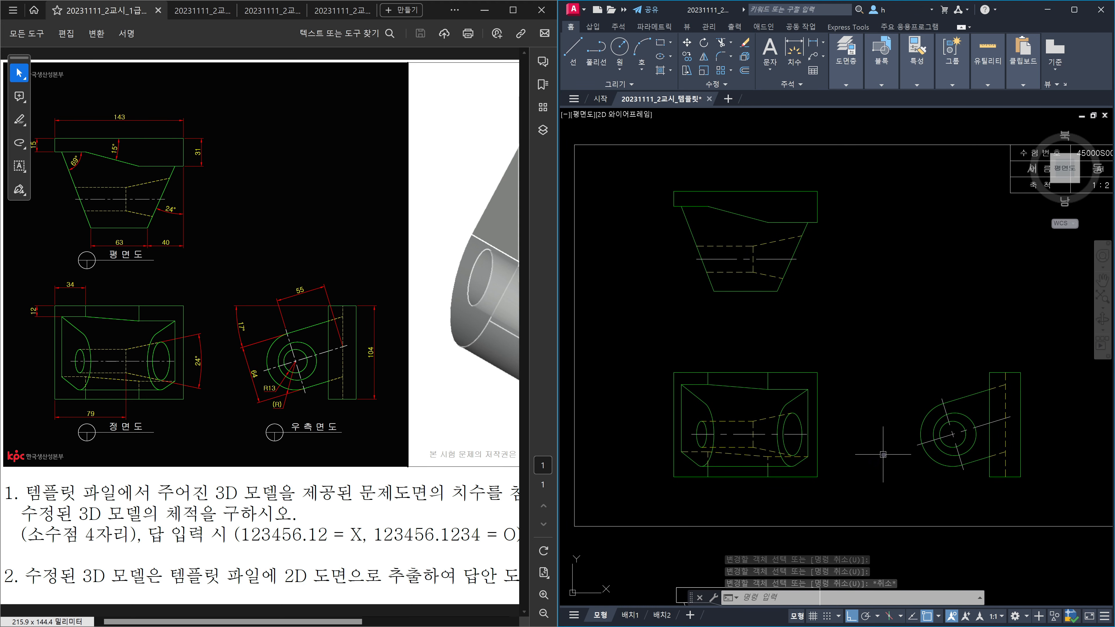
{"action": "middle_click_drag", "start_coordinate": [709, 316], "coordinate": [731, 333]}
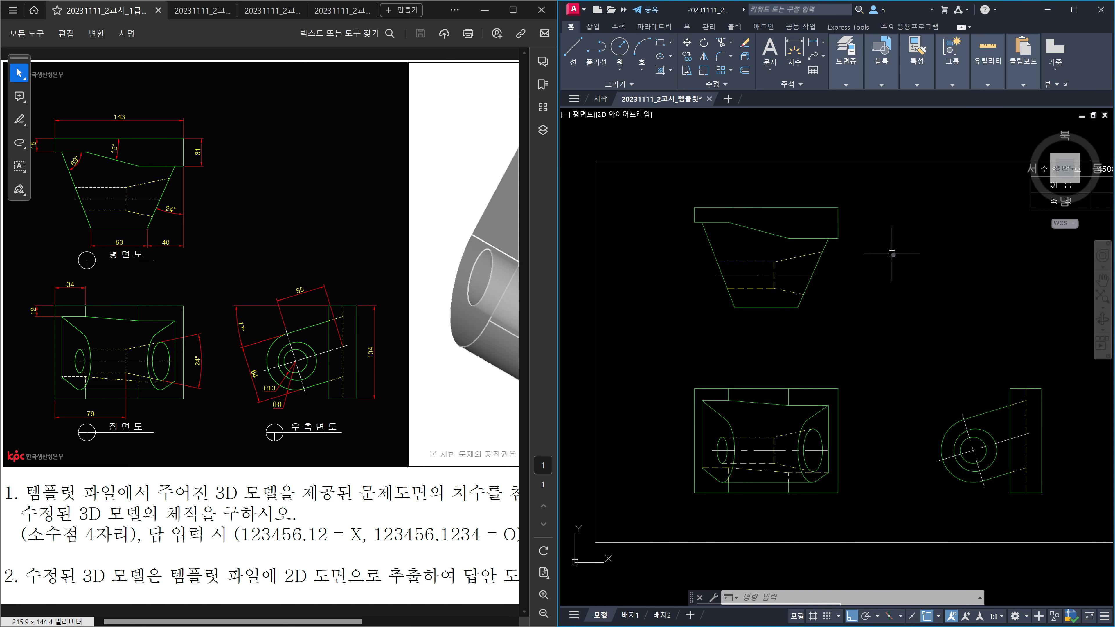
{"action": "middle_click_drag", "start_coordinate": [866, 315], "coordinate": [801, 303]}
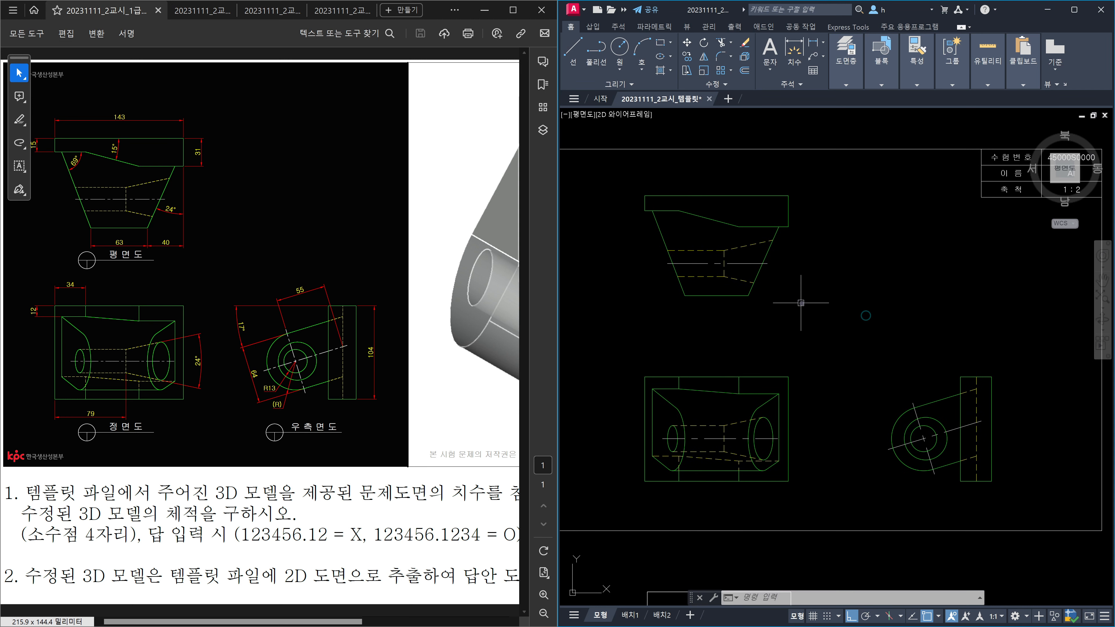
Step: Modify the ISO-25 dimension style: set centre marks to None, then show its text settings
{"action": "type", "text": "d"}
{"action": "key", "text": "Return"}
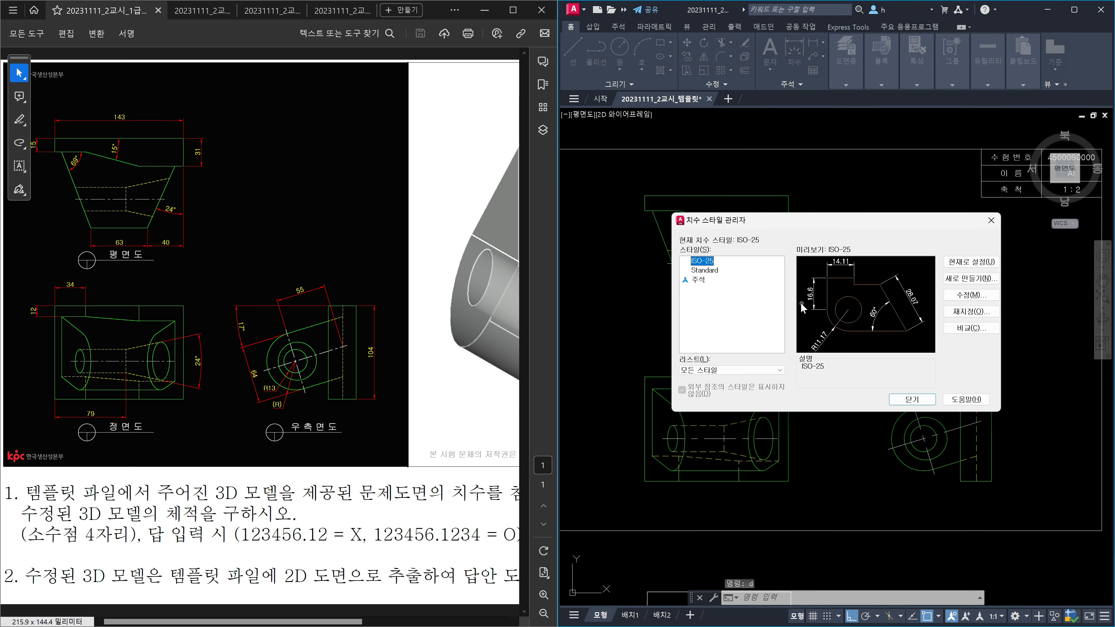
{"action": "left_click", "coordinate": [956, 295]}
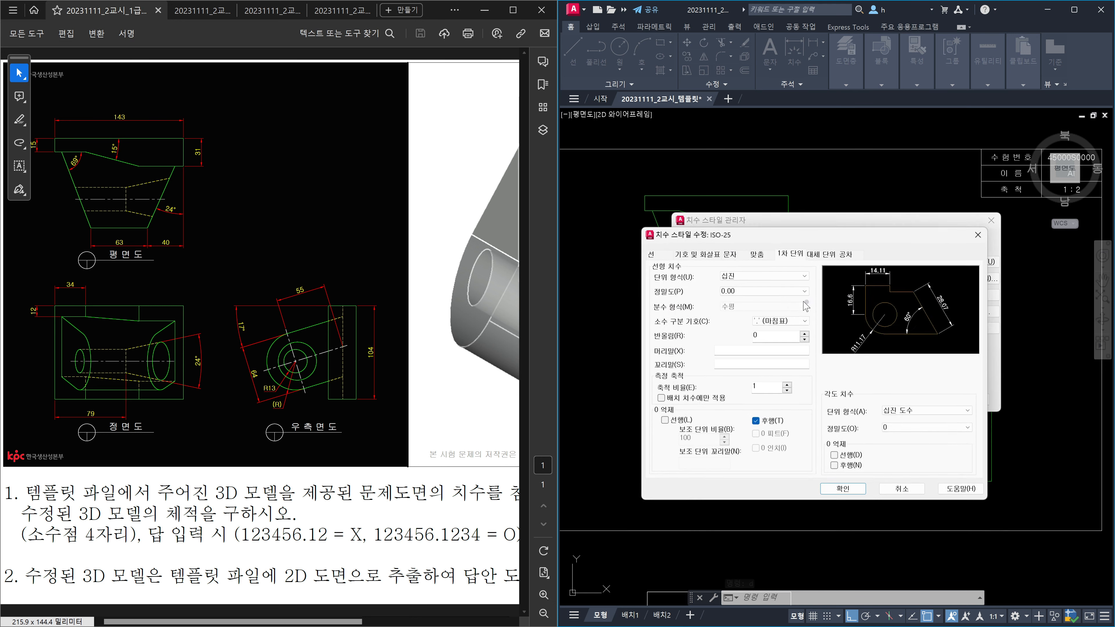
{"action": "left_click", "coordinate": [650, 252]}
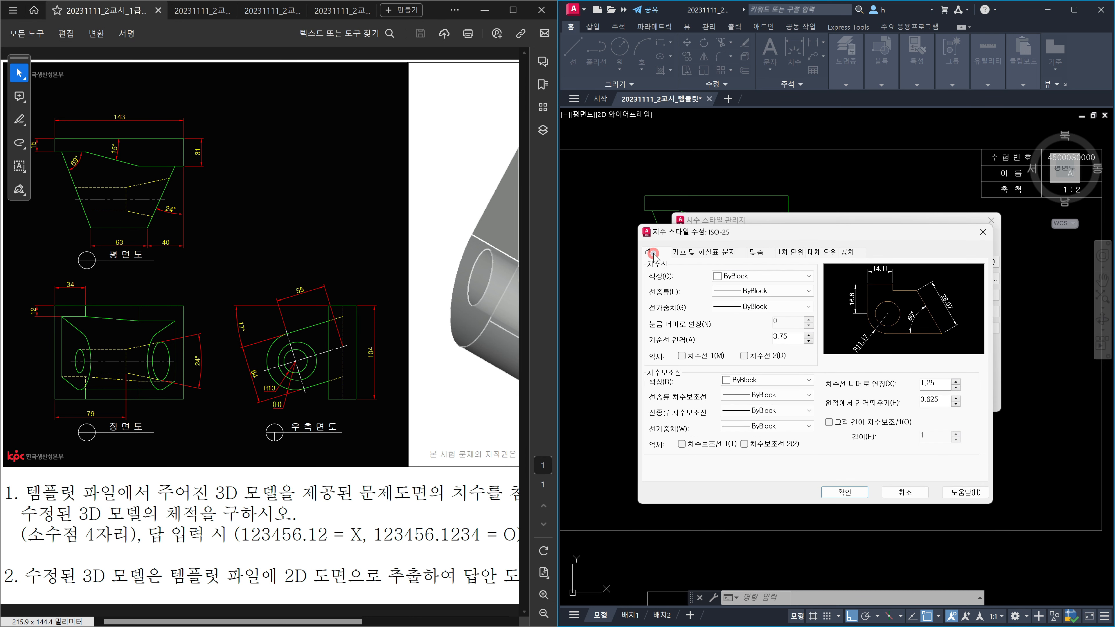
{"action": "left_click", "coordinate": [695, 253]}
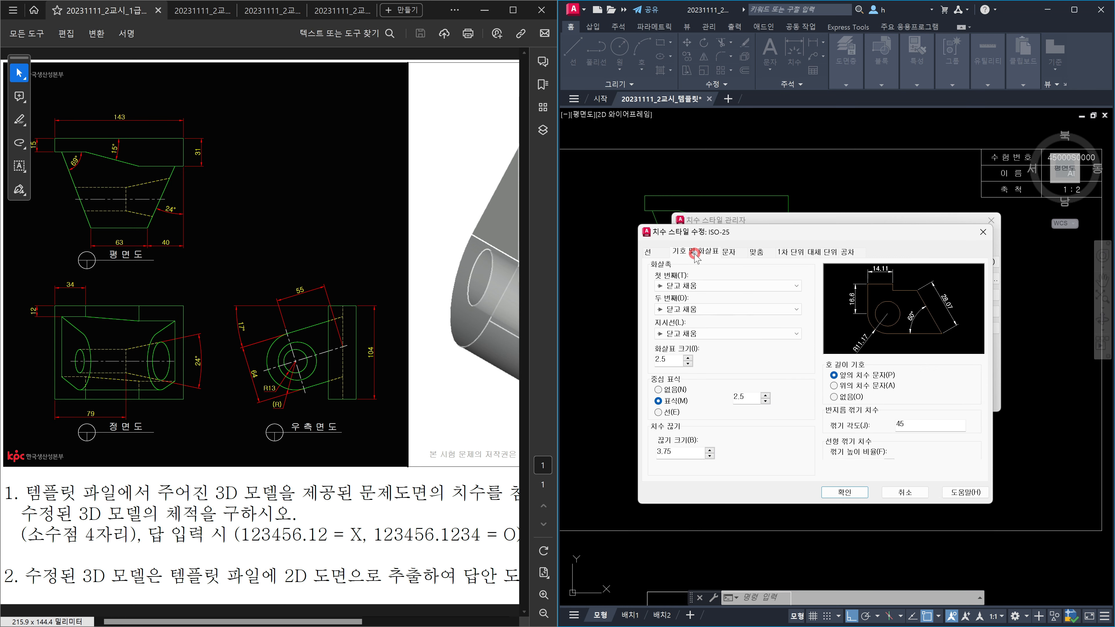
{"action": "left_click", "coordinate": [659, 389]}
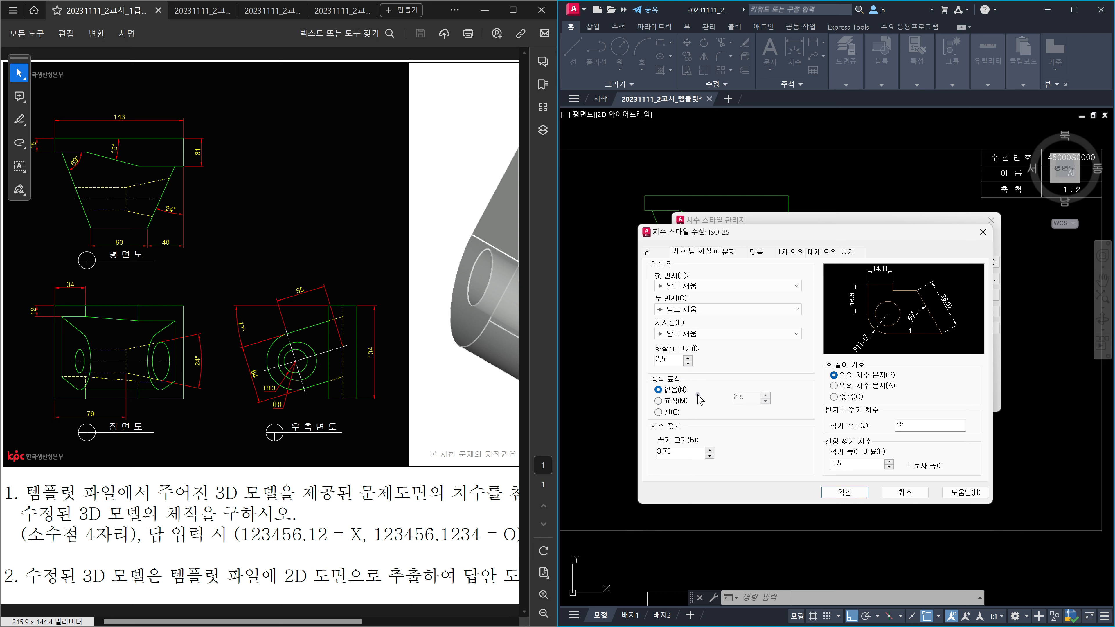
{"action": "left_click", "coordinate": [727, 252]}
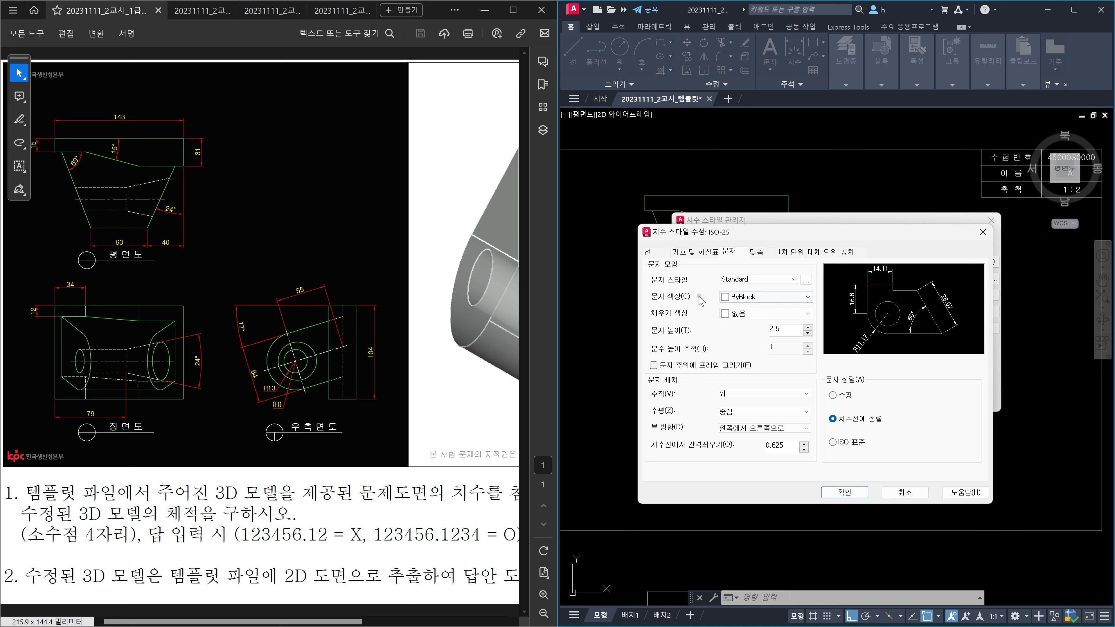
Step: Make the ISO-25 dimension text yellow and ISO-aligned, and select the overall fit scale value
{"action": "left_click", "coordinate": [775, 298]}
{"action": "left_click", "coordinate": [768, 339]}
{"action": "left_click", "coordinate": [833, 443]}
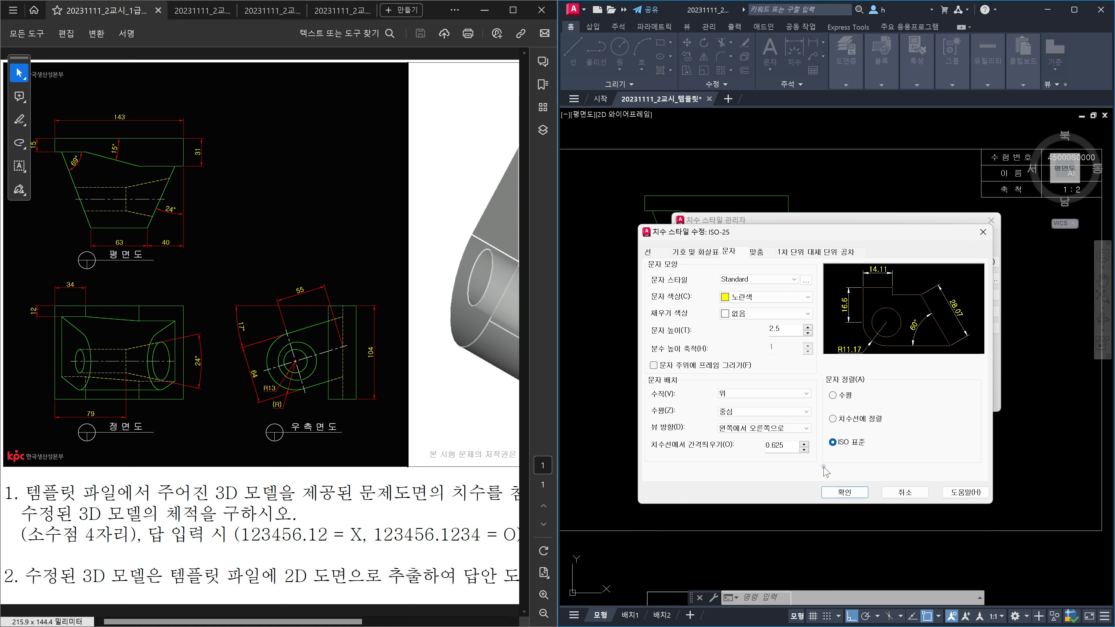
{"action": "left_click", "coordinate": [757, 252]}
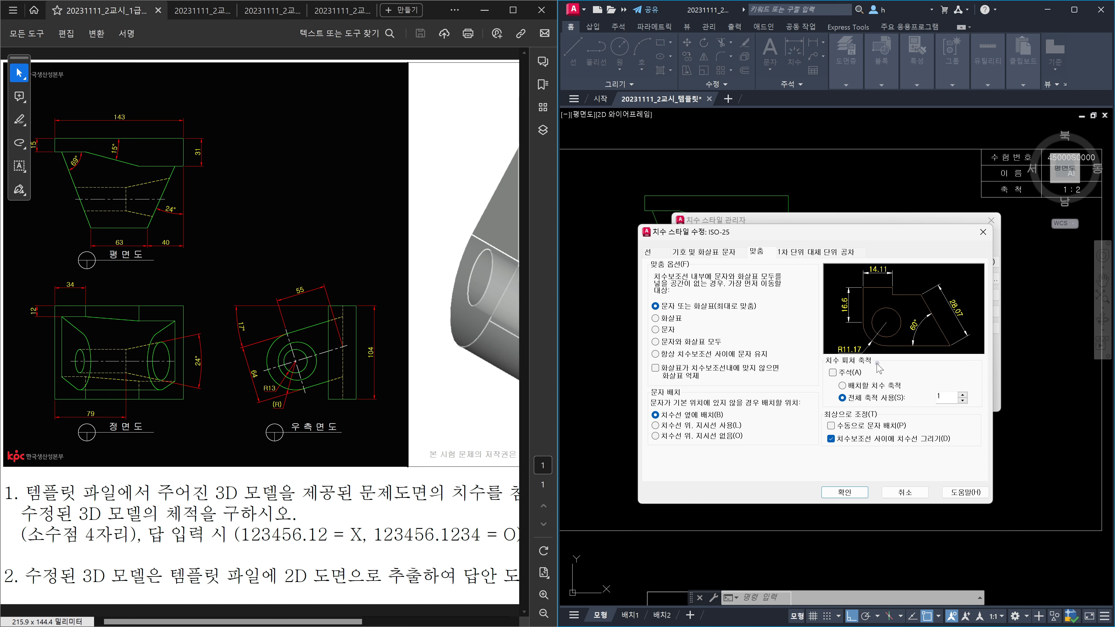
{"action": "double_click", "coordinate": [950, 399]}
Step: Set linear and angular precision to 0.00000000 and apply the dimension style changes
{"action": "left_click", "coordinate": [800, 254]}
{"action": "left_click", "coordinate": [762, 288]}
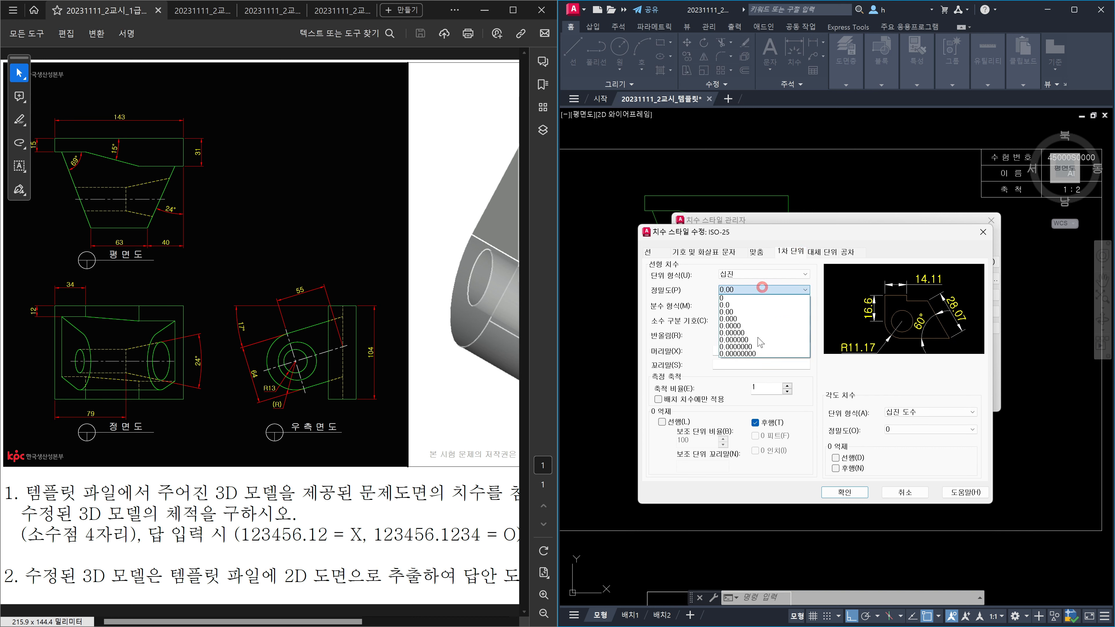
{"action": "left_click", "coordinate": [759, 353]}
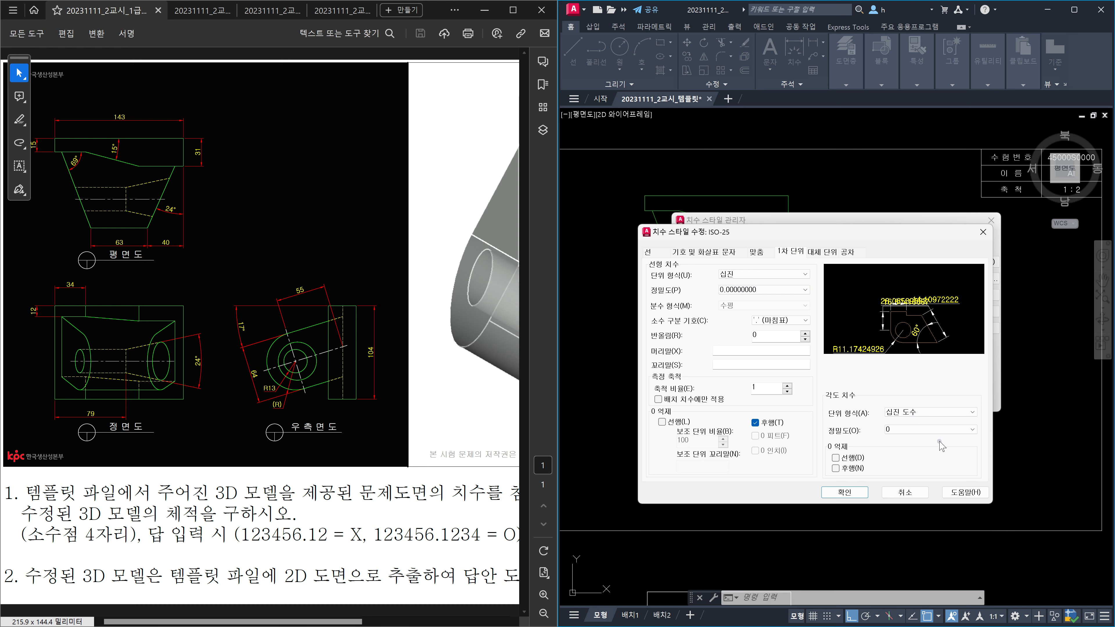
{"action": "left_click", "coordinate": [944, 430]}
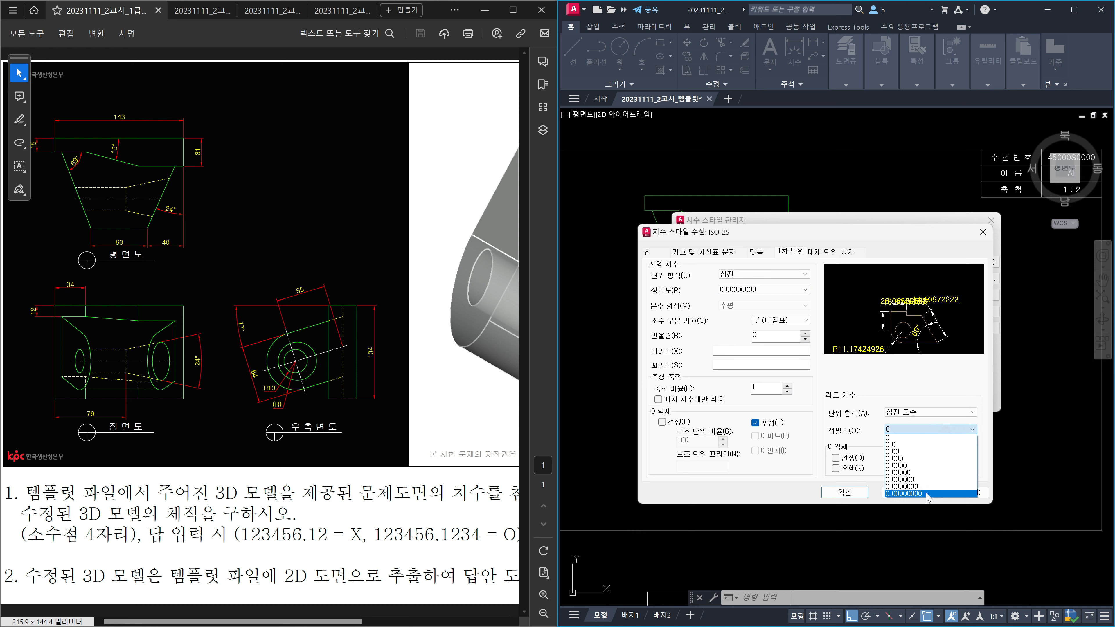
{"action": "left_click", "coordinate": [925, 493]}
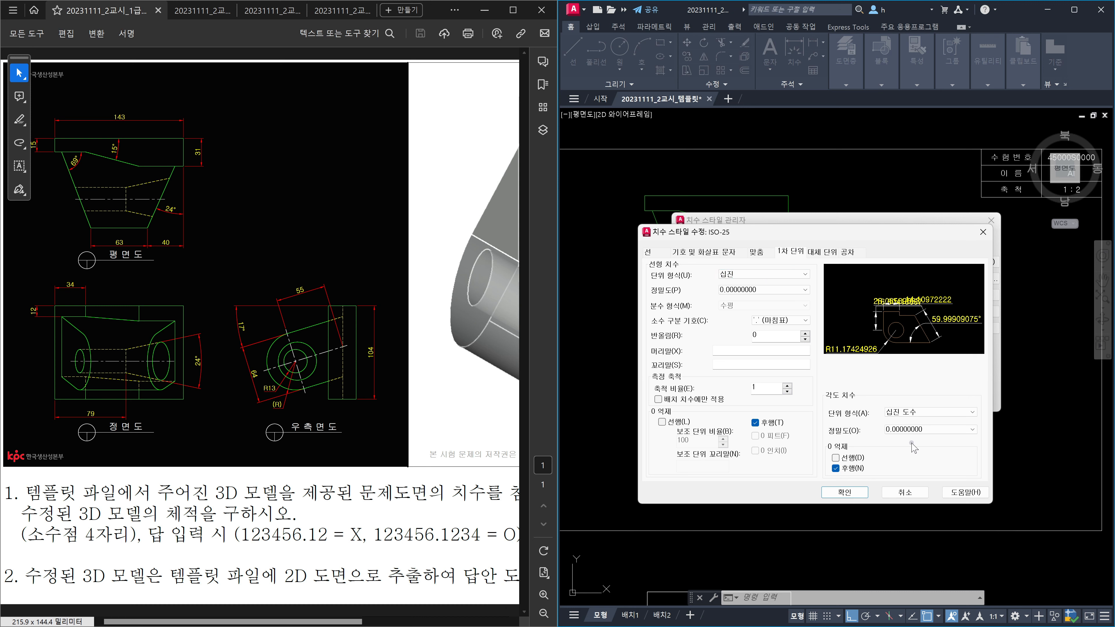
{"action": "left_click", "coordinate": [839, 493]}
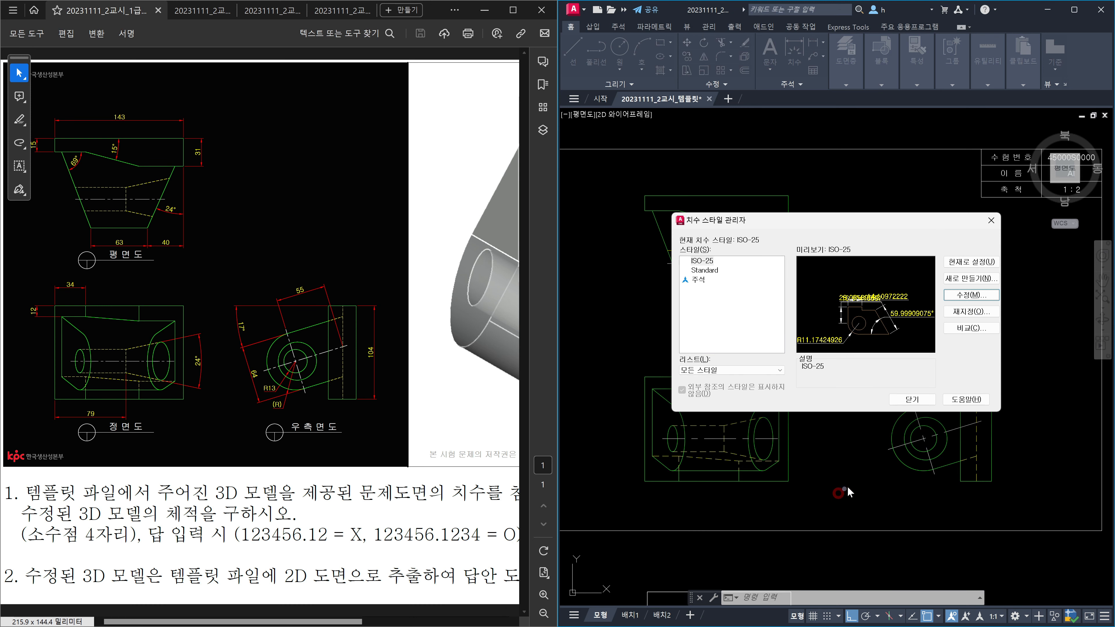
{"action": "left_click", "coordinate": [925, 397]}
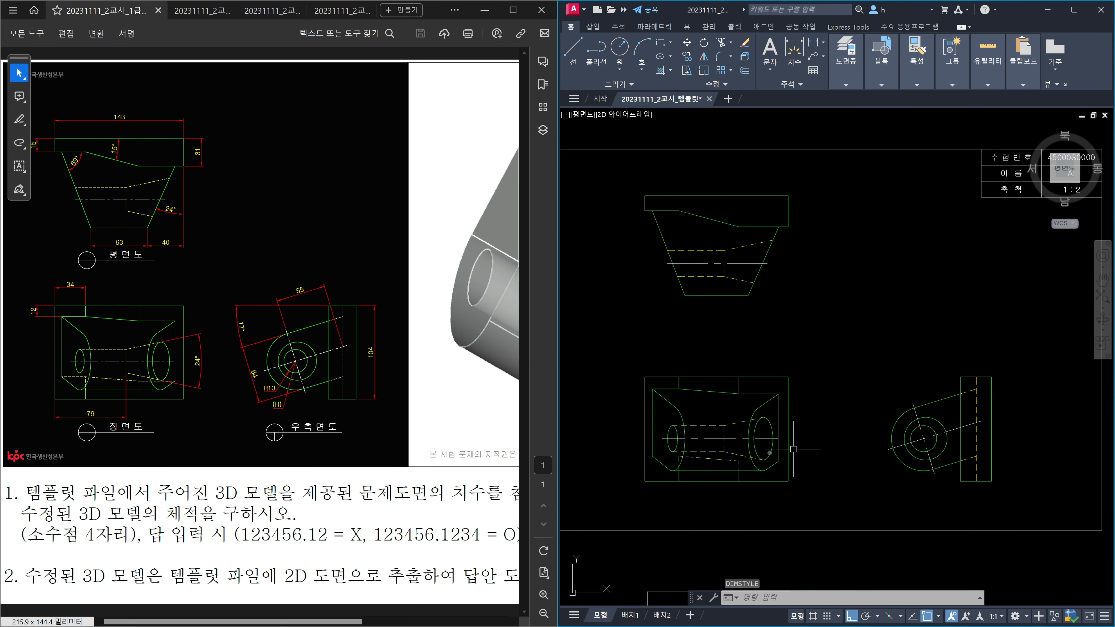
Step: Make 치수 the current layer
{"action": "middle_click_drag", "start_coordinate": [719, 451], "coordinate": [821, 397]}
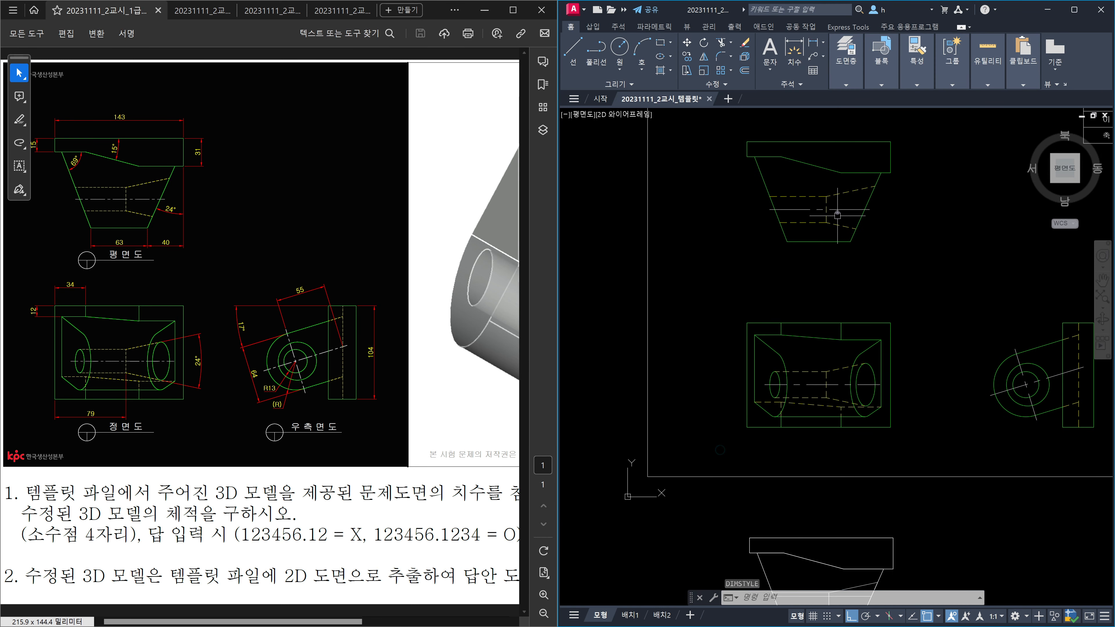
{"action": "left_click", "coordinate": [843, 88]}
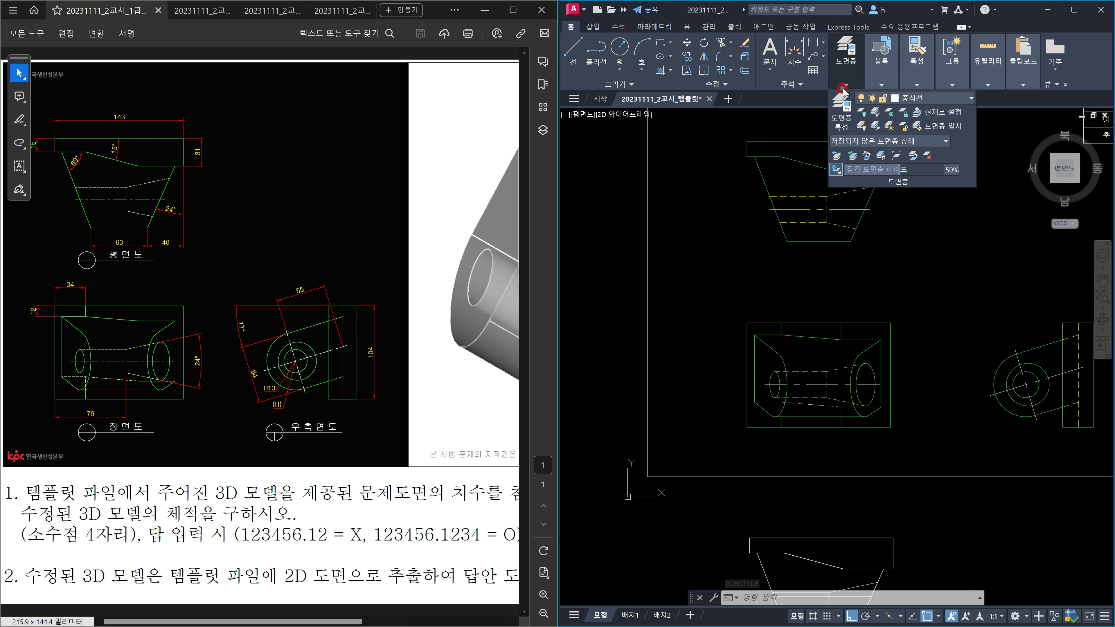
{"action": "left_click", "coordinate": [934, 101]}
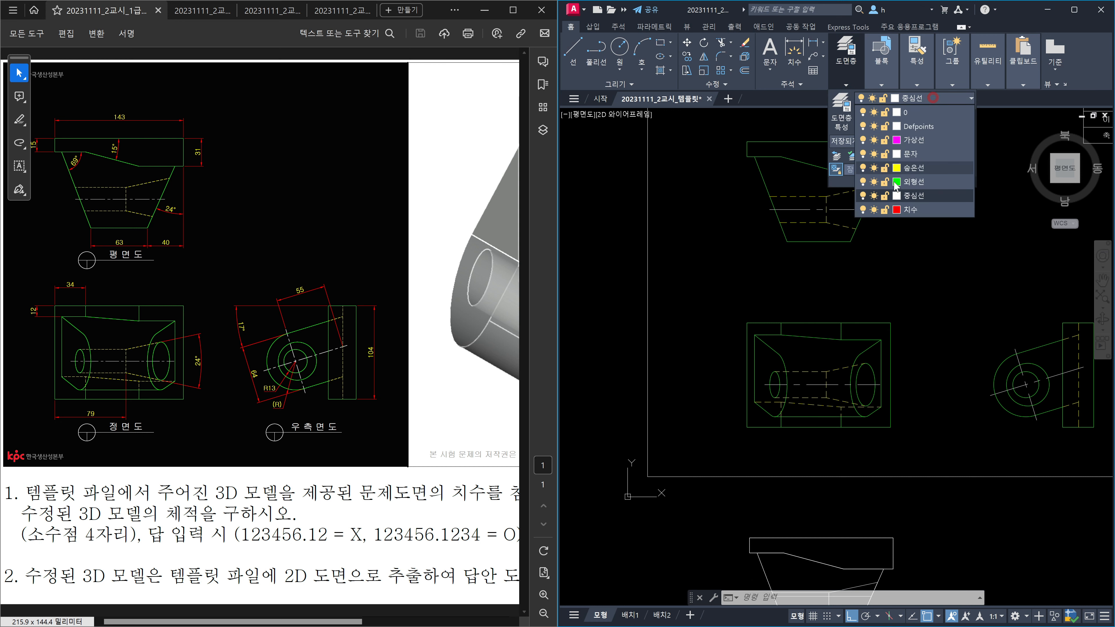
{"action": "left_click", "coordinate": [906, 207]}
{"action": "scroll", "coordinate": [760, 444], "scroll_direction": "up", "scroll_amount": 2}
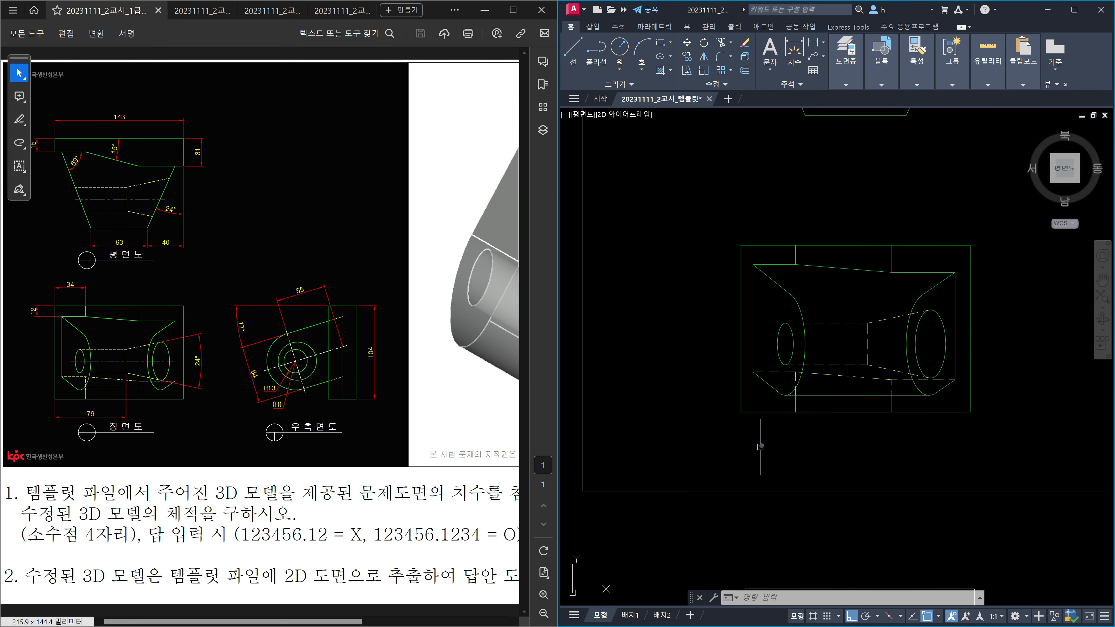
{"action": "key", "text": "Escape"}
Step: Add a horizontal 79 dimension across the front view's base with DLI
{"action": "type", "text": "dli"}
{"action": "key", "text": "Return"}
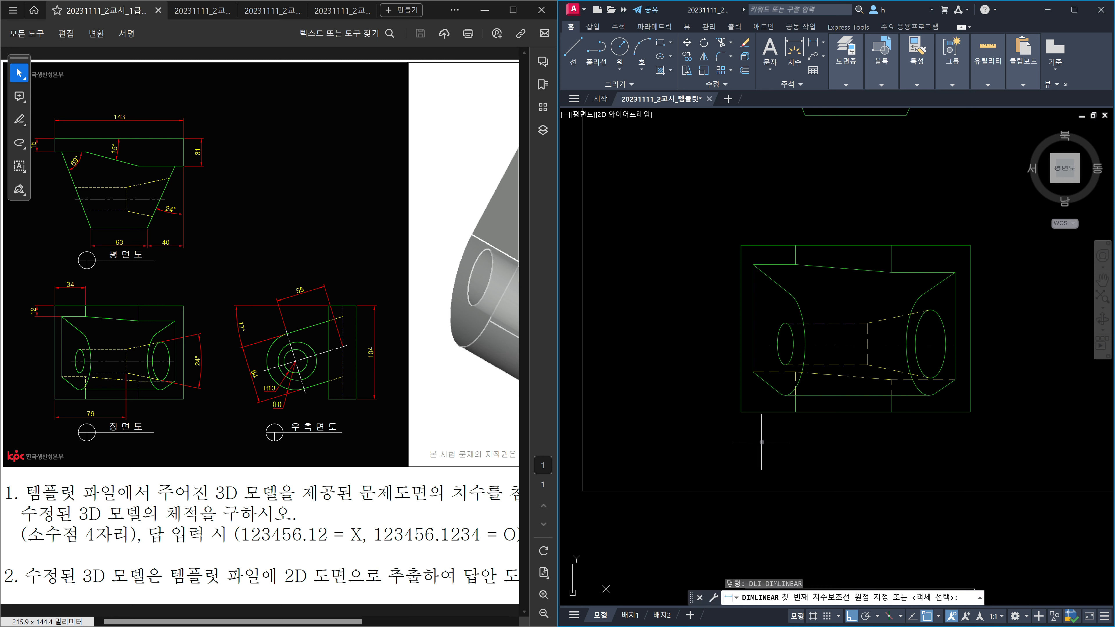
{"action": "left_click", "coordinate": [755, 413]}
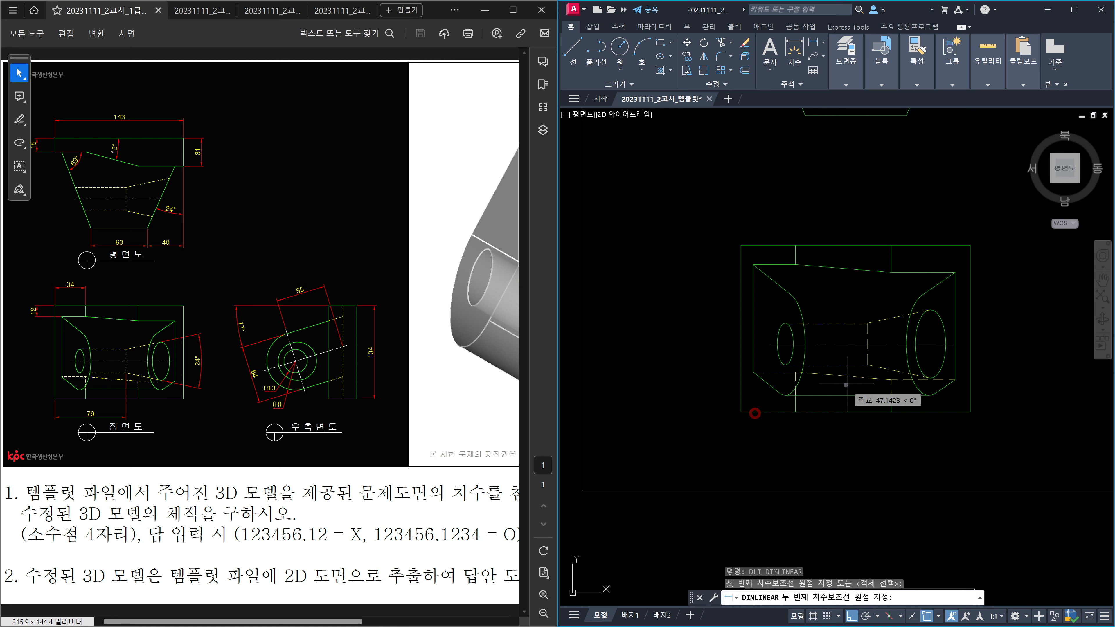
{"action": "left_click", "coordinate": [867, 364]}
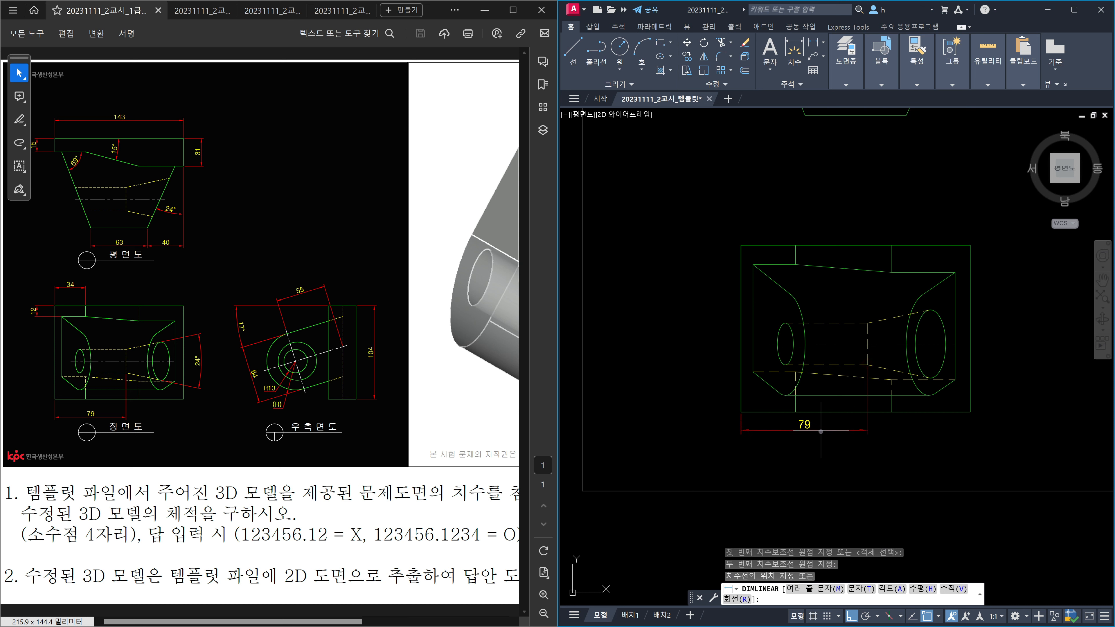
{"action": "left_click", "coordinate": [820, 441]}
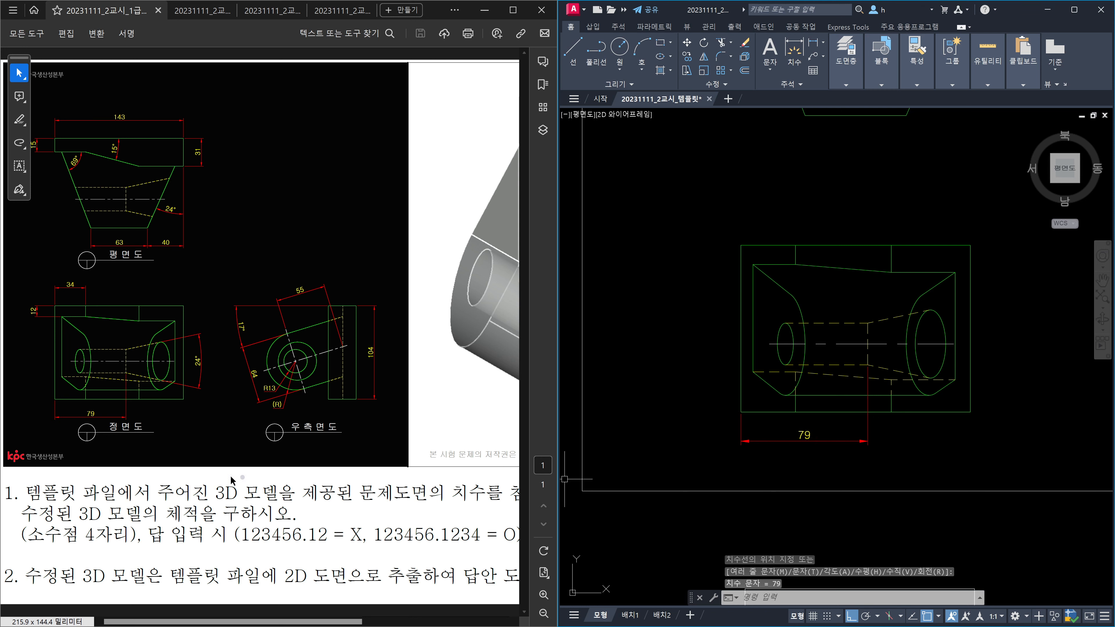
{"action": "scroll", "coordinate": [701, 390], "scroll_direction": "down", "scroll_amount": 2}
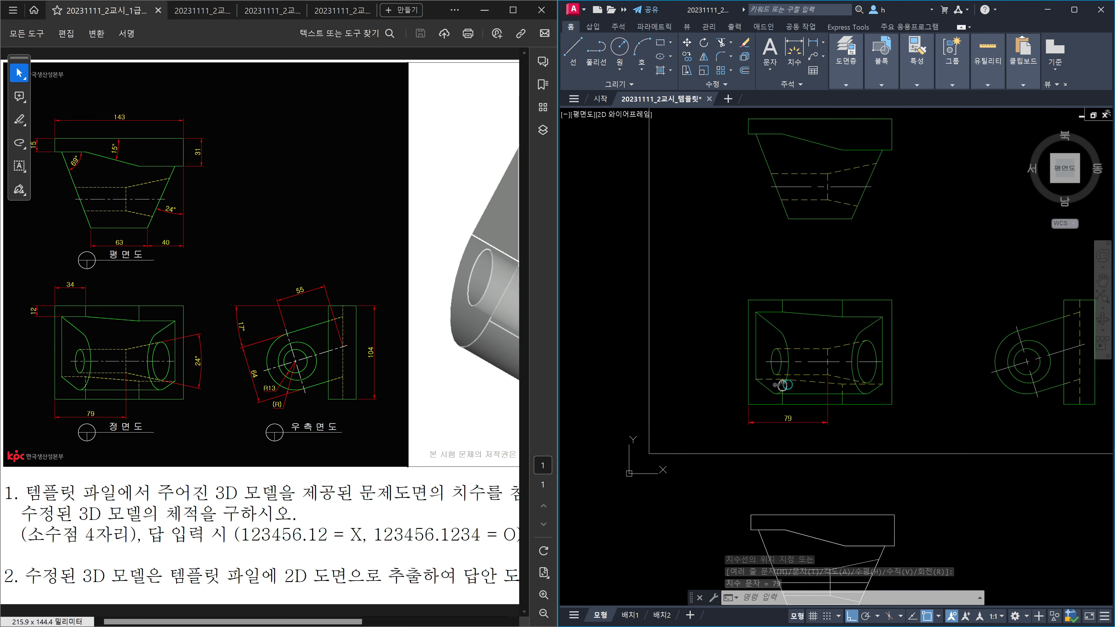
Step: Start moving the views with a selection window, then cancel the move
{"action": "type", "text": "m"}
{"action": "key", "text": "Return"}
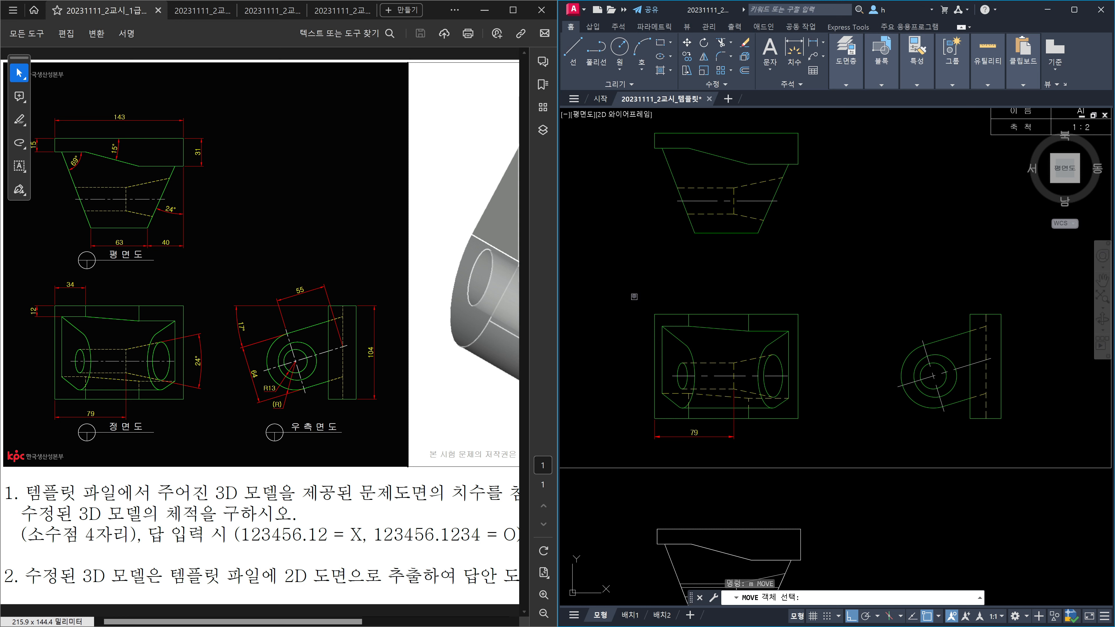
{"action": "left_click", "coordinate": [634, 284]}
{"action": "left_click", "coordinate": [1077, 481]}
{"action": "key", "text": "Return"}
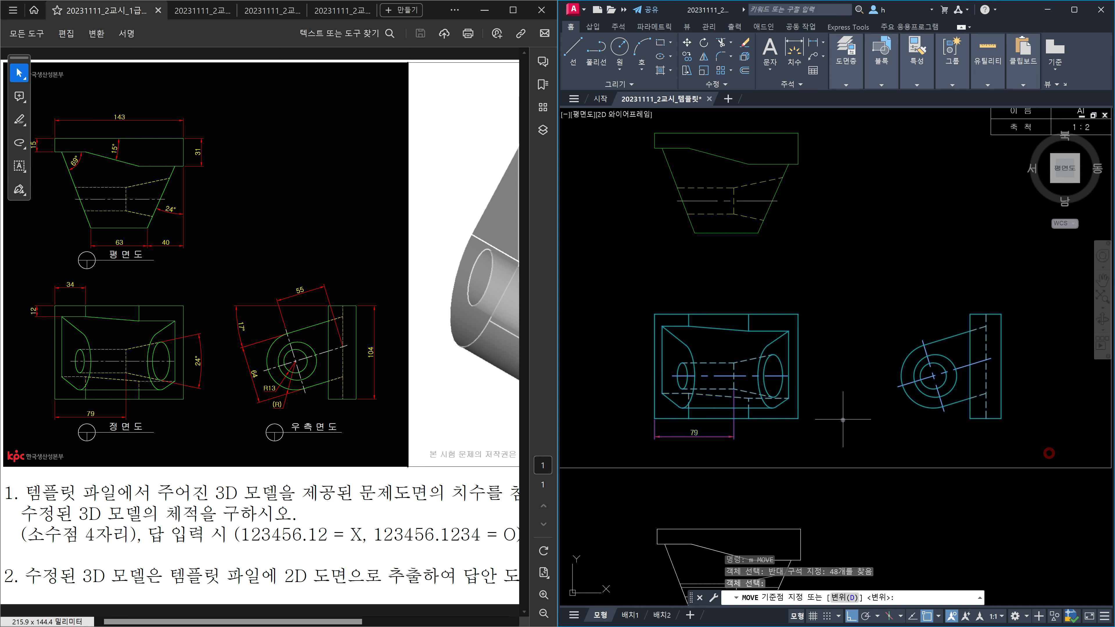
{"action": "left_click", "coordinate": [845, 419]}
{"action": "key", "text": "Escape"}
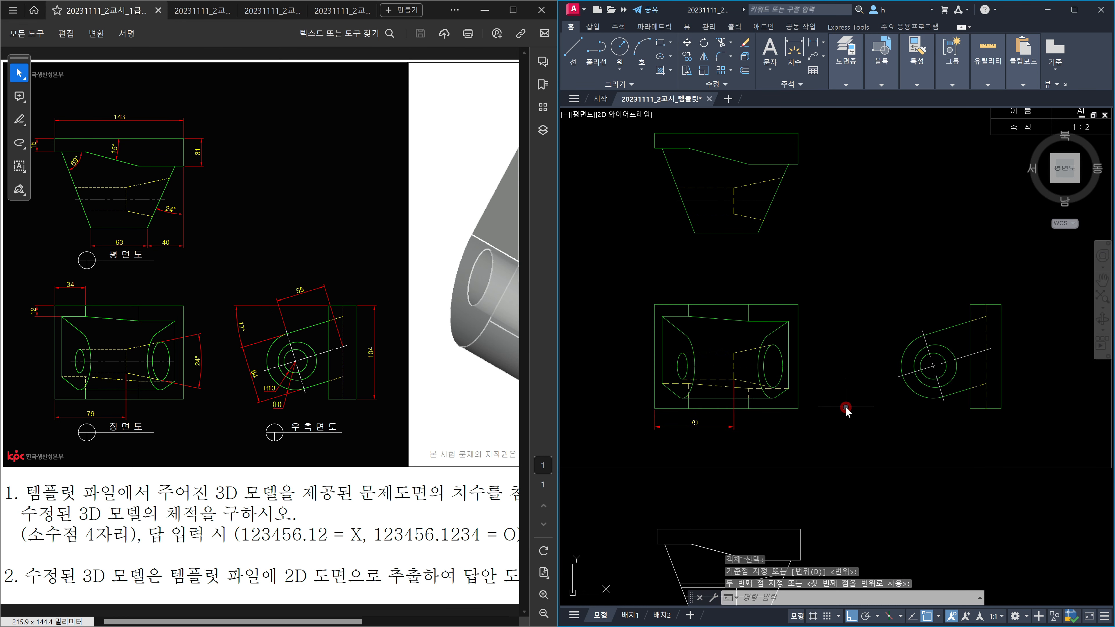
{"action": "scroll", "coordinate": [703, 379], "scroll_direction": "up", "scroll_amount": 2}
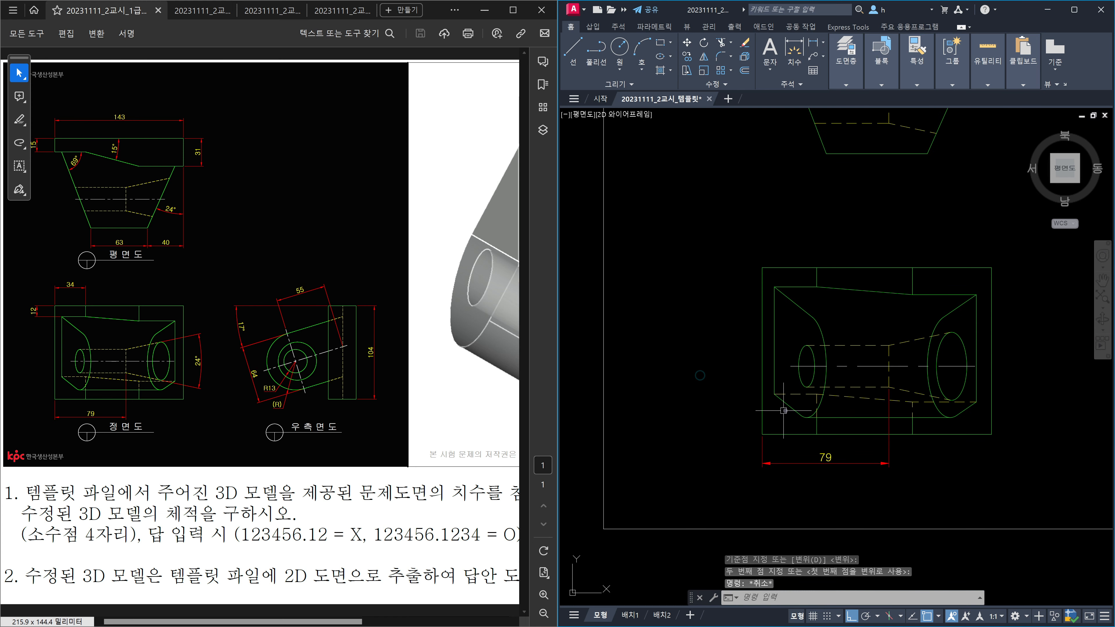
Step: Add a vertical 12 dimension and a horizontal 34 dimension to the front view
{"action": "type", "text": "DLI"}
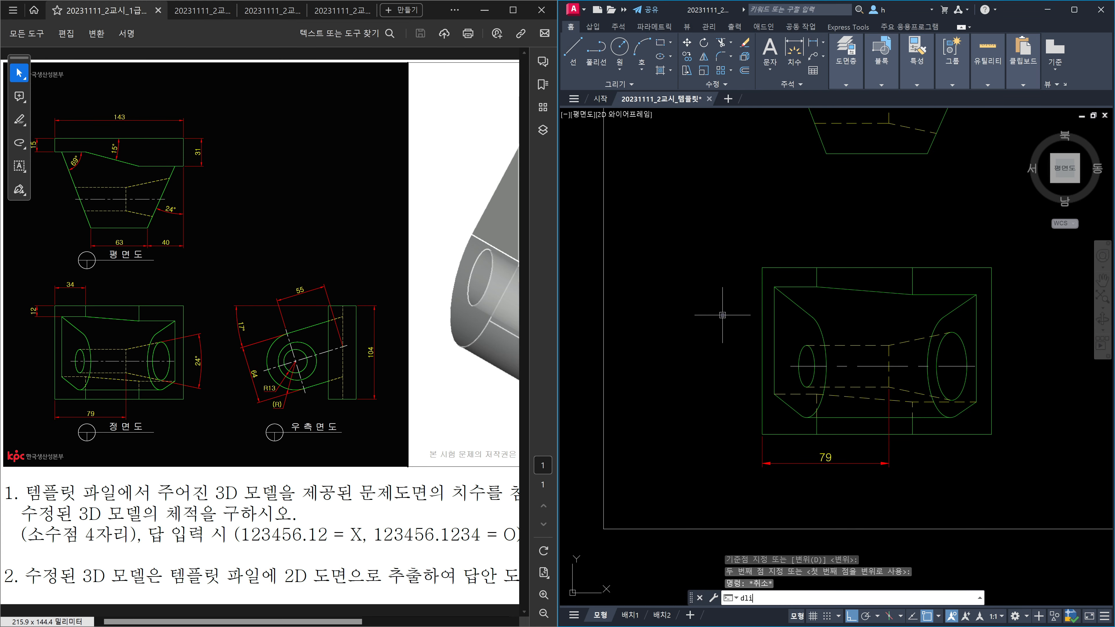
{"action": "key", "text": "Return"}
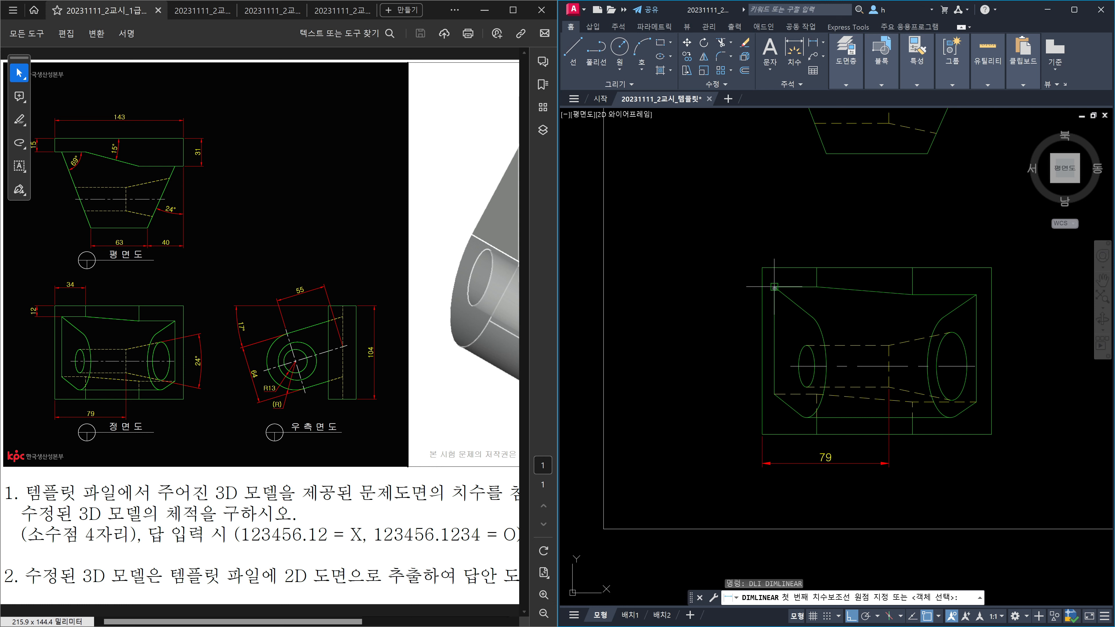
{"action": "left_click", "coordinate": [774, 288]}
{"action": "left_click", "coordinate": [767, 272]}
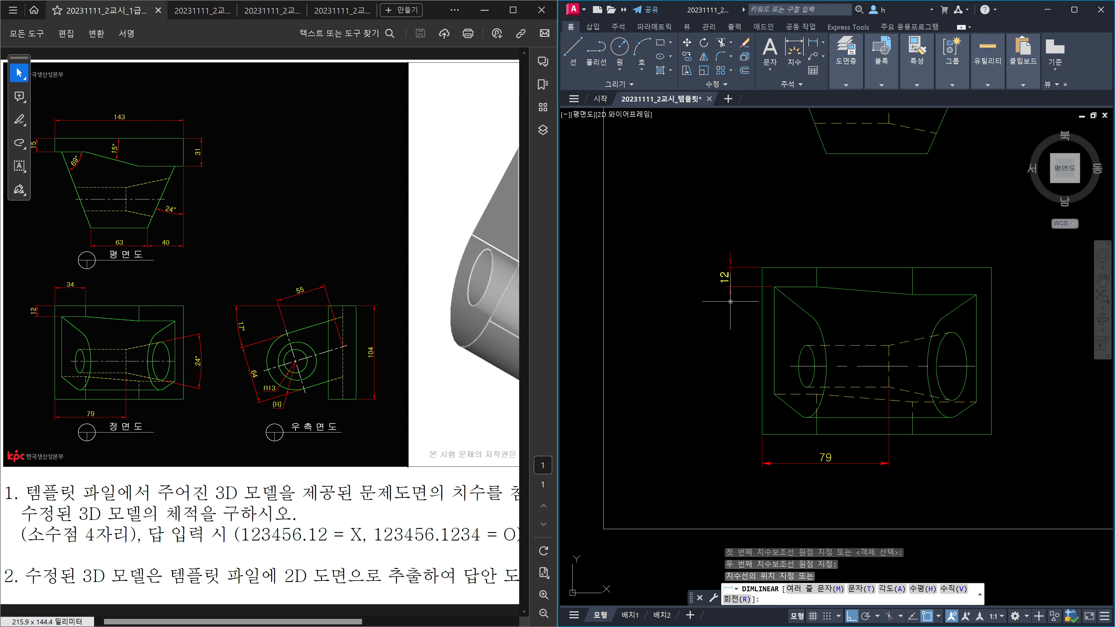
{"action": "left_click", "coordinate": [730, 301]}
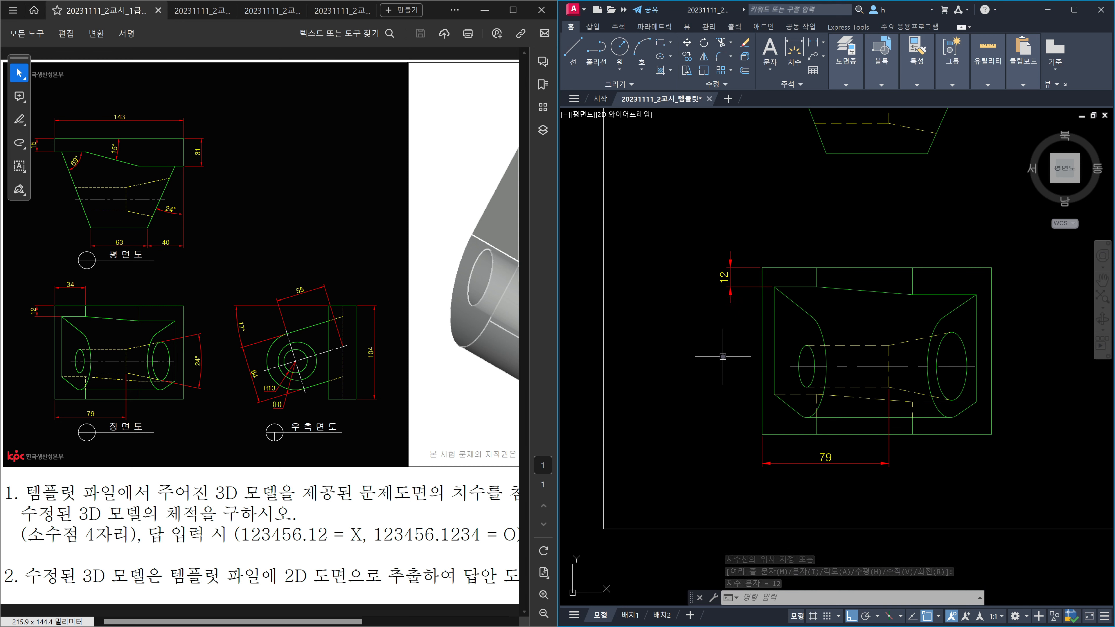
{"action": "type", "text": "dli"}
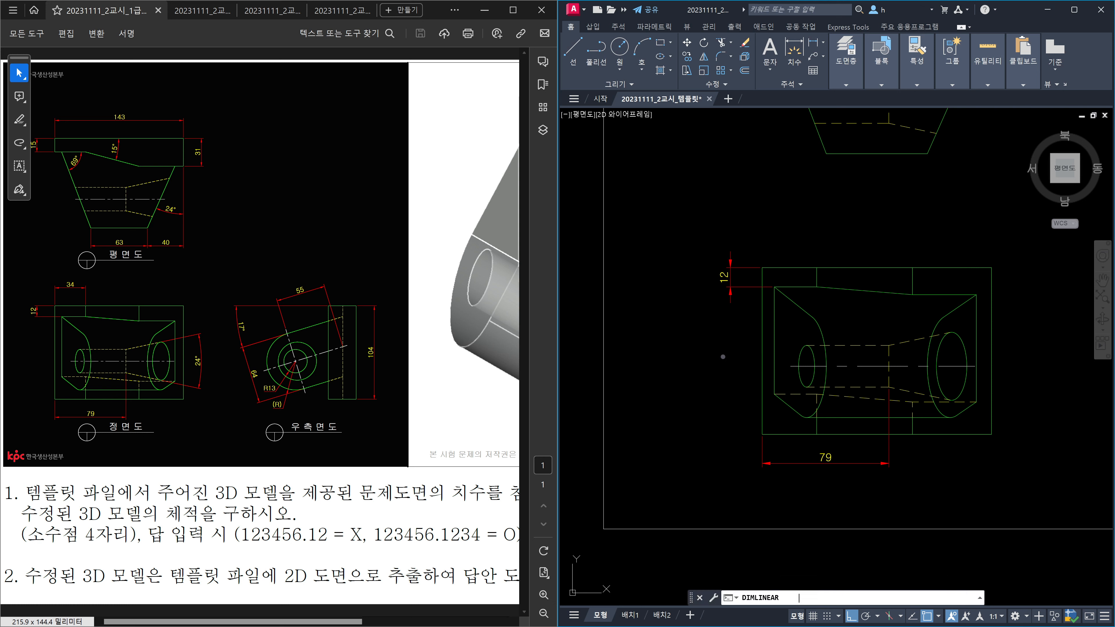
{"action": "key", "text": "Return"}
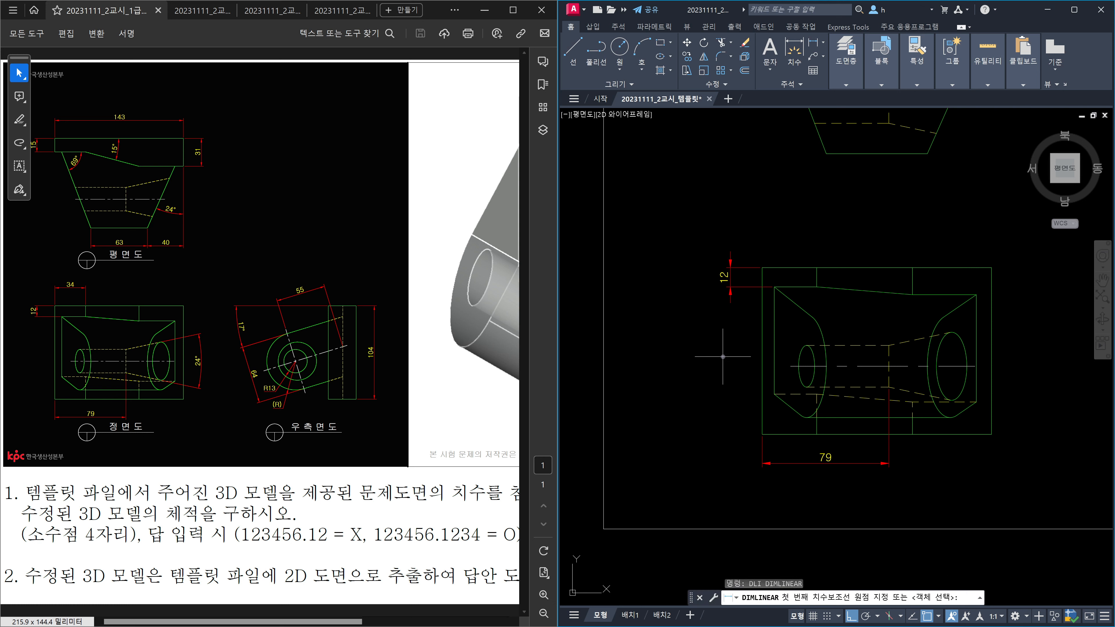
{"action": "left_click", "coordinate": [776, 270]}
{"action": "left_click", "coordinate": [815, 269]}
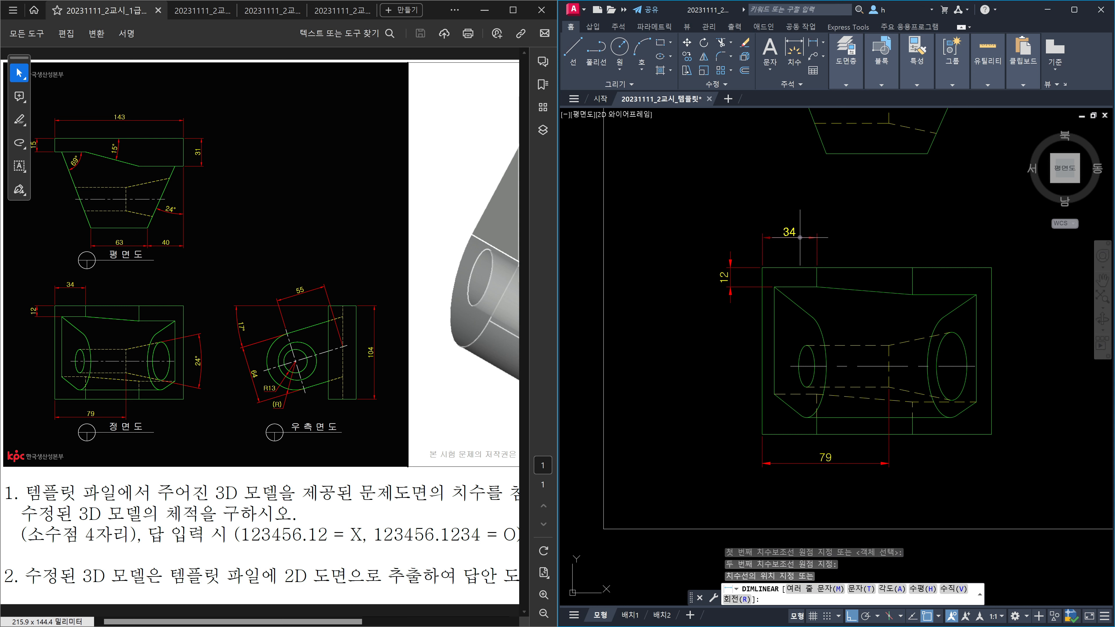
{"action": "left_click", "coordinate": [801, 238]}
Step: Dimension the angle between the front view's two slanted lines as 24° with DAN
{"action": "middle_click_drag", "start_coordinate": [992, 335], "coordinate": [822, 306]}
{"action": "key", "text": "Escape"}
{"action": "type", "text": "DAN"}
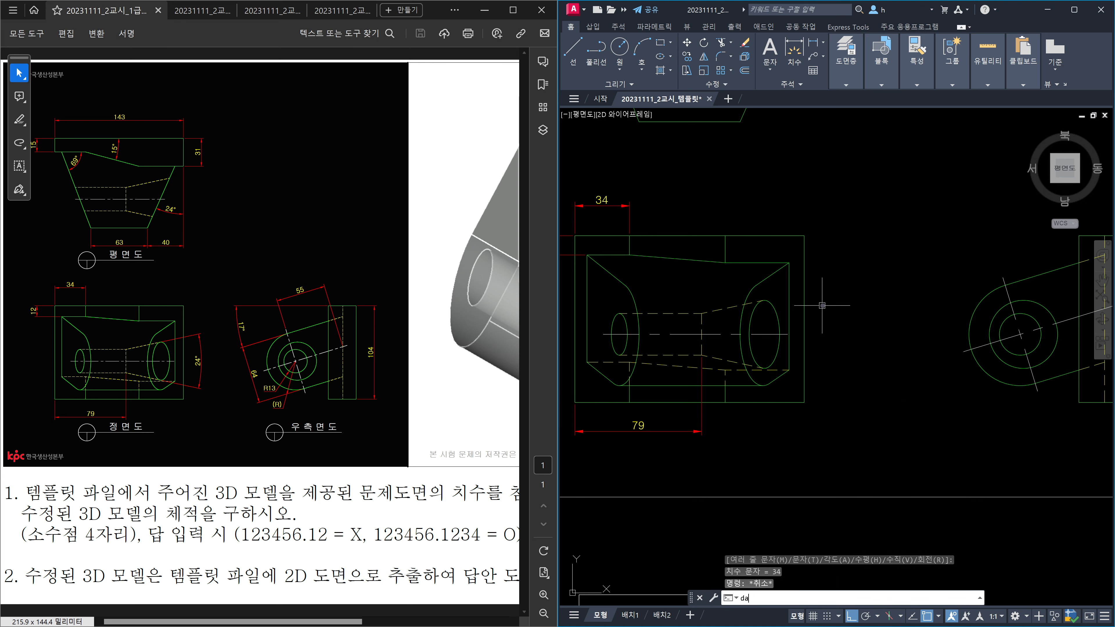
{"action": "key", "text": "Return"}
{"action": "left_click", "coordinate": [724, 307]}
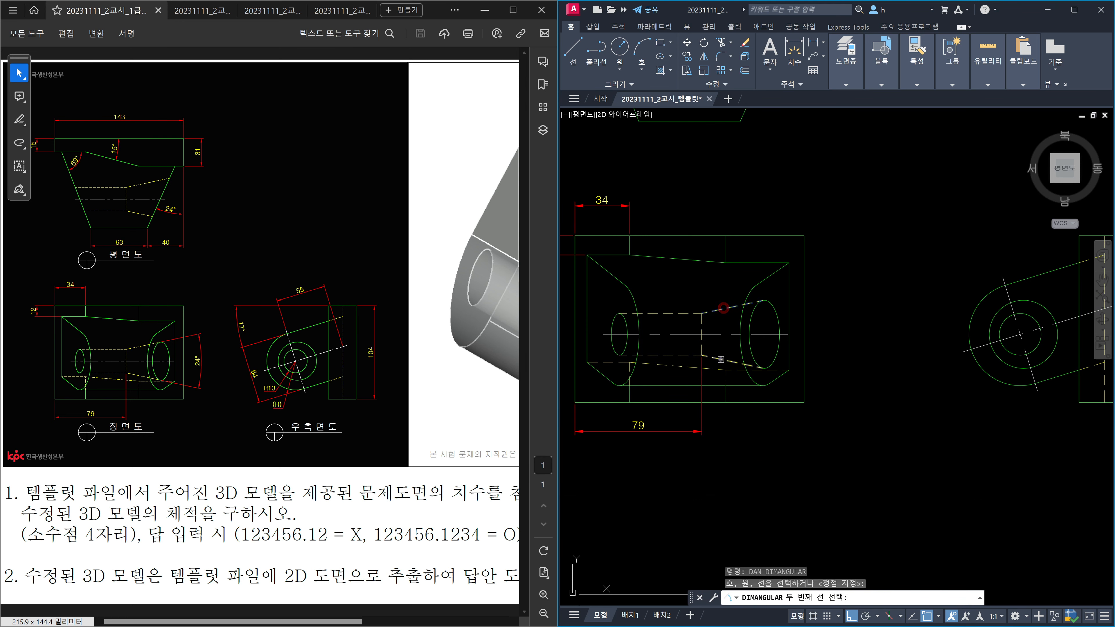
{"action": "left_click", "coordinate": [720, 360]}
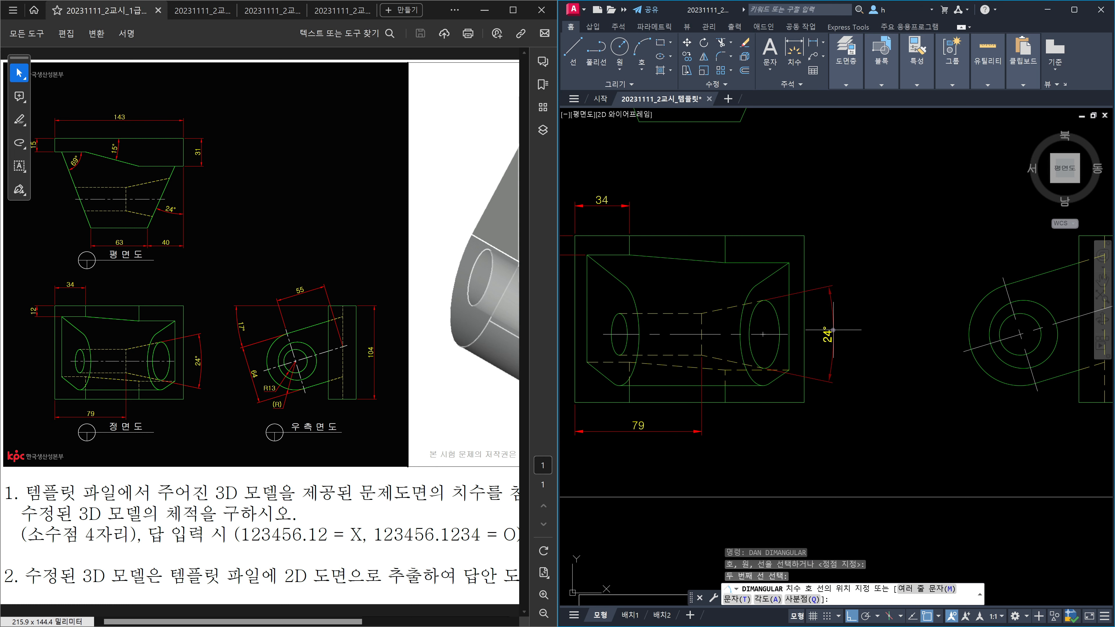
{"action": "left_click", "coordinate": [833, 329]}
{"action": "scroll", "coordinate": [944, 365], "scroll_direction": "down", "scroll_amount": 2}
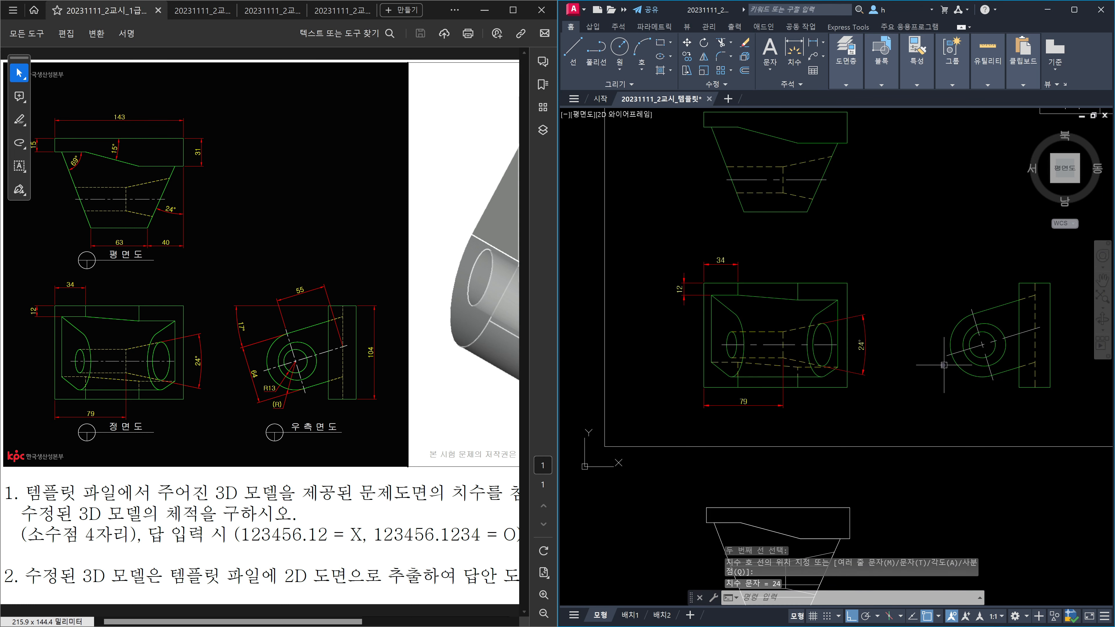
{"action": "scroll", "coordinate": [944, 365], "scroll_direction": "down", "scroll_amount": 4}
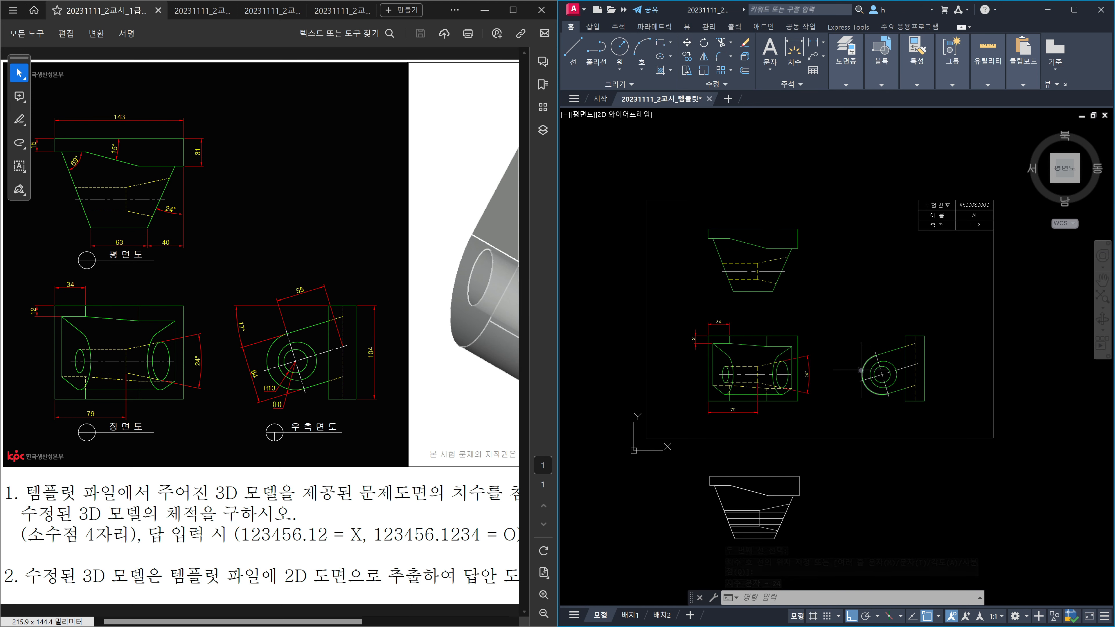
Step: Start moving the right-side view, then cancel the move
{"action": "type", "text": "m"}
{"action": "key", "text": "Return"}
{"action": "left_click", "coordinate": [837, 314]}
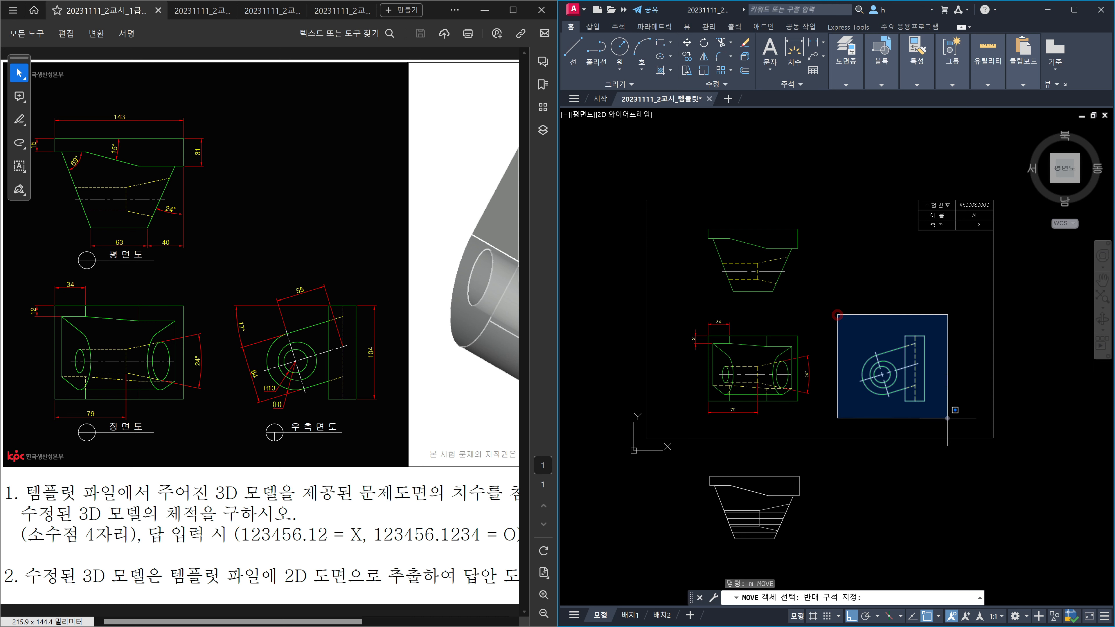
{"action": "left_click", "coordinate": [947, 419]}
{"action": "key", "text": "Return"}
{"action": "left_click", "coordinate": [966, 388]}
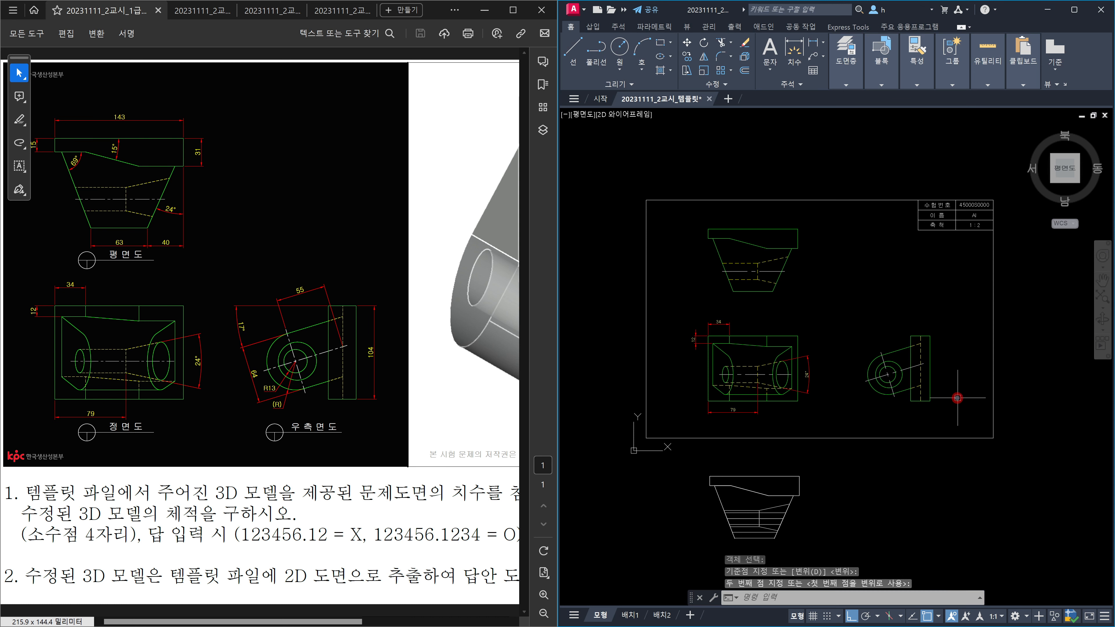
{"action": "key", "text": "Escape"}
{"action": "scroll", "coordinate": [952, 391], "scroll_direction": "up", "scroll_amount": 2}
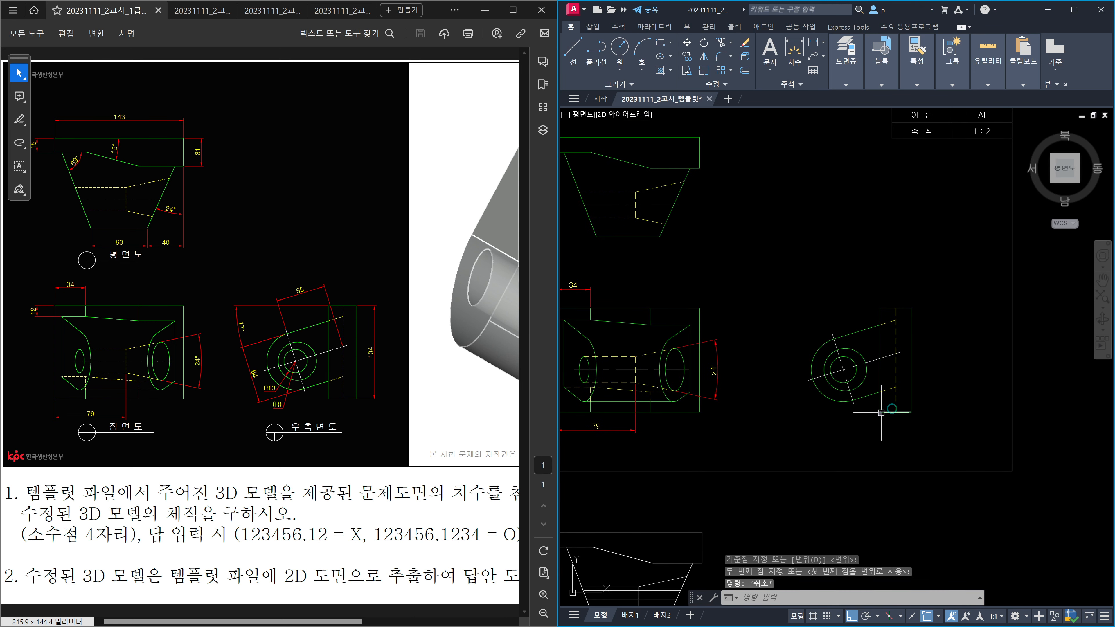
{"action": "scroll", "coordinate": [881, 413], "scroll_direction": "up", "scroll_amount": 2}
Step: Dimension the right-side rectangle's full height as 104 with DLI
{"action": "type", "text": "DLI"}
{"action": "key", "text": "Return"}
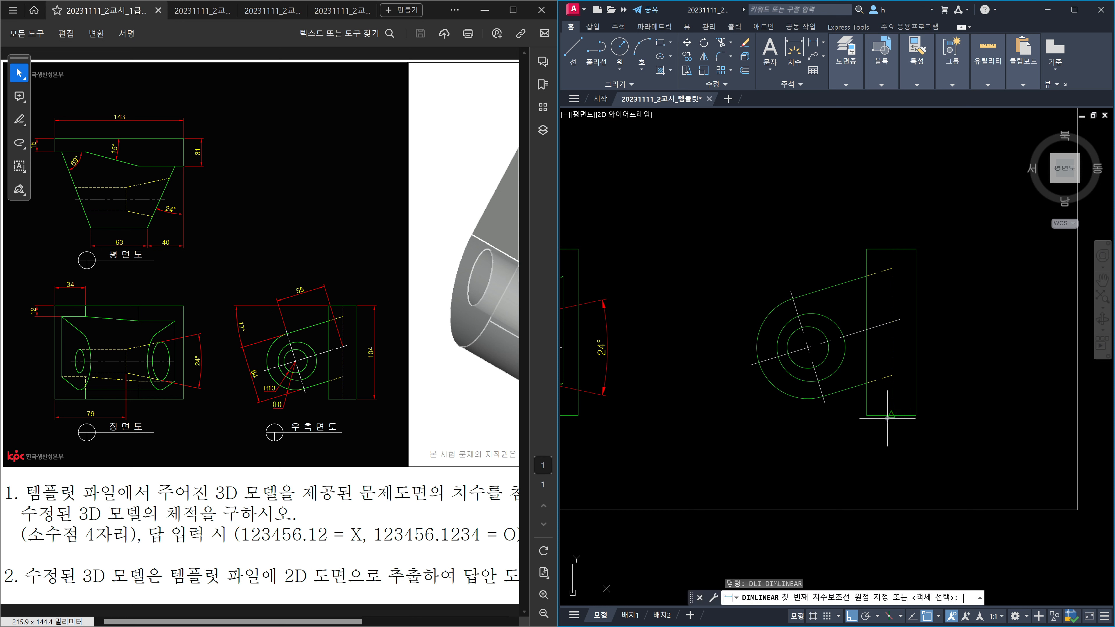
{"action": "left_click", "coordinate": [916, 414]}
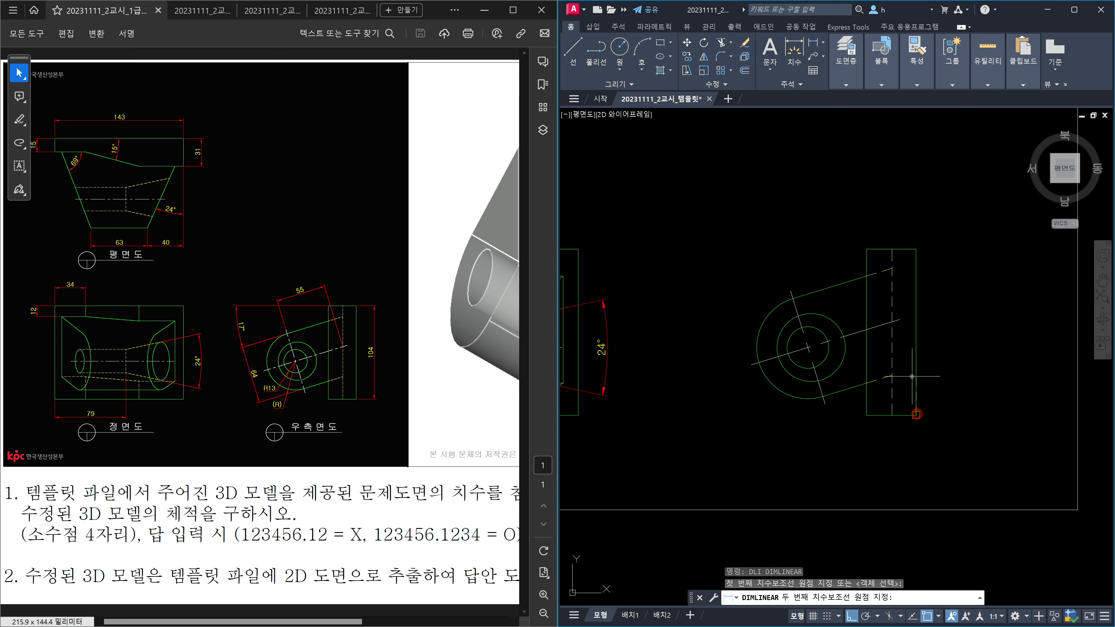
{"action": "left_click", "coordinate": [916, 249]}
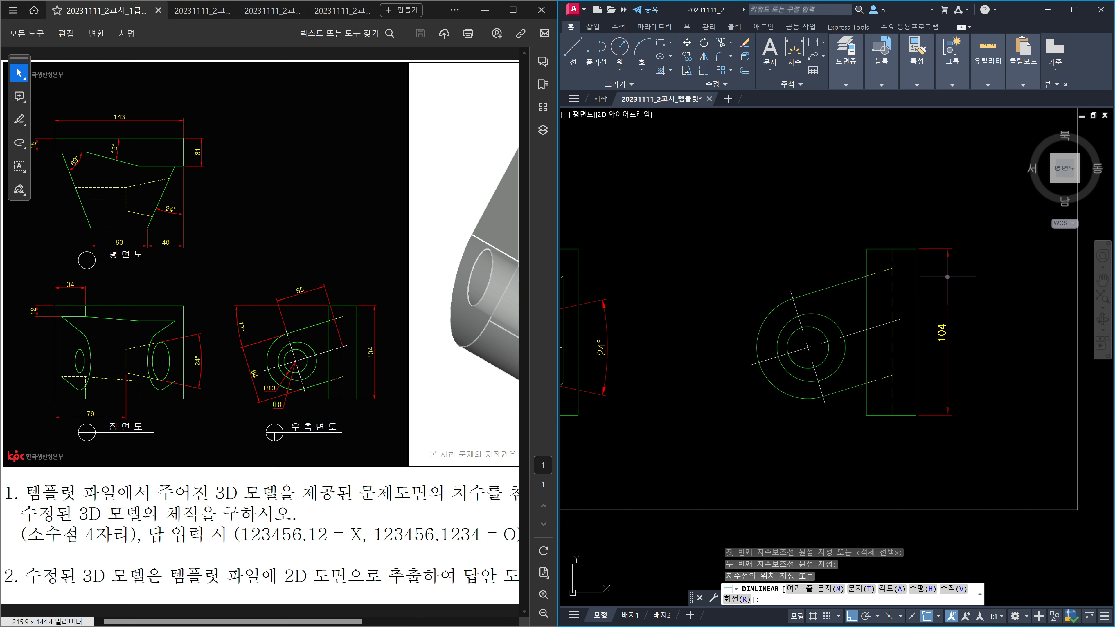
{"action": "left_click", "coordinate": [948, 277]}
{"action": "key", "text": "Escape"}
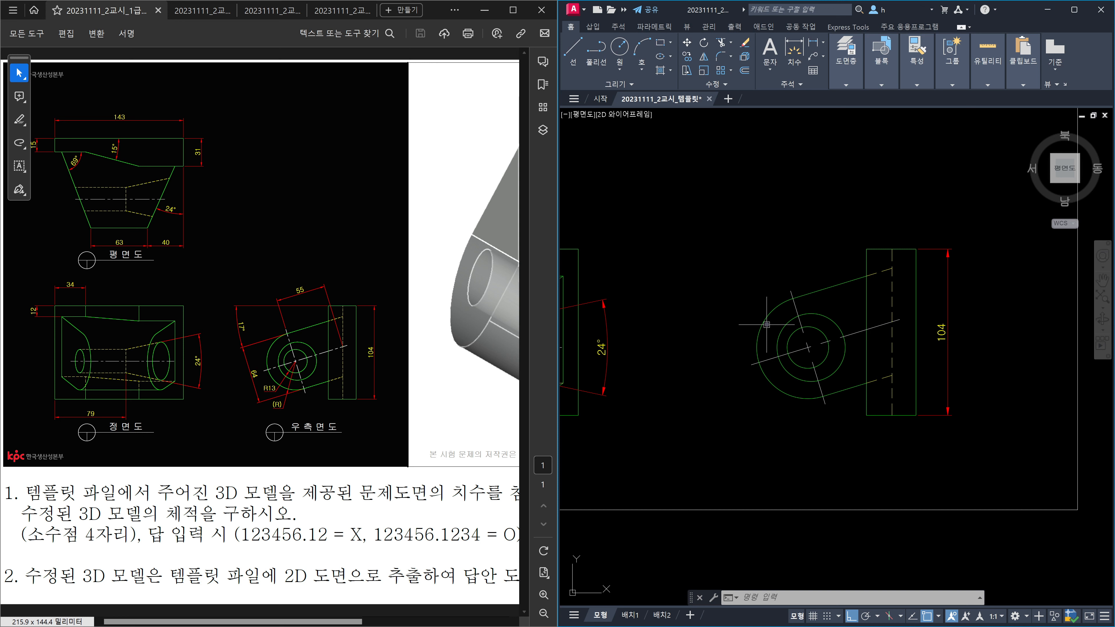
Step: Add a 17° angular dimension between the right-side view's top edge and slanted line
{"action": "type", "text": "n"}
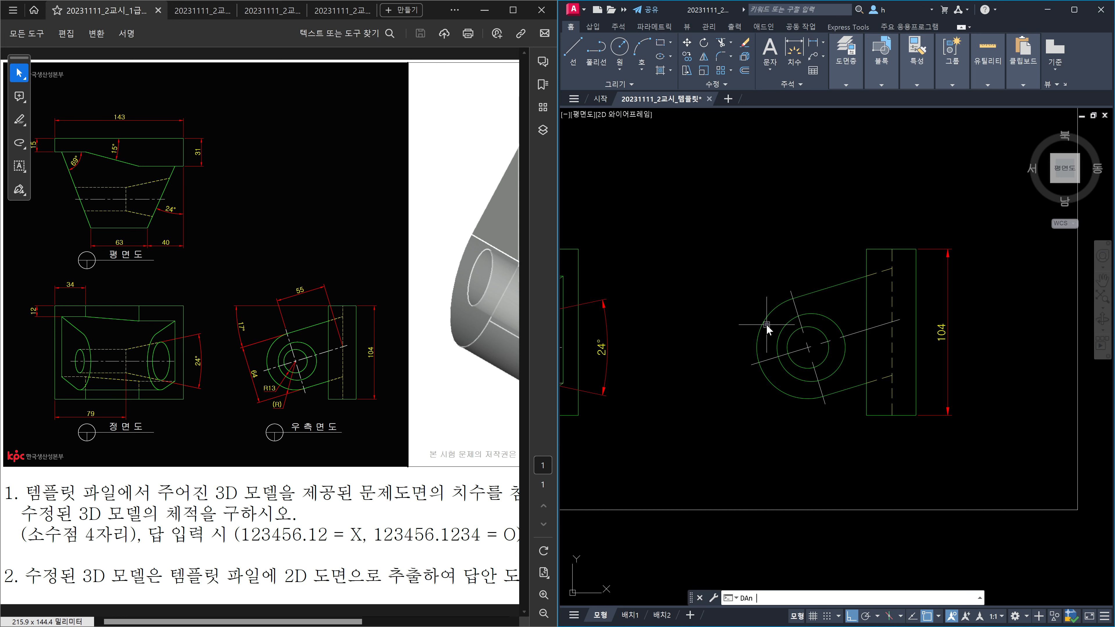
{"action": "key", "text": "Return"}
{"action": "left_click", "coordinate": [876, 250]}
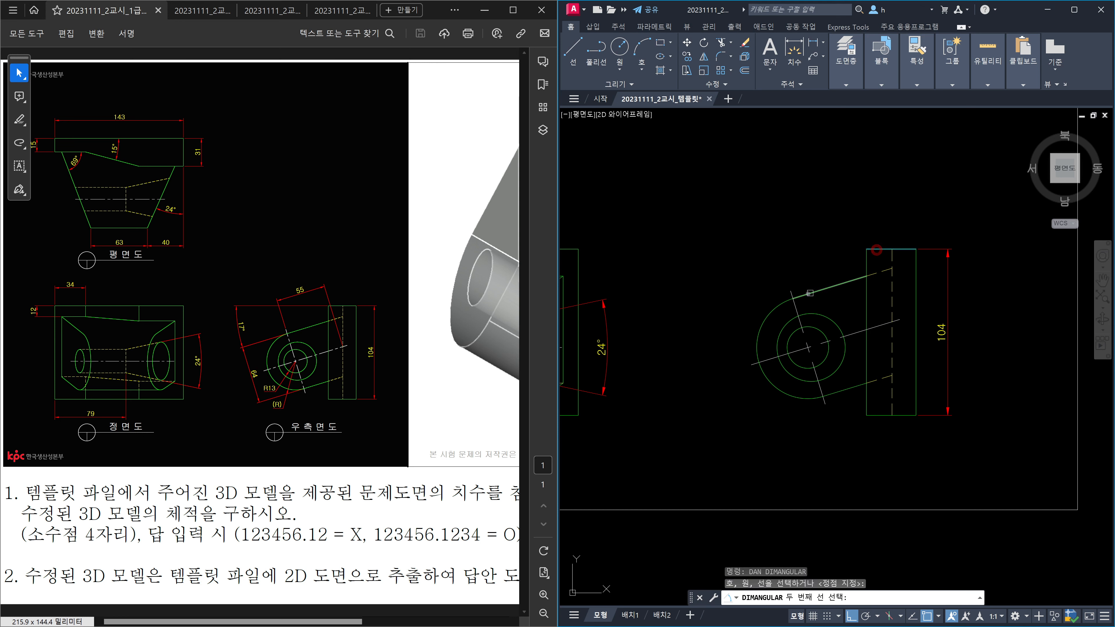
{"action": "left_click", "coordinate": [804, 295]}
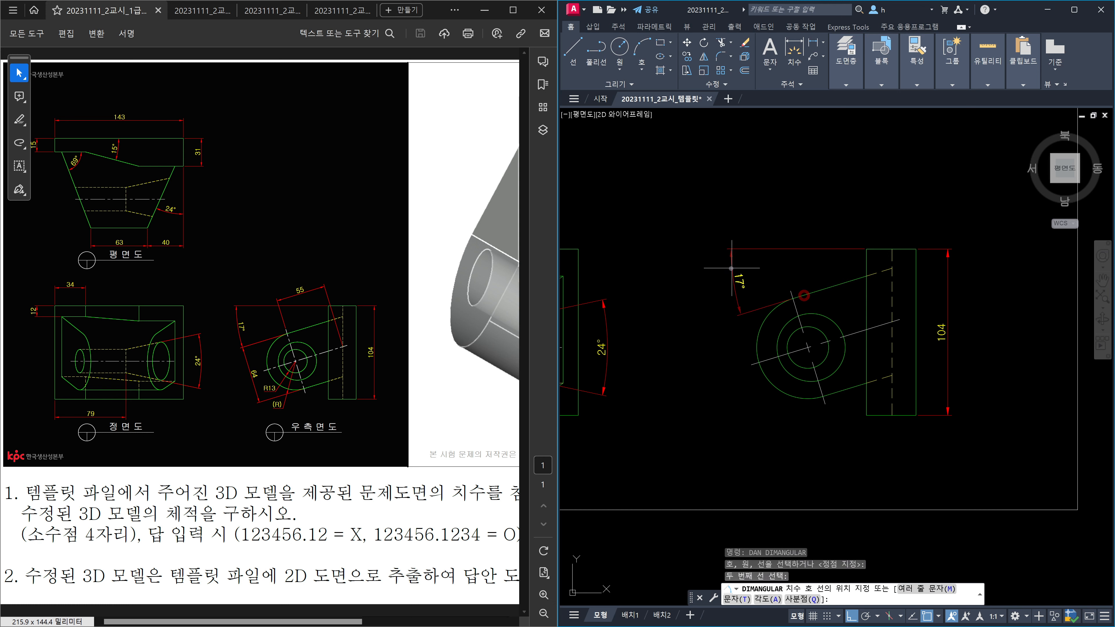
{"action": "left_click", "coordinate": [709, 289]}
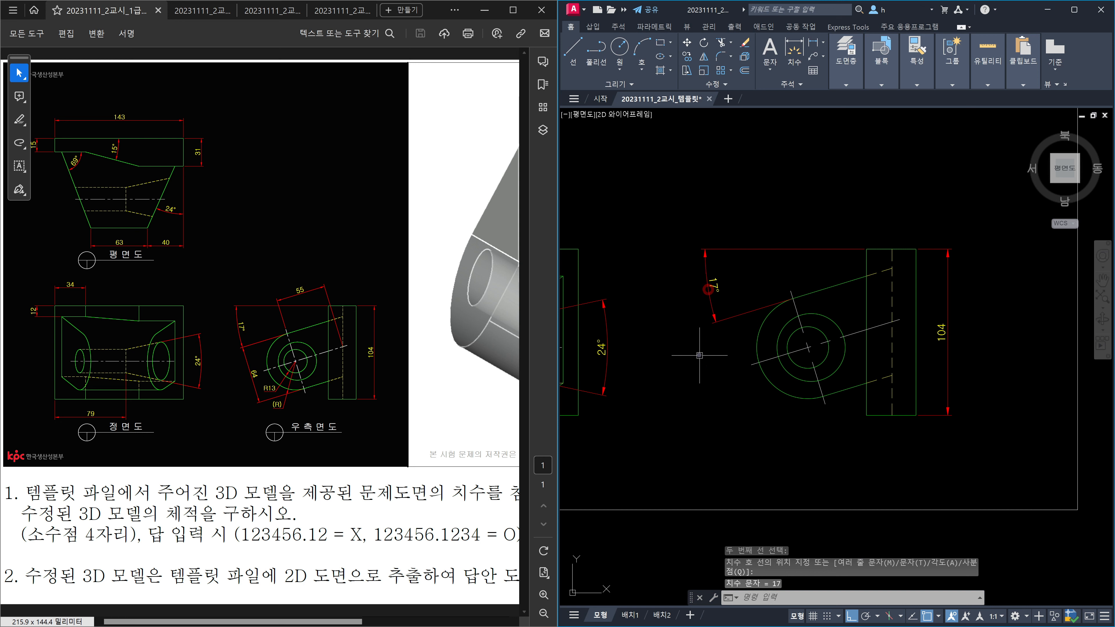
Step: Add an aligned 64 dimension along the slanted edge
{"action": "type", "text": "DA"}
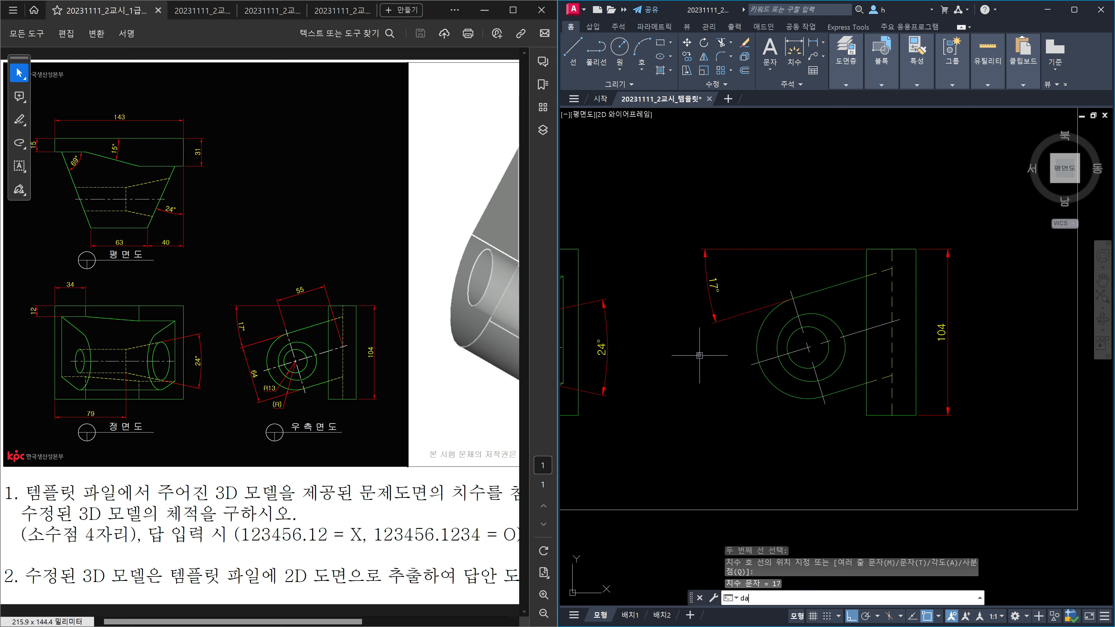
{"action": "key", "text": "Return"}
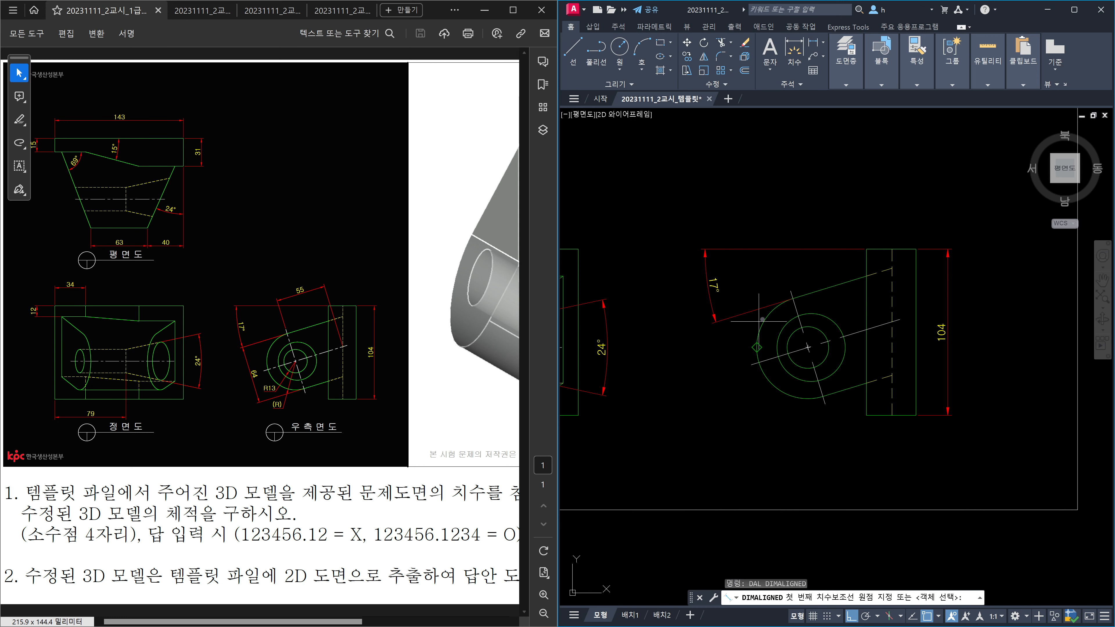
{"action": "left_click", "coordinate": [776, 310]}
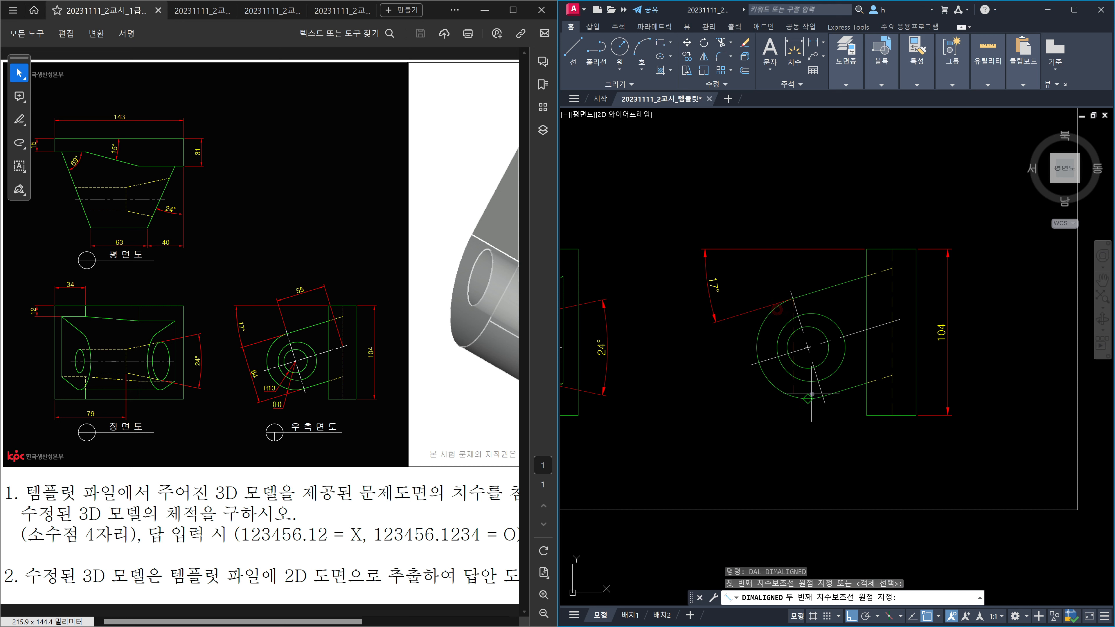
{"action": "left_click", "coordinate": [818, 399]}
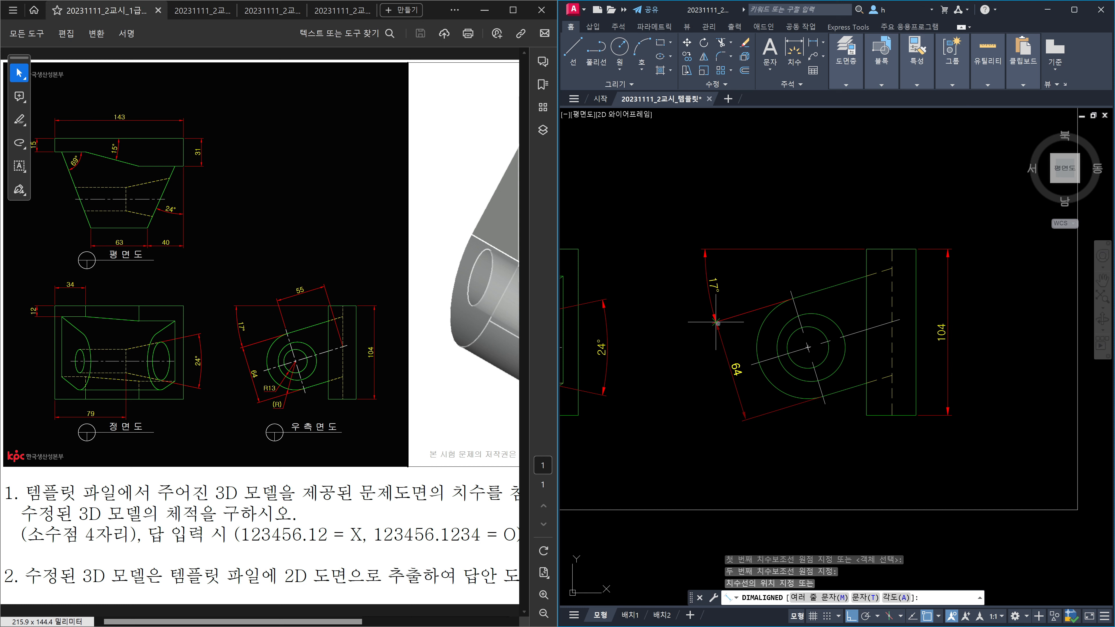
{"action": "scroll", "coordinate": [717, 323], "scroll_direction": "up", "scroll_amount": 4}
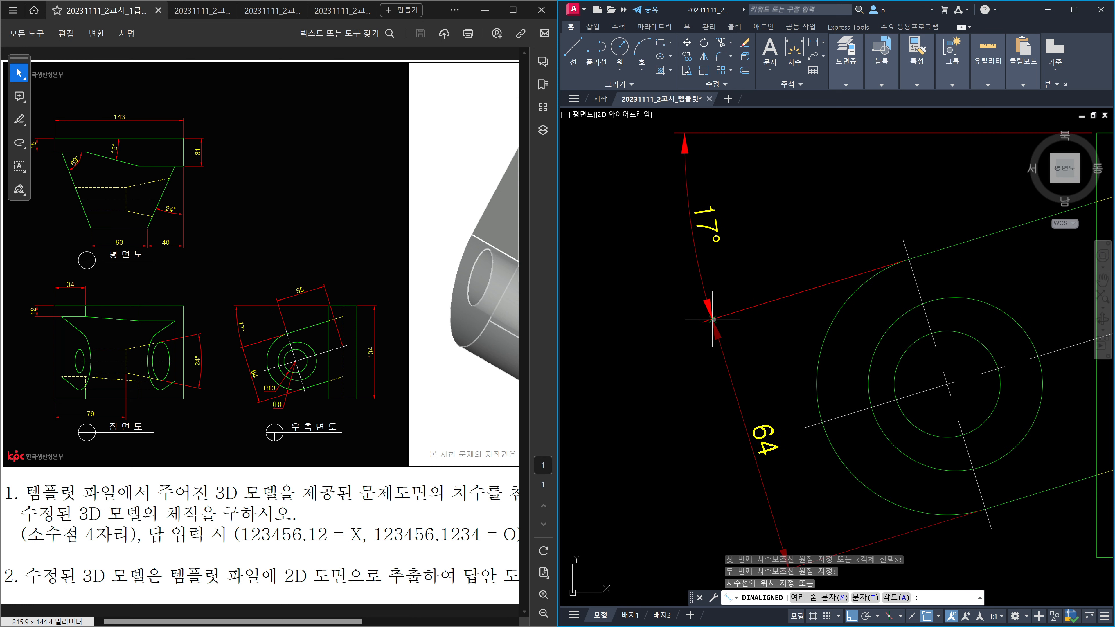
{"action": "left_click", "coordinate": [712, 320]}
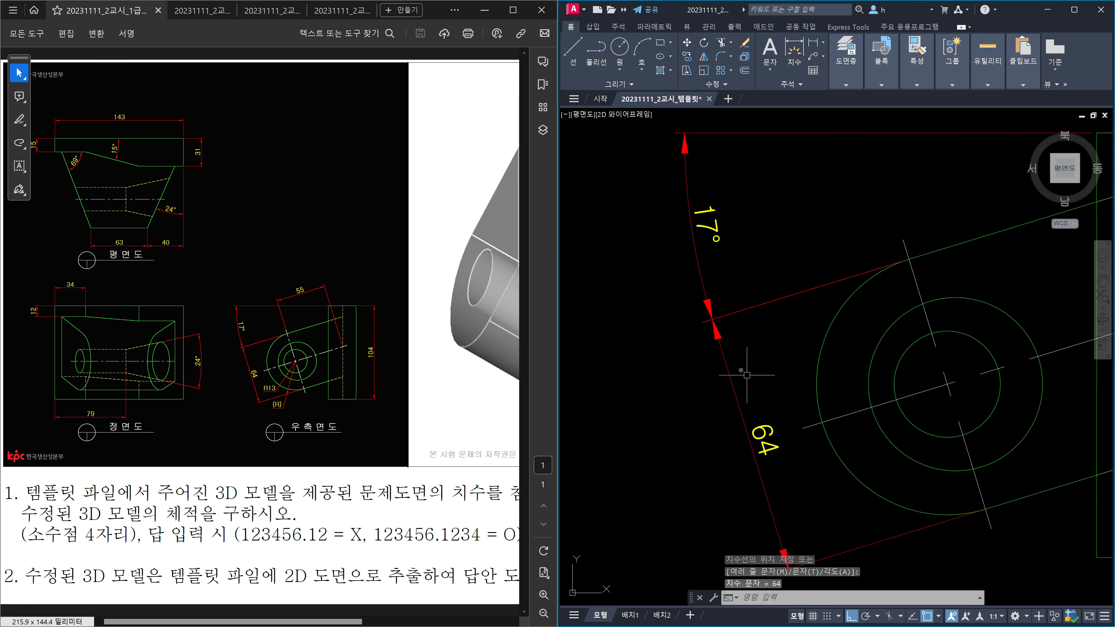
{"action": "scroll", "coordinate": [724, 319], "scroll_direction": "up", "scroll_amount": 4}
{"action": "scroll", "coordinate": [742, 323], "scroll_direction": "down", "scroll_amount": 2}
{"action": "scroll", "coordinate": [744, 324], "scroll_direction": "down", "scroll_amount": 7}
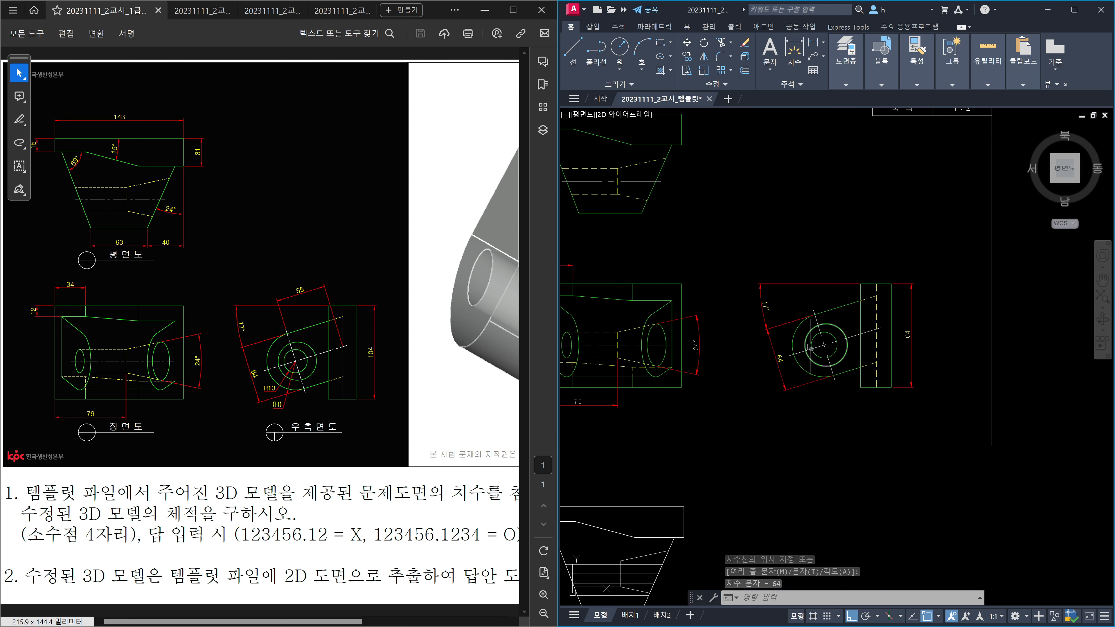
{"action": "scroll", "coordinate": [832, 375], "scroll_direction": "up", "scroll_amount": 2}
{"action": "scroll", "coordinate": [832, 375], "scroll_direction": "up", "scroll_amount": 3}
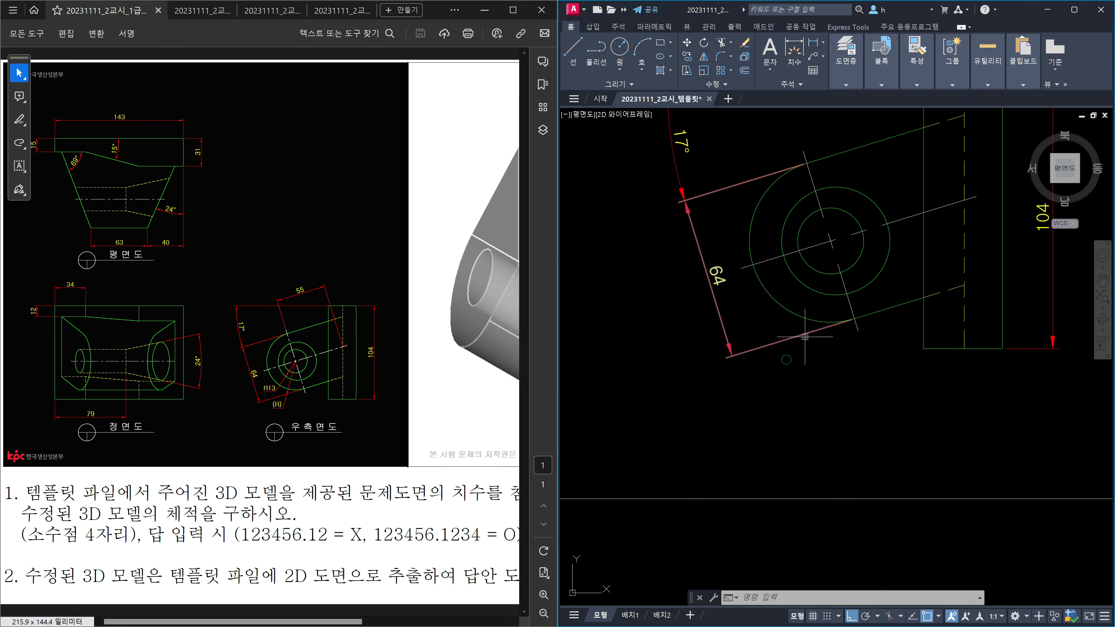
Step: Dimension the inner circle as R13 and the outer arc as R32 with DRA
{"action": "middle_click_drag", "start_coordinate": [833, 276], "coordinate": [824, 298]}
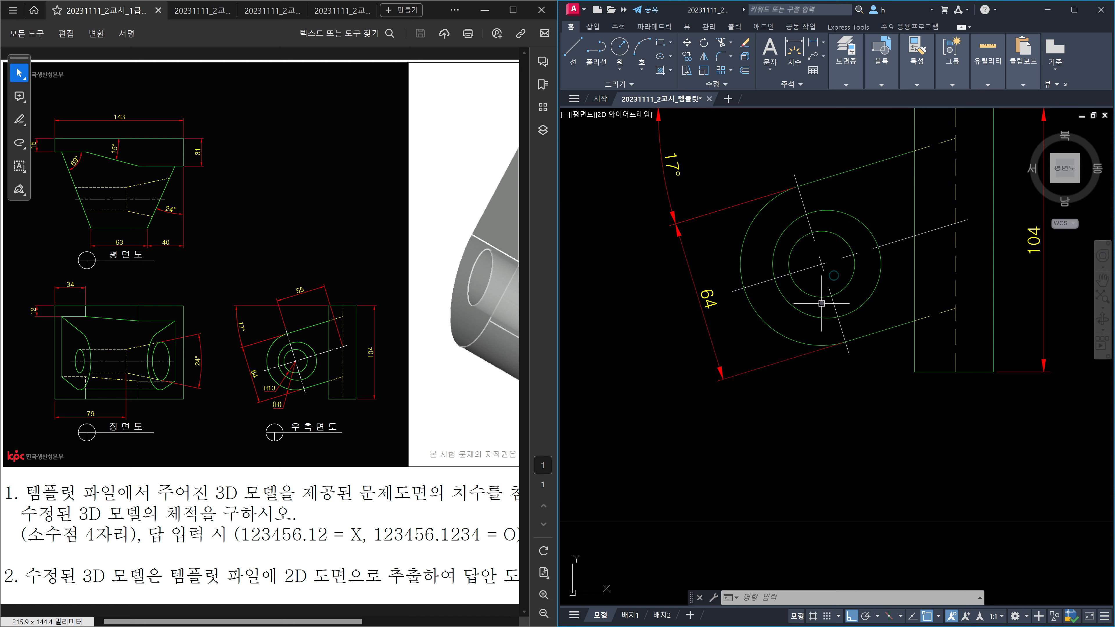
{"action": "type", "text": "dra"}
{"action": "key", "text": "Return"}
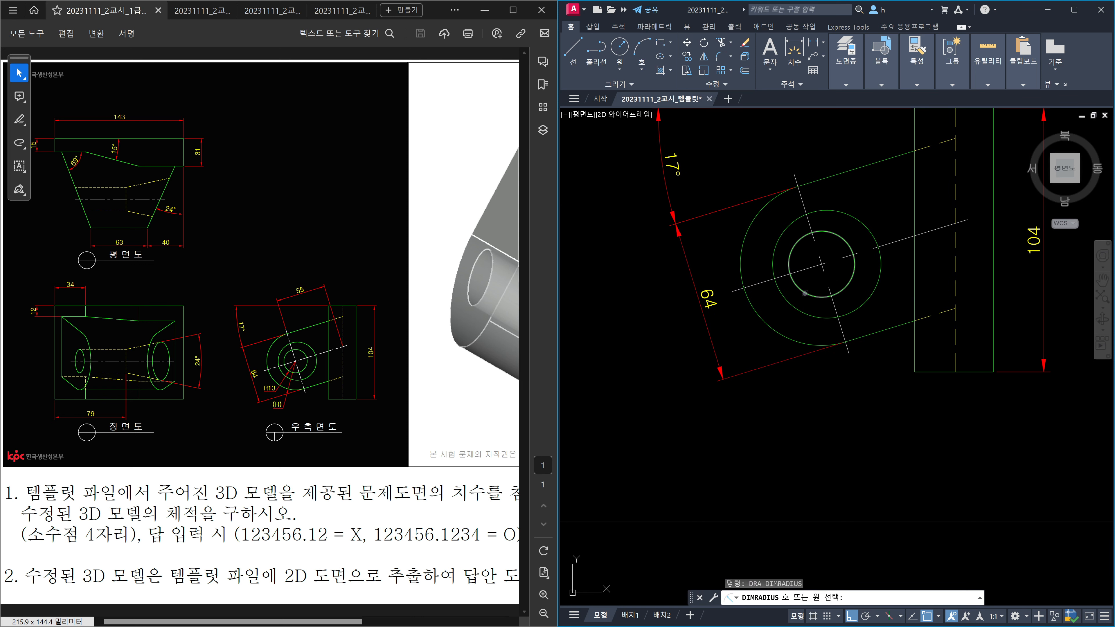
{"action": "left_click", "coordinate": [805, 293]}
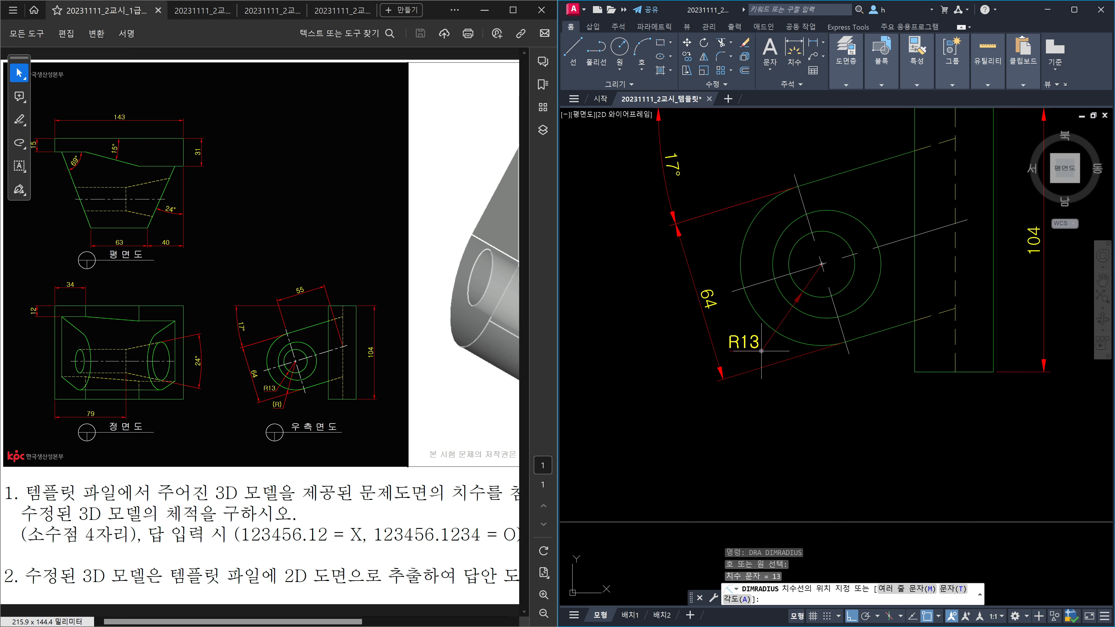
{"action": "left_click", "coordinate": [765, 351]}
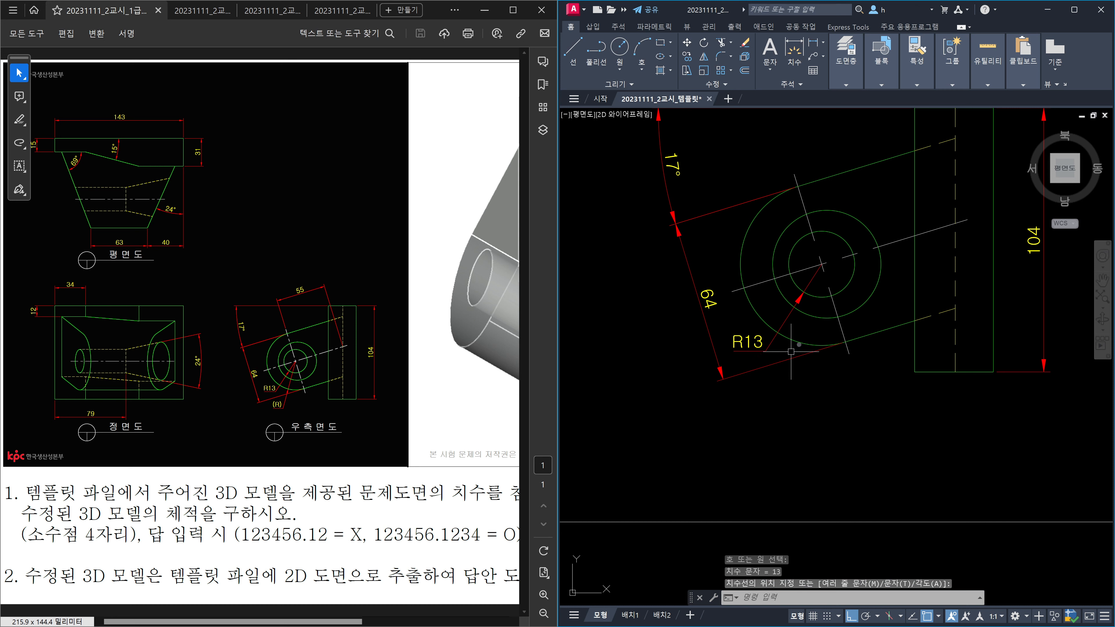
{"action": "key", "text": "Return"}
{"action": "left_click", "coordinate": [803, 344]}
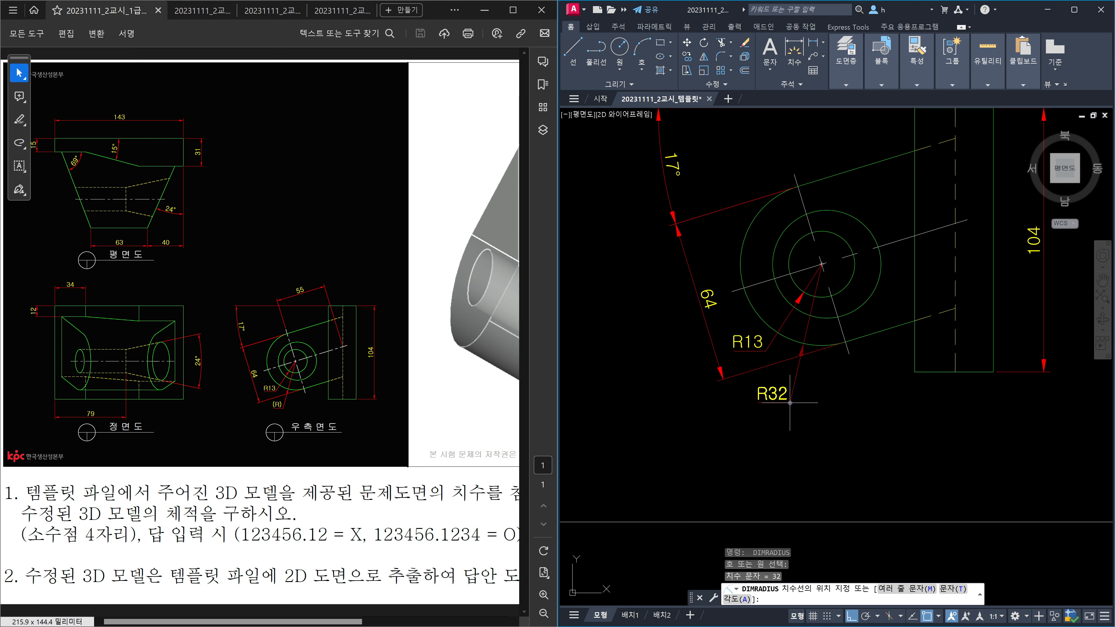
{"action": "left_click", "coordinate": [783, 402]}
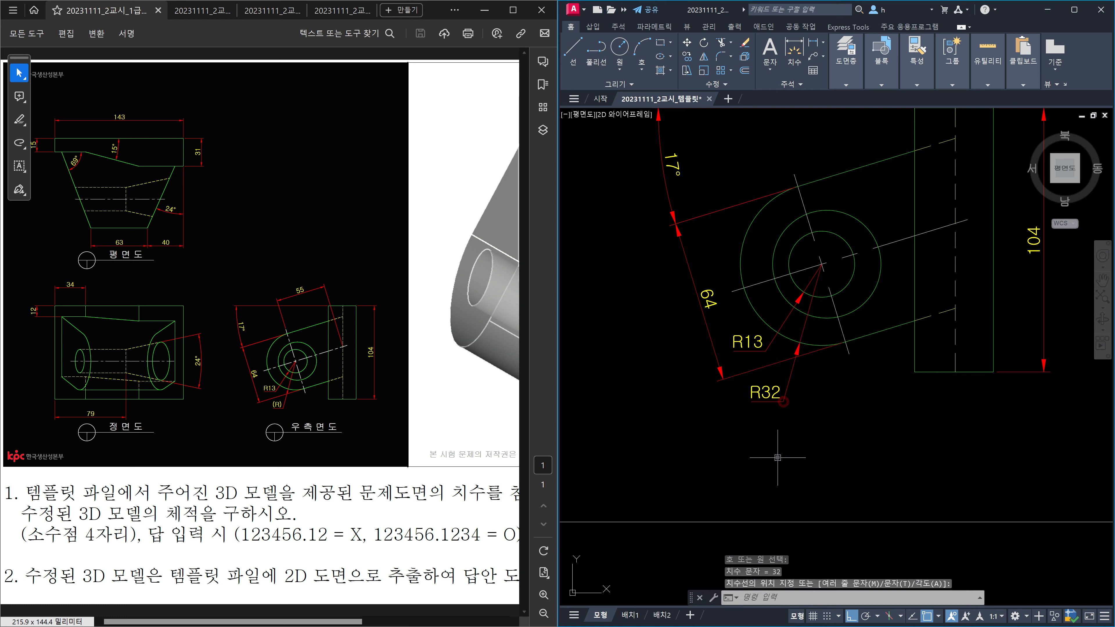
{"action": "key", "text": "Escape"}
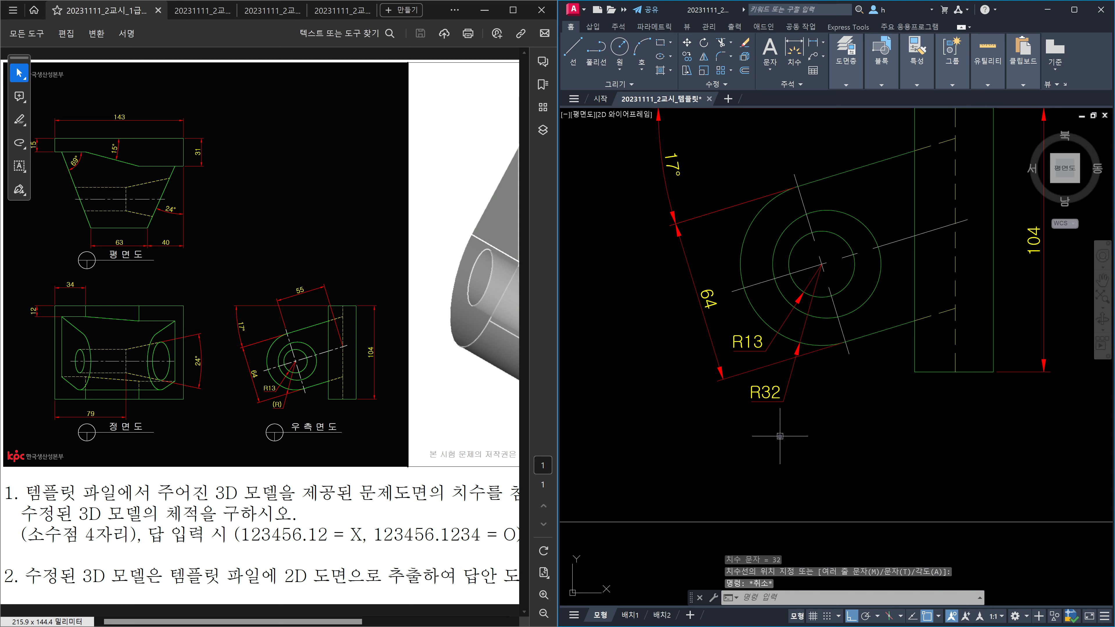
Step: Replace the outer arc's R32 dimension text with '(R)'
{"action": "double_click", "coordinate": [778, 396]}
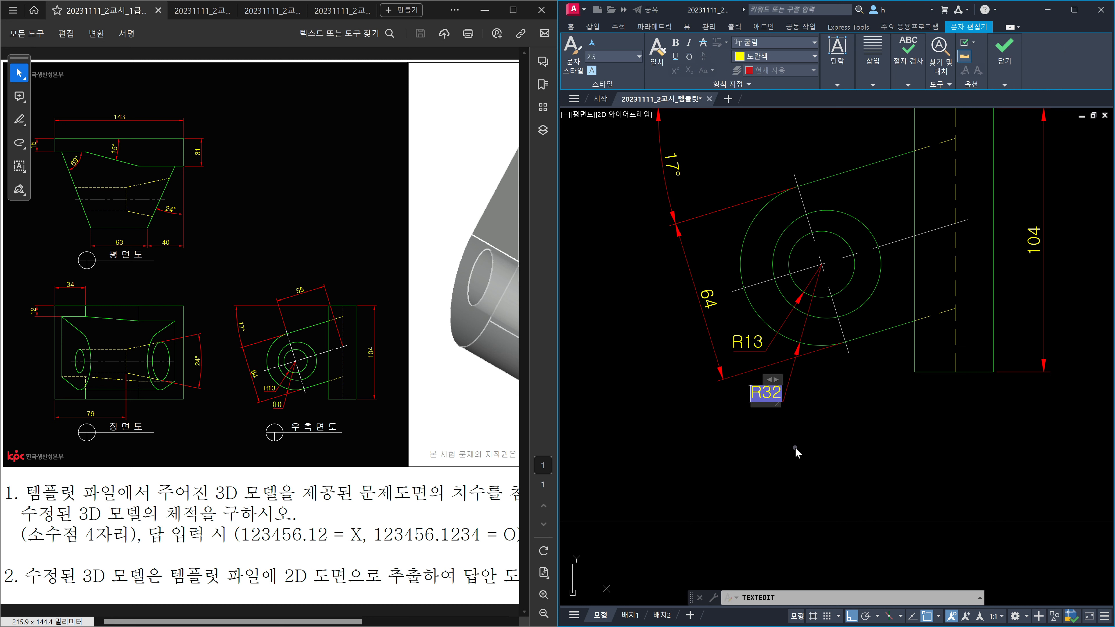
{"action": "key", "text": "Delete"}
{"action": "type", "text": "("}
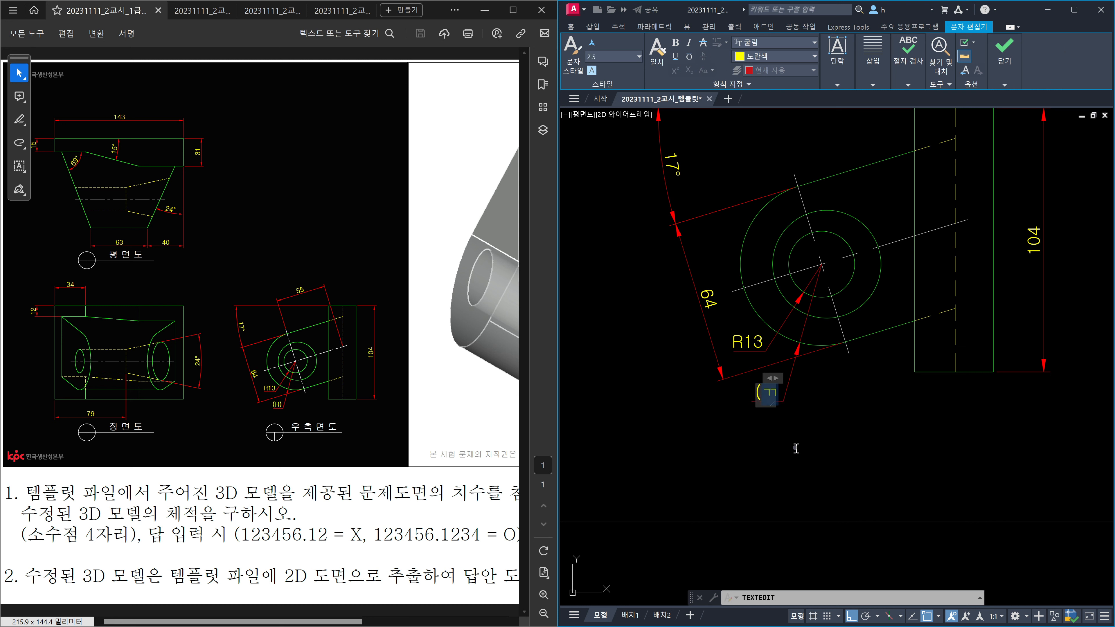
{"action": "type", "text": "R)"}
{"action": "left_click", "coordinate": [795, 448]}
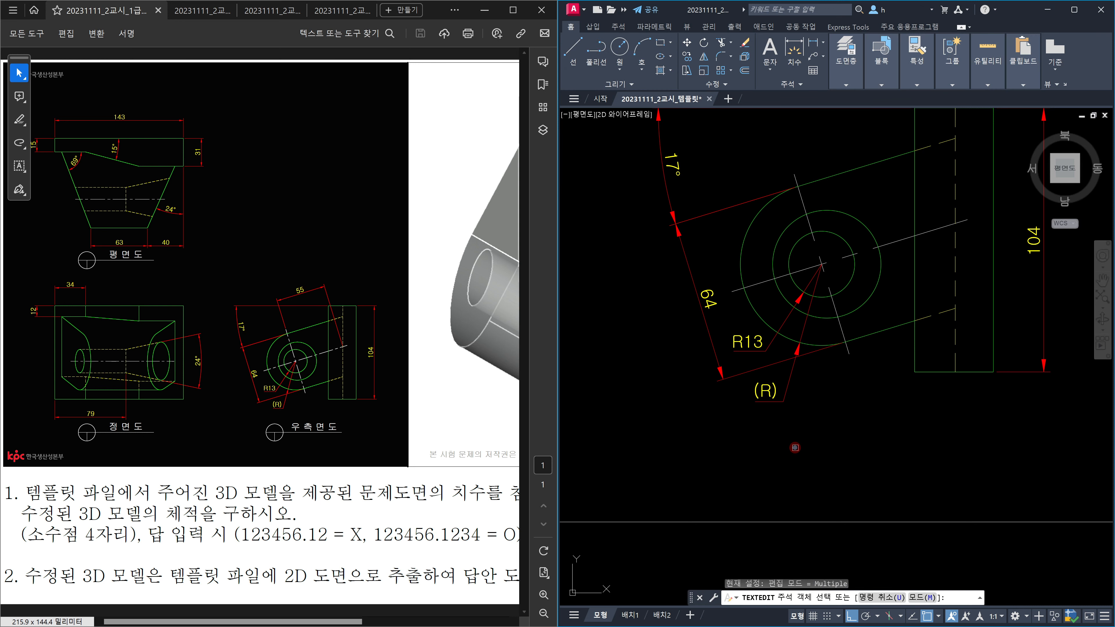
{"action": "key", "text": "Escape"}
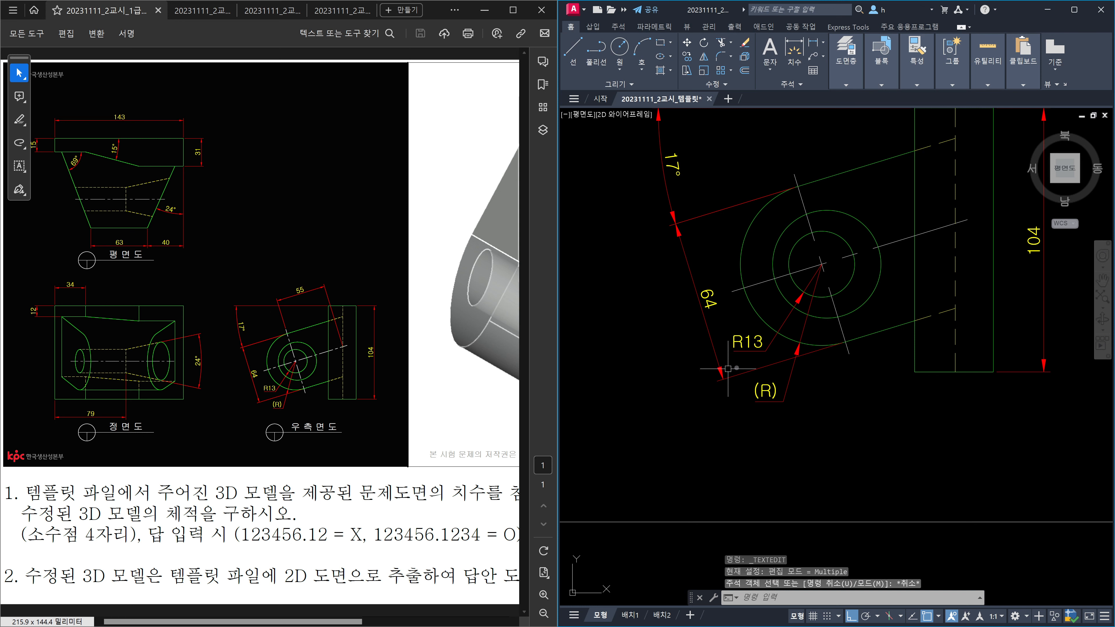
{"action": "scroll", "coordinate": [867, 359], "scroll_direction": "down", "scroll_amount": 3}
{"action": "middle_click_drag", "start_coordinate": [886, 301], "coordinate": [791, 387]}
{"action": "scroll", "coordinate": [792, 347], "scroll_direction": "up", "scroll_amount": 3}
{"action": "middle_click_drag", "start_coordinate": [794, 346], "coordinate": [780, 411]}
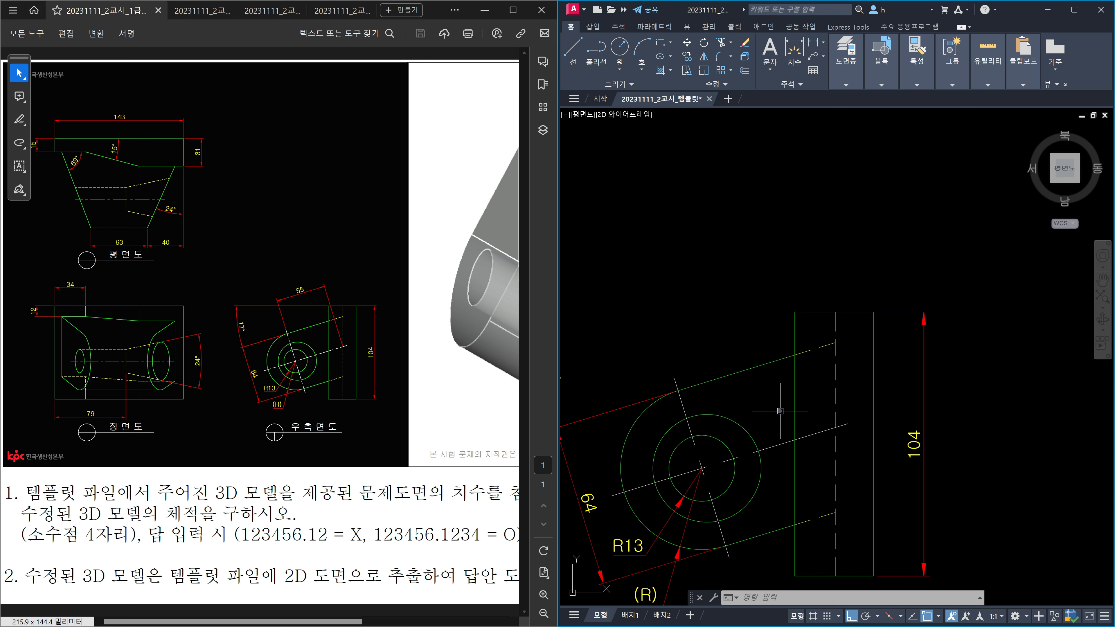
Step: Try an aligned dimension on the slanted upper edge, then cancel it
{"action": "type", "text": "DAL"}
{"action": "key", "text": "Return"}
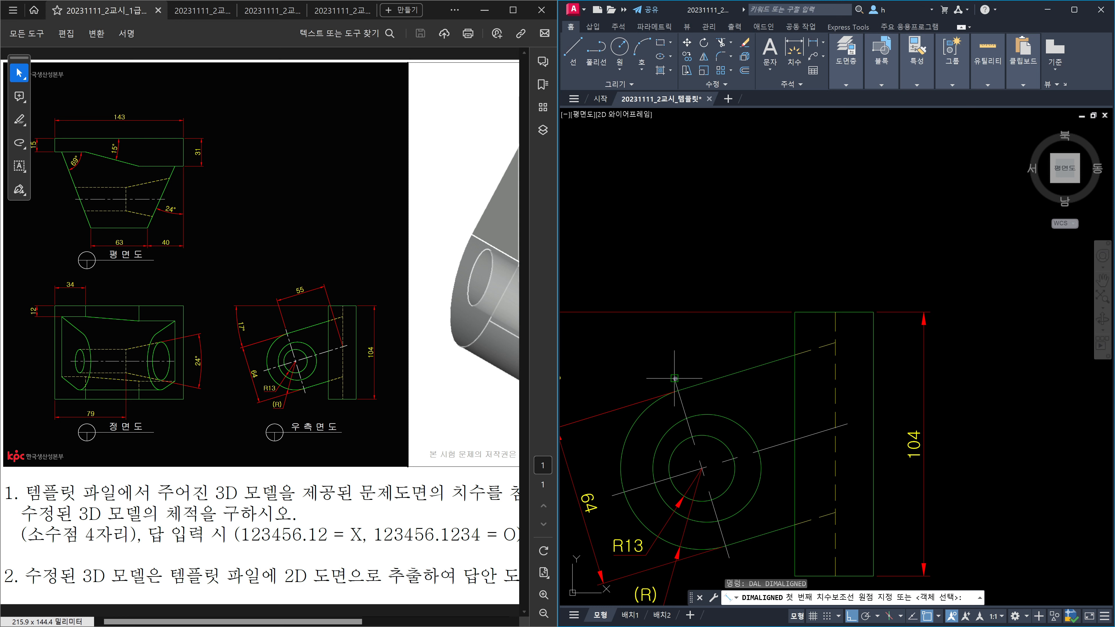
{"action": "left_click", "coordinate": [675, 378]}
{"action": "left_click", "coordinate": [836, 427]}
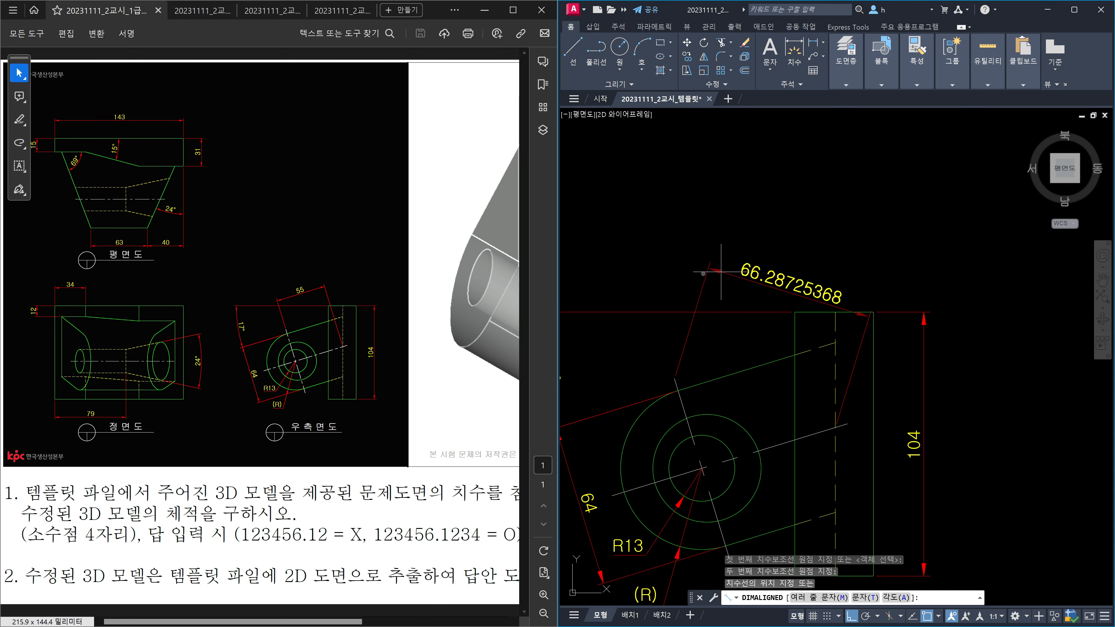
{"action": "key", "text": "Escape"}
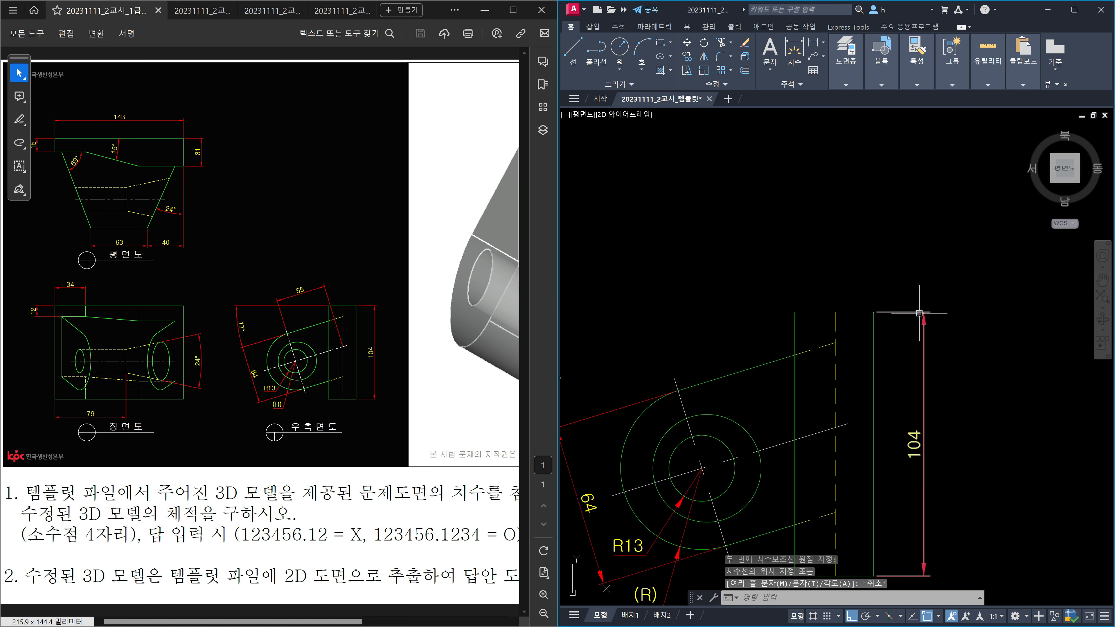
Step: Add a rotated 55 linear dimension parallel to the slanted upper edge
{"action": "type", "text": "DLI"}
{"action": "key", "text": "Return"}
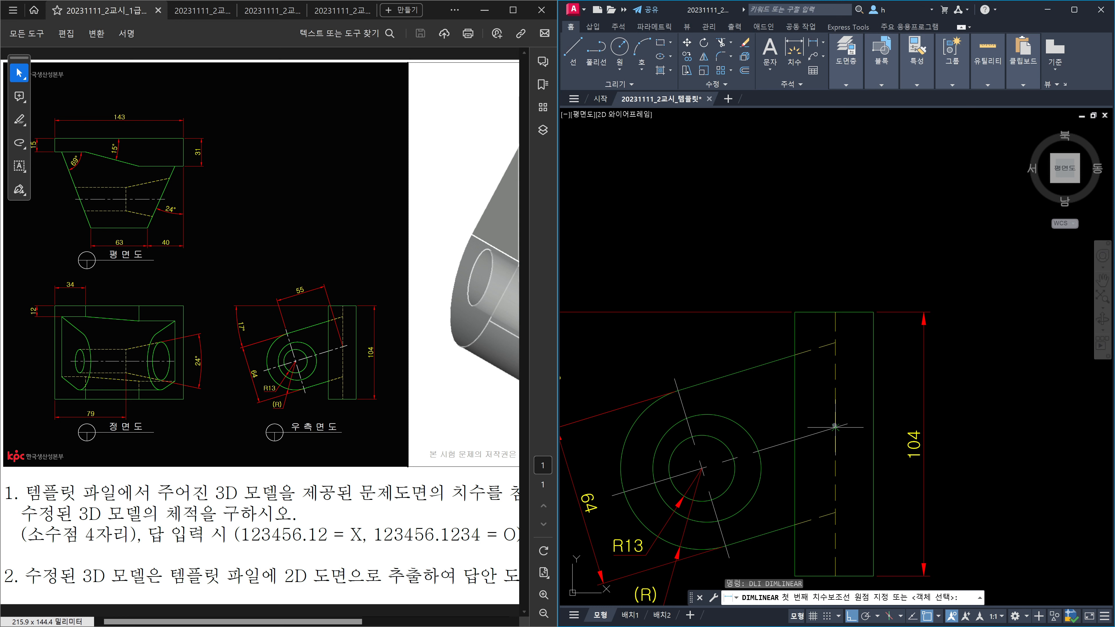
{"action": "left_click", "coordinate": [835, 426]}
{"action": "left_click", "coordinate": [676, 377]}
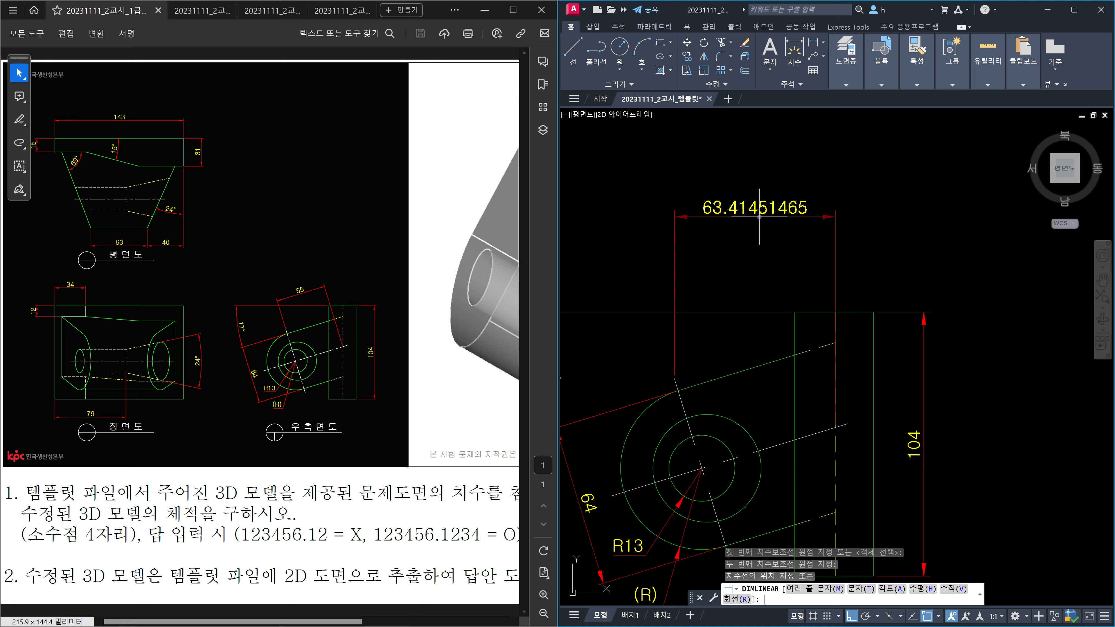
{"action": "type", "text": "r"}
{"action": "key", "text": "Return"}
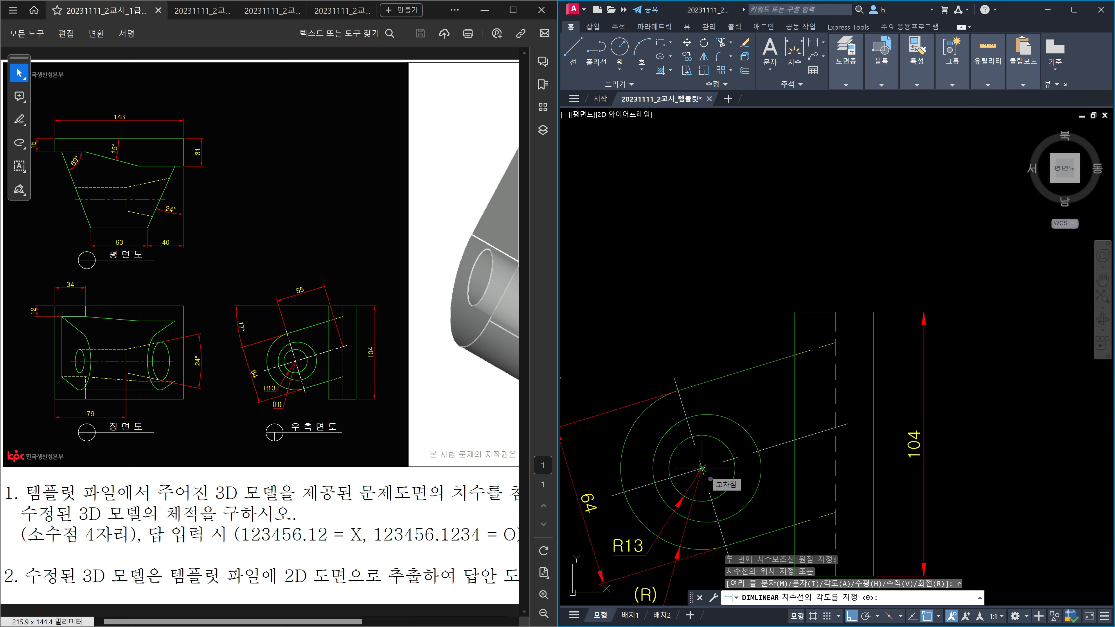
{"action": "middle_click_drag", "start_coordinate": [702, 468], "coordinate": [695, 422]}
{"action": "left_click", "coordinate": [725, 514]}
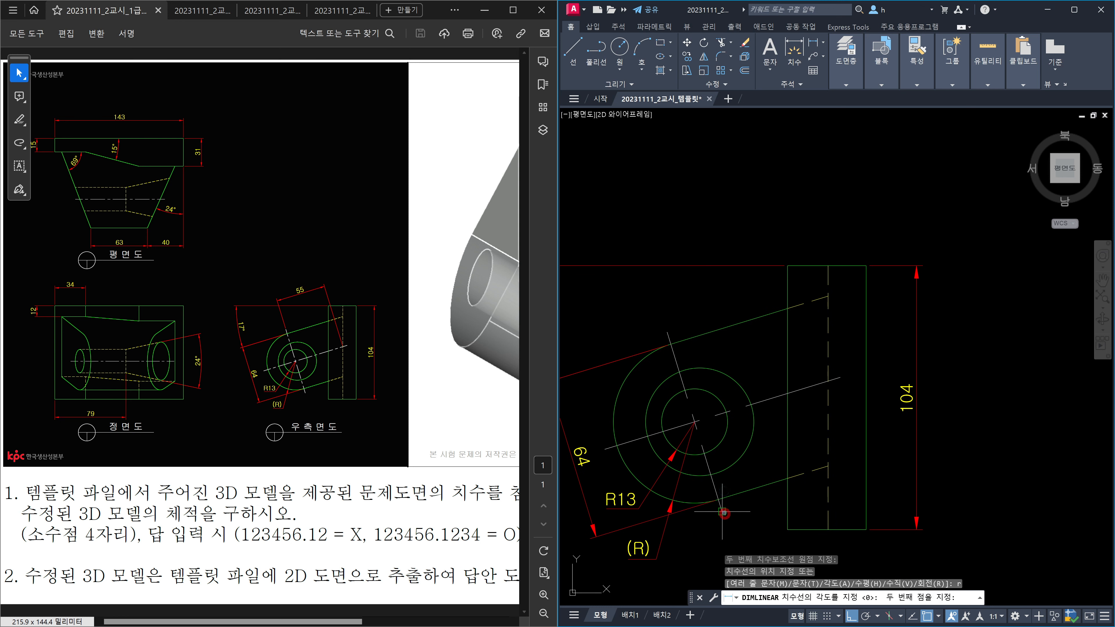
{"action": "left_click", "coordinate": [667, 333]}
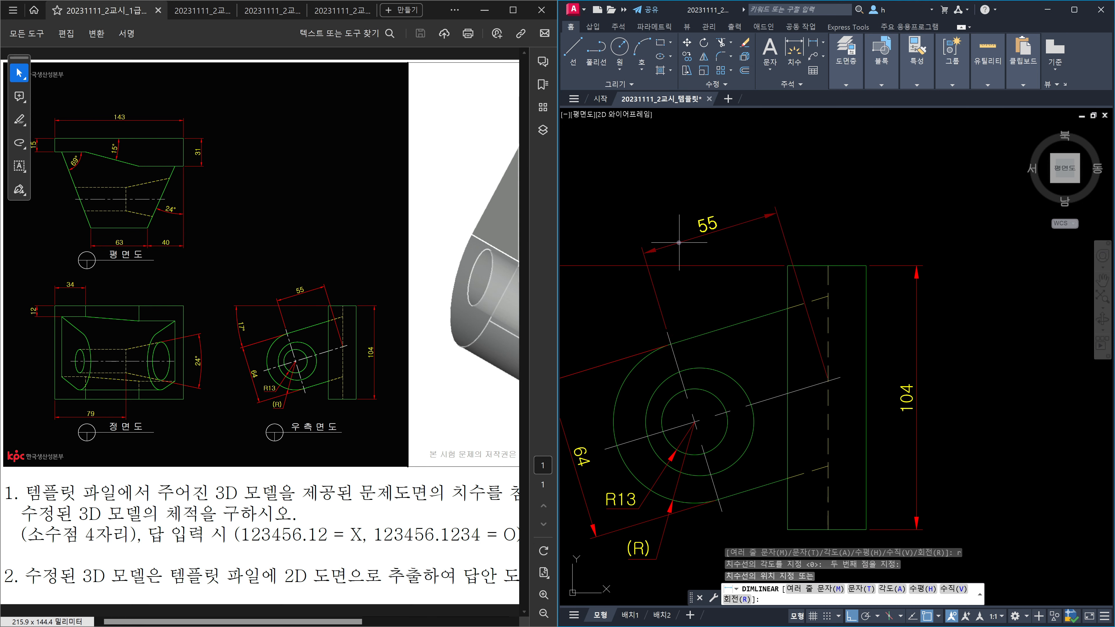
{"action": "left_click", "coordinate": [678, 241]}
{"action": "scroll", "coordinate": [678, 241], "scroll_direction": "down", "scroll_amount": 3}
{"action": "mouse_move", "coordinate": [835, 286]}
{"action": "middle_mouse_down"}
{"action": "mouse_move", "coordinate": [937, 357]}
{"action": "mouse_move", "coordinate": [981, 357]}
{"action": "middle_mouse_up"}
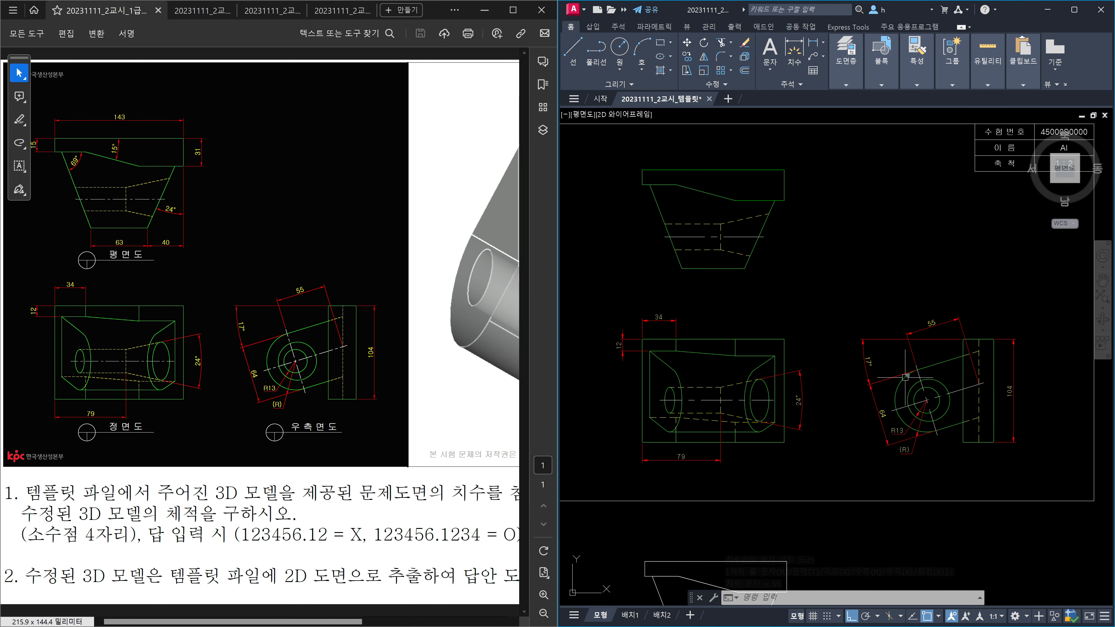
{"action": "mouse_move", "coordinate": [844, 371]}
{"action": "middle_mouse_down"}
{"action": "mouse_move", "coordinate": [882, 400]}
{"action": "mouse_move", "coordinate": [861, 413]}
{"action": "middle_mouse_up"}
{"action": "middle_click_drag", "start_coordinate": [756, 318], "coordinate": [812, 338]}
{"action": "type", "text": "m"}
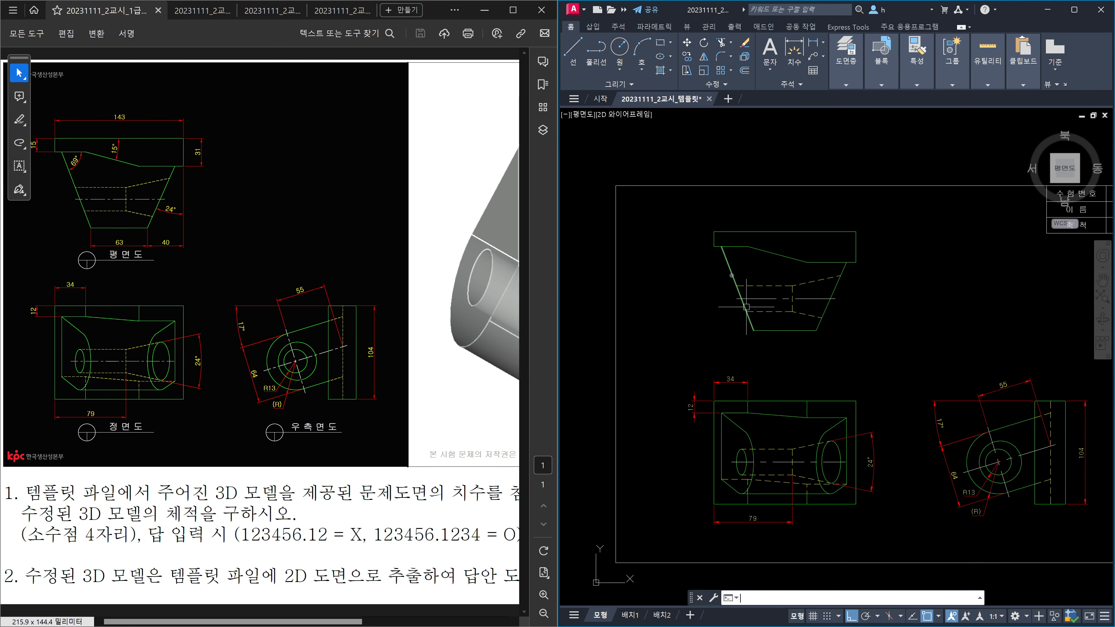
{"action": "key", "text": "Return"}
{"action": "left_click", "coordinate": [705, 220]}
{"action": "left_click", "coordinate": [914, 364]}
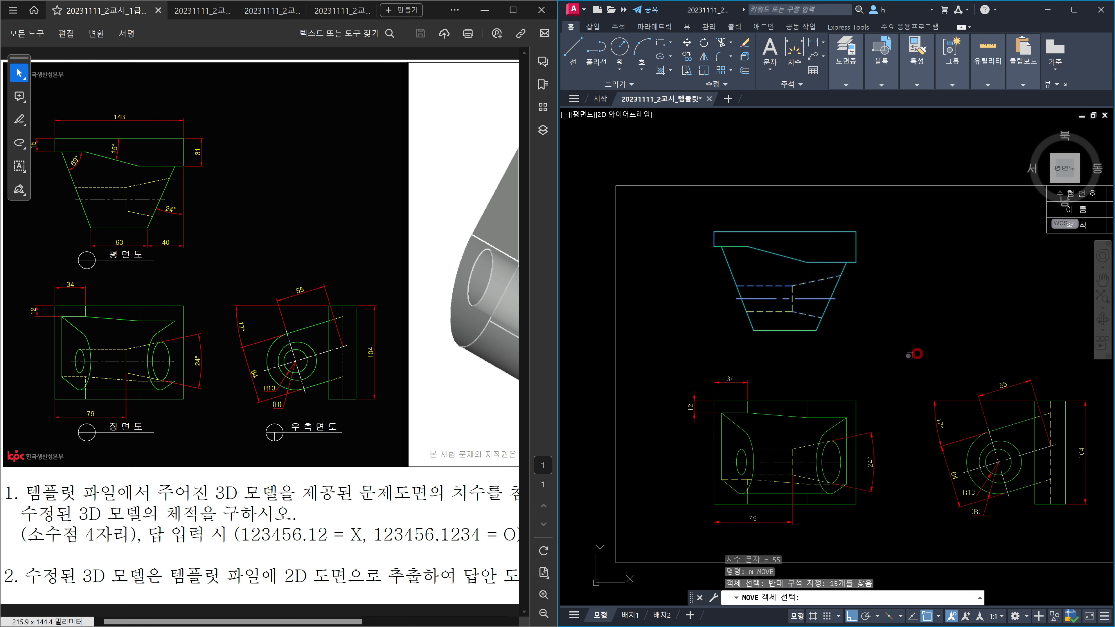
{"action": "key", "text": "Return"}
{"action": "left_click", "coordinate": [919, 347]}
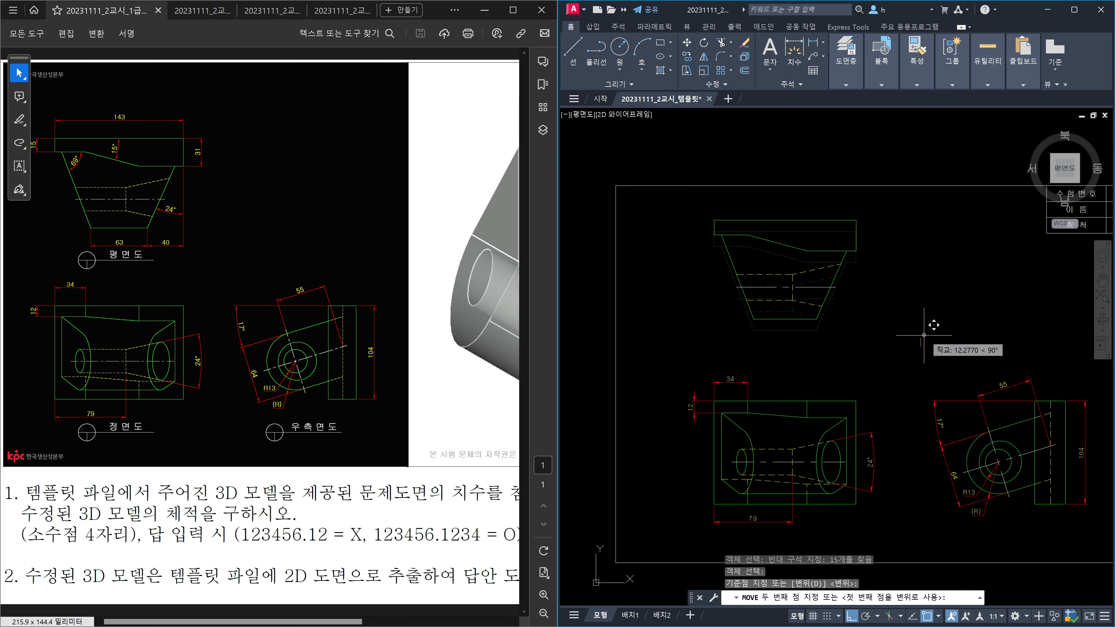
{"action": "key", "text": "Escape"}
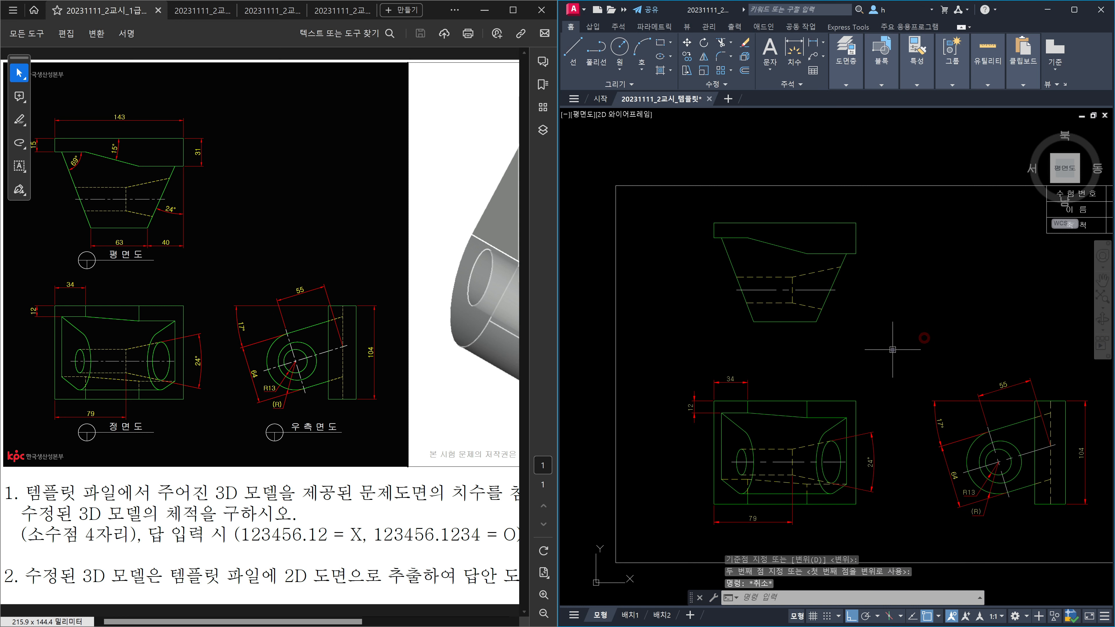
{"action": "scroll", "coordinate": [834, 325], "scroll_direction": "up", "scroll_amount": 2}
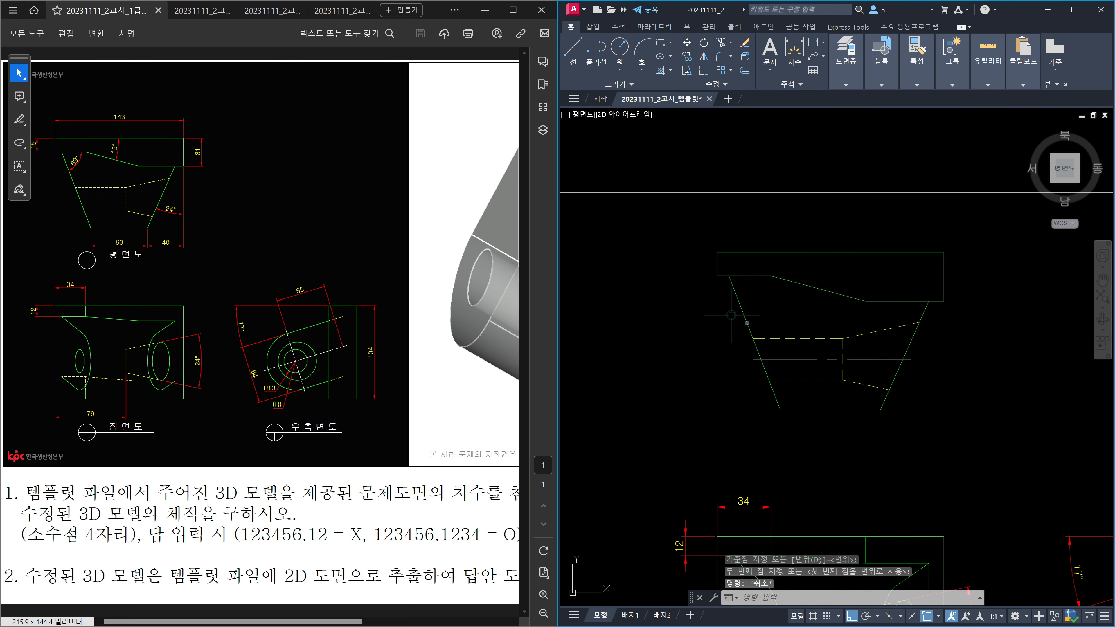
{"action": "middle_click_drag", "start_coordinate": [735, 316], "coordinate": [789, 374]}
{"action": "type", "text": "d;"}
{"action": "key", "text": "Return"}
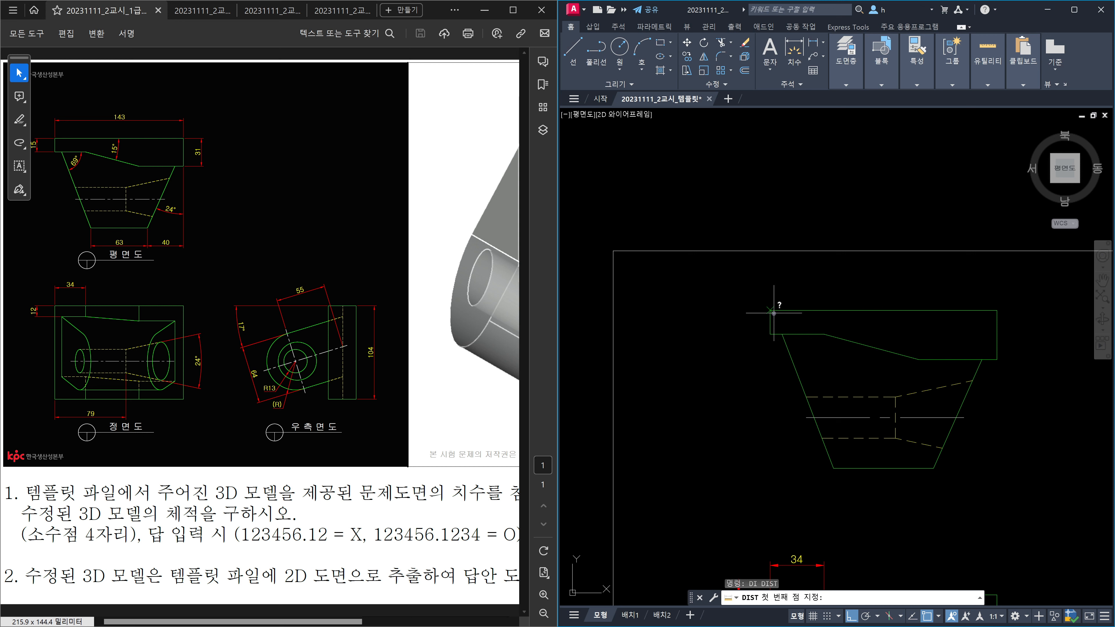
Step: Measure the top view's left end, then add a 15 linear dimension beside it with DLI
{"action": "left_click", "coordinate": [771, 312]}
{"action": "left_click", "coordinate": [771, 334]}
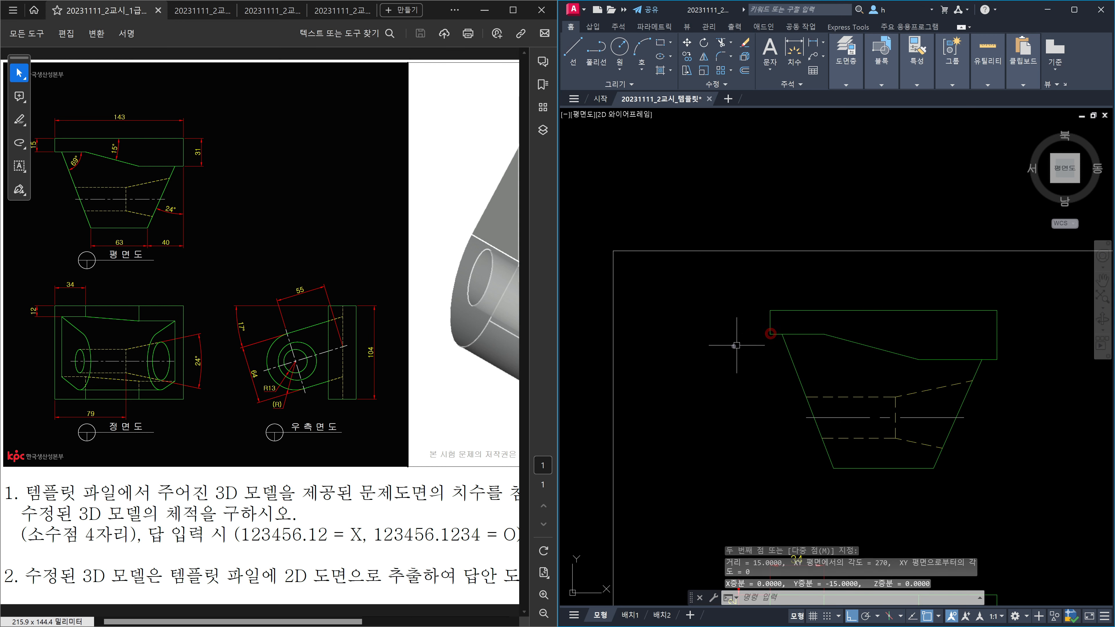
{"action": "key", "text": "Escape"}
{"action": "type", "text": "dli"}
{"action": "key", "text": "Return"}
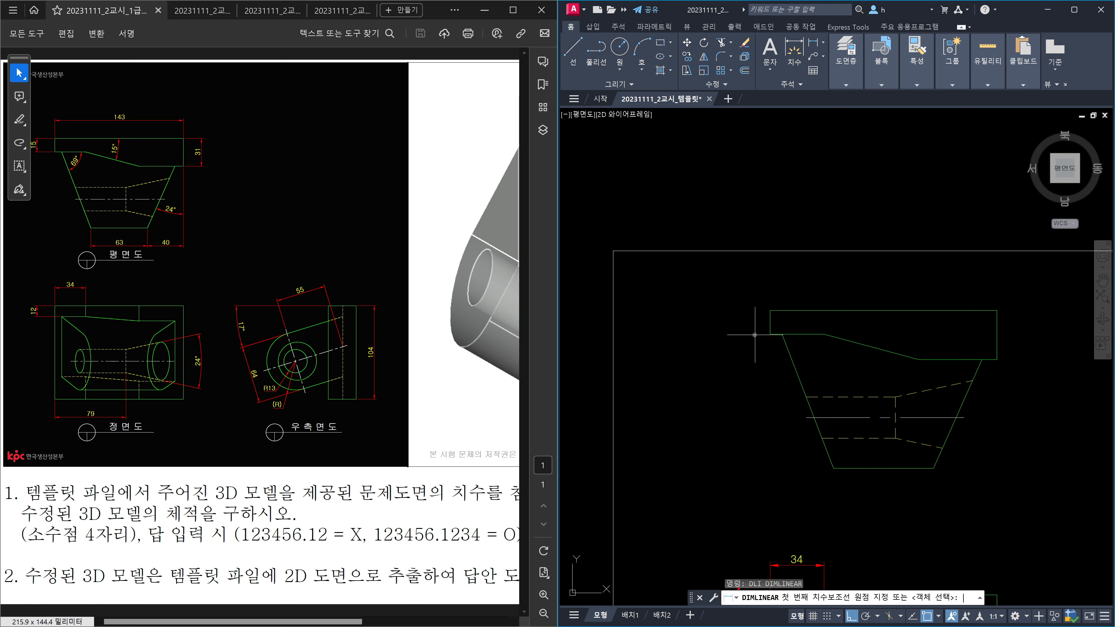
{"action": "left_click", "coordinate": [770, 311]}
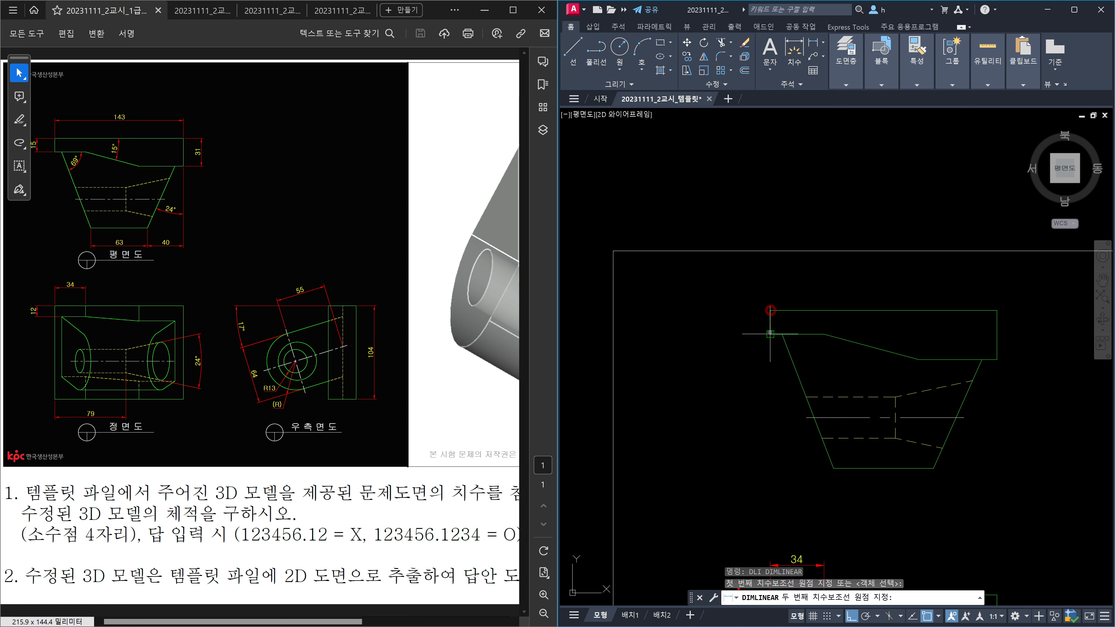
{"action": "left_click", "coordinate": [770, 334]}
{"action": "scroll", "coordinate": [749, 335], "scroll_direction": "down", "scroll_amount": 2}
{"action": "scroll", "coordinate": [722, 508], "scroll_direction": "up", "scroll_amount": 5}
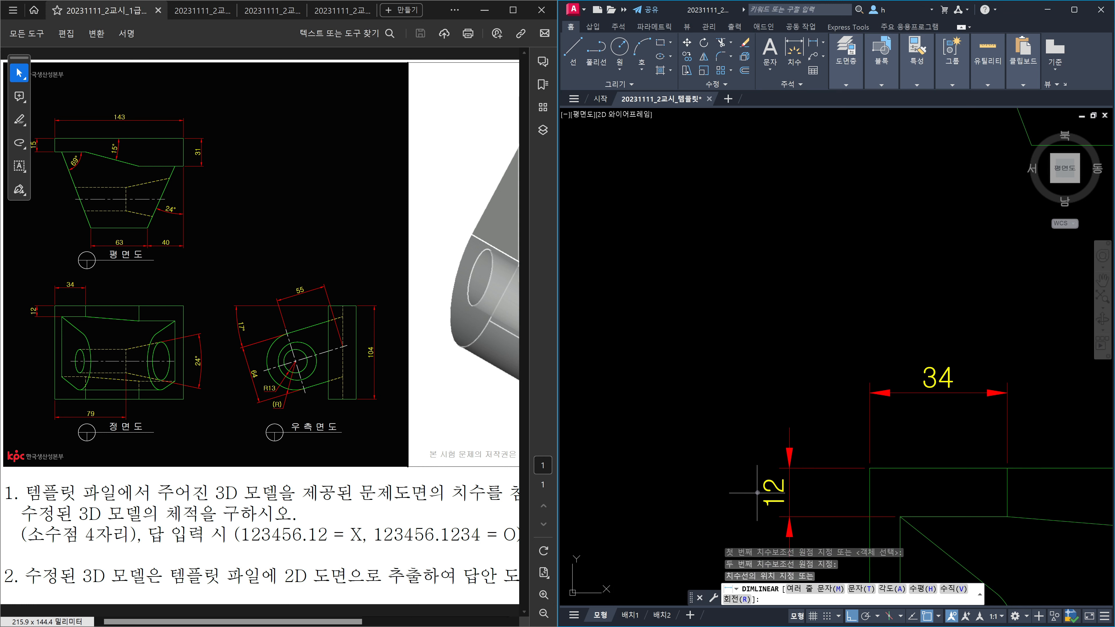
{"action": "left_click", "coordinate": [790, 492]}
{"action": "scroll", "coordinate": [812, 441], "scroll_direction": "down", "scroll_amount": 2}
{"action": "middle_click_drag", "start_coordinate": [832, 360], "coordinate": [808, 428]}
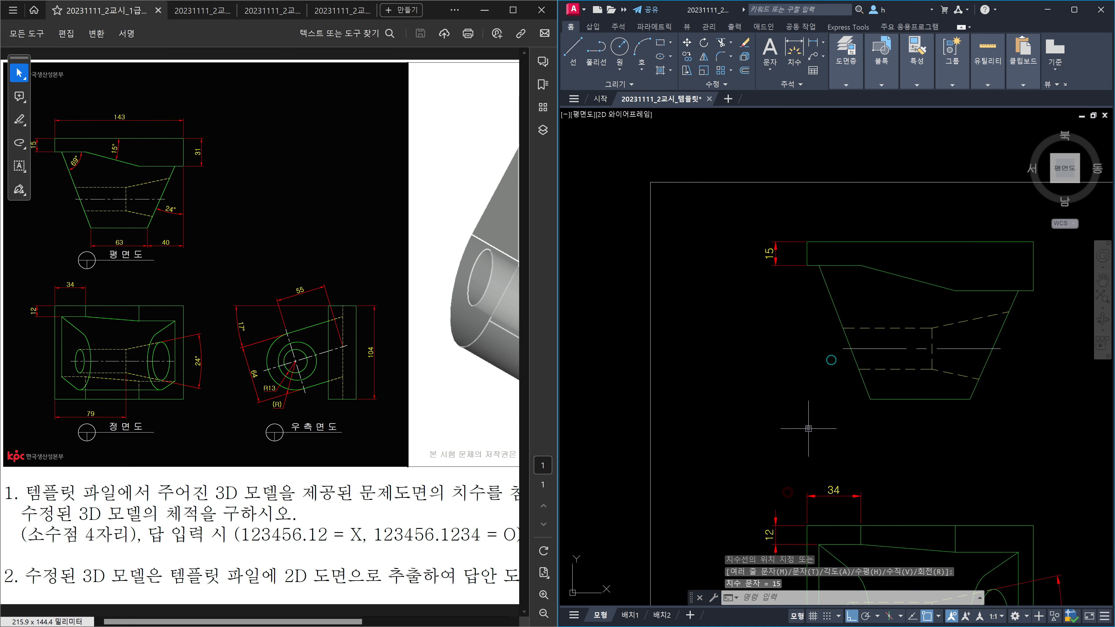
{"action": "middle_click_drag", "start_coordinate": [826, 391], "coordinate": [755, 435]}
Step: Dimension the top view's top edge with a 143 linear dimension above it
{"action": "key", "text": "space"}
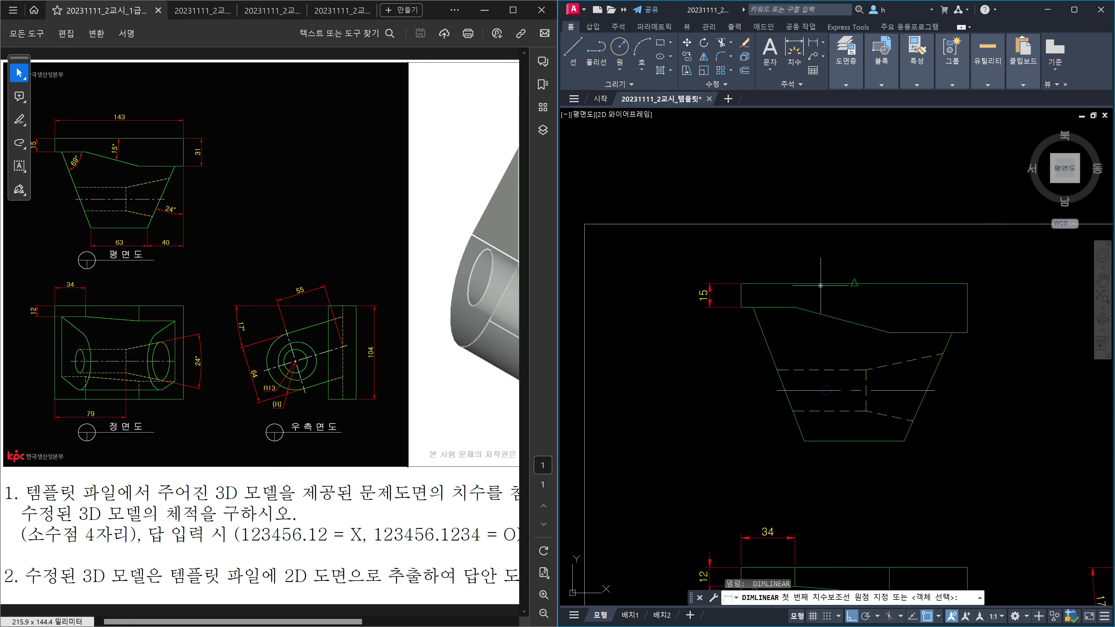
{"action": "key", "text": "space"}
{"action": "left_click", "coordinate": [832, 284]}
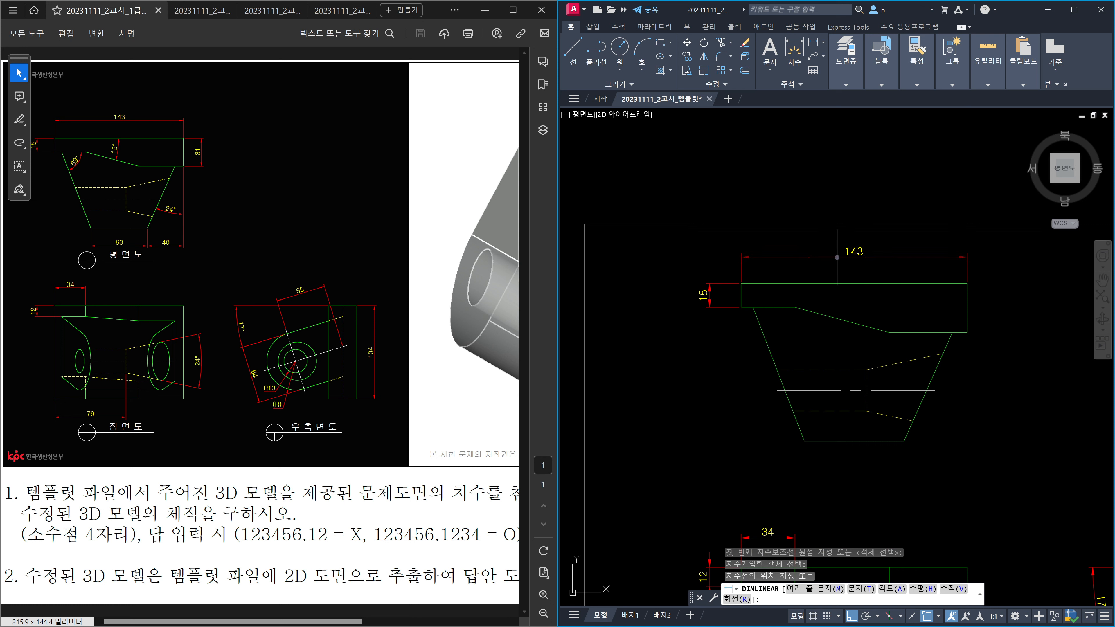
{"action": "left_click", "coordinate": [837, 257]}
Step: Dimension the top view's right end edge with a 31 linear dimension
{"action": "key", "text": "space"}
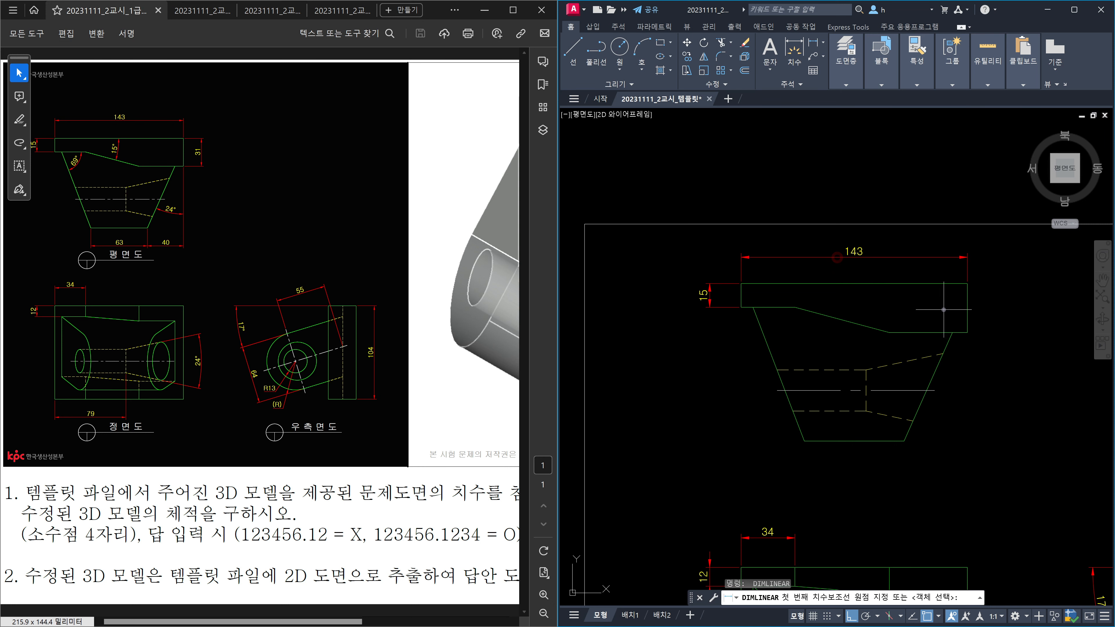
{"action": "key", "text": "space"}
{"action": "left_click", "coordinate": [966, 308]}
{"action": "scroll", "coordinate": [965, 307], "scroll_direction": "down", "scroll_amount": 3}
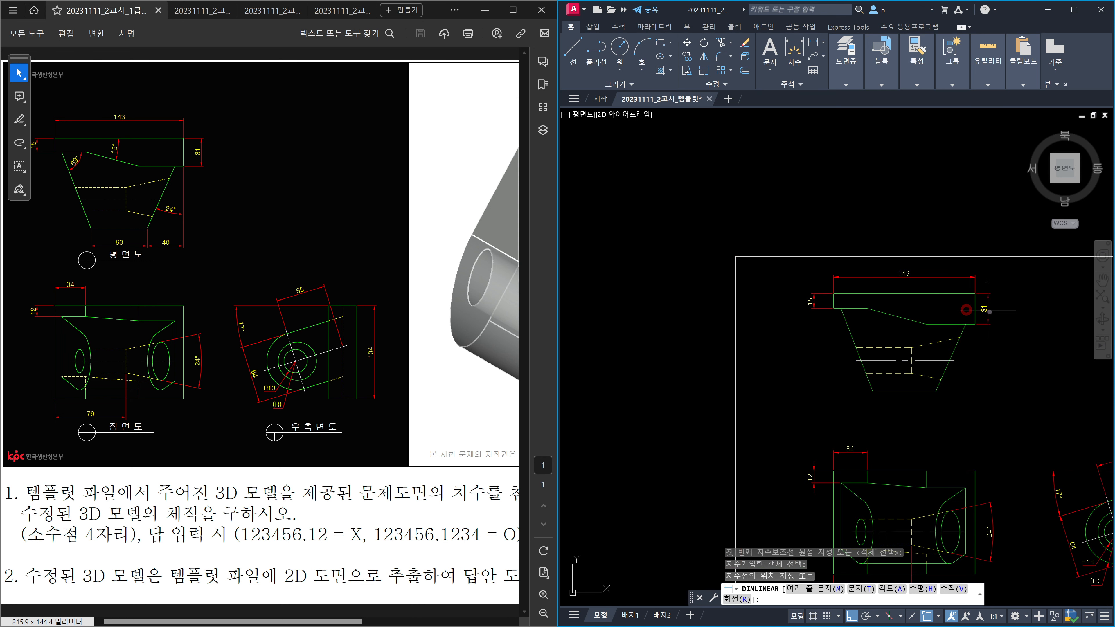
{"action": "middle_click_drag", "start_coordinate": [963, 308], "coordinate": [950, 298]}
{"action": "scroll", "coordinate": [944, 475], "scroll_direction": "up", "scroll_amount": 4}
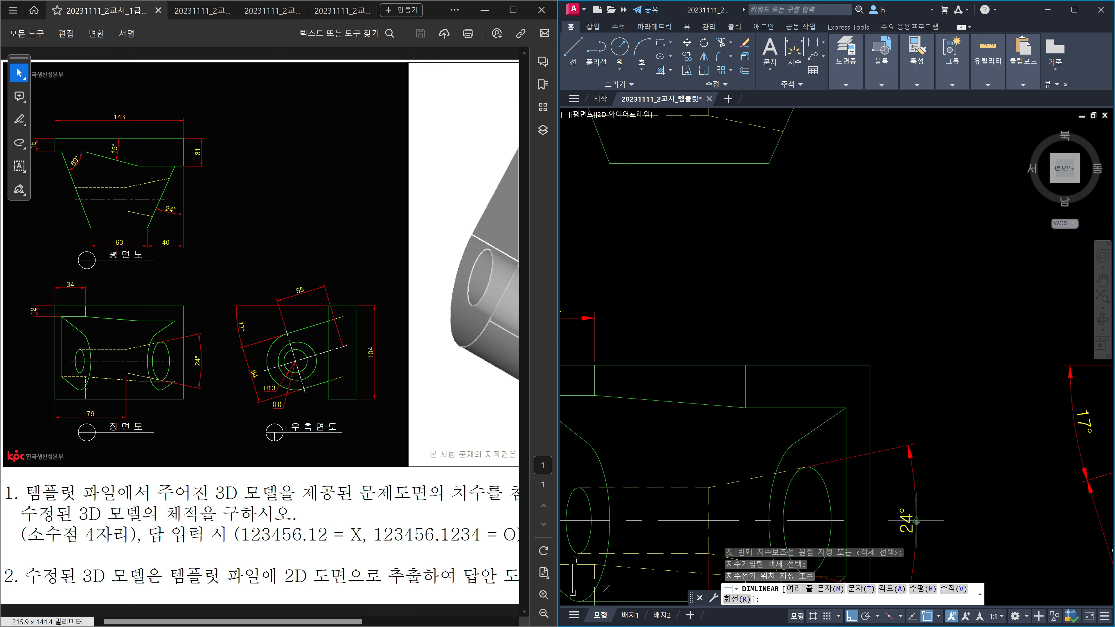
{"action": "left_click", "coordinate": [917, 521]}
{"action": "scroll", "coordinate": [944, 395], "scroll_direction": "down", "scroll_amount": 4}
{"action": "scroll", "coordinate": [944, 308], "scroll_direction": "up", "scroll_amount": 4}
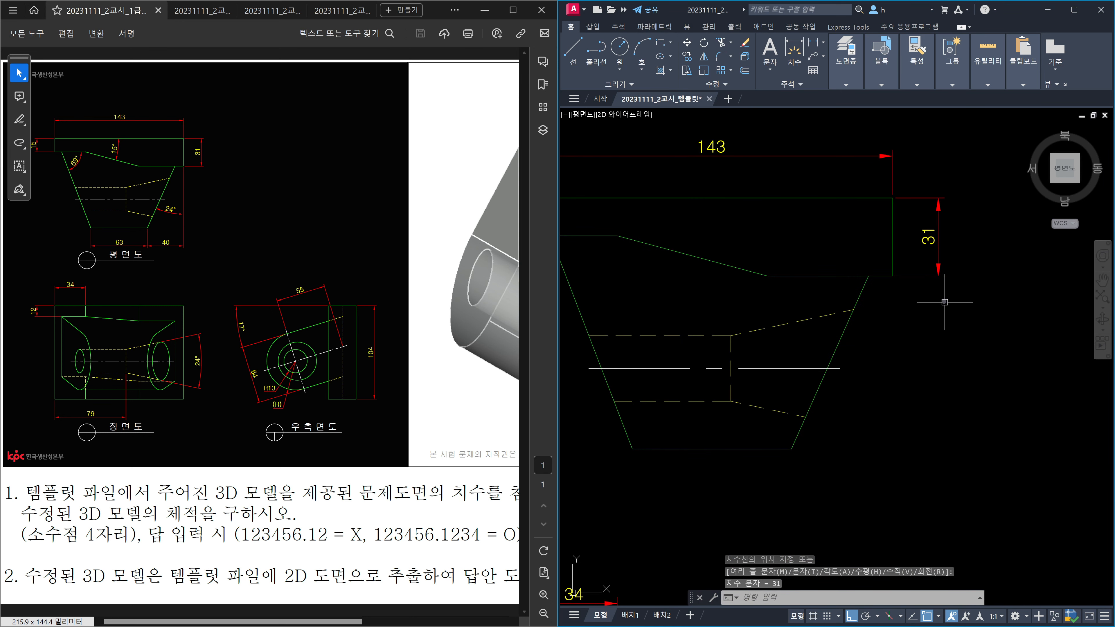
{"action": "middle_click_drag", "start_coordinate": [913, 339], "coordinate": [990, 273]}
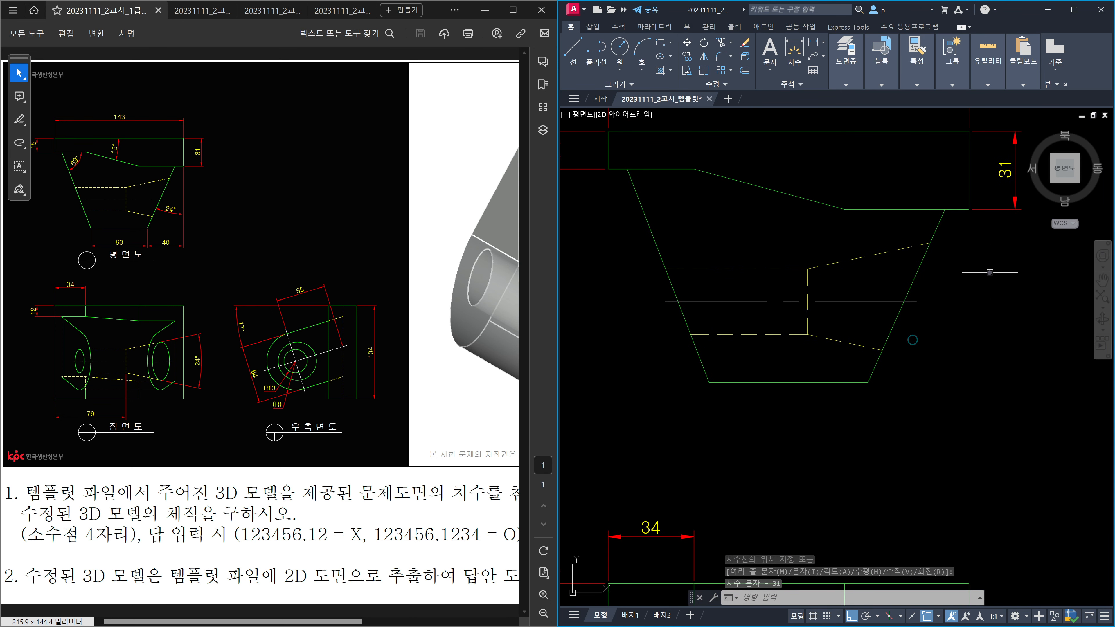
Step: Add a 40 linear dimension at the plan view's bottom right, then continue it with 63 via DCO
{"action": "key", "text": "space"}
{"action": "left_click", "coordinate": [969, 207]}
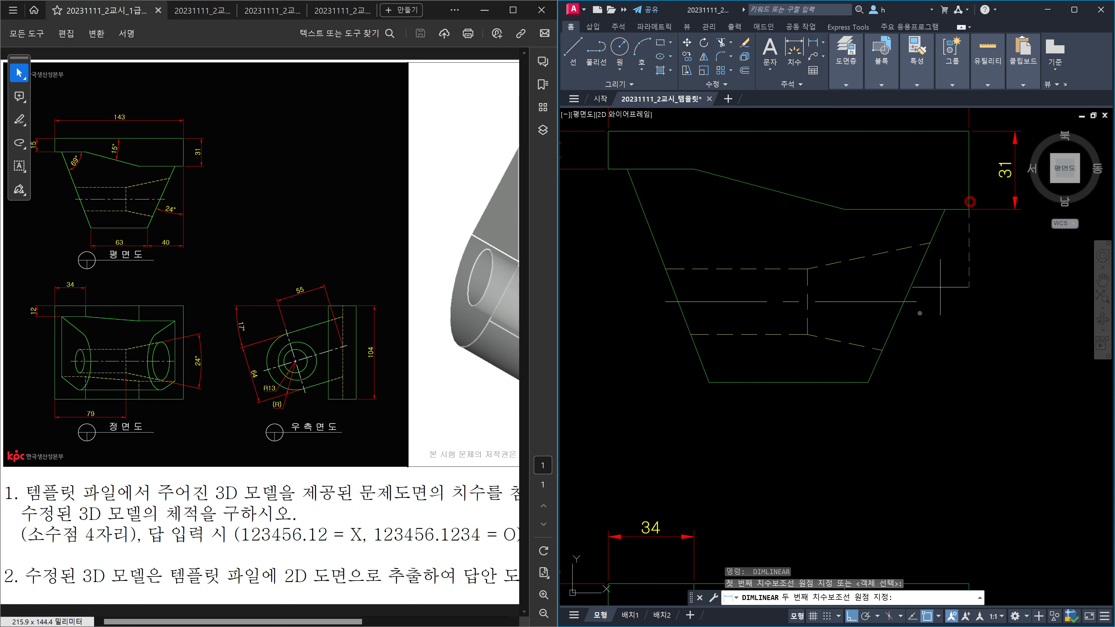
{"action": "left_click", "coordinate": [869, 377]}
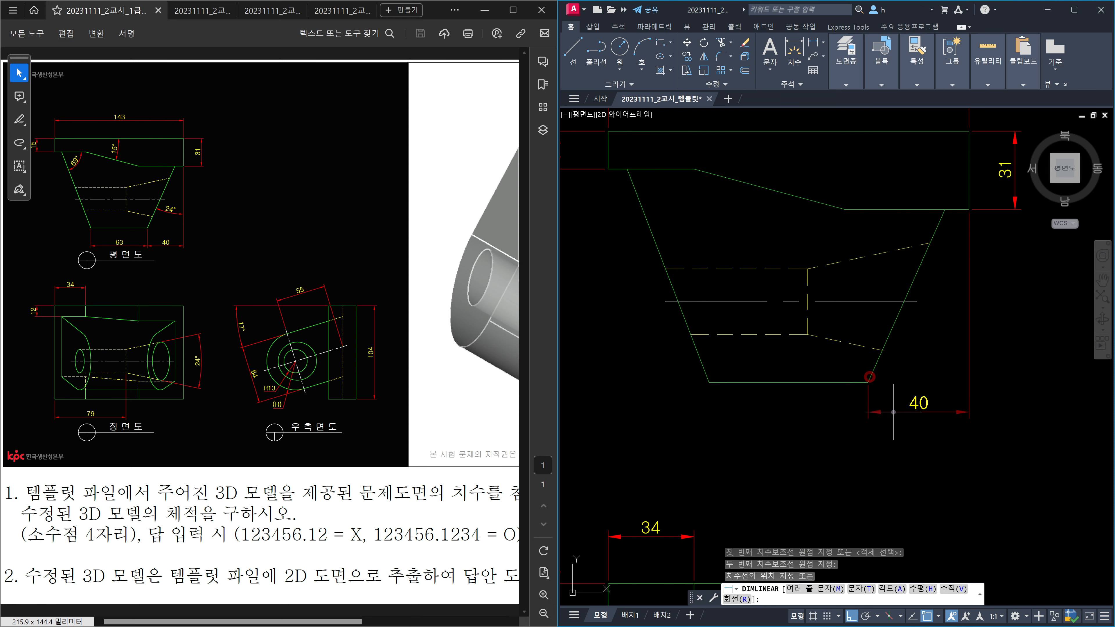
{"action": "left_click", "coordinate": [903, 428]}
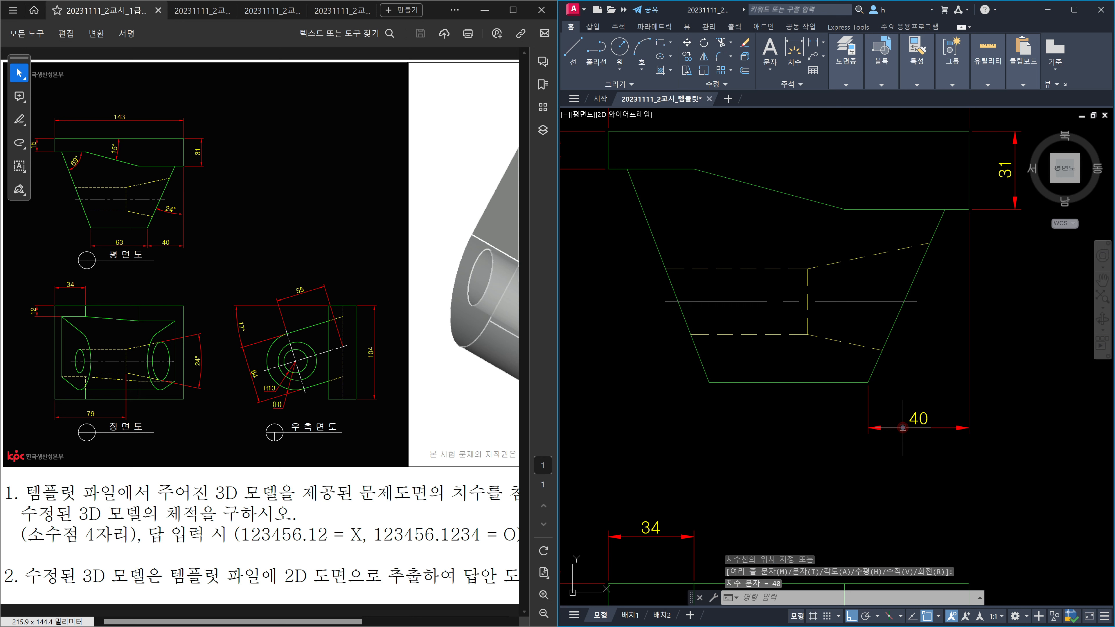
{"action": "type", "text": "dco"}
{"action": "key", "text": "Return"}
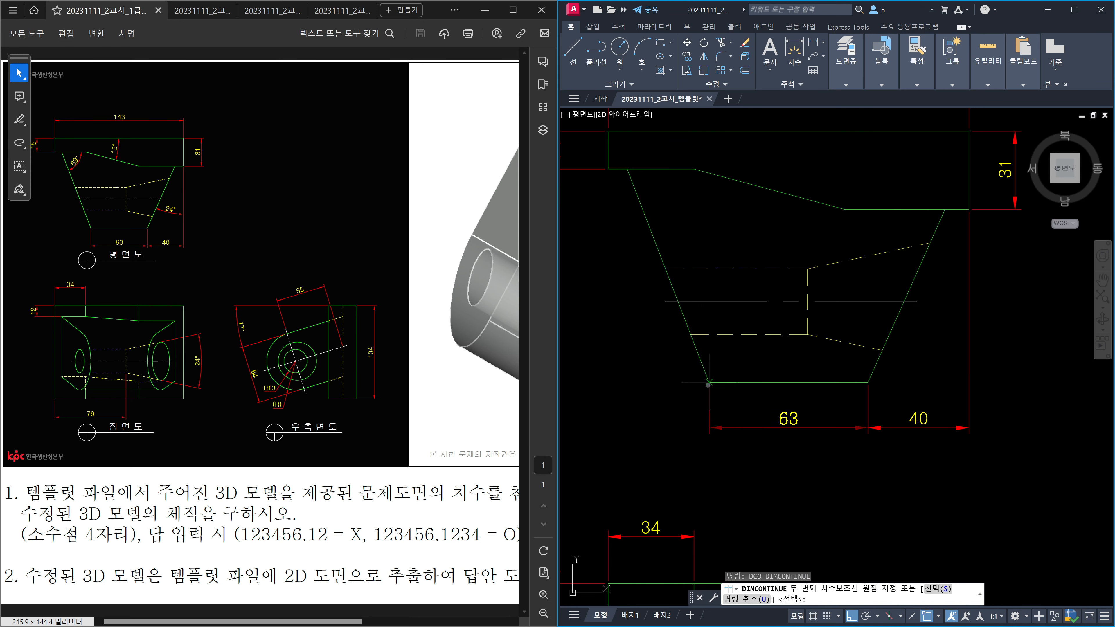
{"action": "left_click", "coordinate": [709, 381]}
{"action": "key", "text": "Escape"}
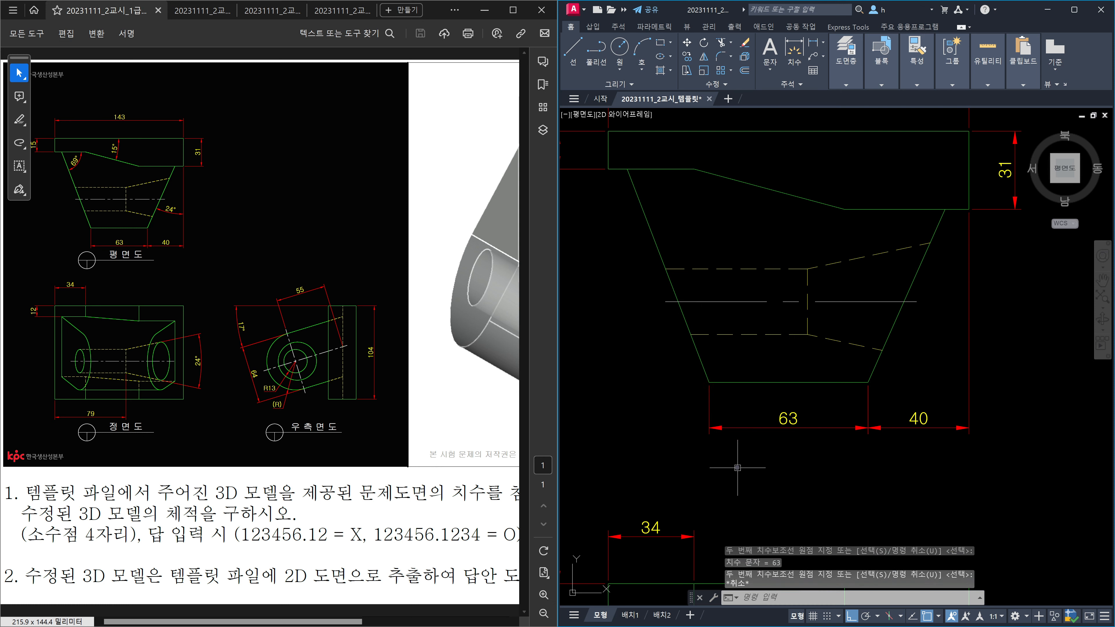
{"action": "middle_click_drag", "start_coordinate": [754, 248], "coordinate": [769, 320]}
Step: Add 69° and 15° angular dimensions to the plan view's slanted left and top edges with DAN
{"action": "type", "text": "da"}
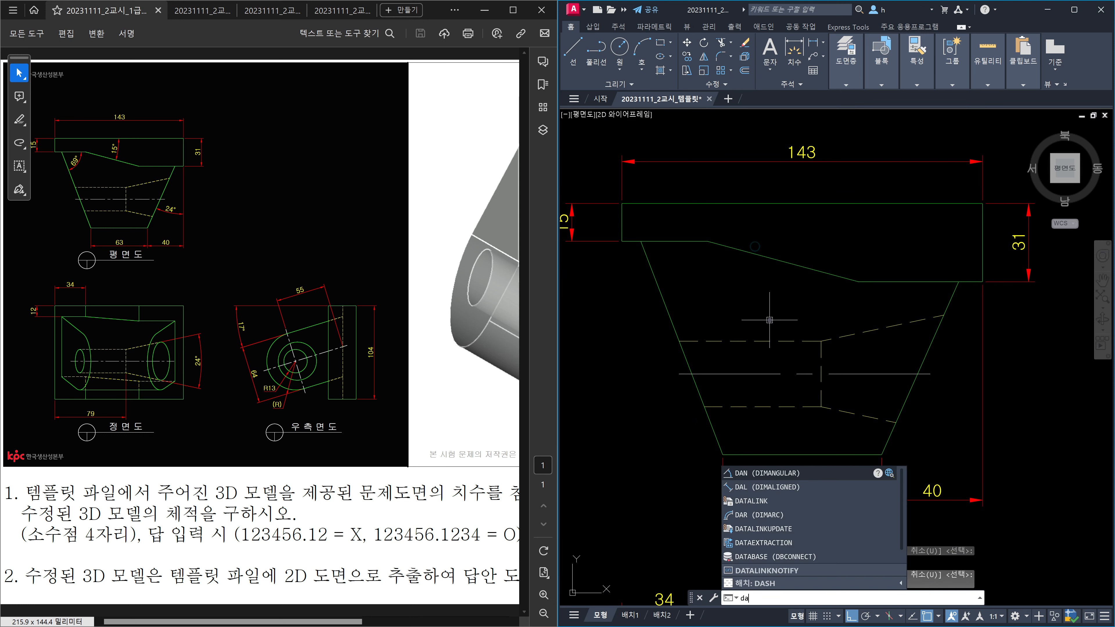
{"action": "type", "text": "n"}
{"action": "key", "text": "Return"}
{"action": "left_click", "coordinate": [679, 243]}
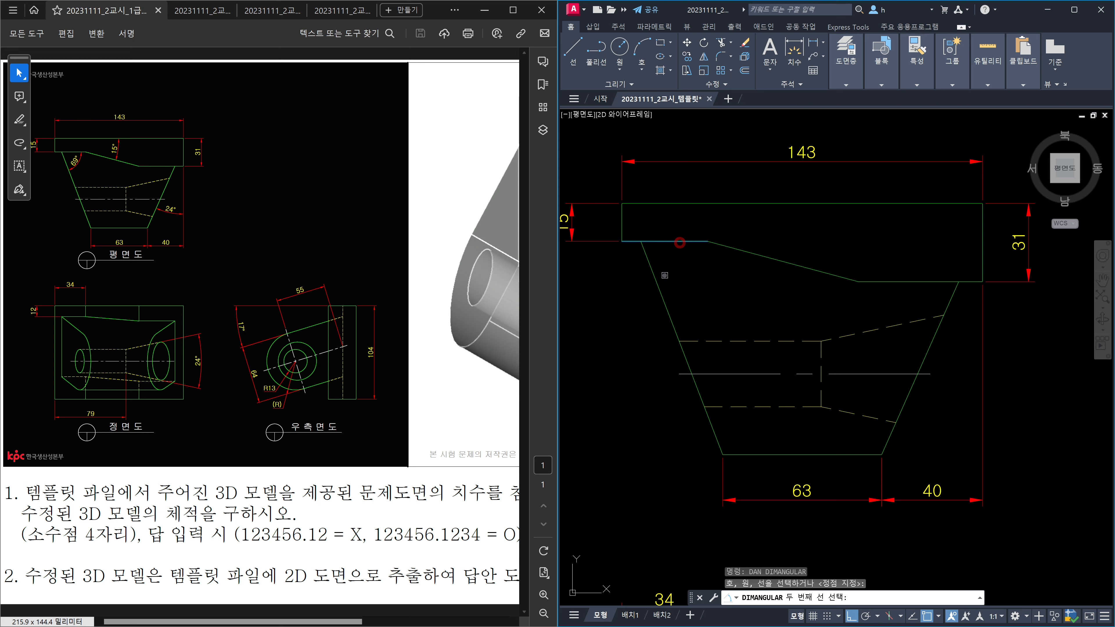
{"action": "left_click", "coordinate": [658, 283]}
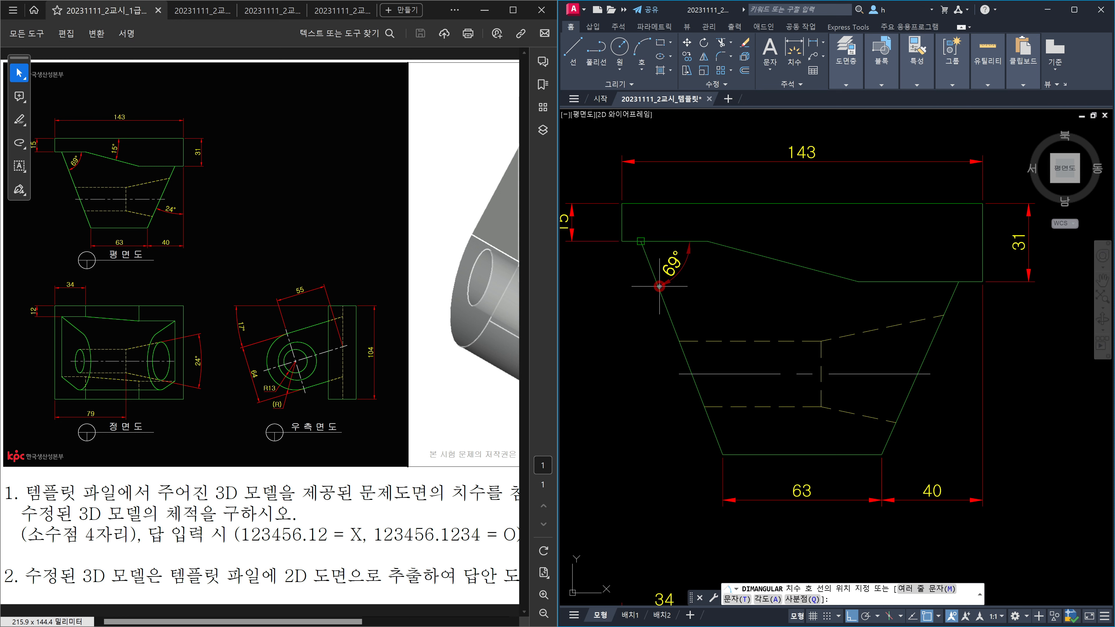
{"action": "left_click", "coordinate": [683, 269]}
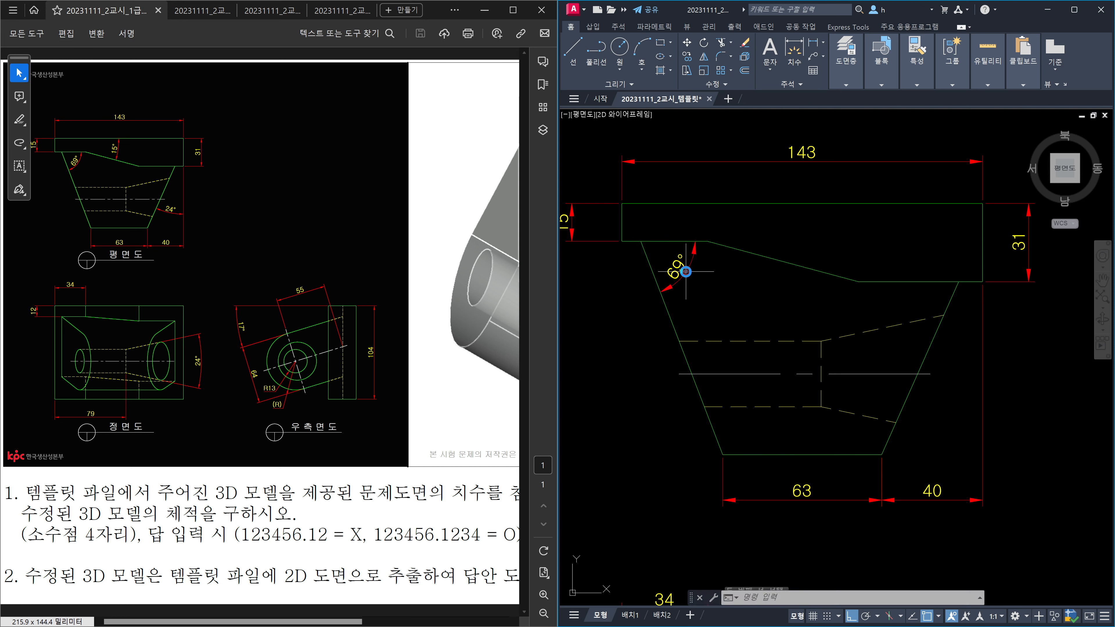
{"action": "key", "text": "Return"}
{"action": "left_click", "coordinate": [803, 204]}
{"action": "left_click", "coordinate": [809, 268]}
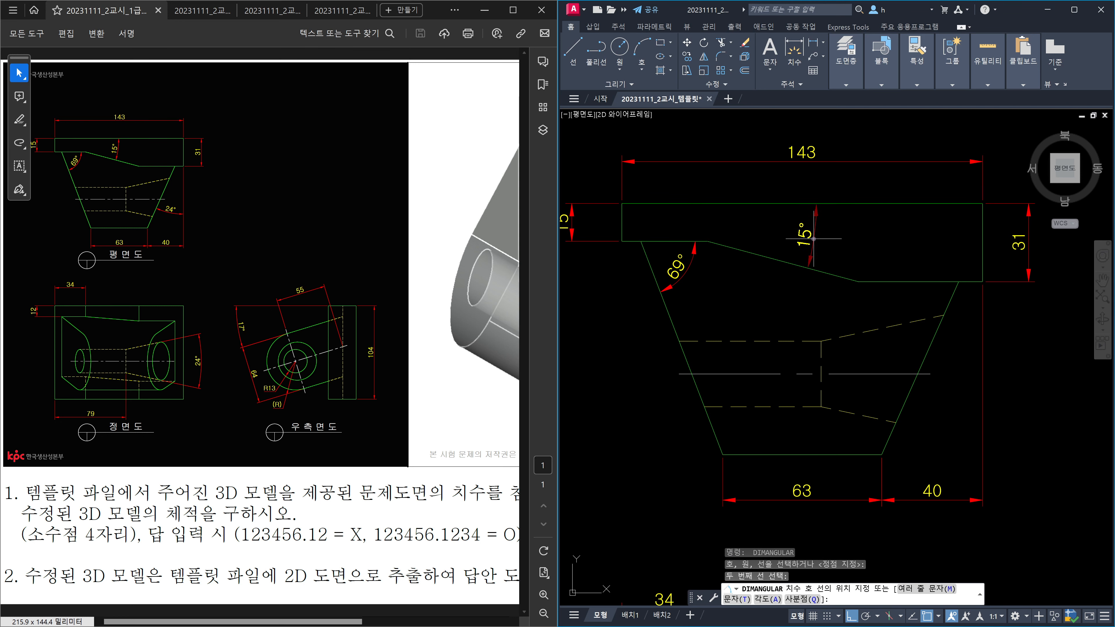
{"action": "left_click", "coordinate": [812, 237]}
Step: Add a 24° angular dimension between the plan view's right vertical and slanted edges
{"action": "middle_click_drag", "start_coordinate": [905, 340], "coordinate": [807, 310]}
{"action": "key", "text": "Return"}
{"action": "left_click", "coordinate": [882, 238]}
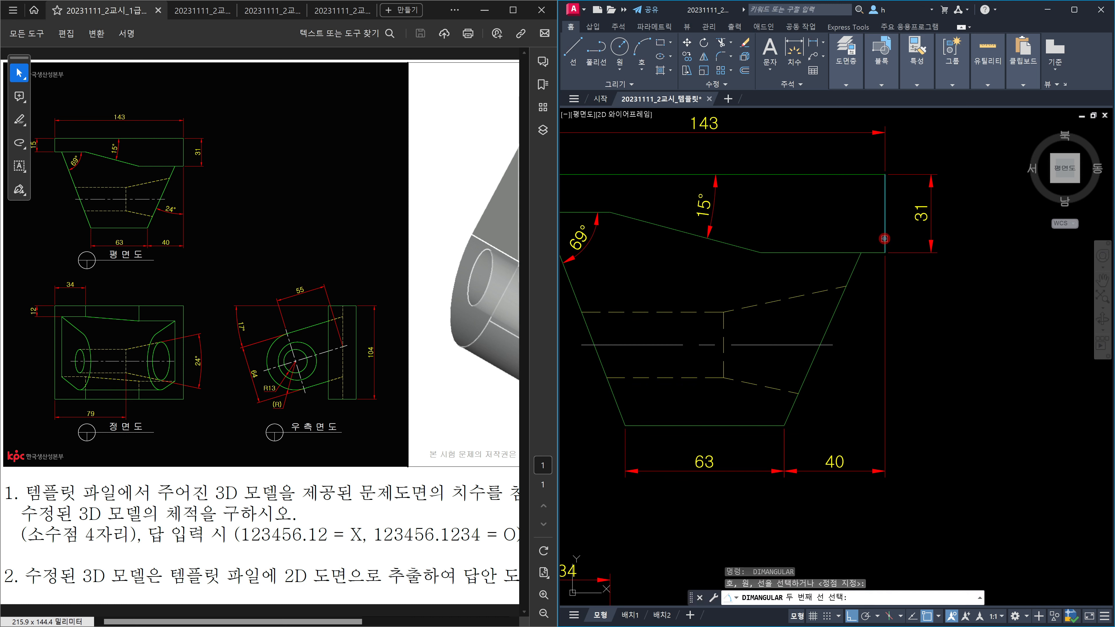
{"action": "left_click", "coordinate": [864, 272]}
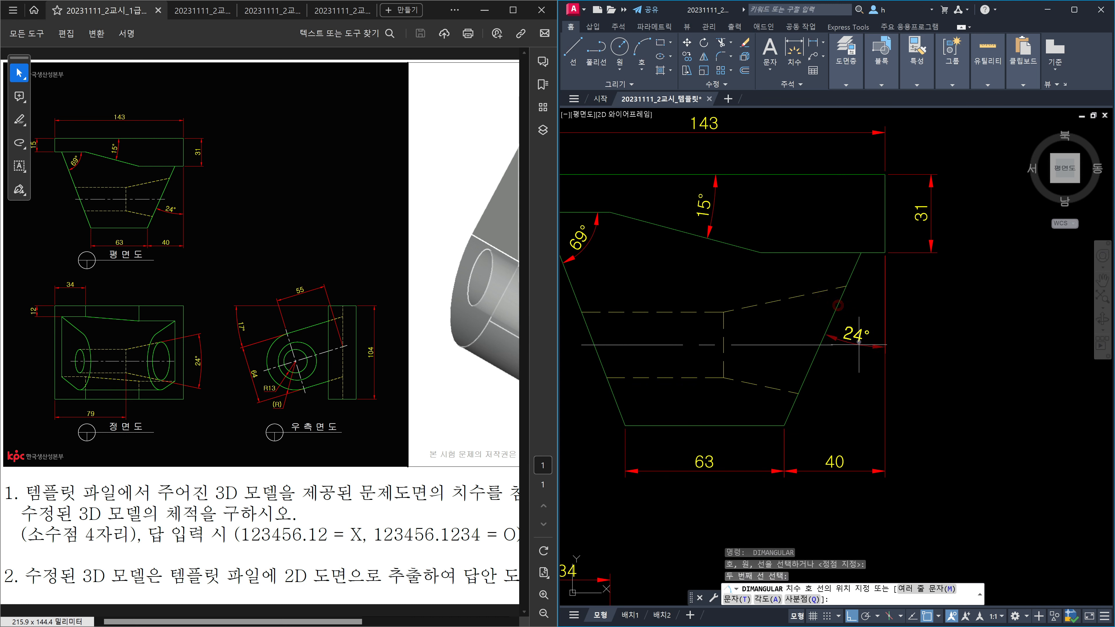
{"action": "left_click", "coordinate": [849, 376]}
{"action": "scroll", "coordinate": [950, 332], "scroll_direction": "down", "scroll_amount": 2}
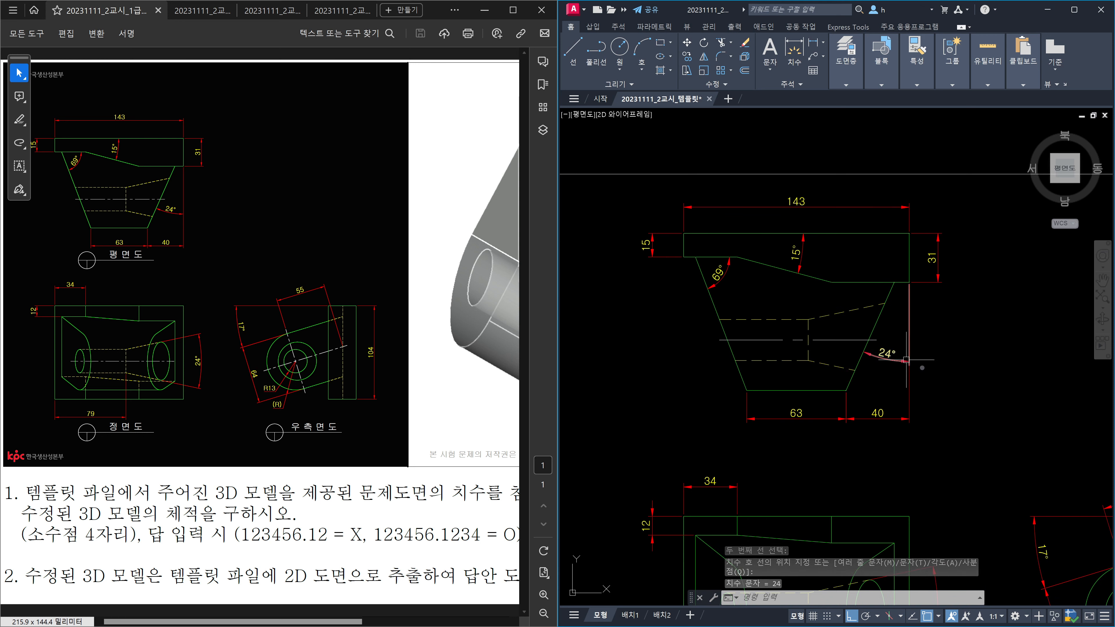
{"action": "scroll", "coordinate": [971, 398], "scroll_direction": "down", "scroll_amount": 2}
{"action": "mouse_move", "coordinate": [948, 380]}
{"action": "middle_mouse_down"}
{"action": "mouse_move", "coordinate": [862, 338]}
{"action": "mouse_move", "coordinate": [908, 356]}
{"action": "mouse_move", "coordinate": [892, 325]}
{"action": "mouse_move", "coordinate": [909, 321]}
{"action": "mouse_move", "coordinate": [894, 324]}
{"action": "middle_mouse_up"}
{"action": "key", "text": "Escape"}
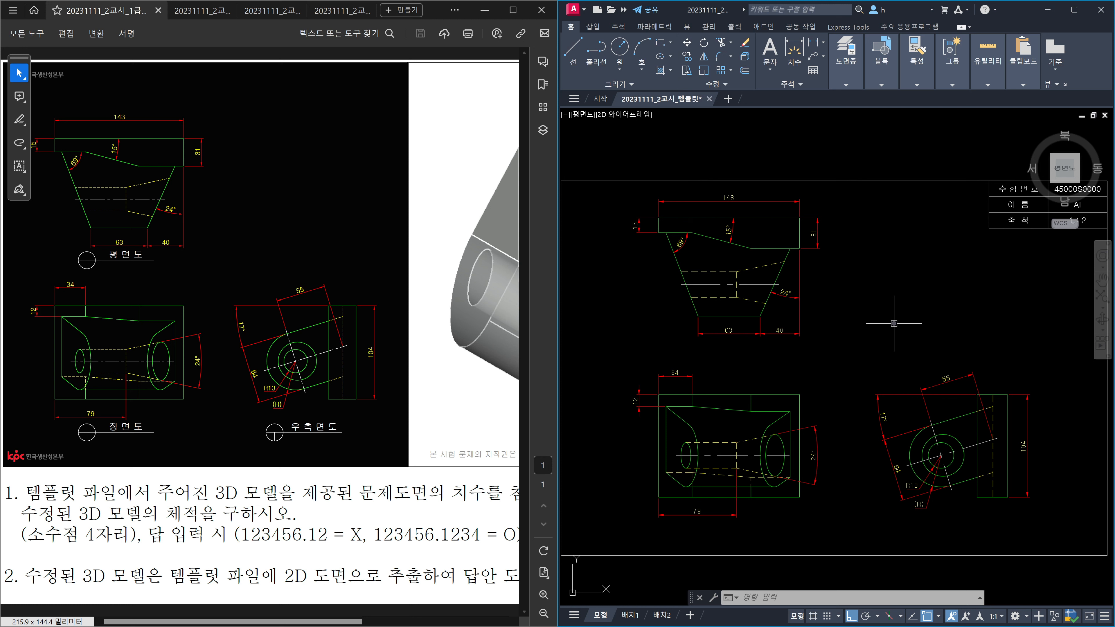
Step: Insert the TITLE view-symbol block below the front view
{"action": "type", "text": "I"}
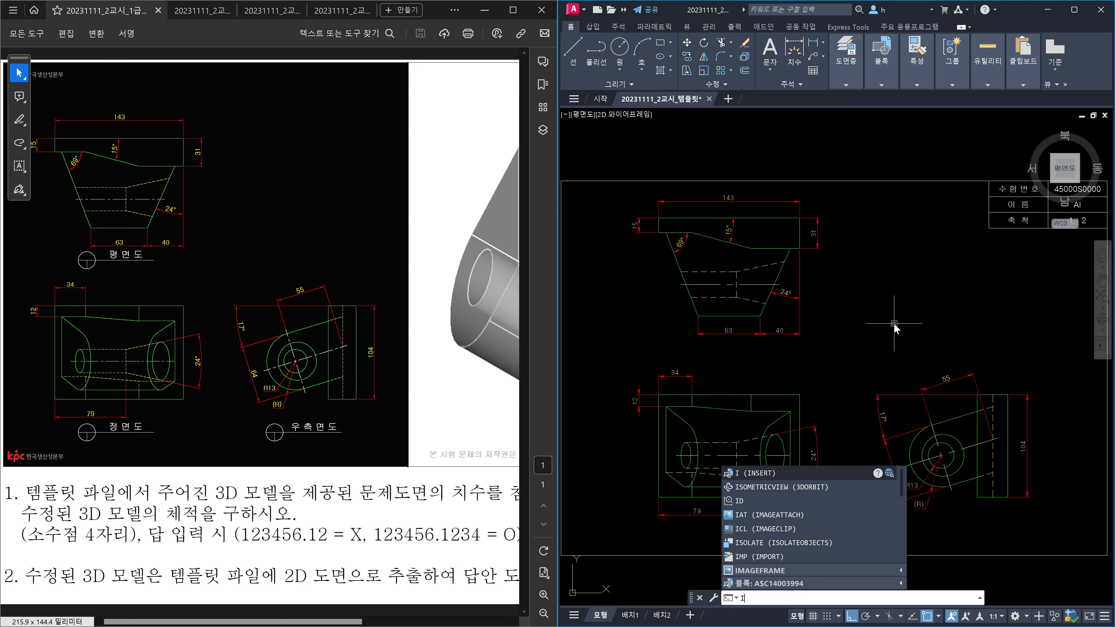
{"action": "key", "text": "Return"}
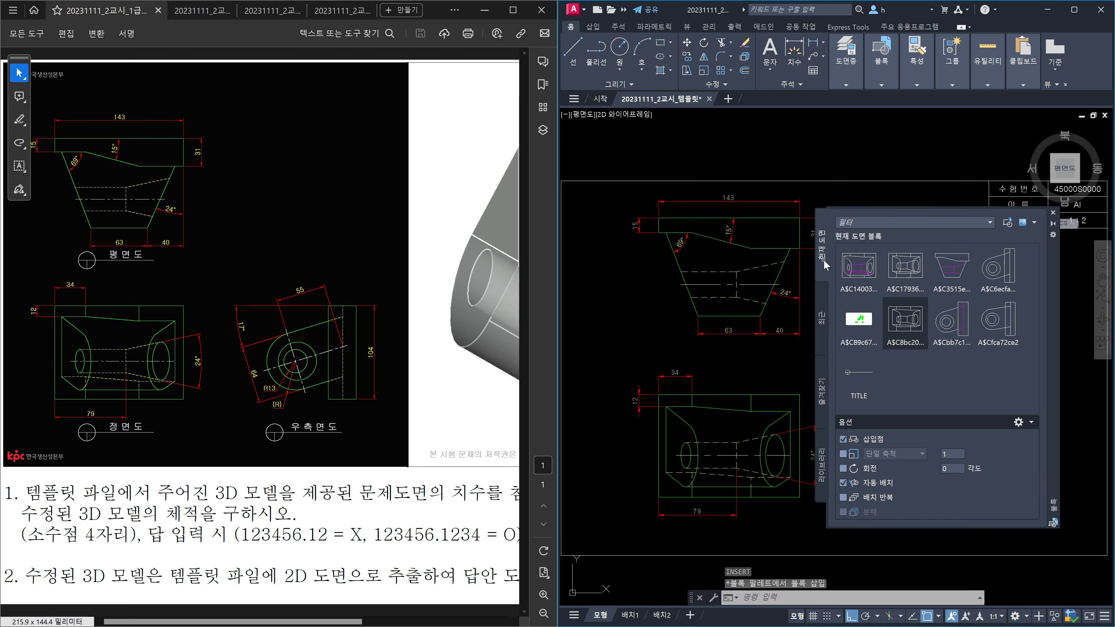
{"action": "mouse_move", "coordinate": [867, 383]}
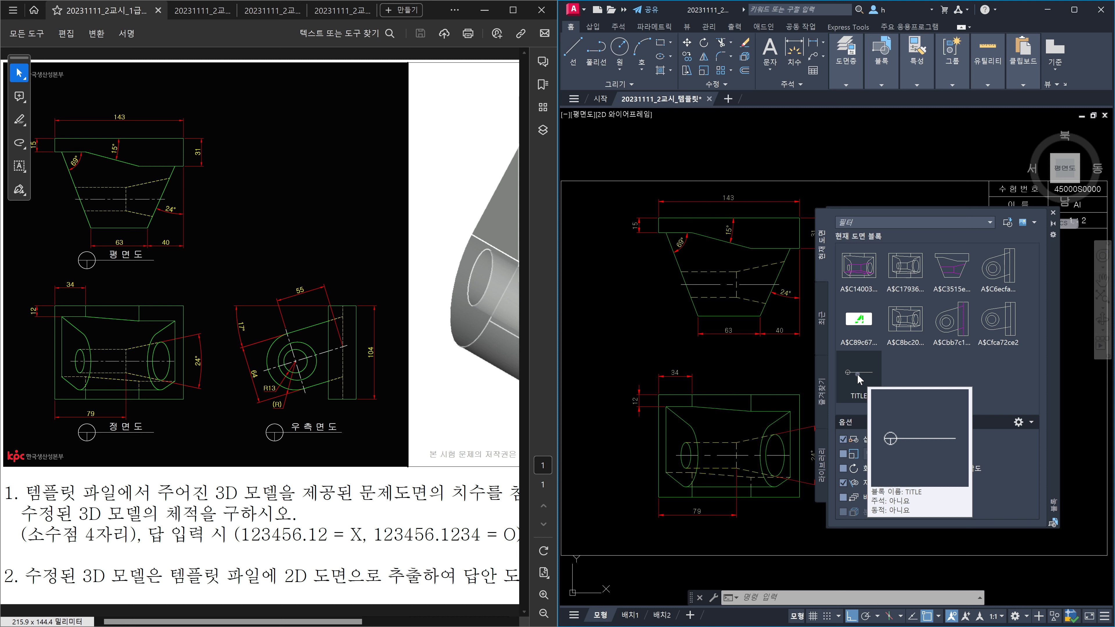
{"action": "left_click", "coordinate": [858, 373]}
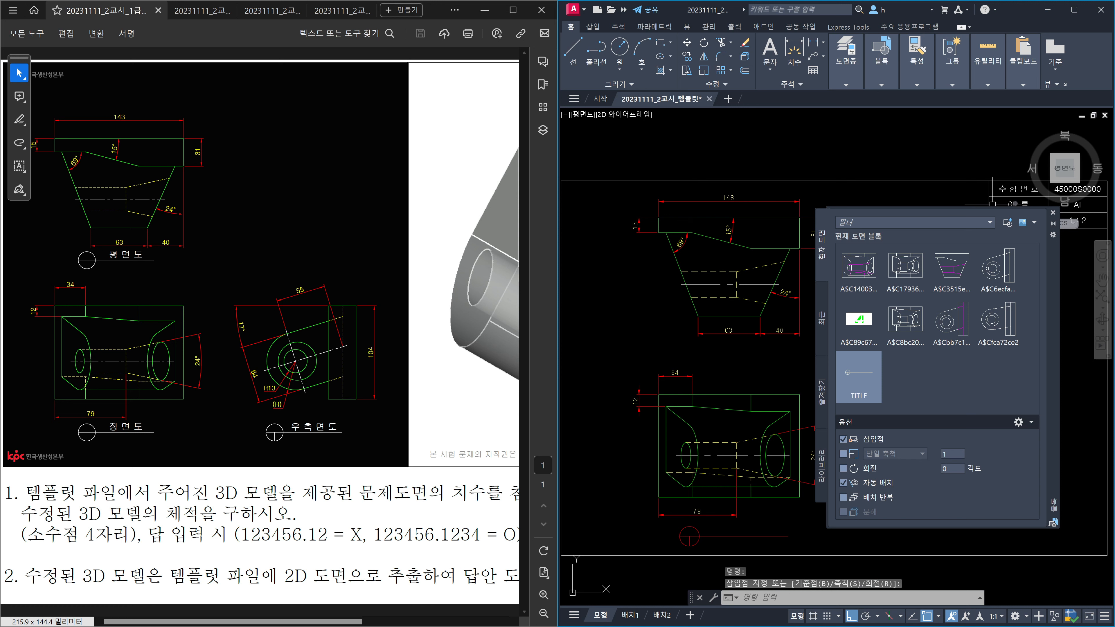
{"action": "left_click", "coordinate": [1053, 213]}
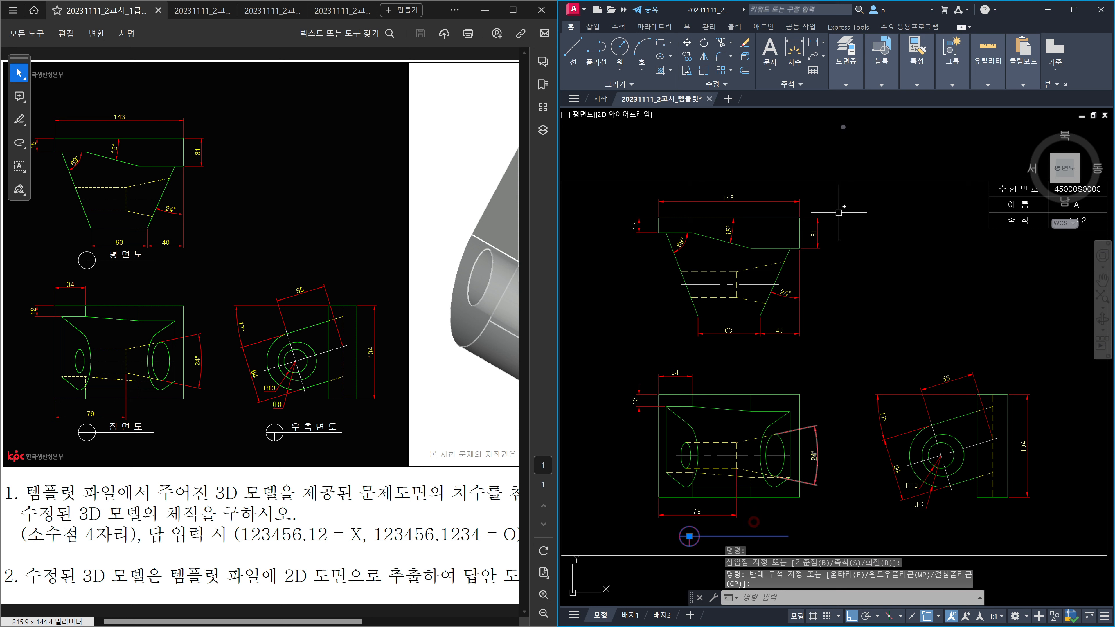
Step: Make layer 0 the current layer
{"action": "left_click", "coordinate": [848, 86]}
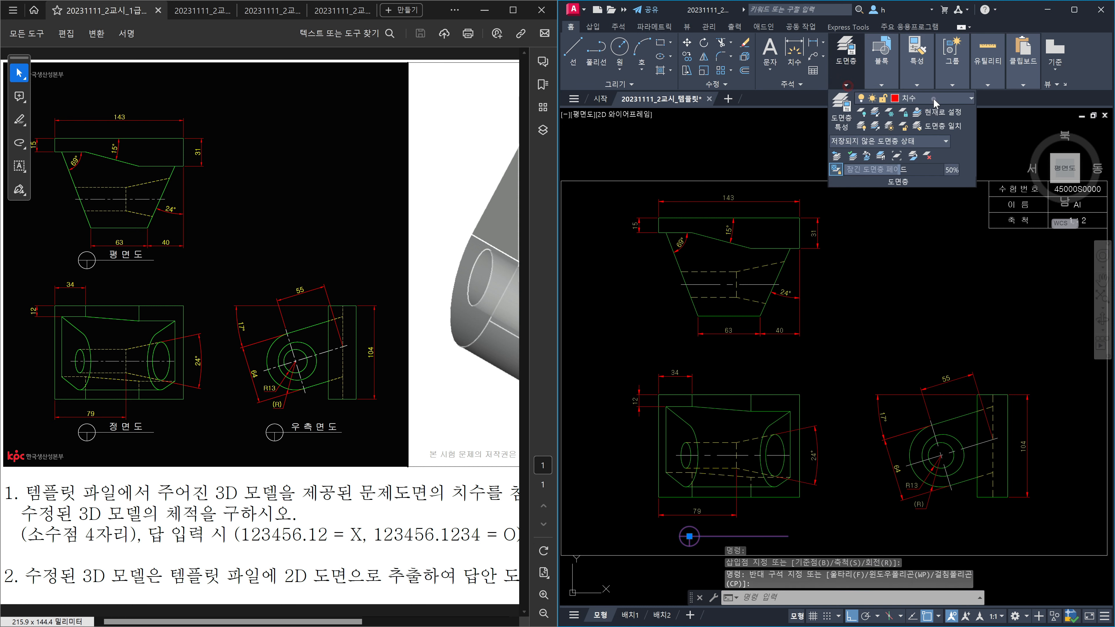
{"action": "left_click", "coordinate": [933, 97]}
{"action": "left_click", "coordinate": [925, 117]}
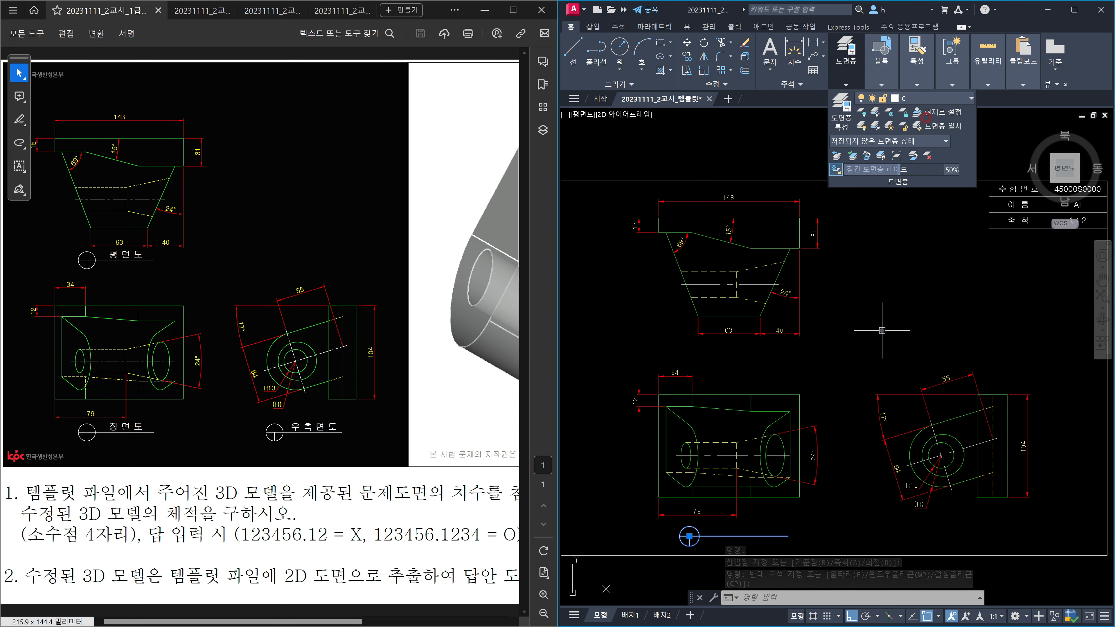
{"action": "left_click", "coordinate": [897, 405]}
{"action": "key", "text": "Escape"}
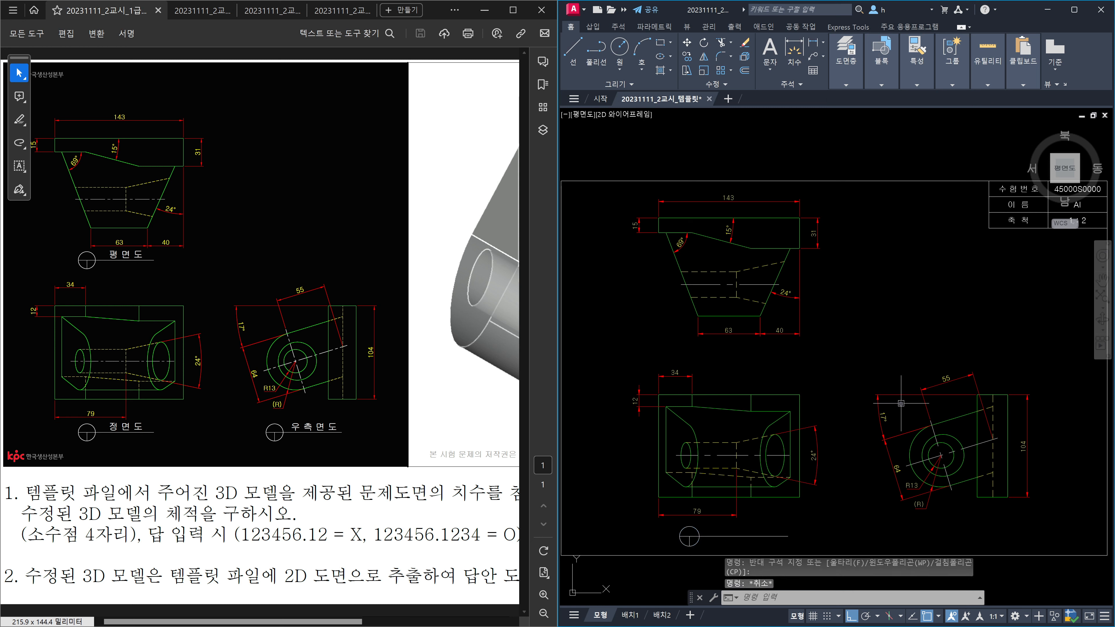
{"action": "type", "text": "co"}
{"action": "key", "text": "Return"}
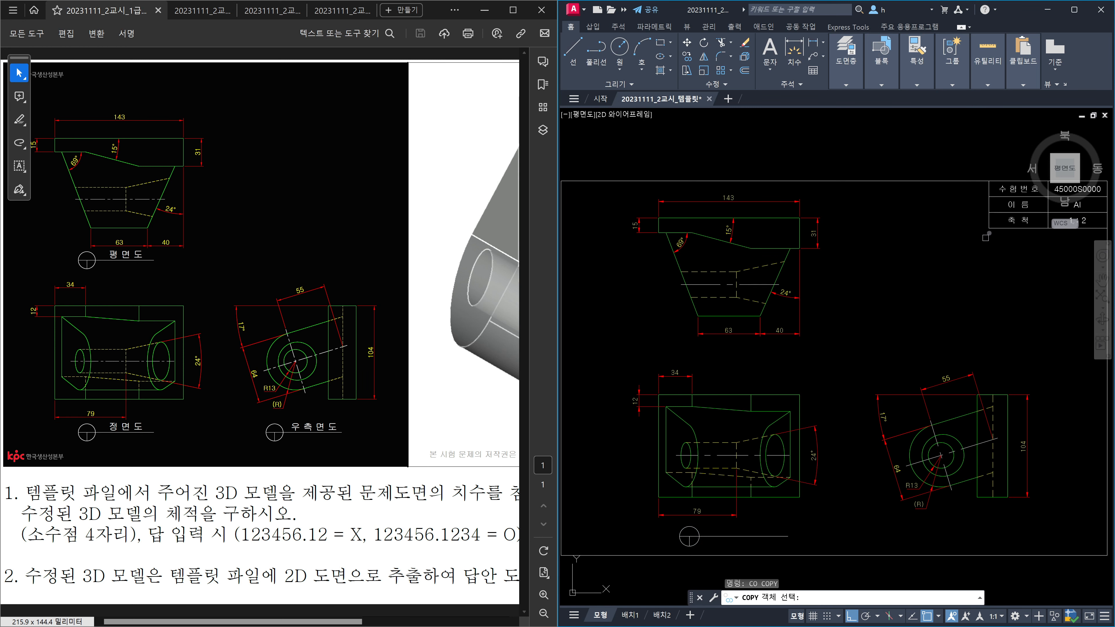
Step: Copy the 수 험 번 호 title-block text onto the front view's symbol line, with Ortho off (F8)
{"action": "left_click", "coordinate": [1010, 190]}
{"action": "key", "text": "Return"}
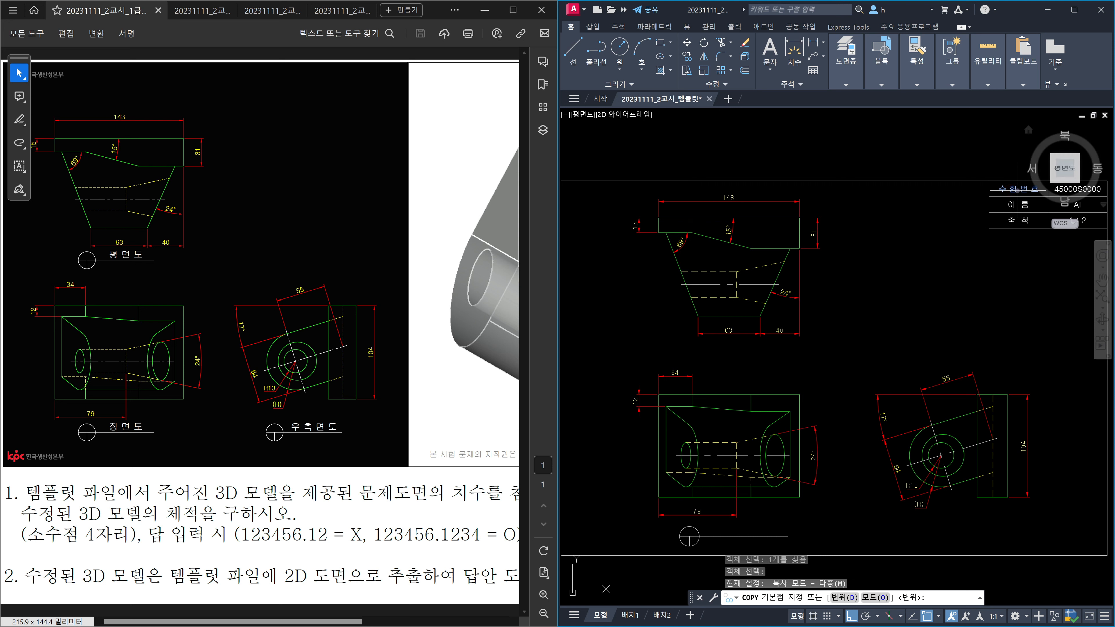
{"action": "left_click", "coordinate": [1018, 189]}
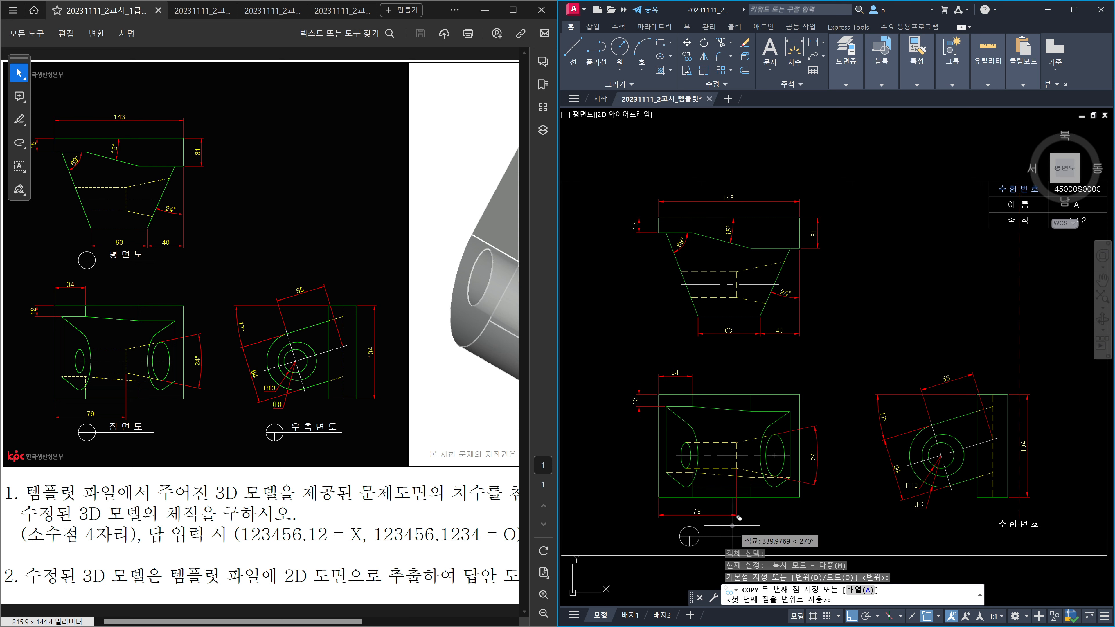
{"action": "key", "text": "F8"}
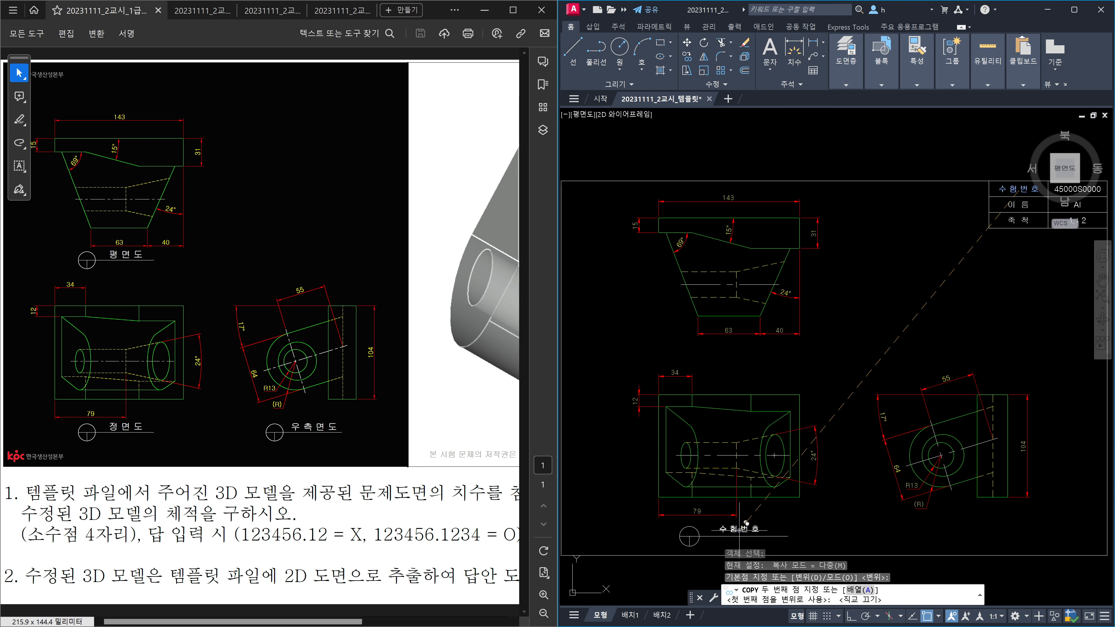
{"action": "left_click", "coordinate": [746, 523]}
{"action": "key", "text": "Escape"}
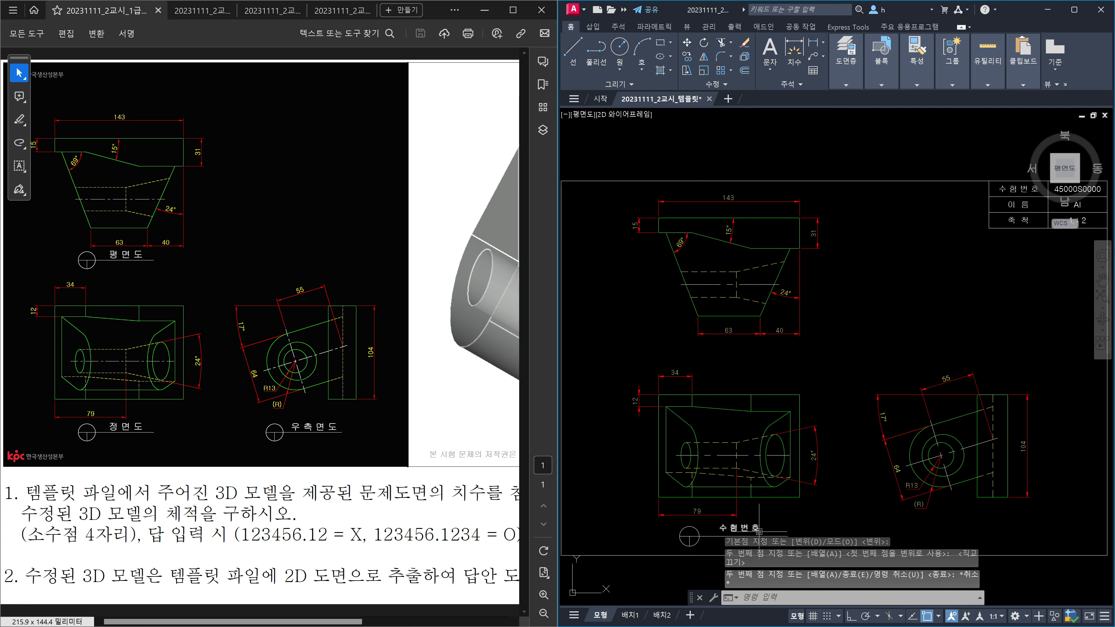
{"action": "middle_click_drag", "start_coordinate": [768, 524], "coordinate": [664, 463]}
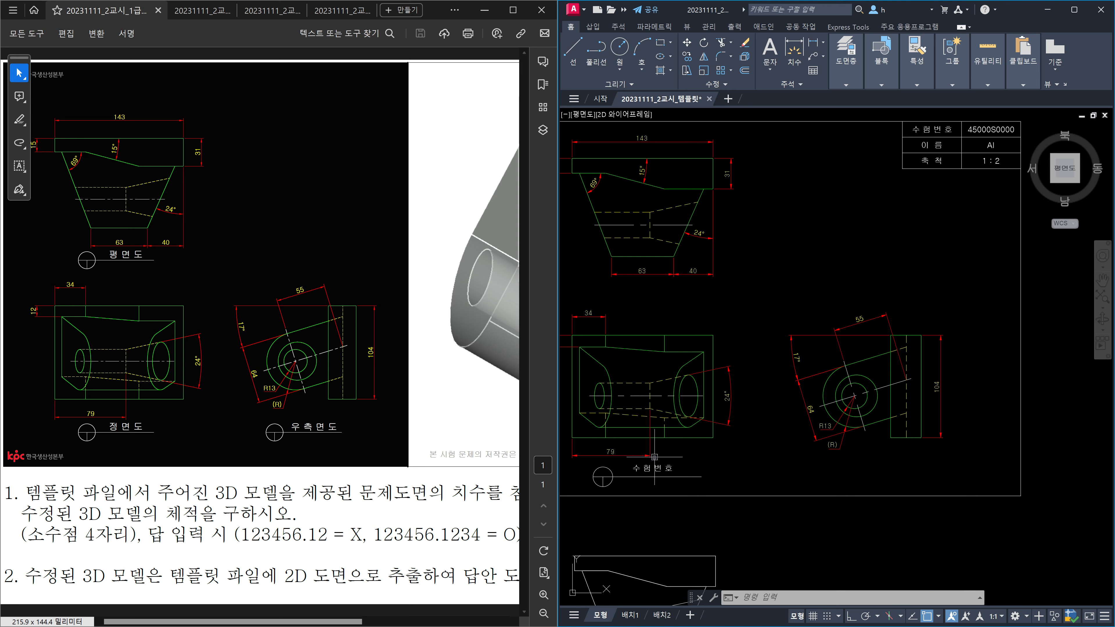
{"action": "scroll", "coordinate": [661, 458], "scroll_direction": "up", "scroll_amount": 2}
Step: Set the copied label text's height to 8 in Properties
{"action": "double_click", "coordinate": [795, 462]}
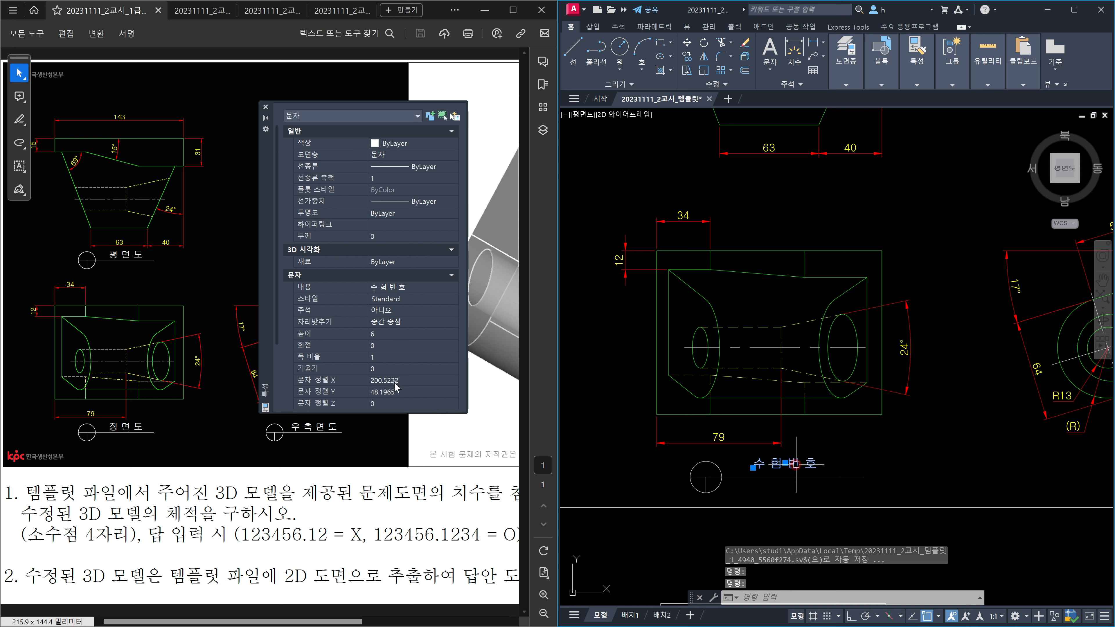
{"action": "left_click", "coordinate": [385, 334]}
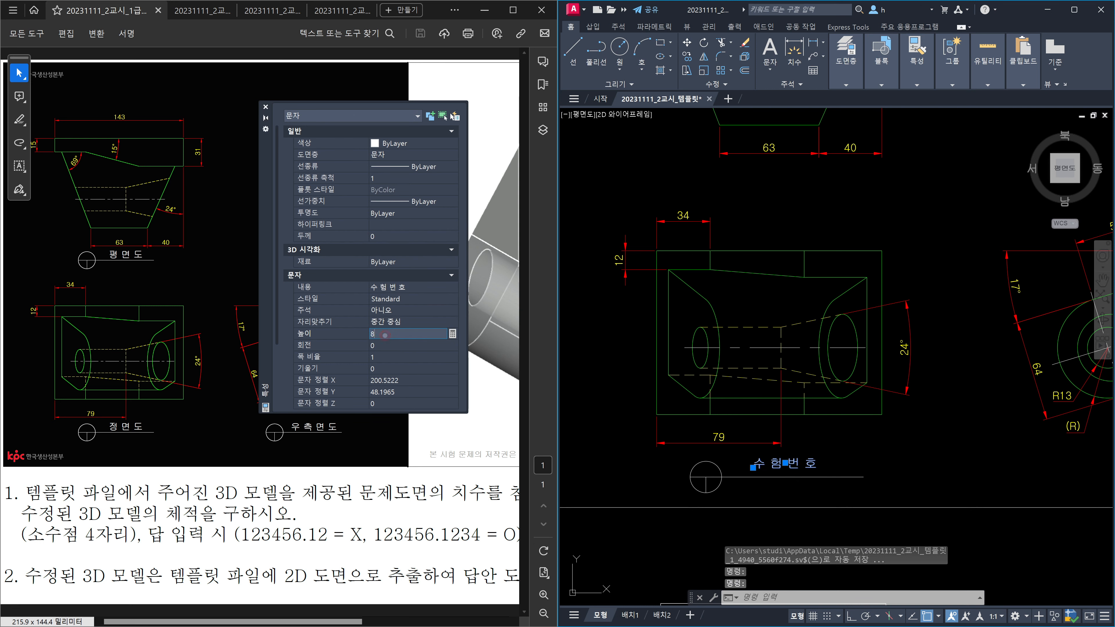
{"action": "key", "text": "Return"}
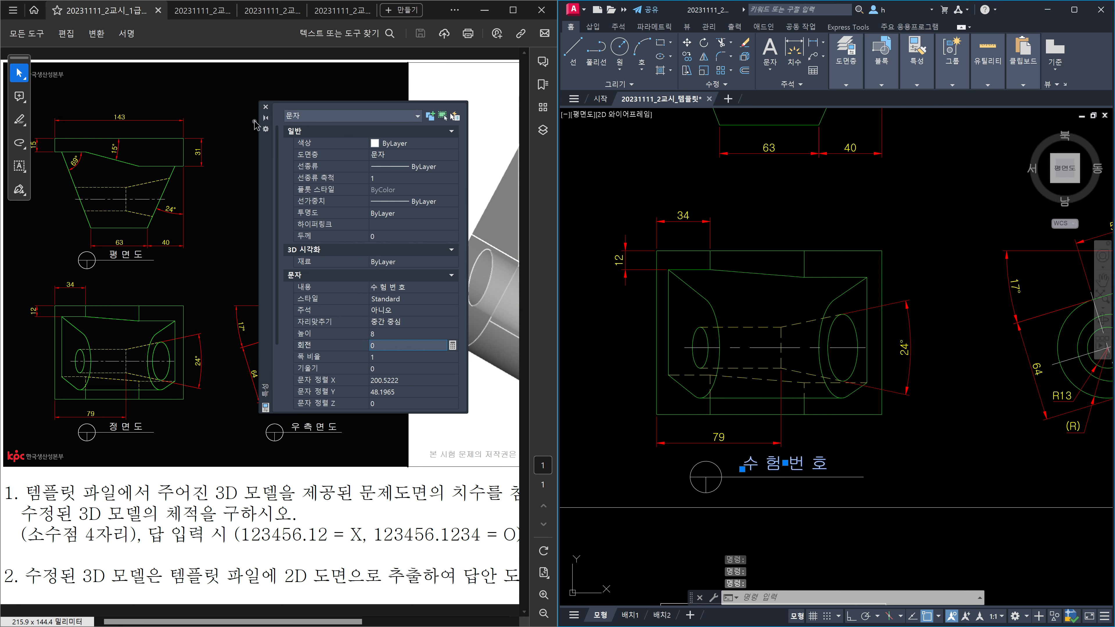
{"action": "left_click", "coordinate": [266, 107]}
{"action": "key", "text": "Escape"}
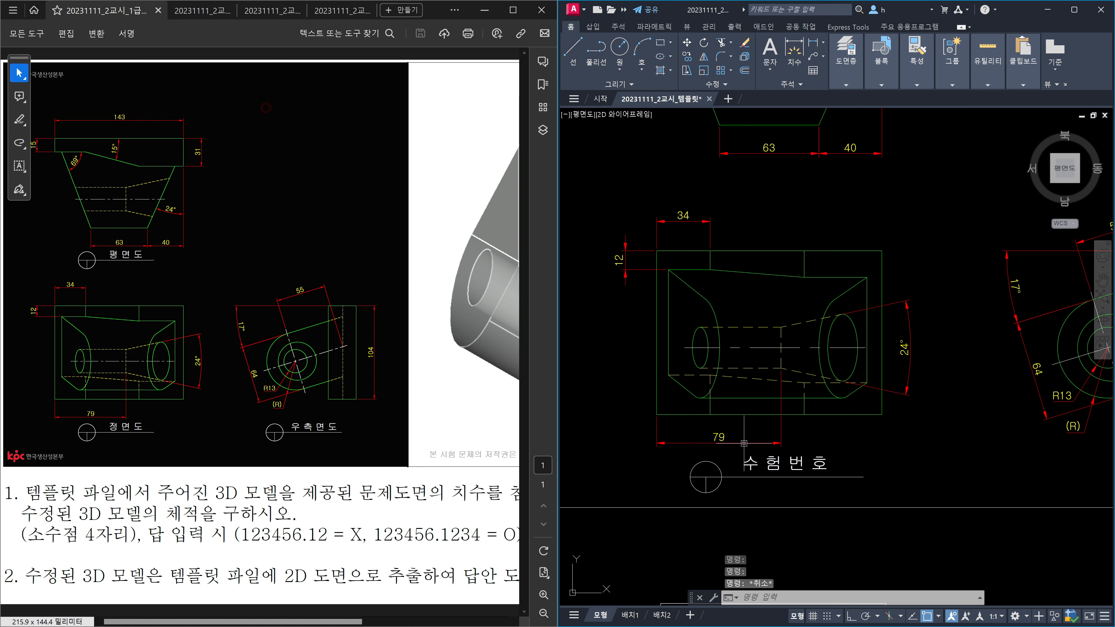
Step: Retype the label under the front view as 정 면 도
{"action": "double_click", "coordinate": [774, 461]}
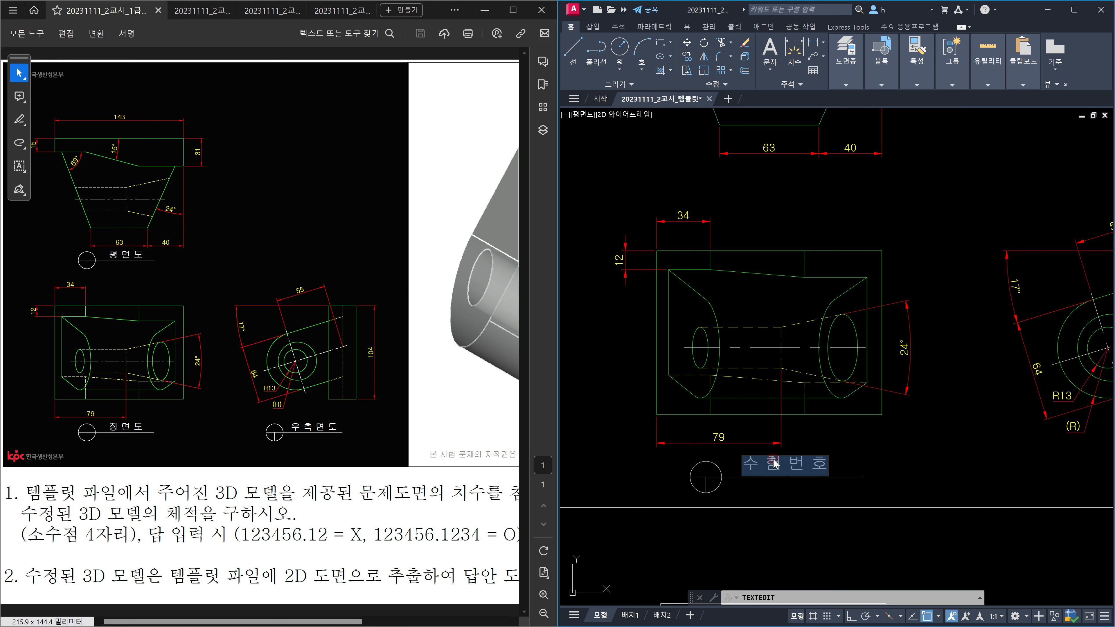
{"action": "type", "text": "ㅈ"}
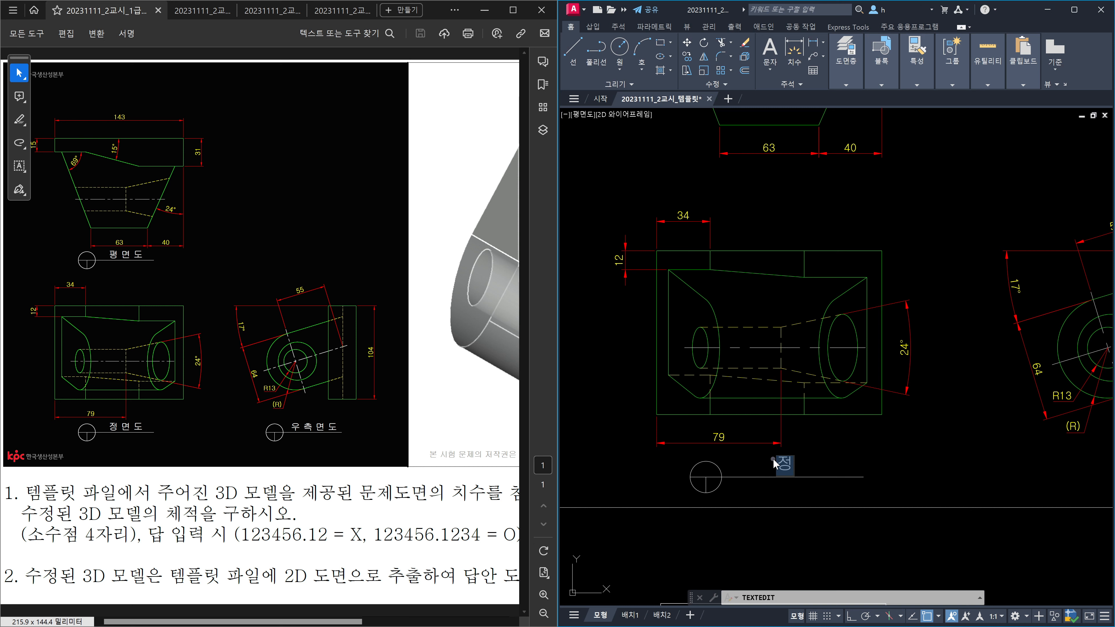
{"action": "type", "text": "ㅓㅇ 며ㄴ ㄷㅗ"}
{"action": "left_click", "coordinate": [872, 409]}
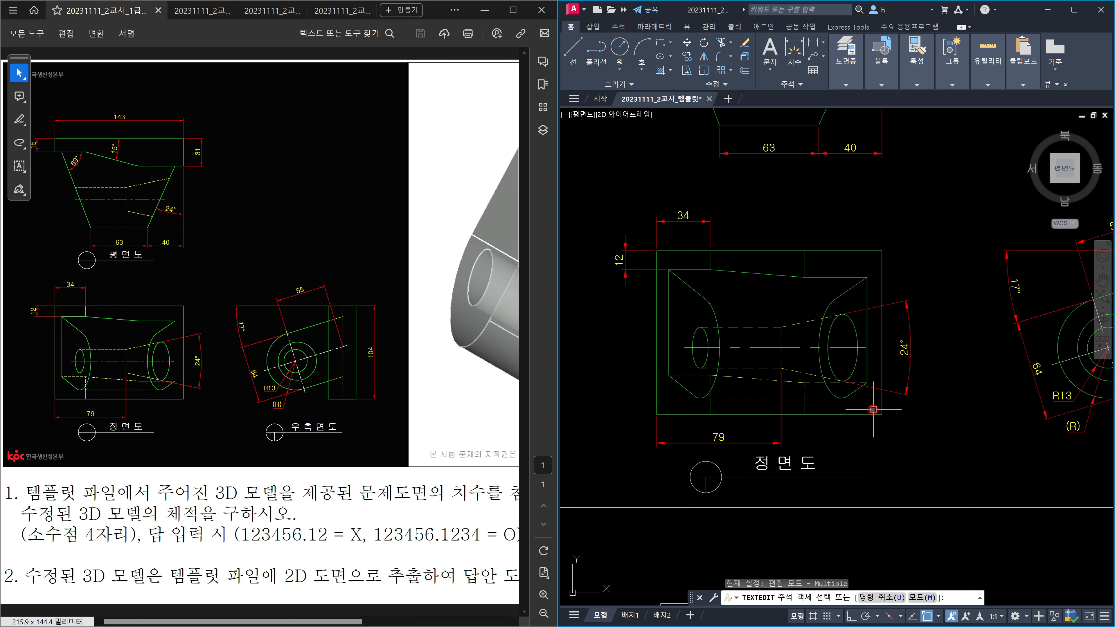
{"action": "key", "text": "Escape"}
{"action": "scroll", "coordinate": [880, 412], "scroll_direction": "down", "scroll_amount": 2}
{"action": "scroll", "coordinate": [833, 454], "scroll_direction": "up", "scroll_amount": 1}
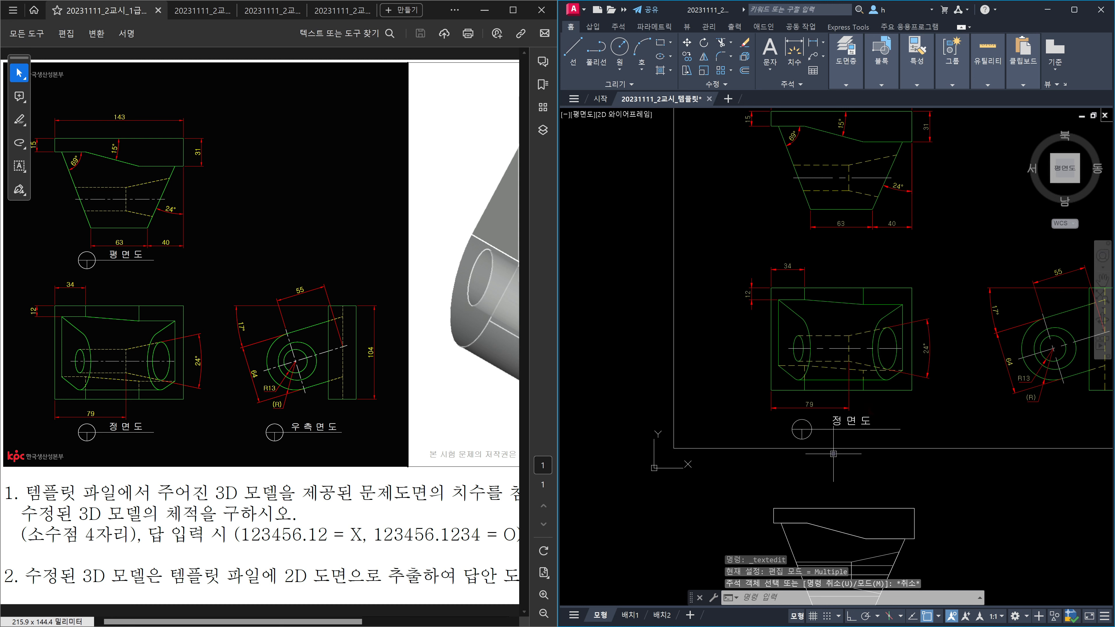
{"action": "type", "text": "co"}
{"action": "key", "text": "Return"}
Step: Copy the front view's symbol and title beneath the plan and right-side views with Ortho on
{"action": "scroll", "coordinate": [834, 436], "scroll_direction": "up", "scroll_amount": 1}
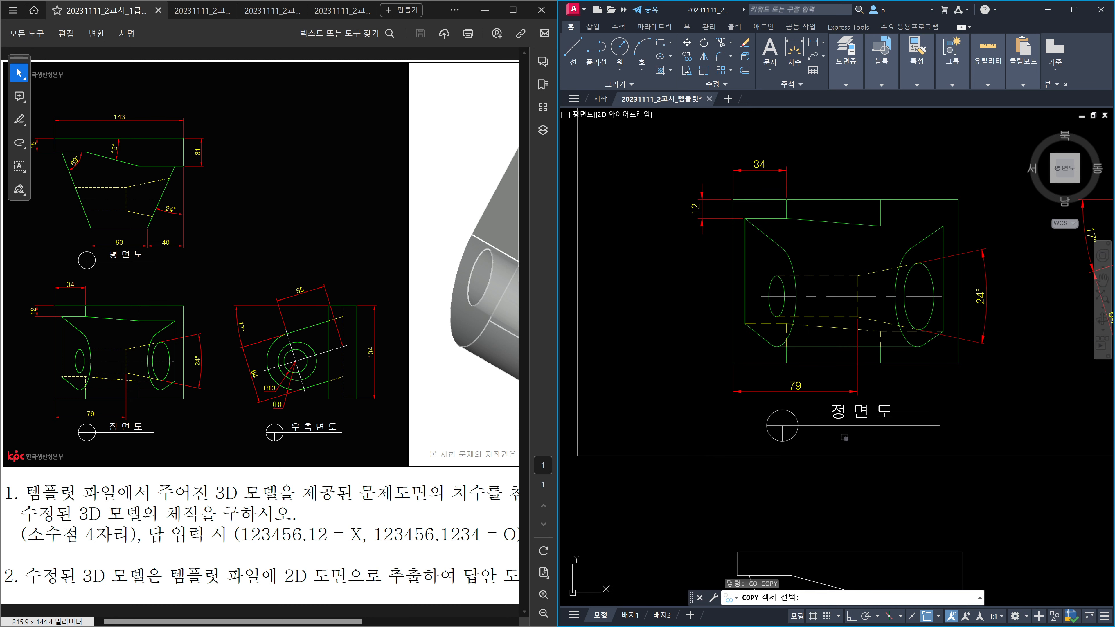
{"action": "left_click", "coordinate": [866, 440]}
{"action": "left_click", "coordinate": [765, 411]}
{"action": "key", "text": "Return"}
{"action": "scroll", "coordinate": [752, 431], "scroll_direction": "down", "scroll_amount": 2}
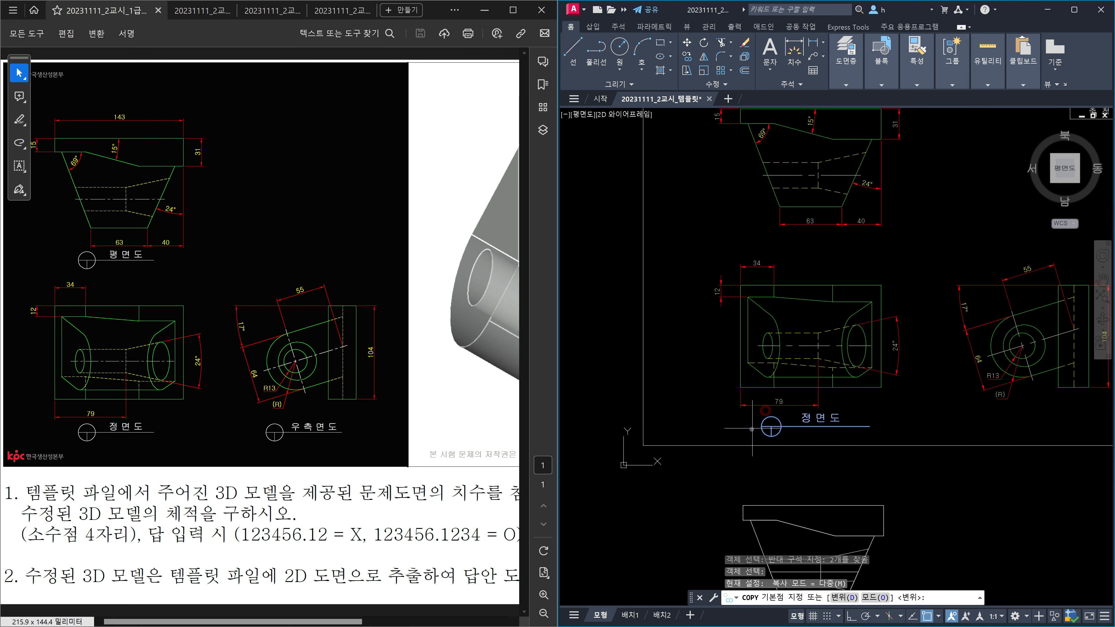
{"action": "left_click", "coordinate": [752, 431]}
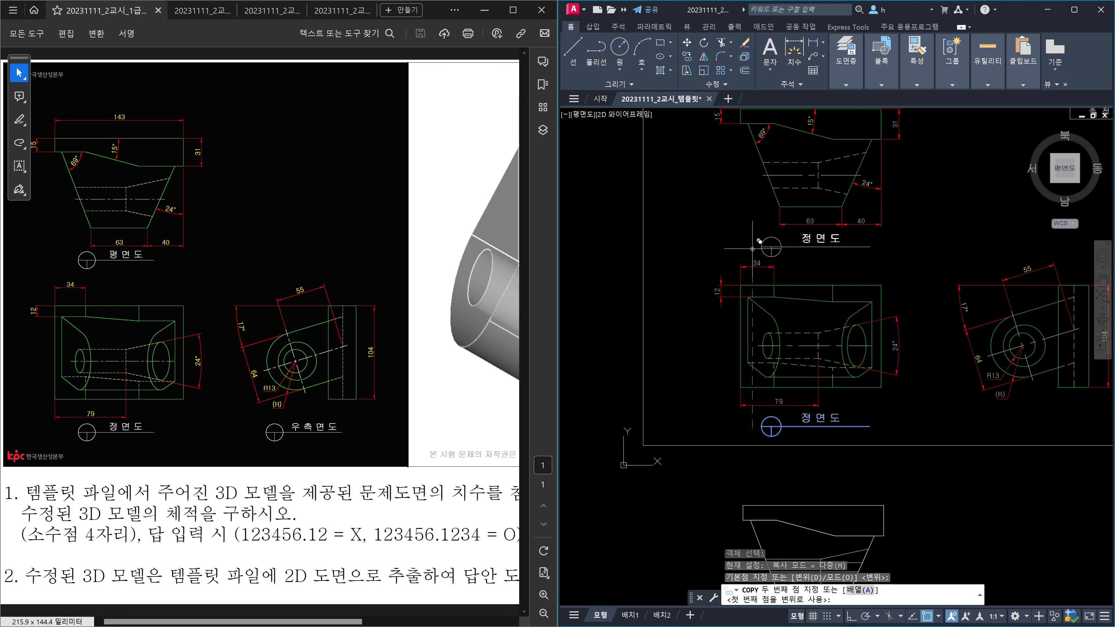
{"action": "key", "text": "F8"}
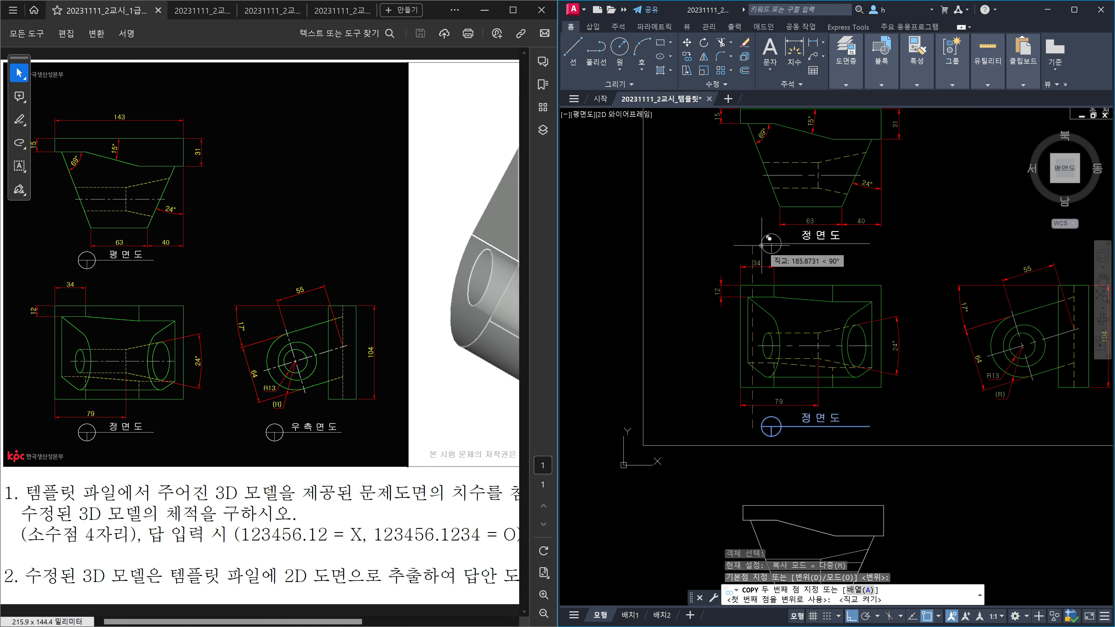
{"action": "left_click", "coordinate": [761, 245]}
{"action": "middle_click_drag", "start_coordinate": [772, 333], "coordinate": [691, 294]}
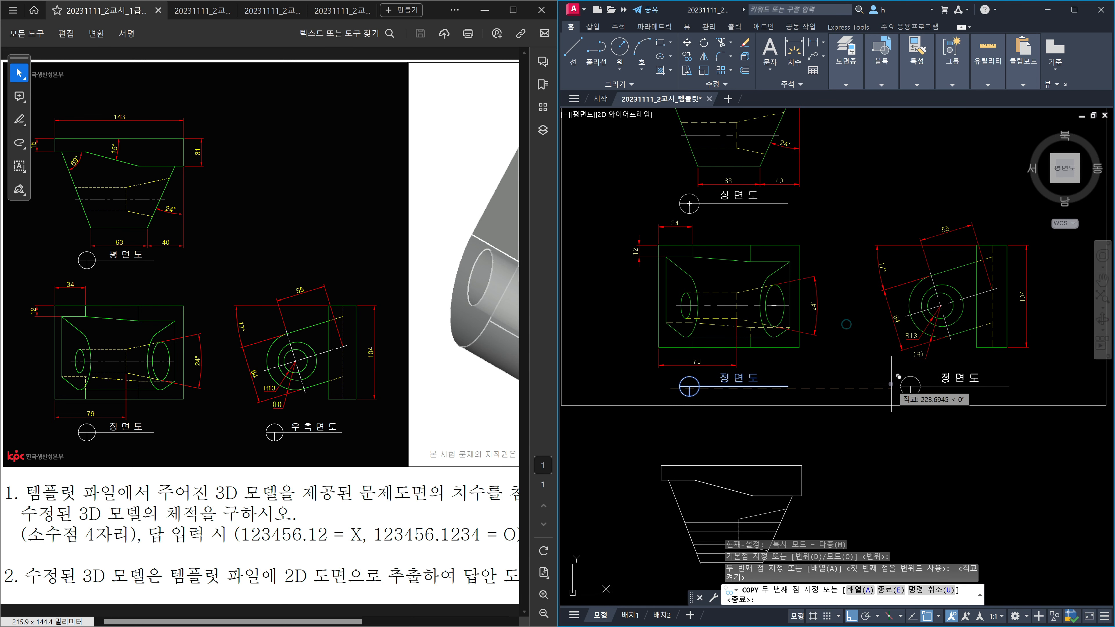
{"action": "left_click", "coordinate": [892, 381]}
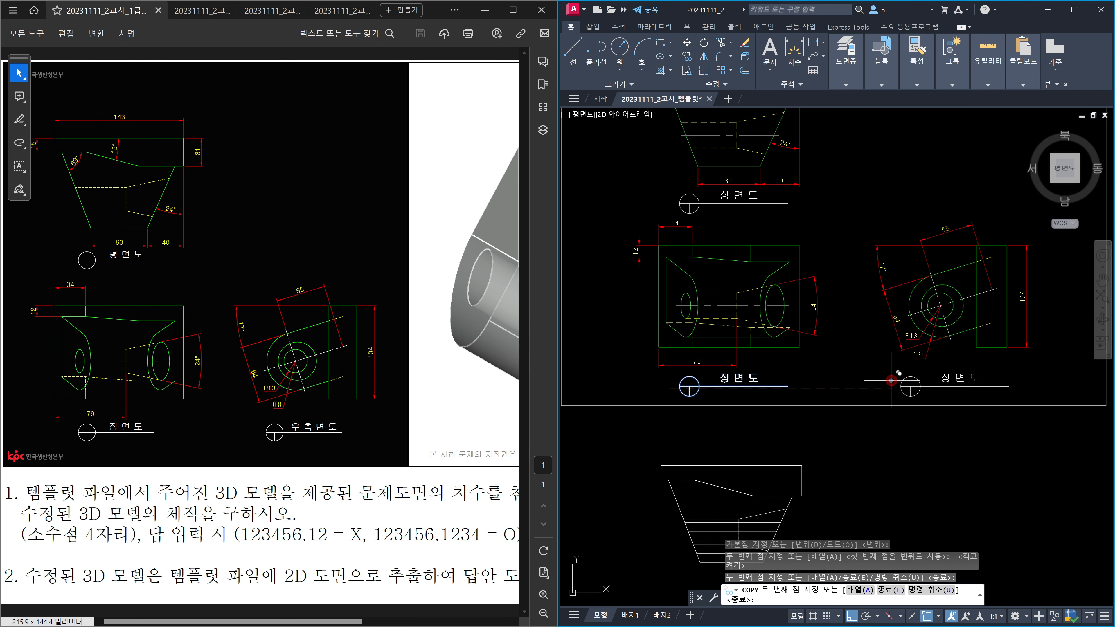
{"action": "key", "text": "Escape"}
{"action": "middle_click_drag", "start_coordinate": [733, 236], "coordinate": [786, 334]}
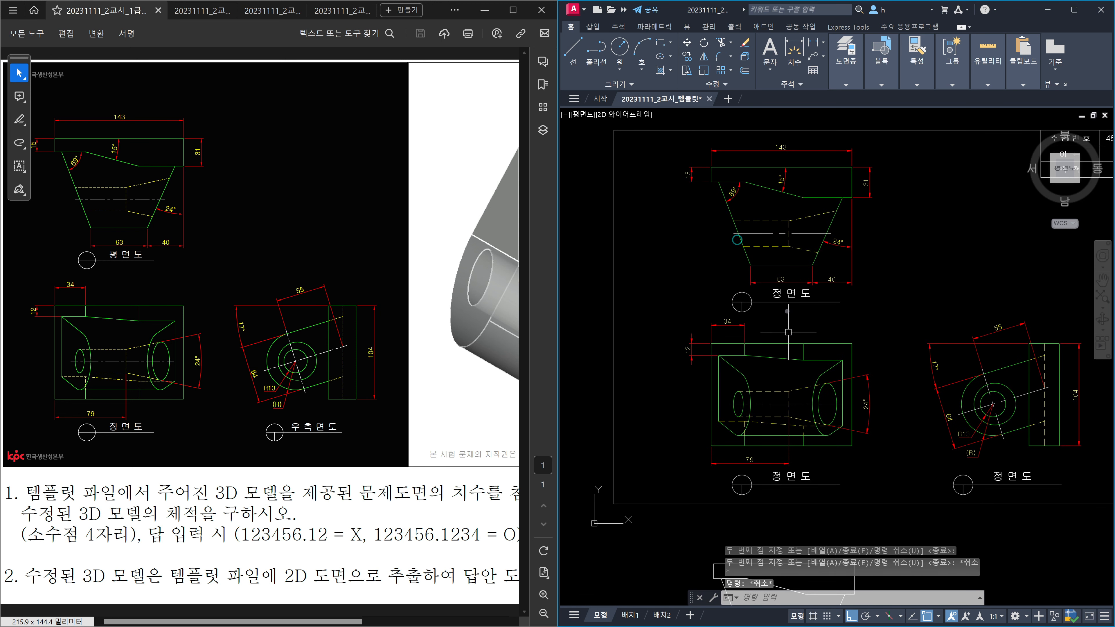
Step: Rename the copied titles to 평 면 도 under the plan view and 우 측 면 도 under the right view
{"action": "double_click", "coordinate": [791, 291]}
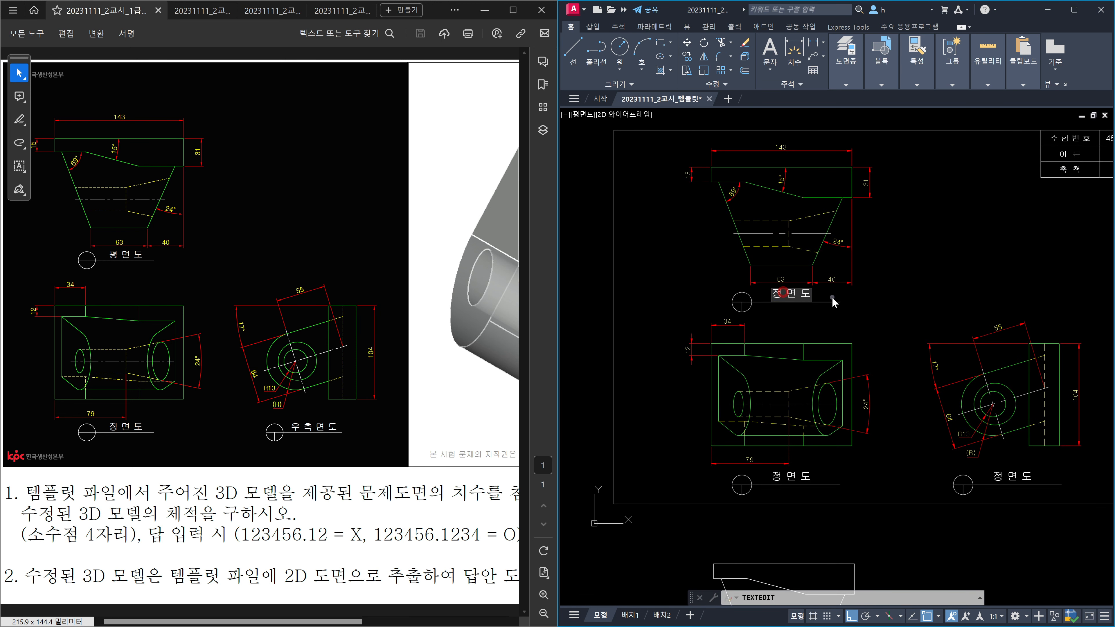
{"action": "key", "text": "BackSpace"}
{"action": "type", "text": "ㅍ"}
{"action": "key", "text": "Return"}
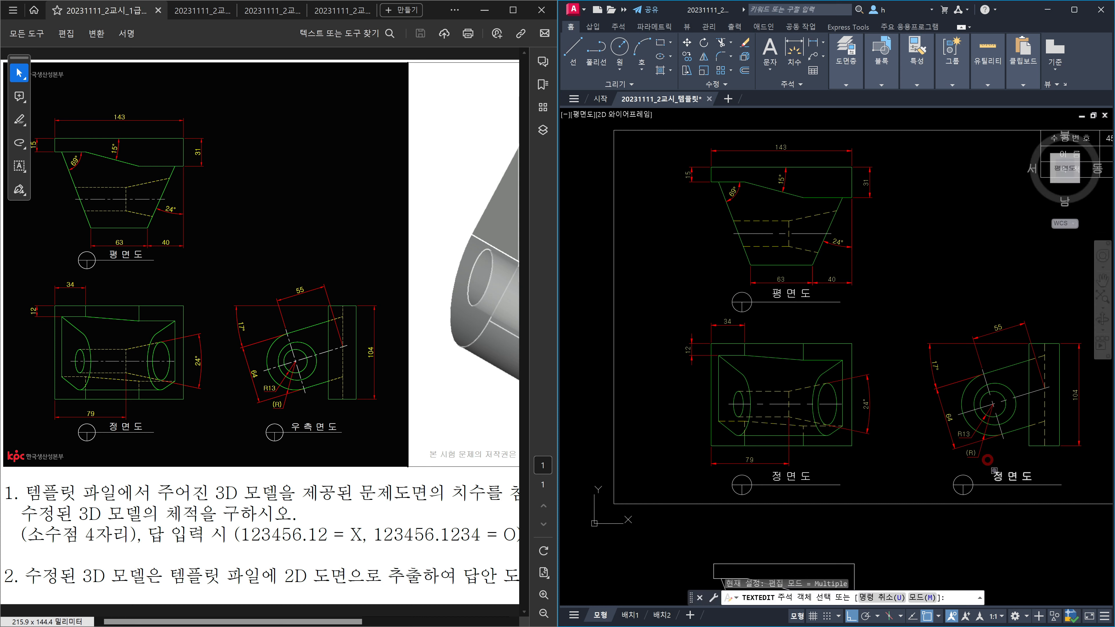
{"action": "left_click", "coordinate": [995, 473]}
{"action": "left_click", "coordinate": [1005, 476]}
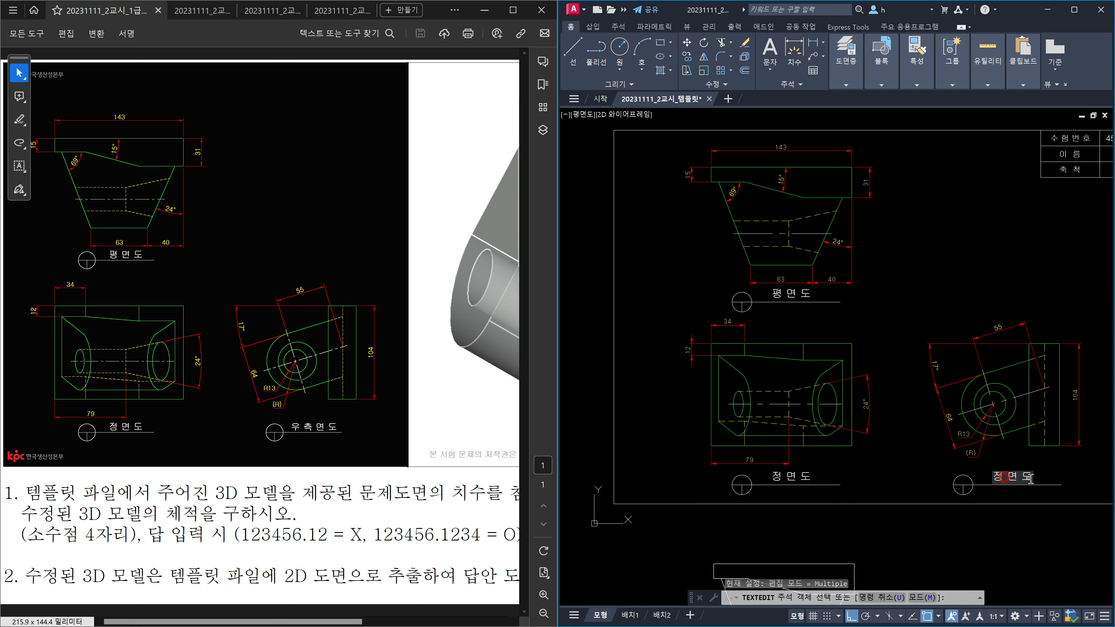
{"action": "key", "text": "BackSpace"}
{"action": "type", "text": "우 측"}
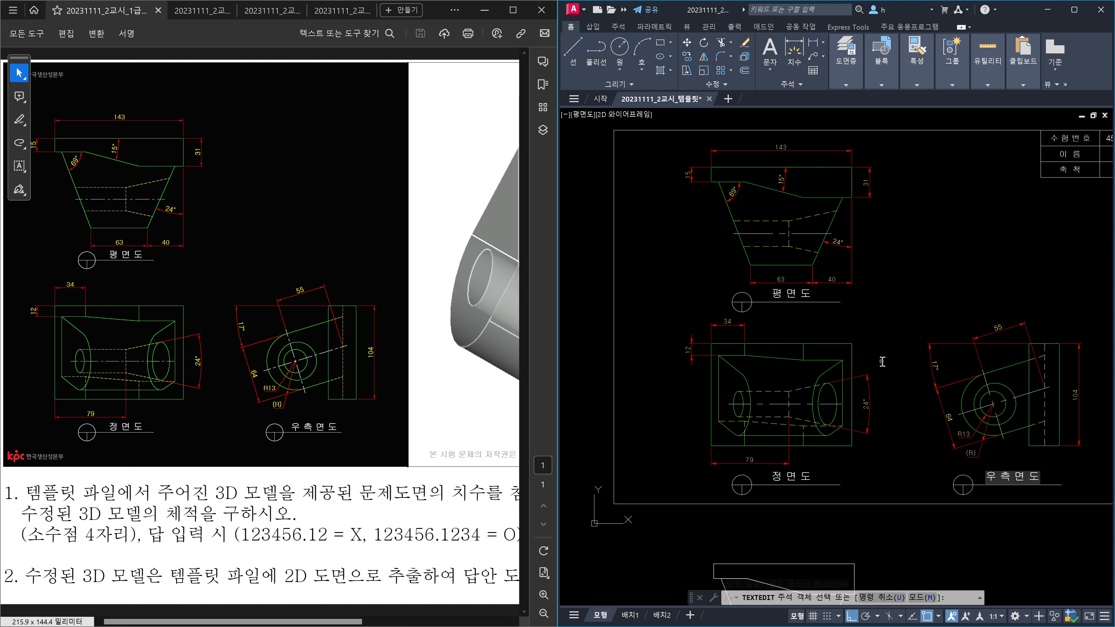
{"action": "key", "text": "Escape"}
{"action": "key", "text": "Escape"}
{"action": "scroll", "coordinate": [885, 328], "scroll_direction": "down", "scroll_amount": 3}
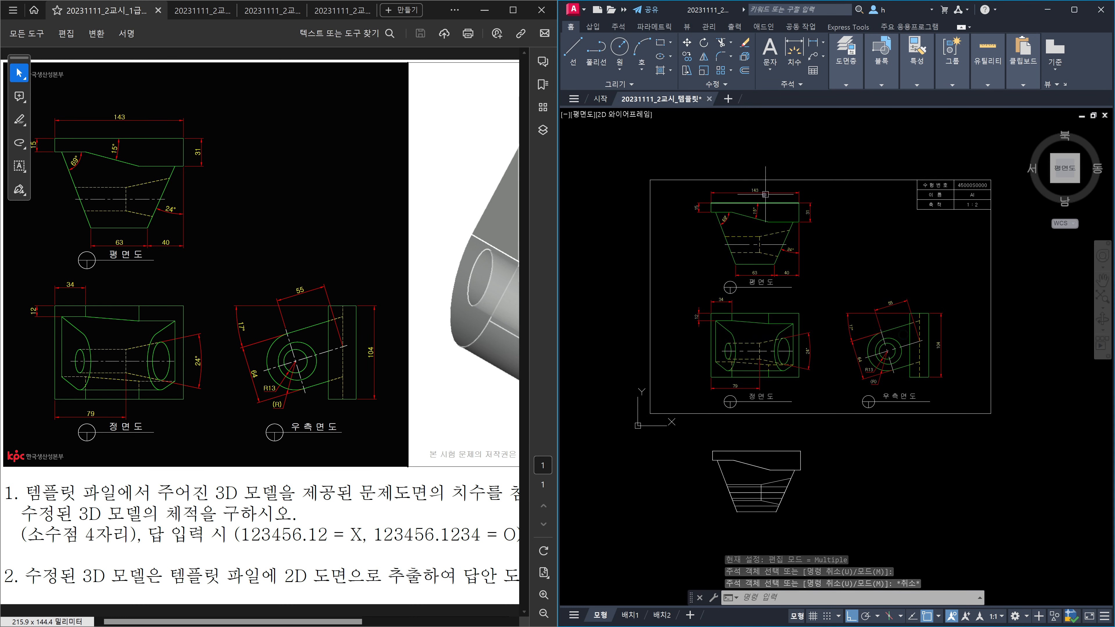
Step: Select and delete the leftover 3D model below the drawing frame
{"action": "left_click", "coordinate": [814, 496]}
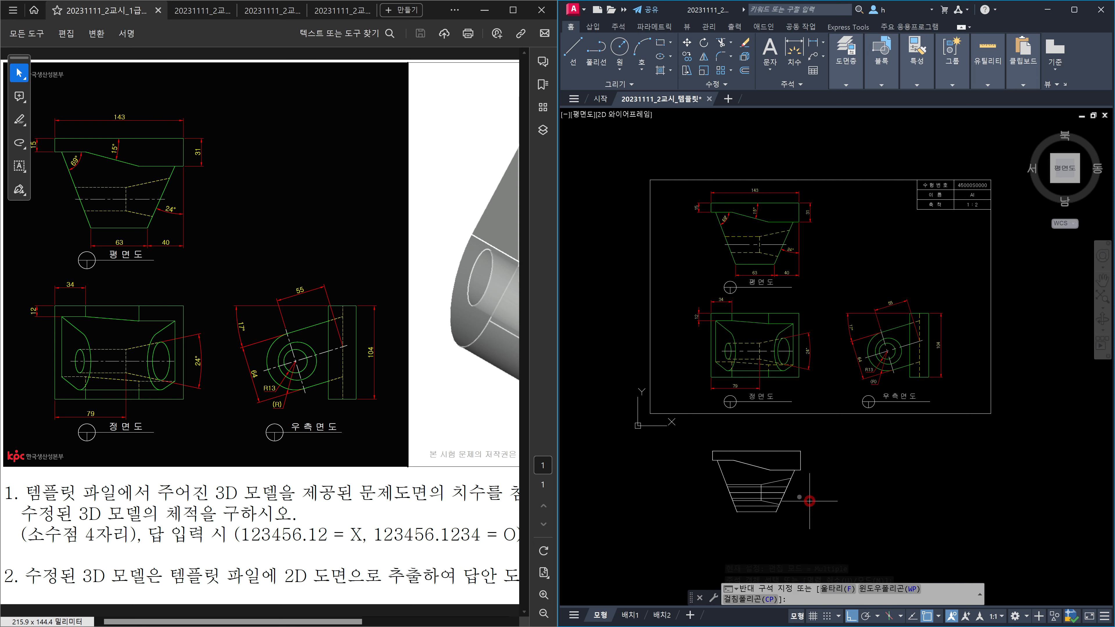
{"action": "left_click", "coordinate": [815, 497]}
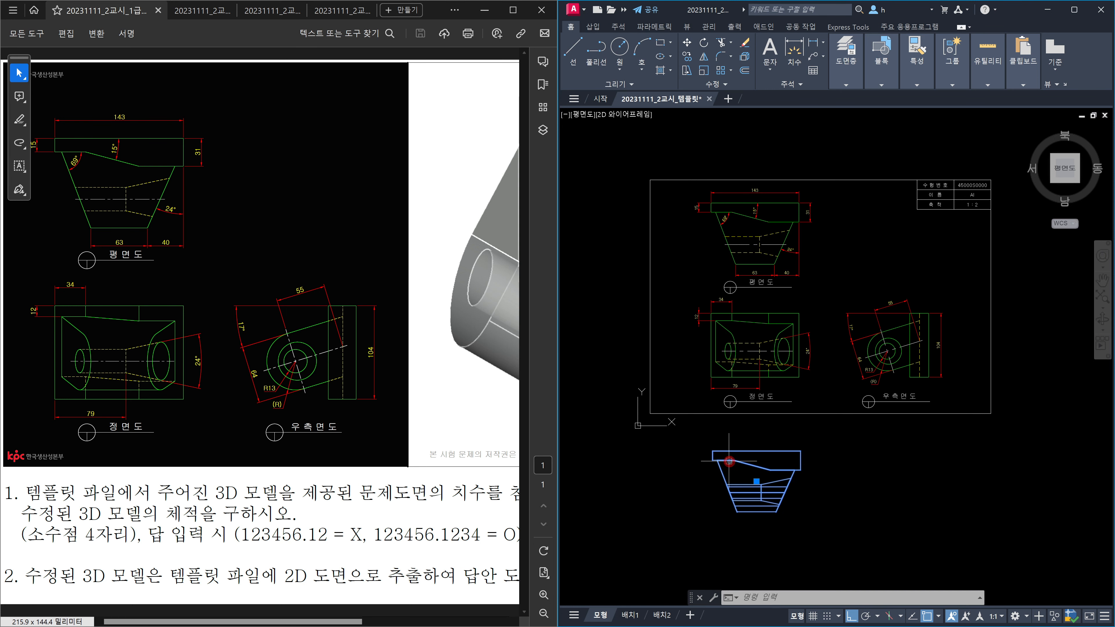
{"action": "left_click", "coordinate": [701, 459]}
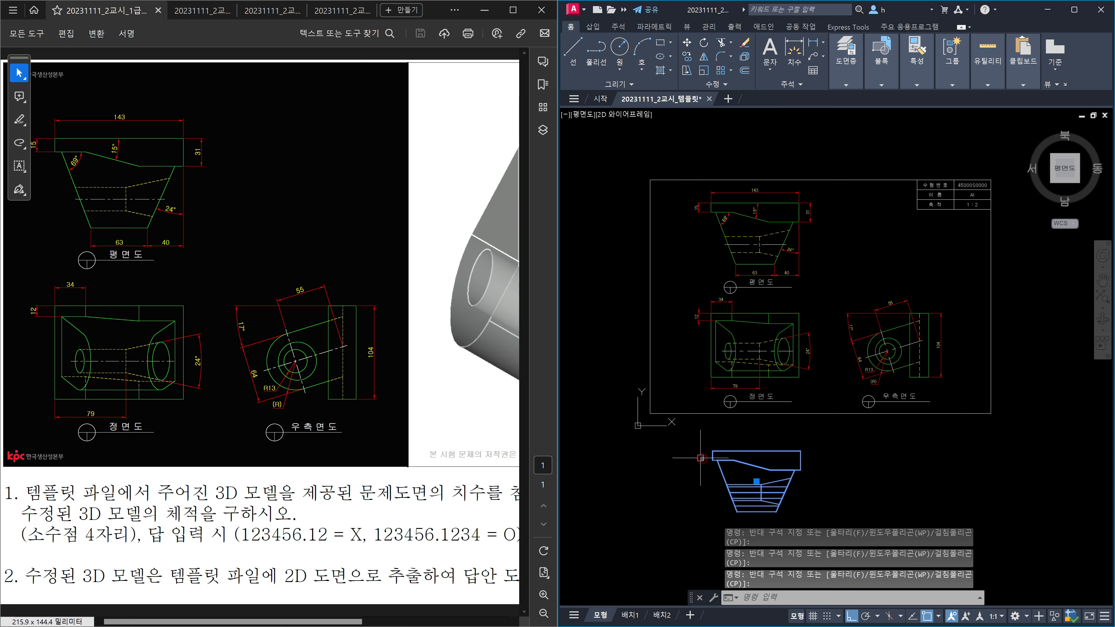
{"action": "key", "text": "Delete"}
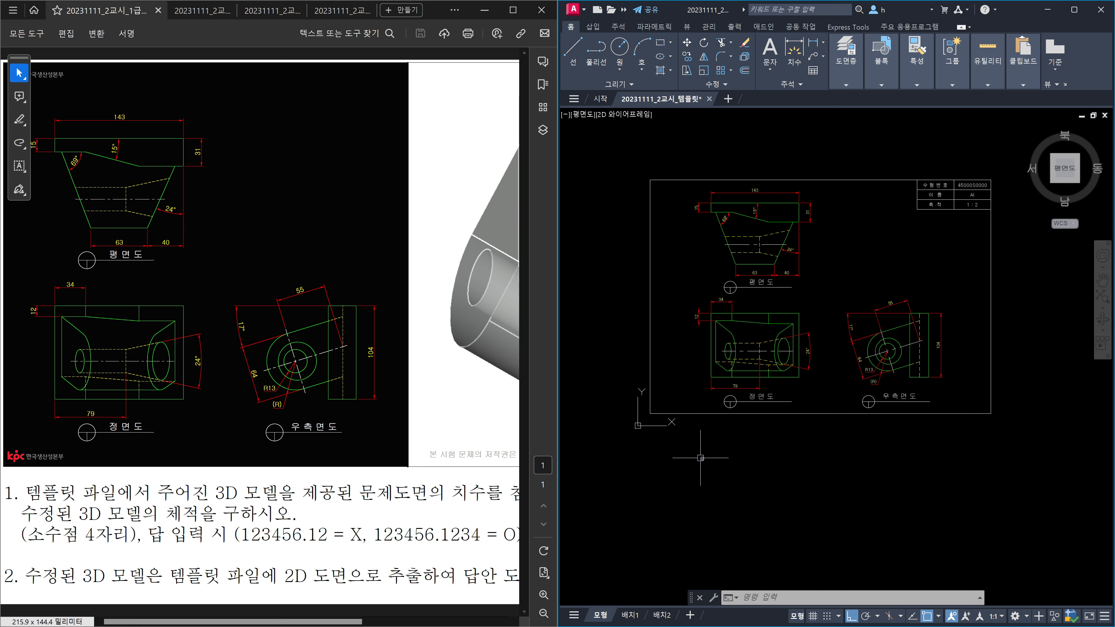
{"action": "key", "text": "Escape"}
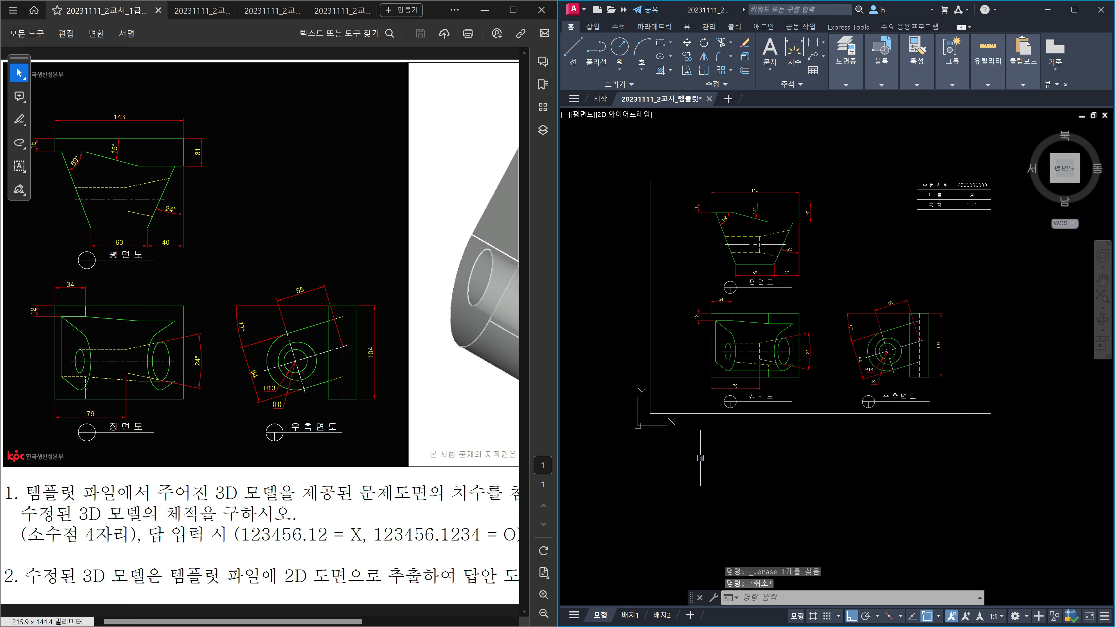
{"action": "key", "text": "space"}
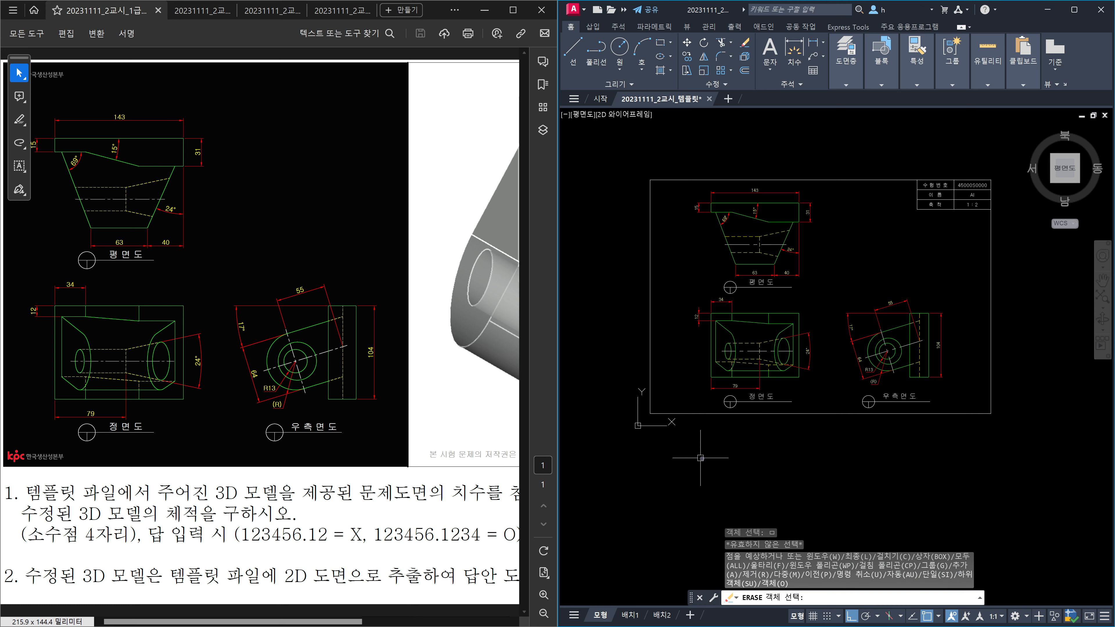
{"action": "key", "text": "Escape"}
Step: Zoom All (Z, A) to fit the whole sheet in the window
{"action": "type", "text": "z"}
{"action": "key", "text": "space"}
{"action": "type", "text": "a"}
{"action": "key", "text": "Return"}
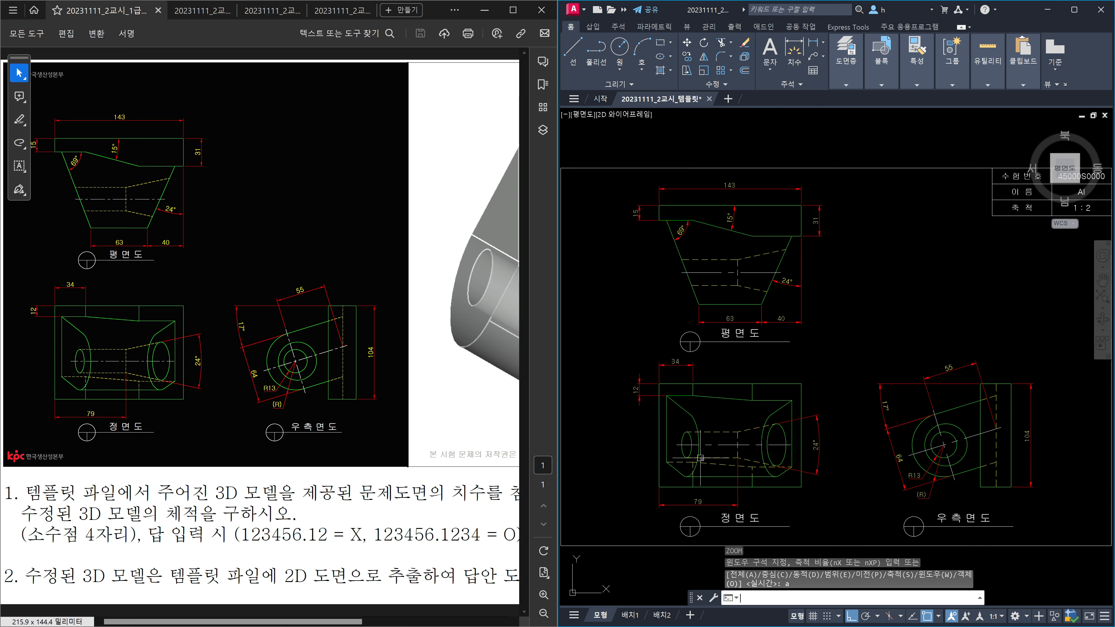
Step: Set LTSCALE to 0.5, then to 0.4, and save the drawing
{"action": "type", "text": "lts"}
{"action": "key", "text": "Return"}
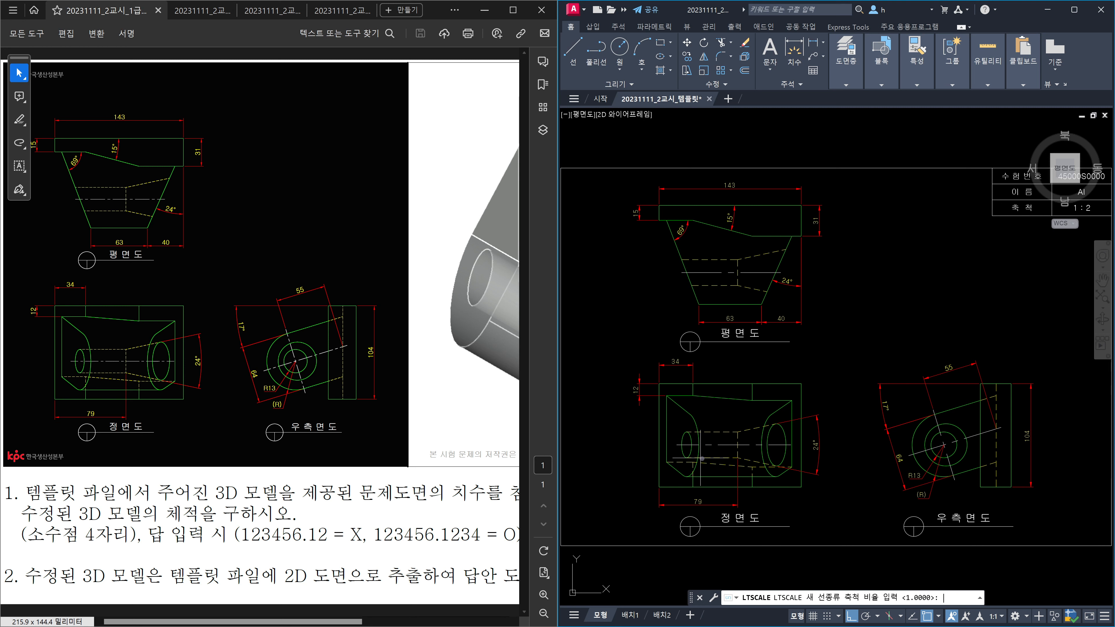
{"action": "key", "text": "Return"}
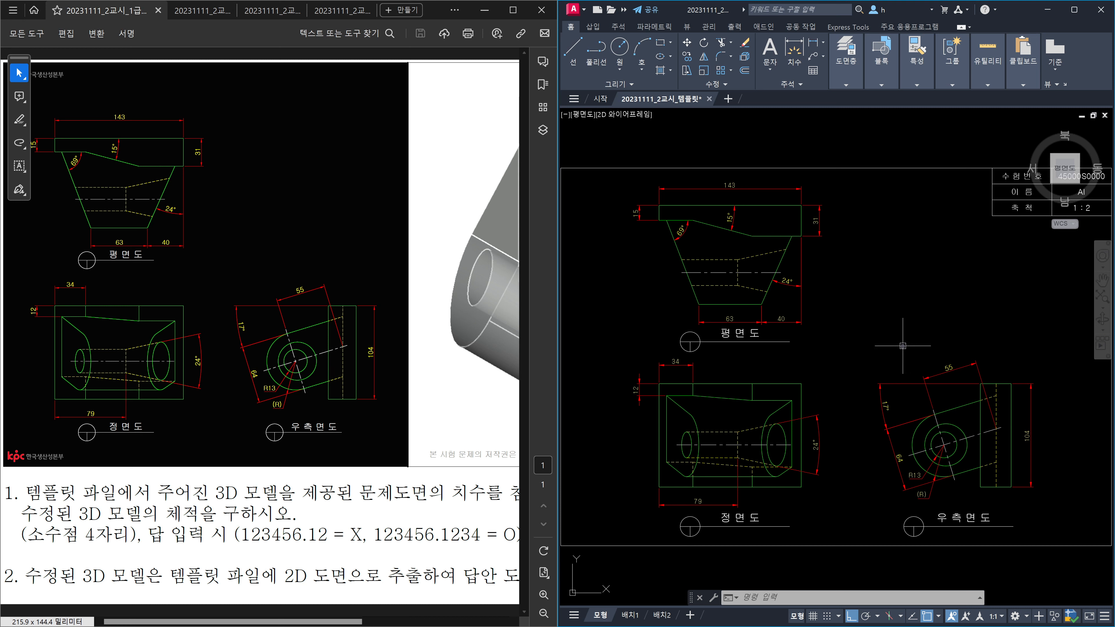
{"action": "type", "text": "lts"}
{"action": "key", "text": "Return"}
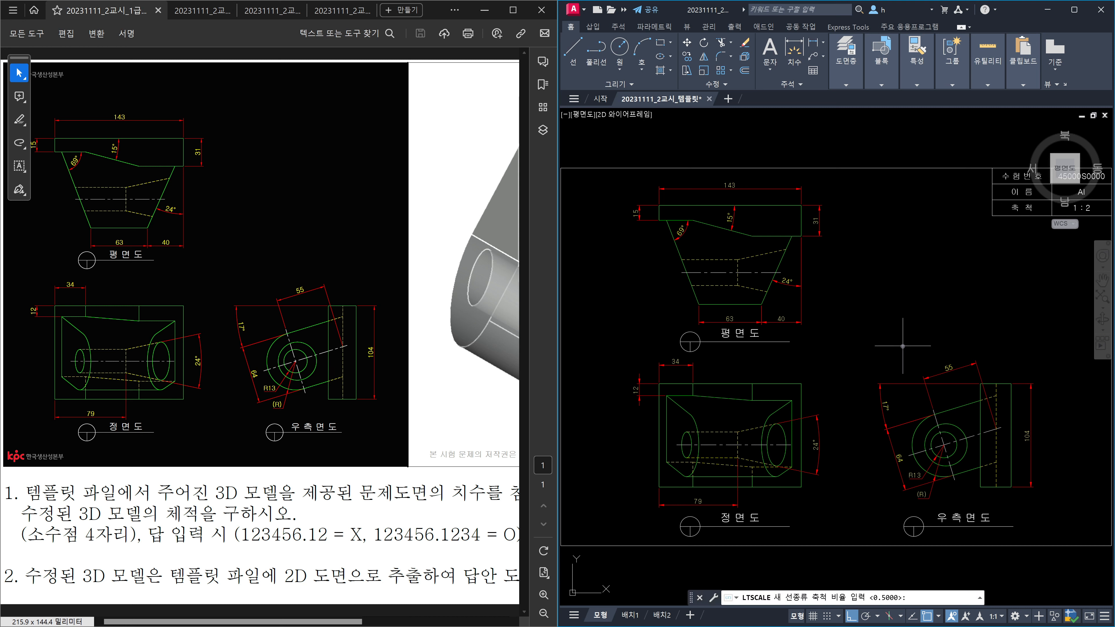
{"action": "key", "text": "Return"}
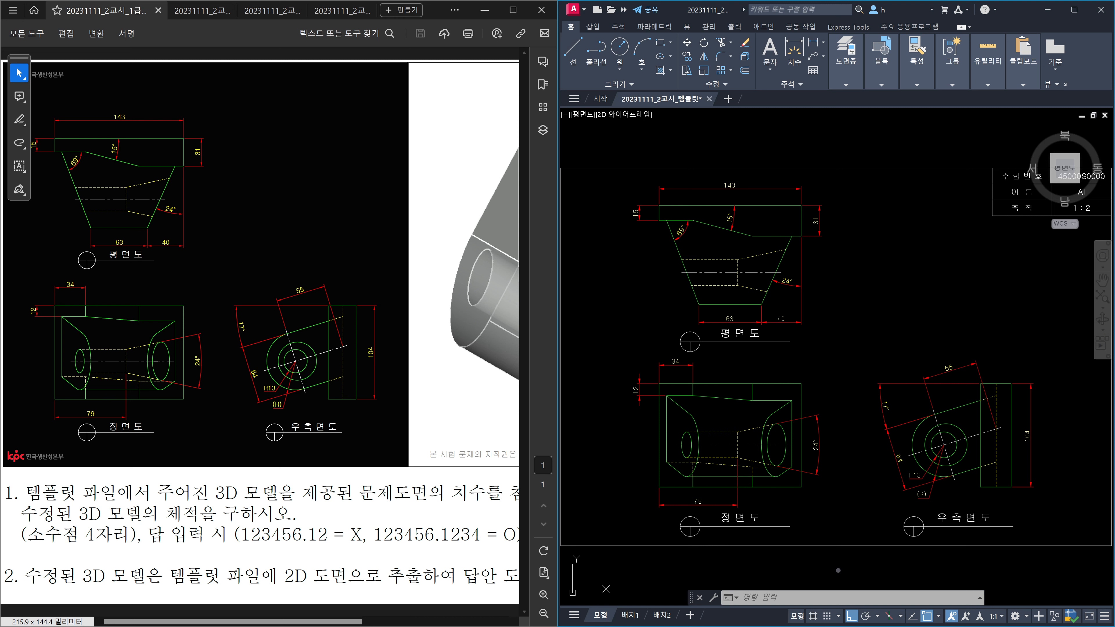
{"action": "key", "text": "ctrl+s"}
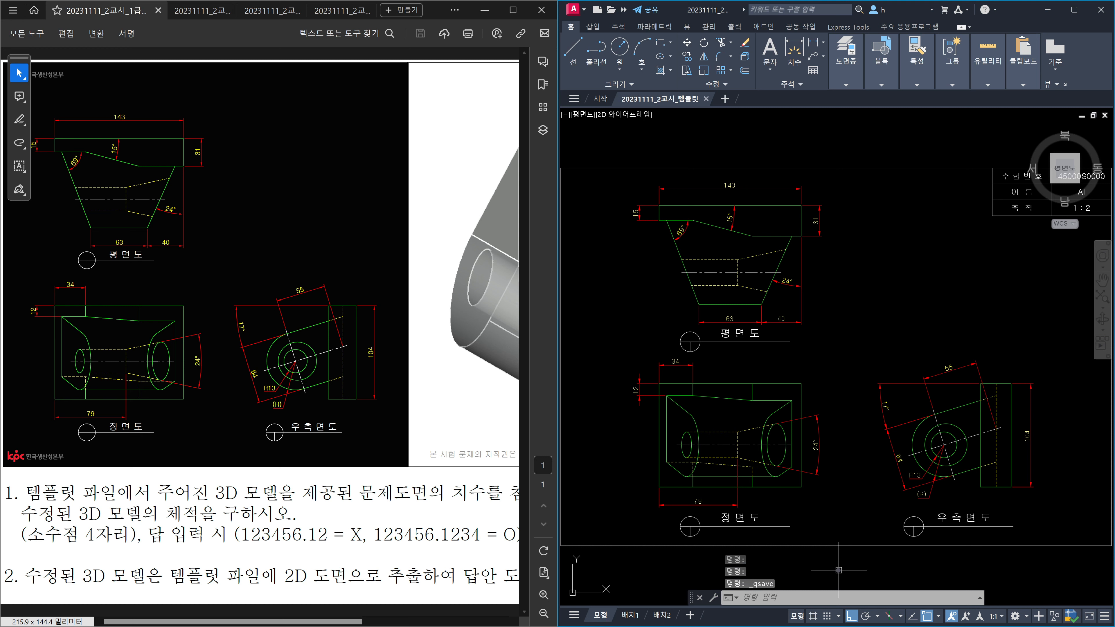